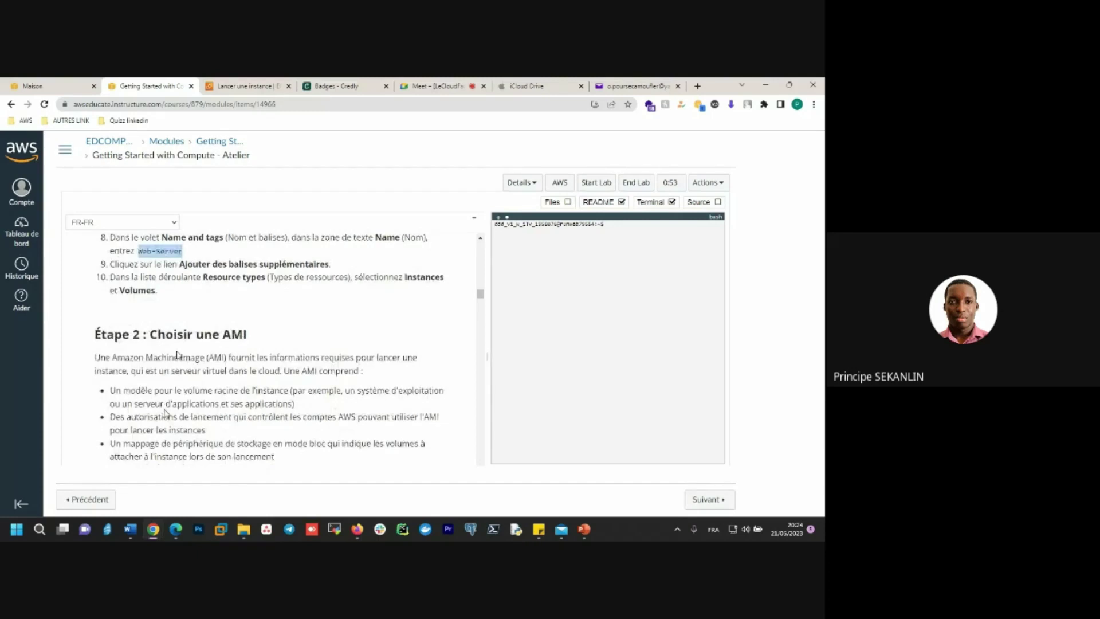
- Copy the AMI search term "Windows Server 2019 Base" from Étape 2 of the lab instructions
scroll(177, 355, "down", 3)
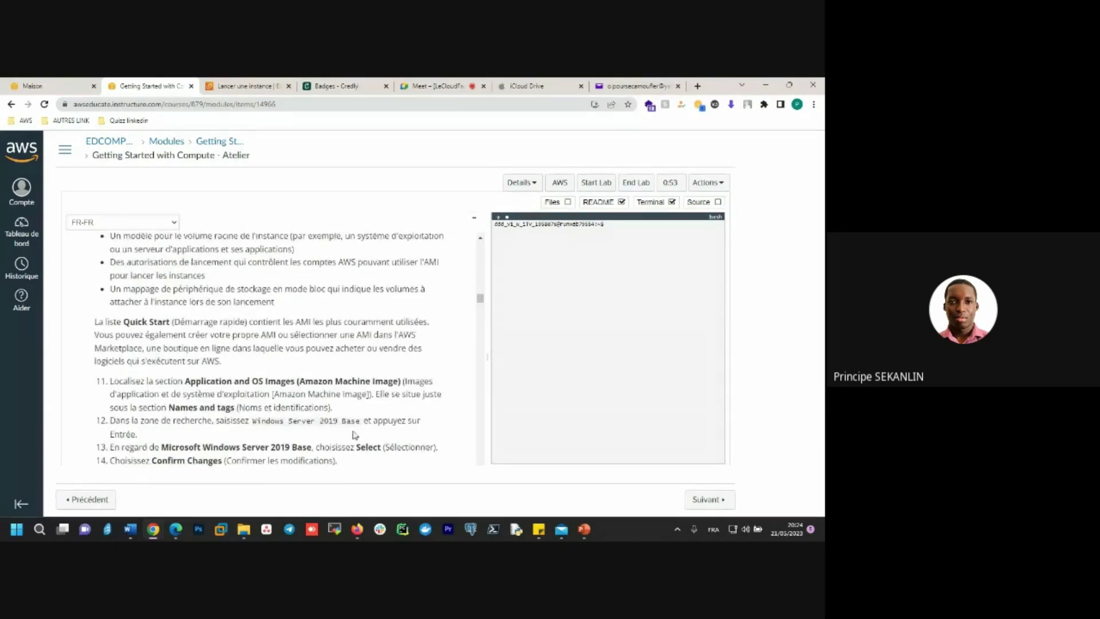
left_click_drag(361, 422, 253, 424)
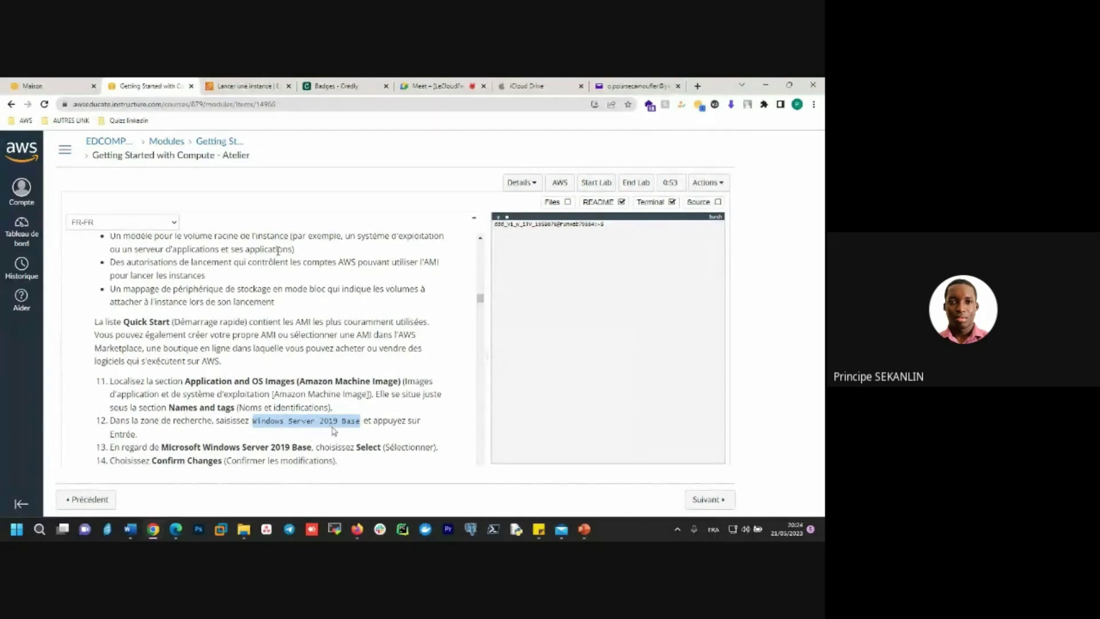
scroll(347, 417, "down", 1)
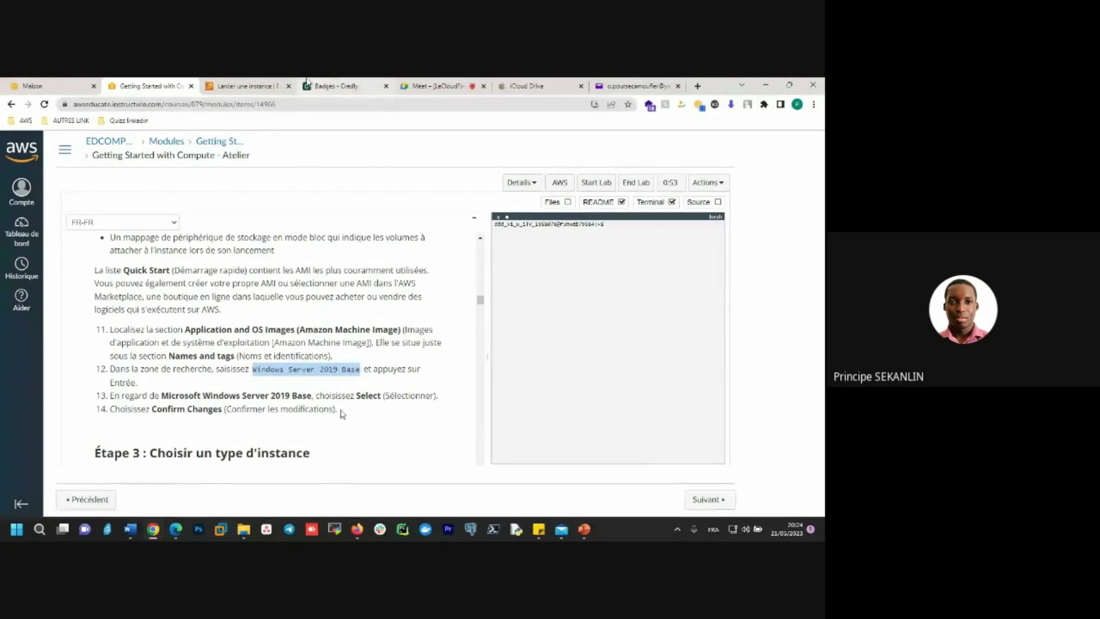
- Return to the EC2 instance launch form and open the full AMI catalogue from its Amazon Machine Image section
left_click(266, 83)
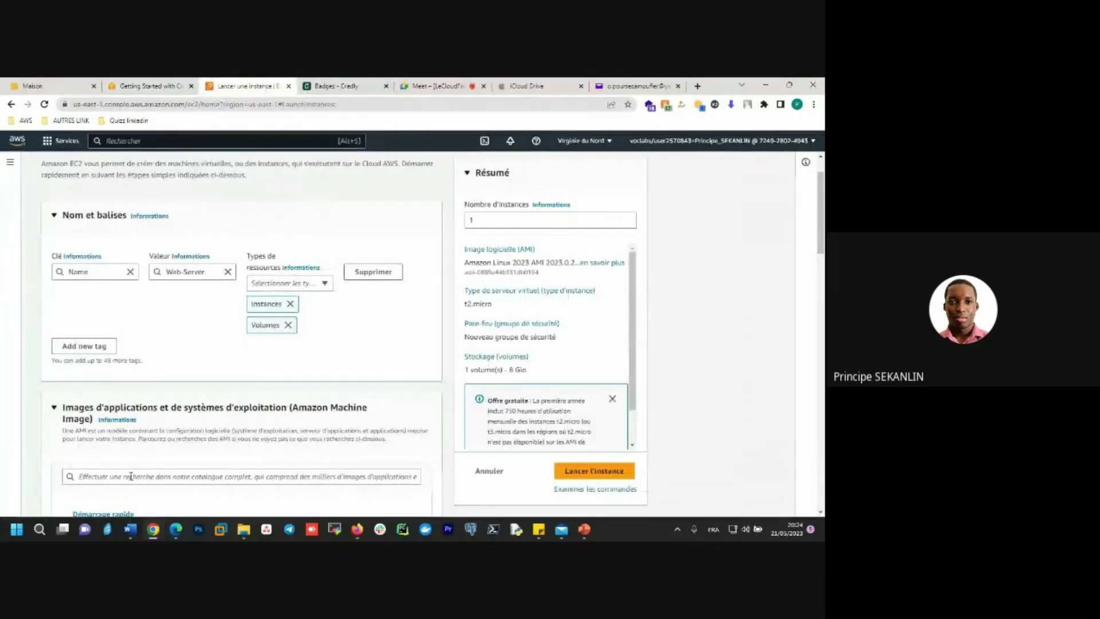
scroll(170, 460, "down", 1)
scroll(170, 460, "down", 3)
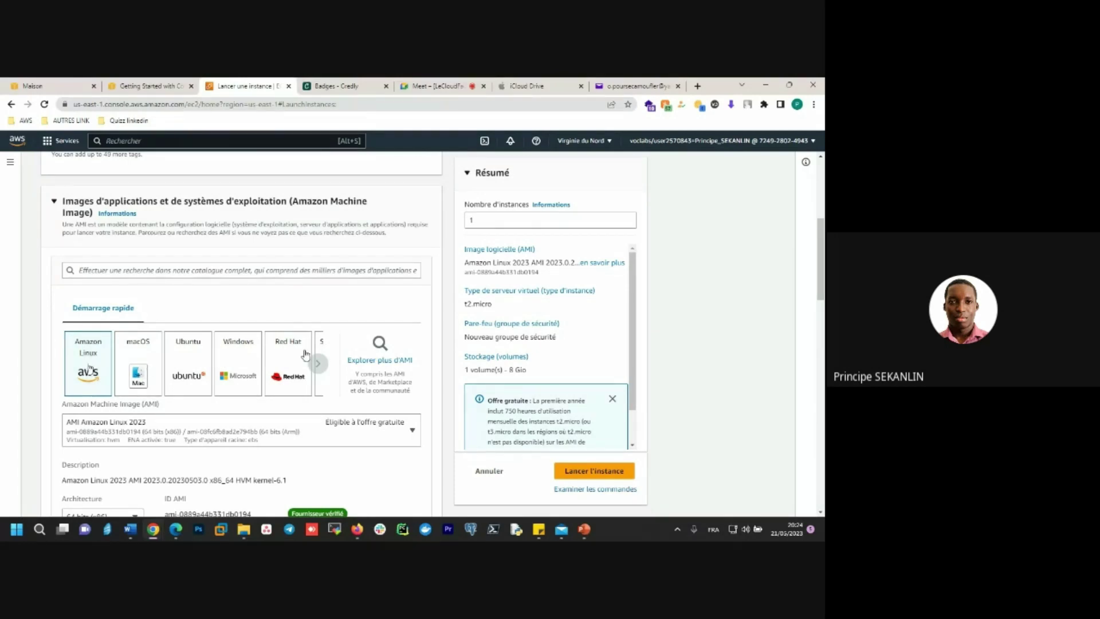
left_click(316, 364)
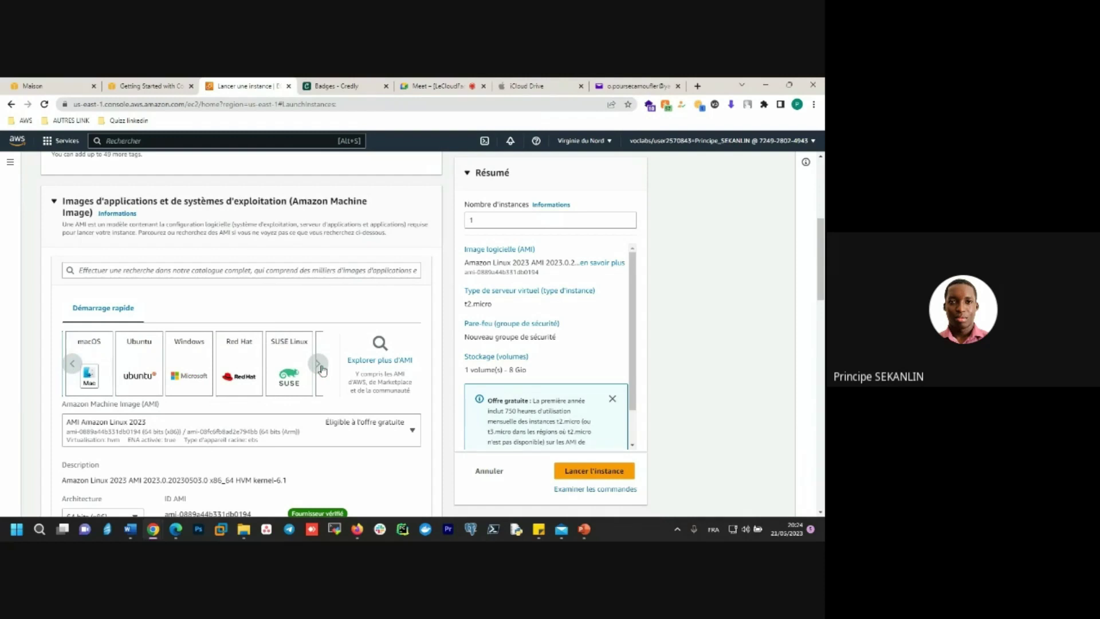
left_click(375, 358)
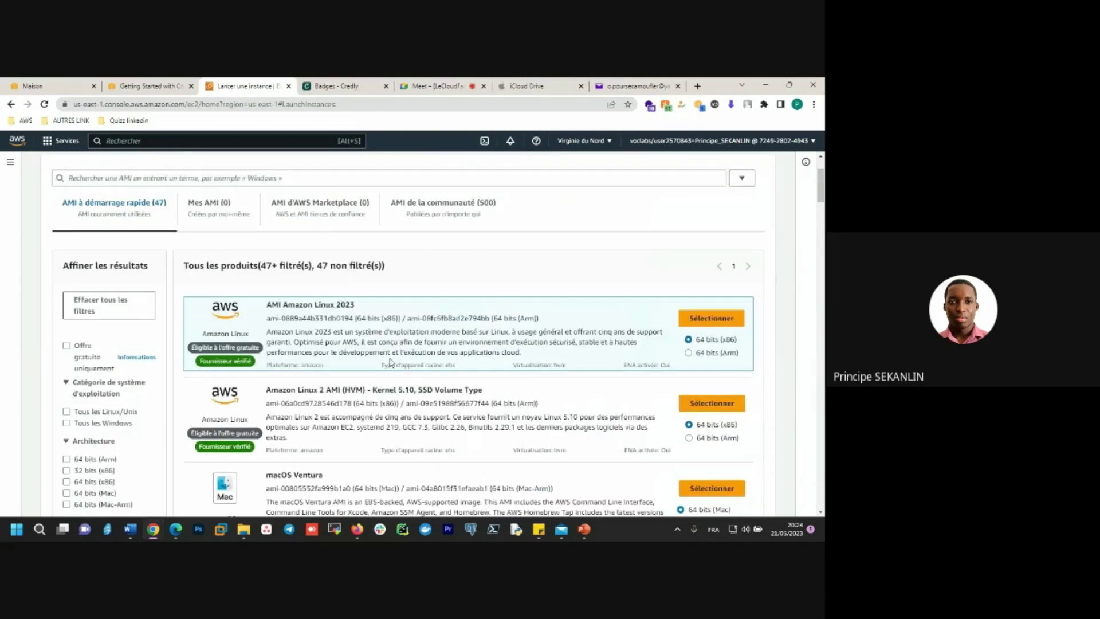
- Browse the quick-start AMIs in the catalogue to examine the Amazon Linux, macOS, Red Hat and Ubuntu images on offer
left_click(91, 220)
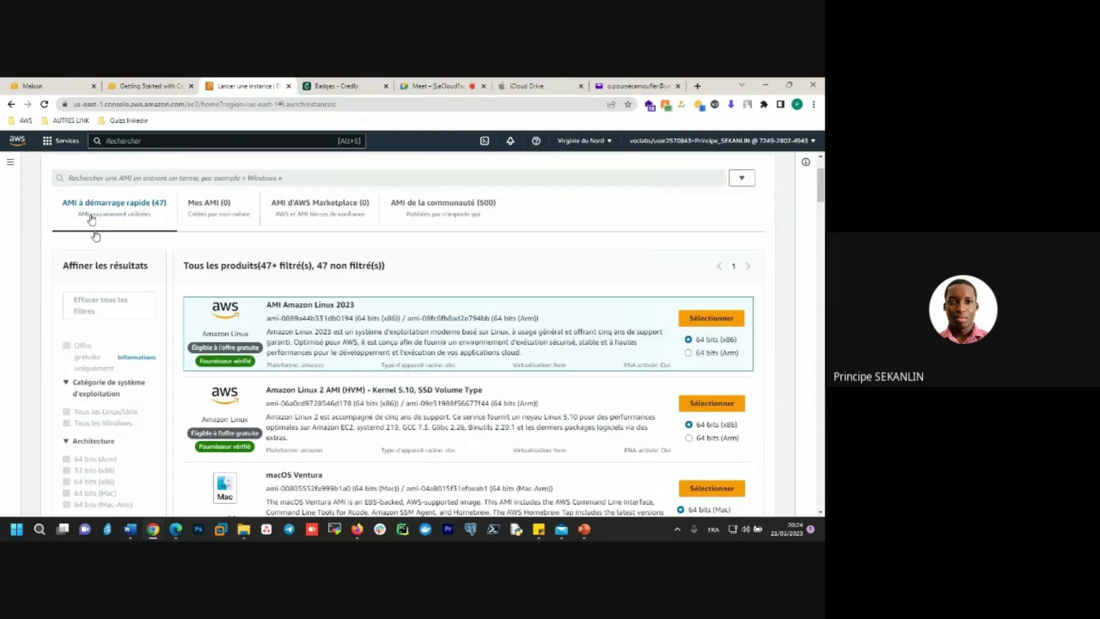
scroll(457, 347, "down", 5)
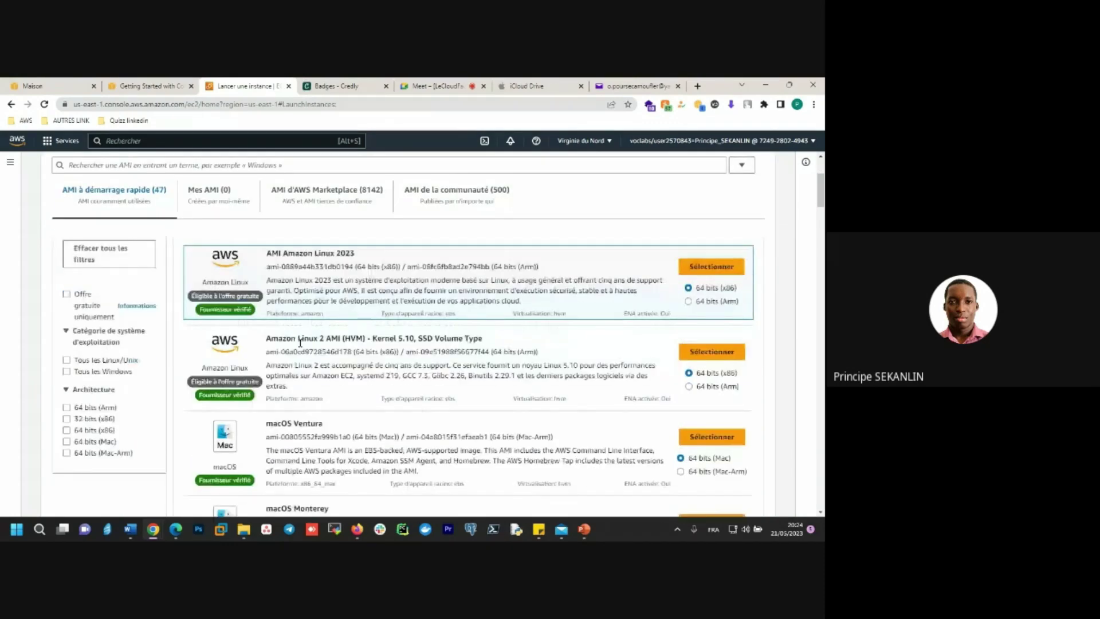
scroll(457, 347, "down", 2)
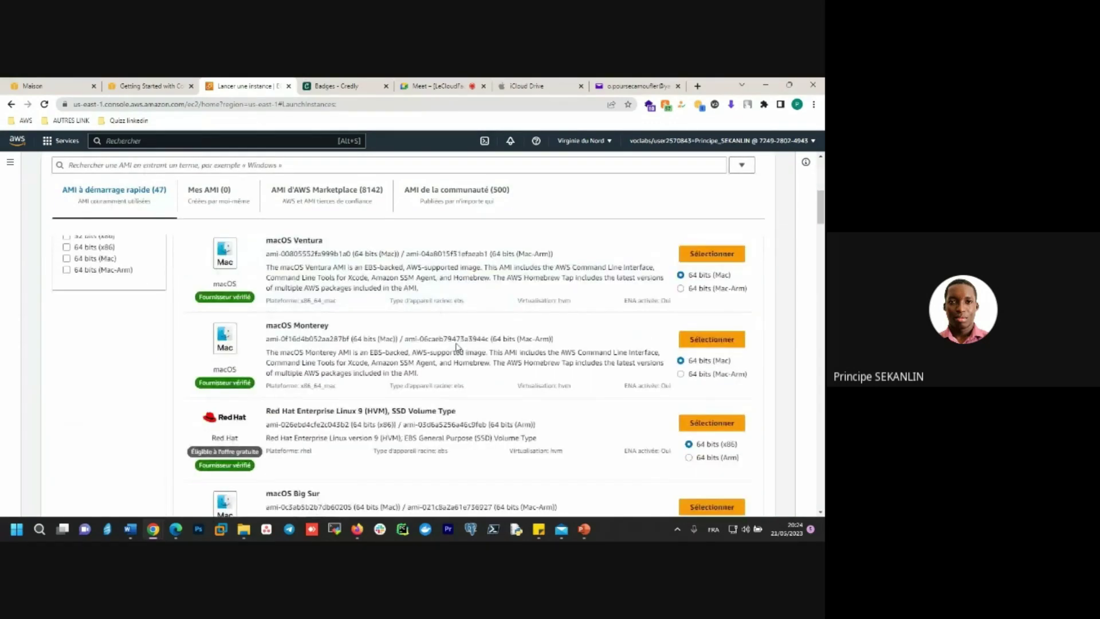
scroll(458, 347, "down", 8)
scroll(458, 347, "down", 2)
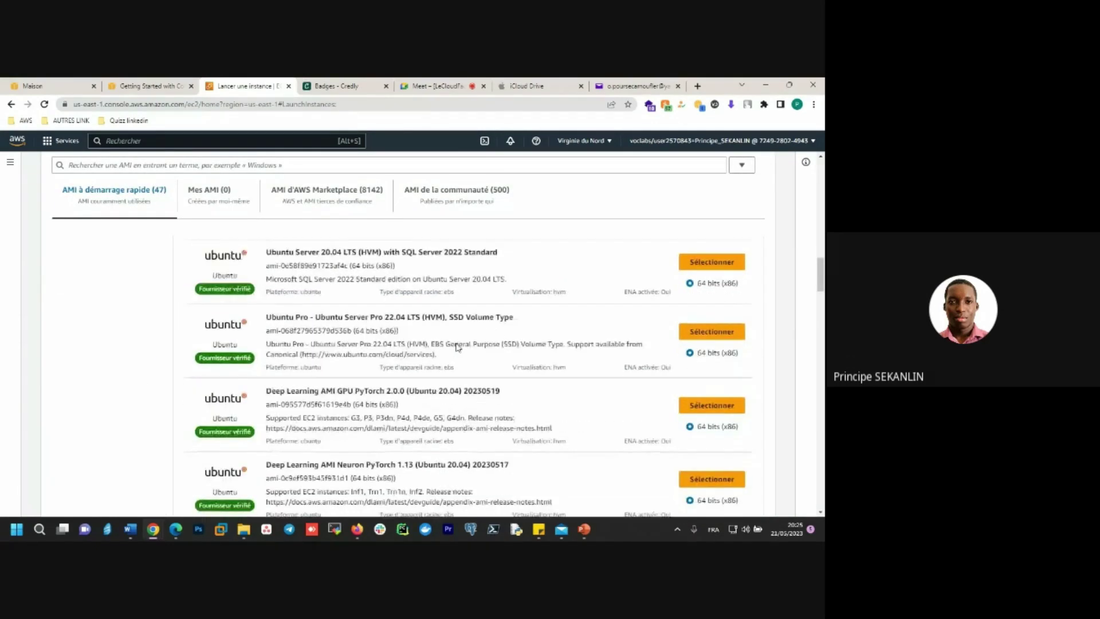
scroll(457, 343, "up", 15)
scroll(458, 342, "up", 2)
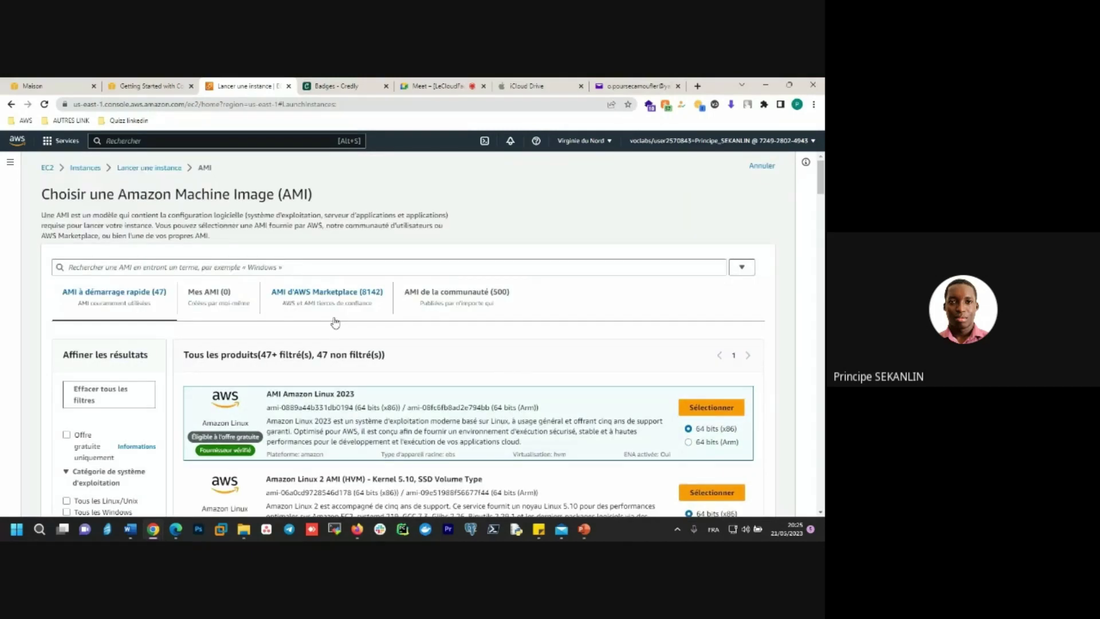
- Search the AMI catalogue for "Windows Server 2019 Base" and select Microsoft Windows Server 2019 Base for the instance
left_click(230, 267)
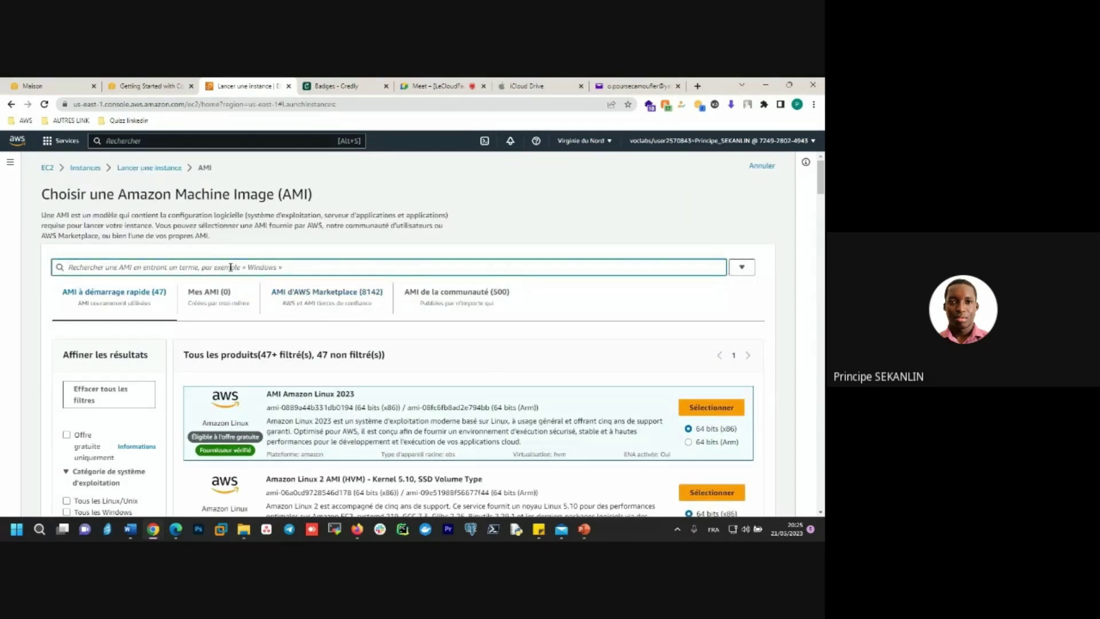
type("Windows Server 2019 Base")
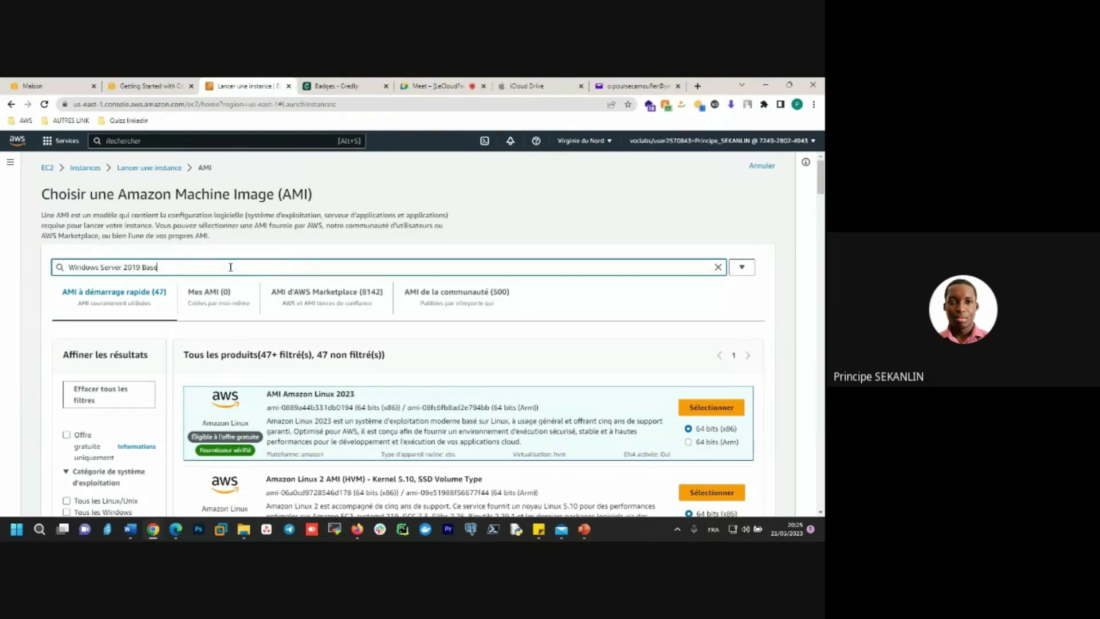
key("Return")
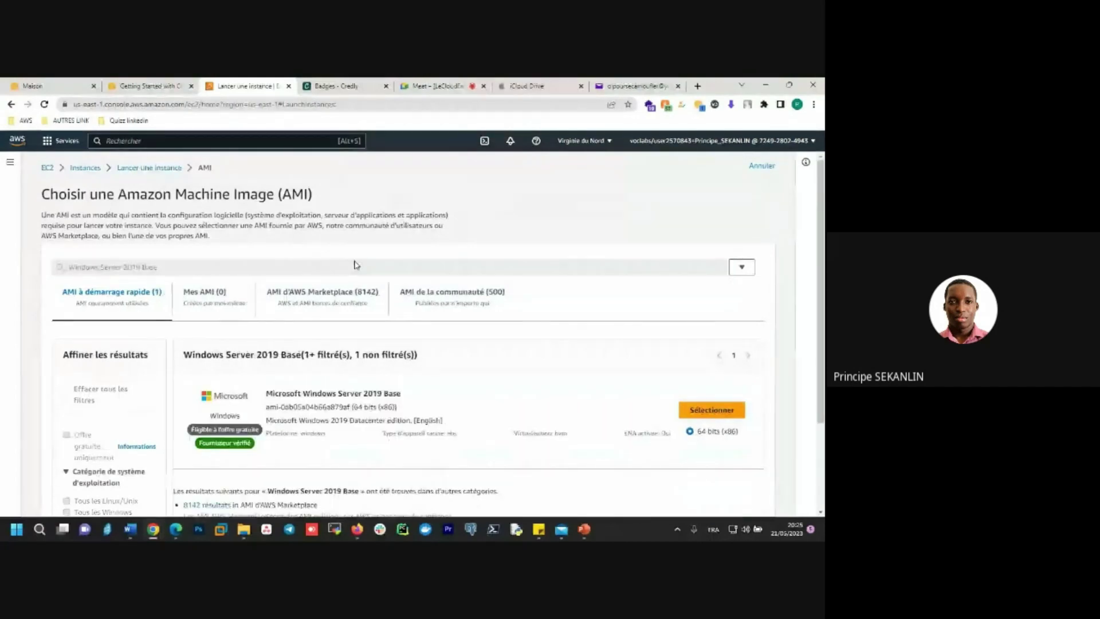
scroll(548, 365, "down", 2)
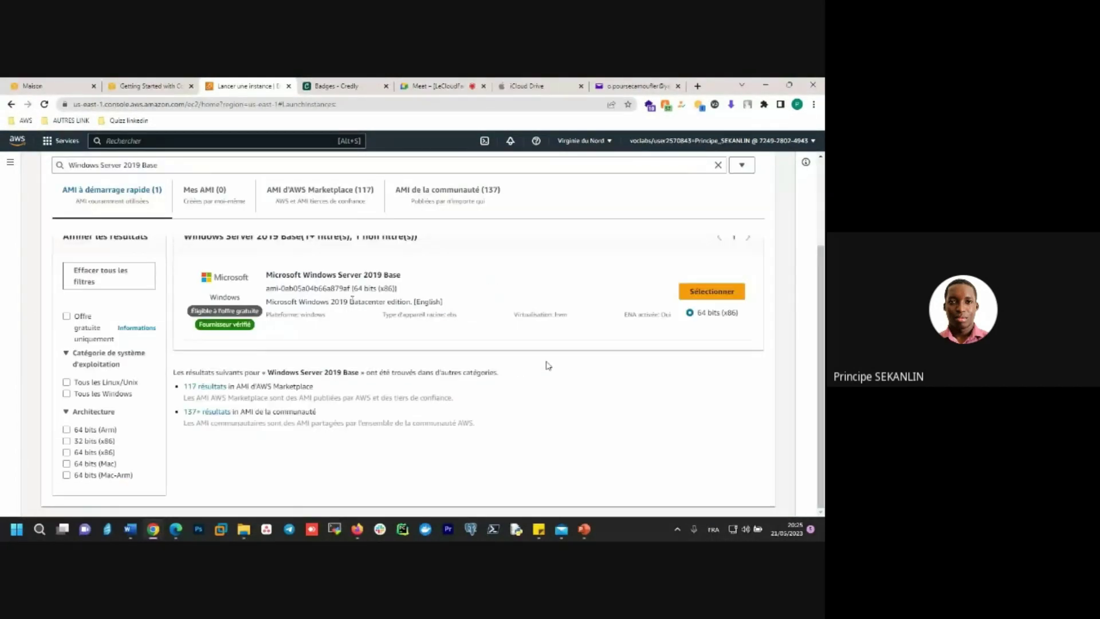
scroll(352, 299, "up", 1)
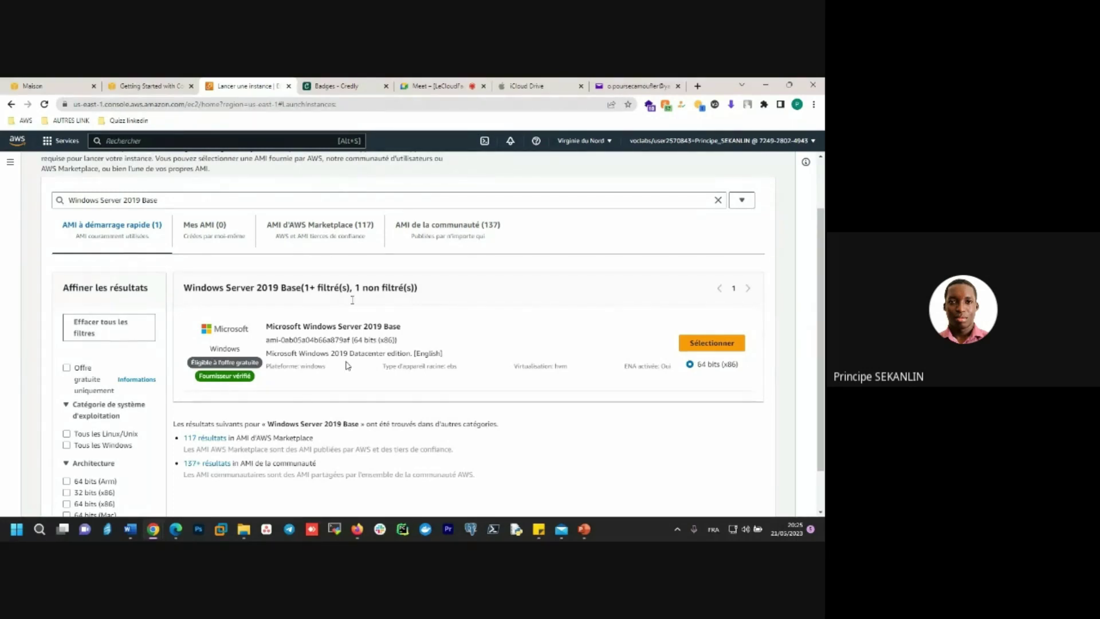
left_click(714, 343)
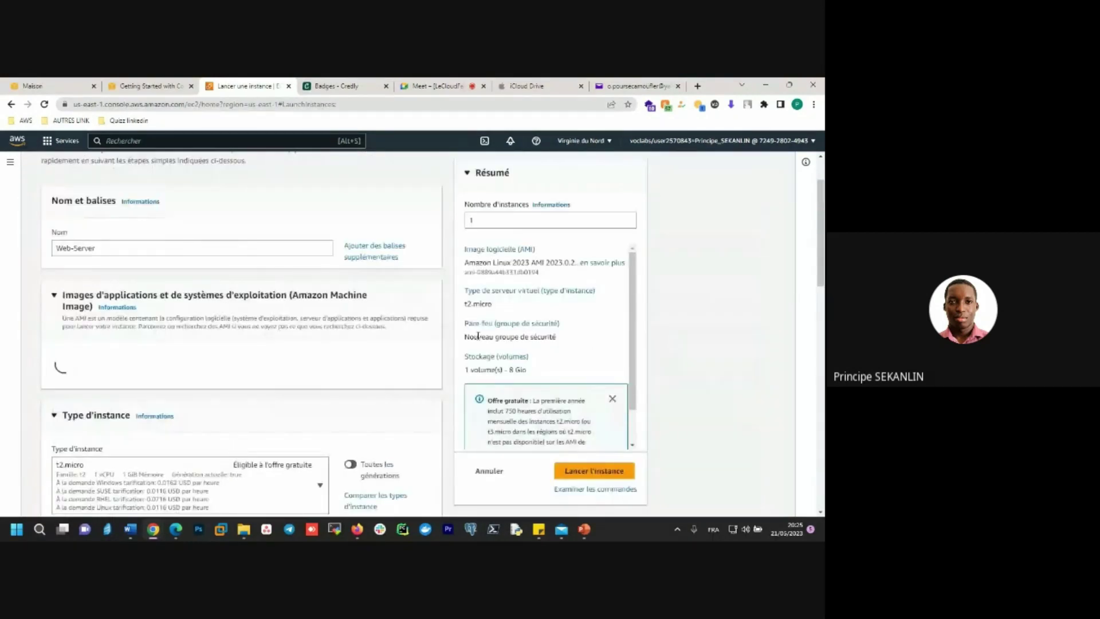
- Review the chosen AMI's details and the instance type and key pair sections of the launch form
scroll(209, 336, "down", 2)
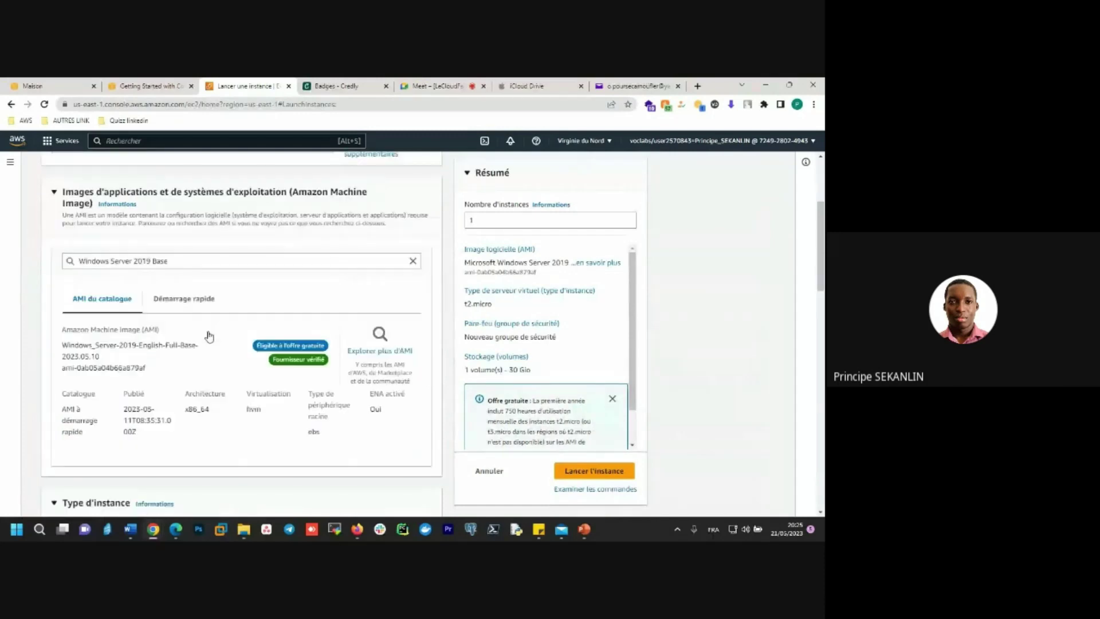
scroll(198, 412, "down", 1)
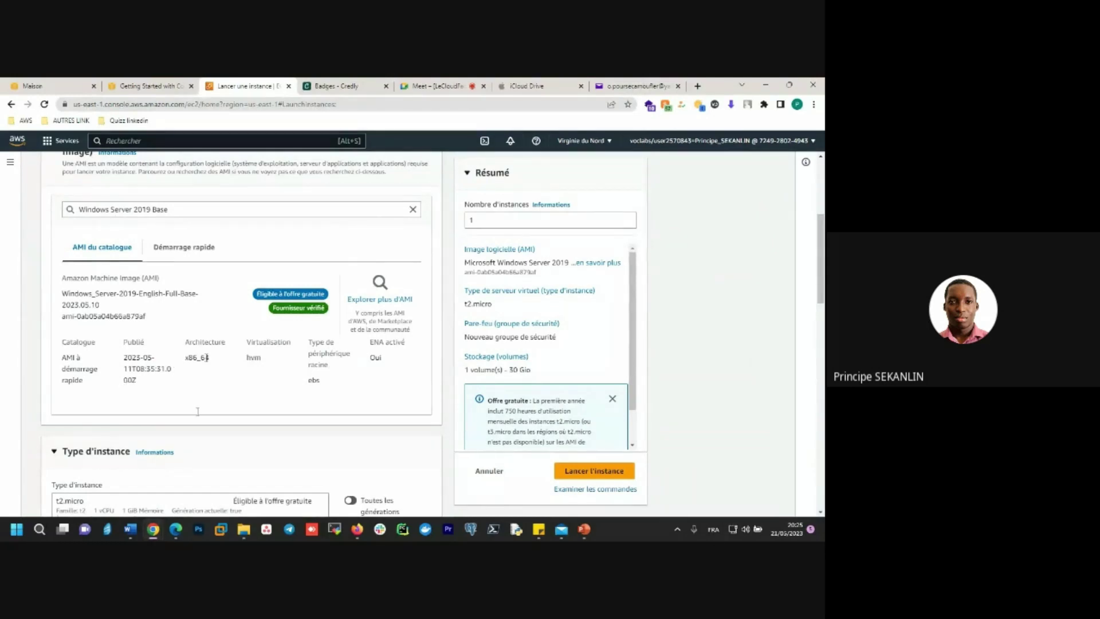
scroll(215, 357, "down", 1)
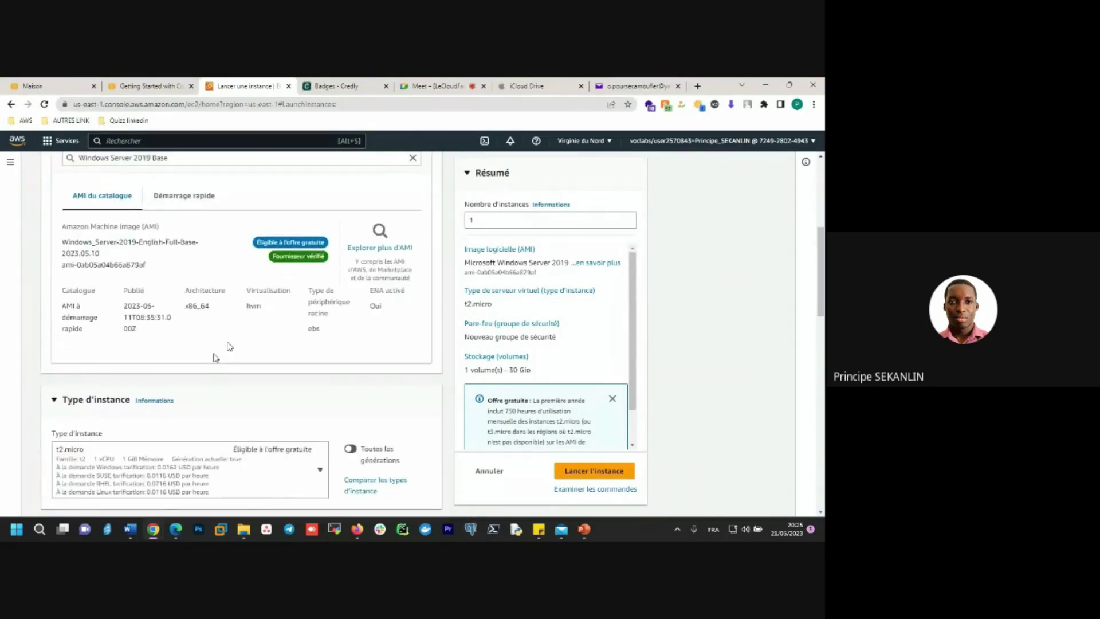
scroll(236, 339, "down", 1)
scroll(238, 340, "down", 1)
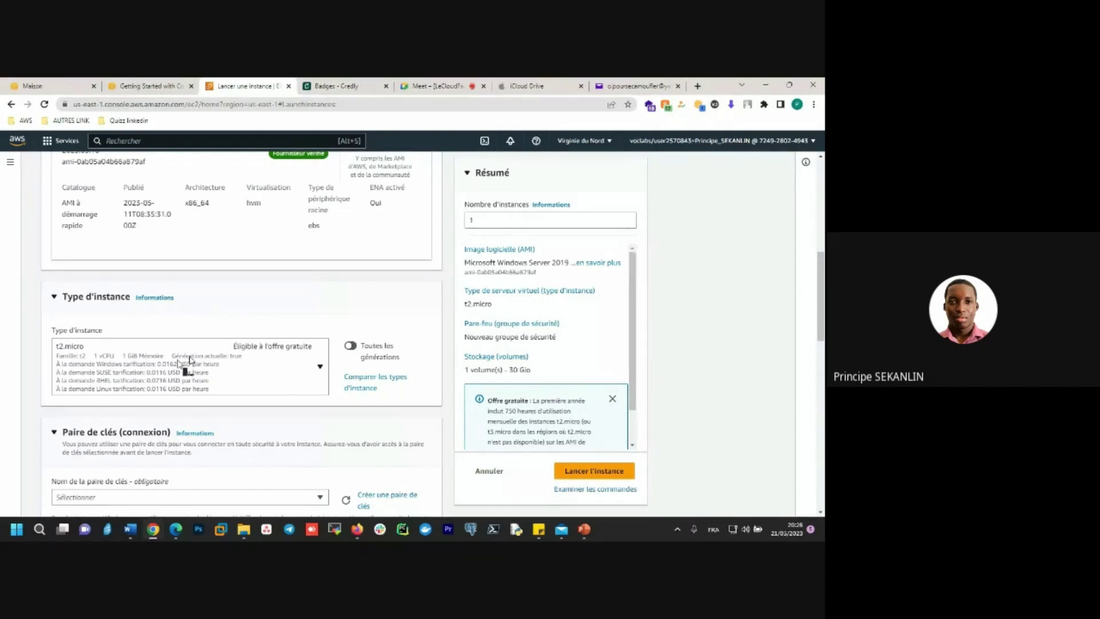
scroll(236, 340, "down", 2)
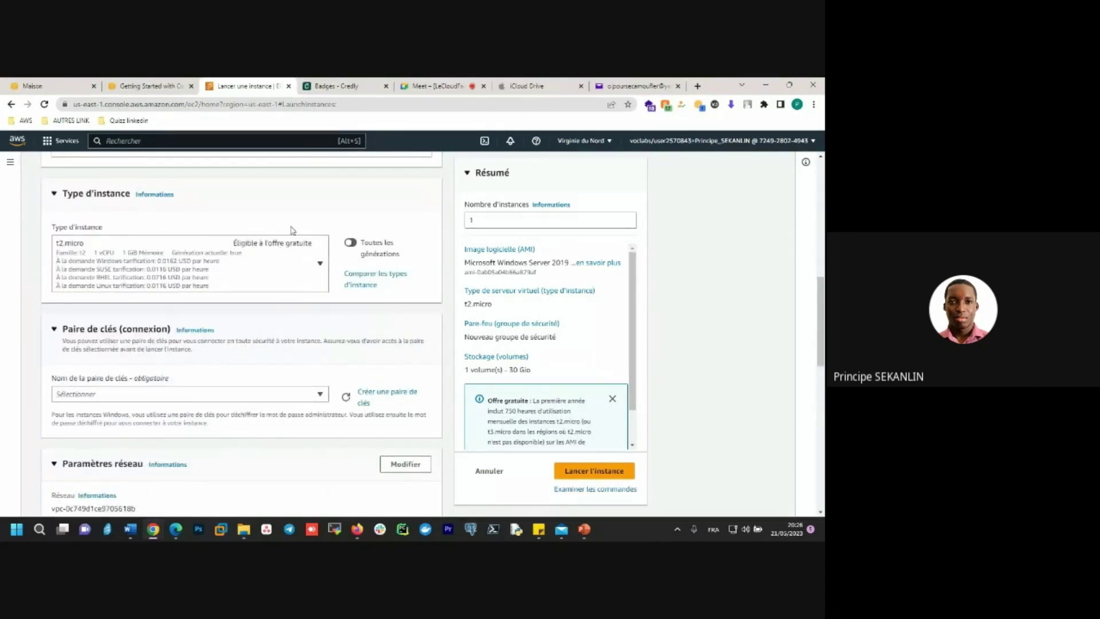
scroll(290, 228, "up", 3)
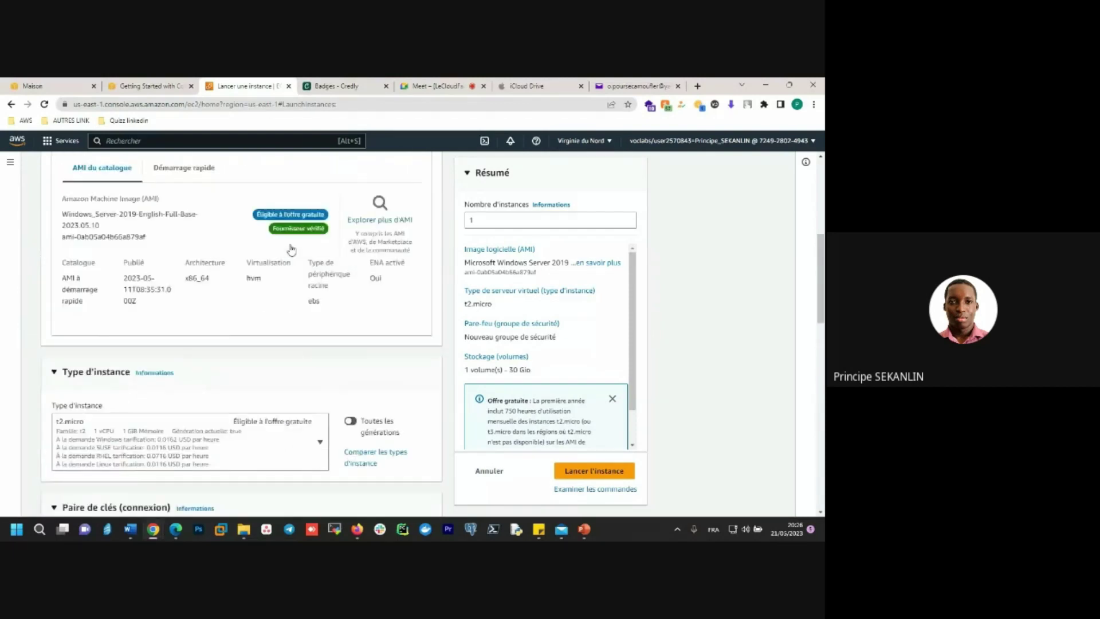
scroll(291, 249, "down", 3)
scroll(298, 243, "down", 1)
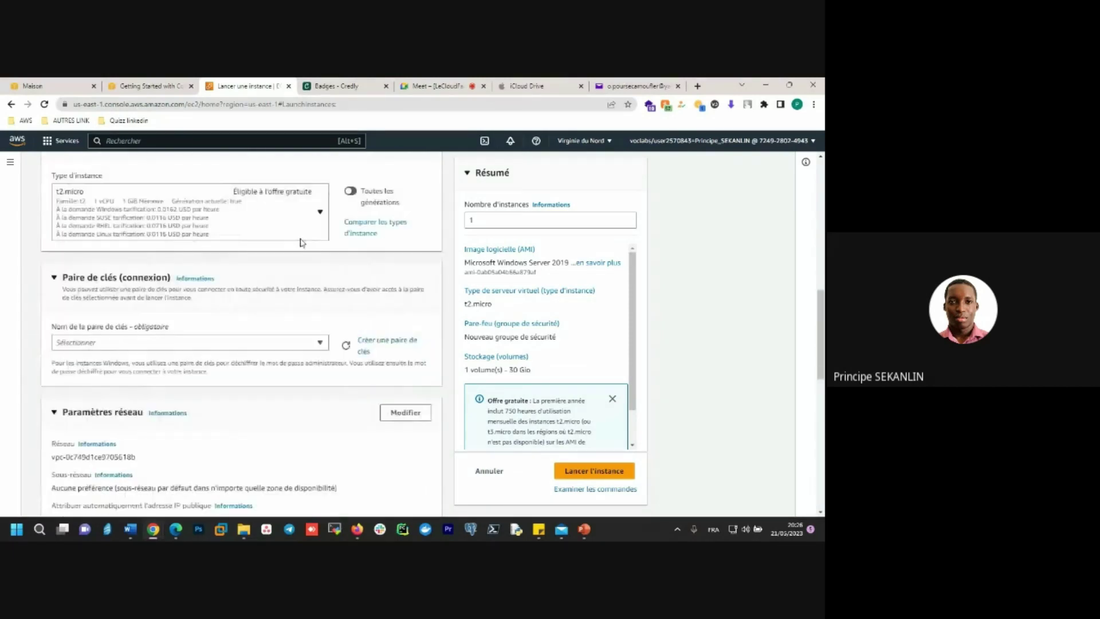
- Compare the sizes and hourly prices of the available t2 instance types without changing the selection
left_click(314, 225)
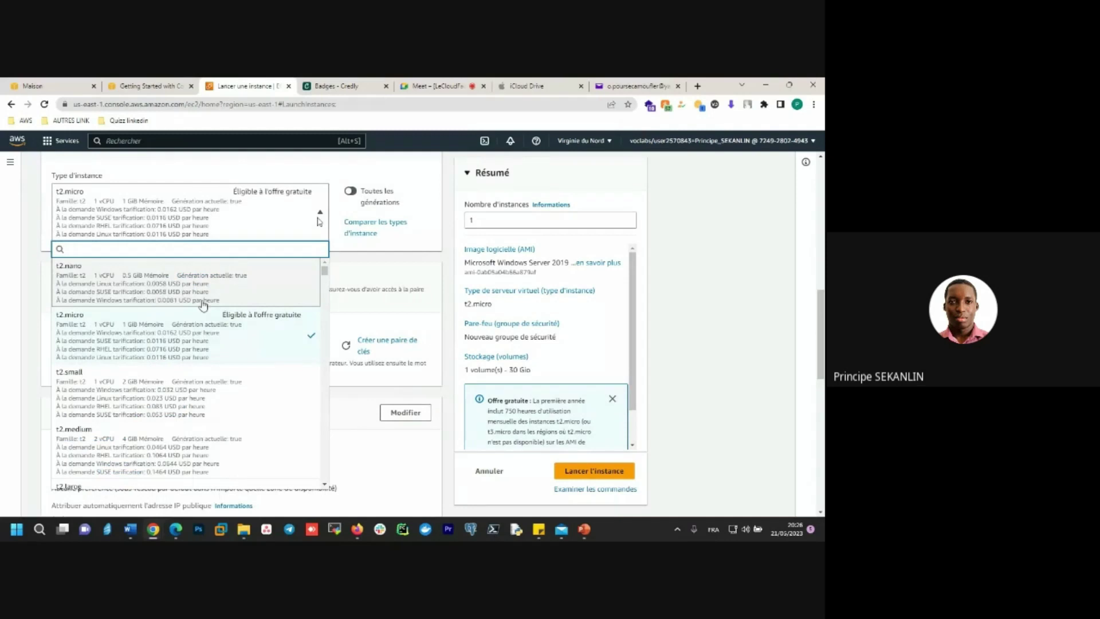
scroll(225, 394, "down", 2)
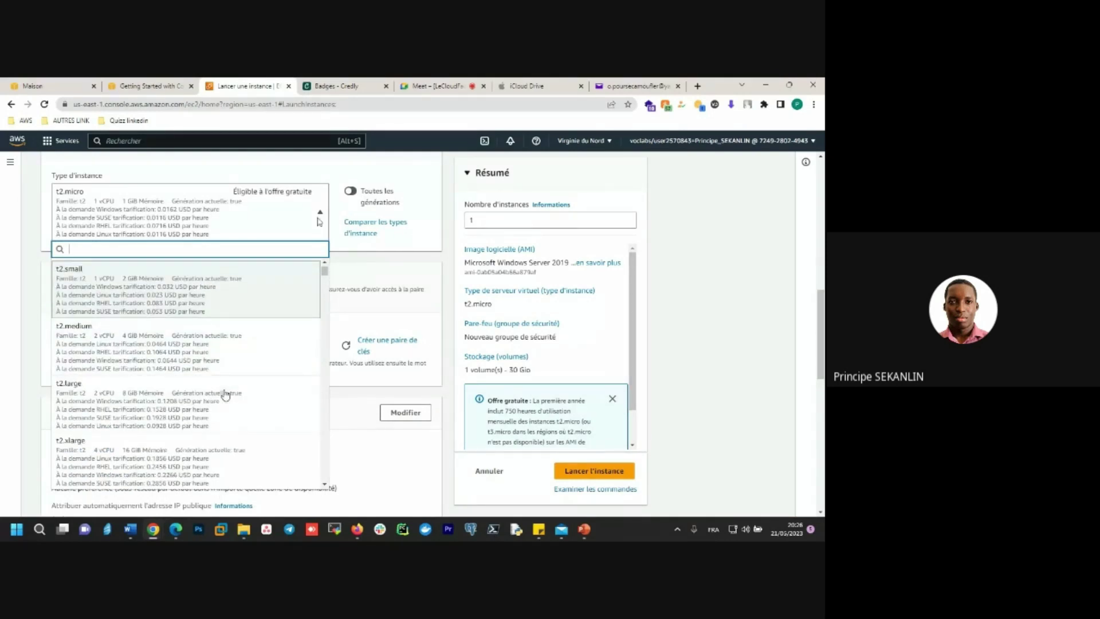
scroll(225, 394, "up", 2)
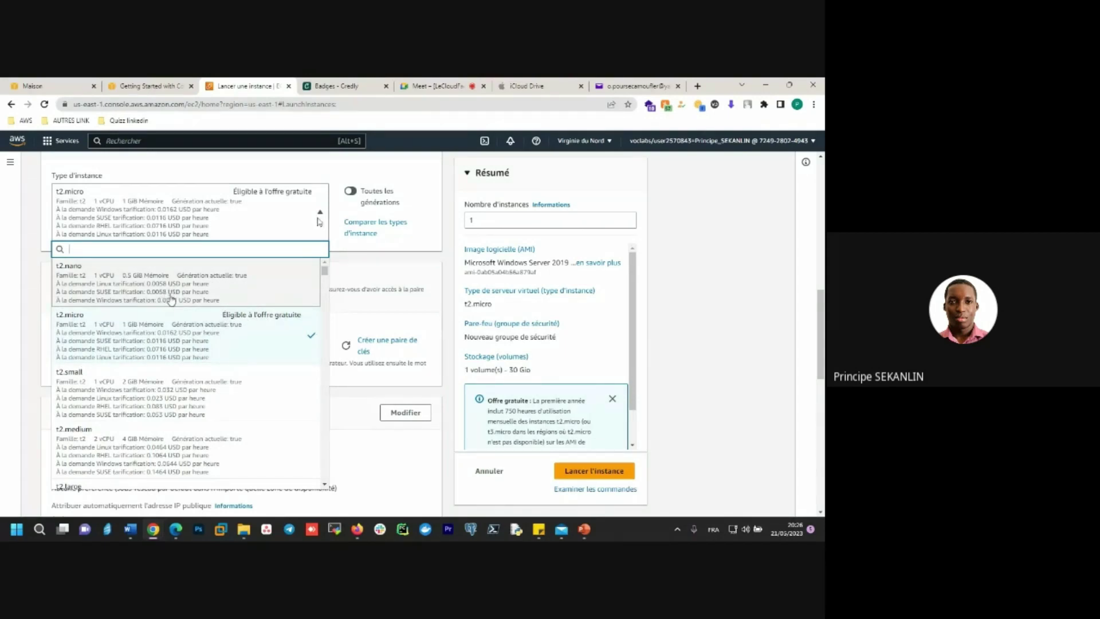
left_click(257, 211)
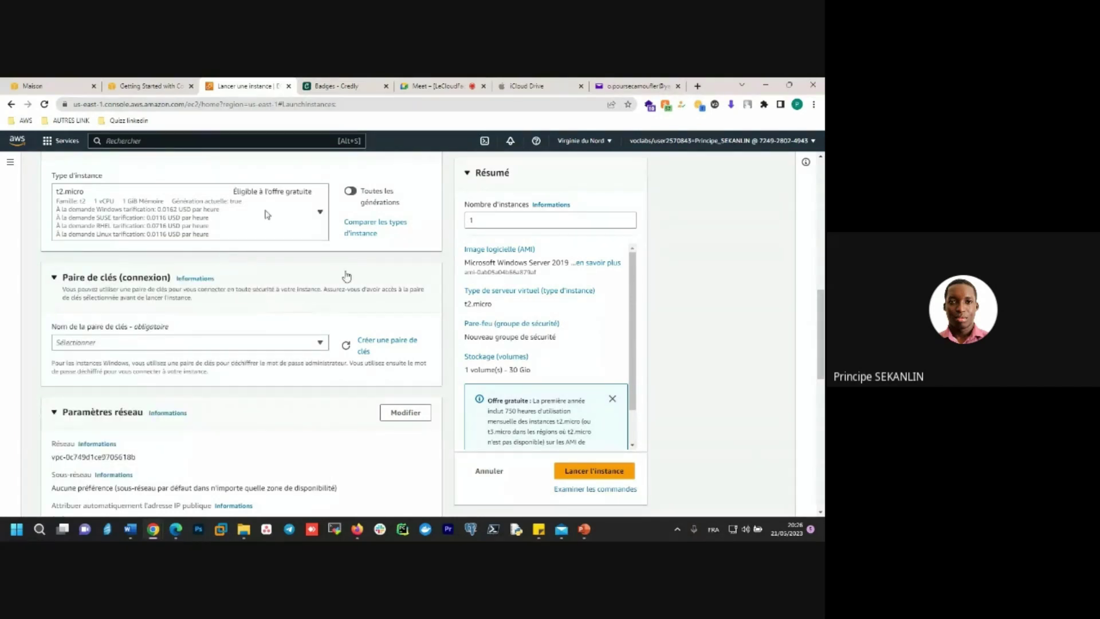
- Set the instance's key pair to "Continuer sans paire de clés (déconseillé)"
scroll(267, 214, "down", 2)
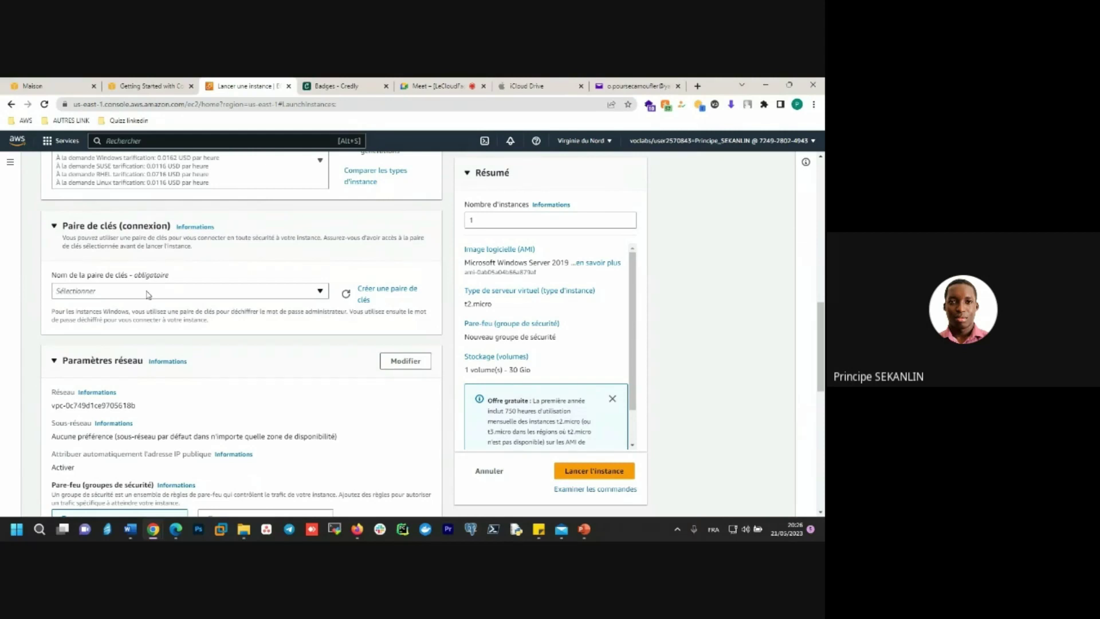
left_click(148, 294)
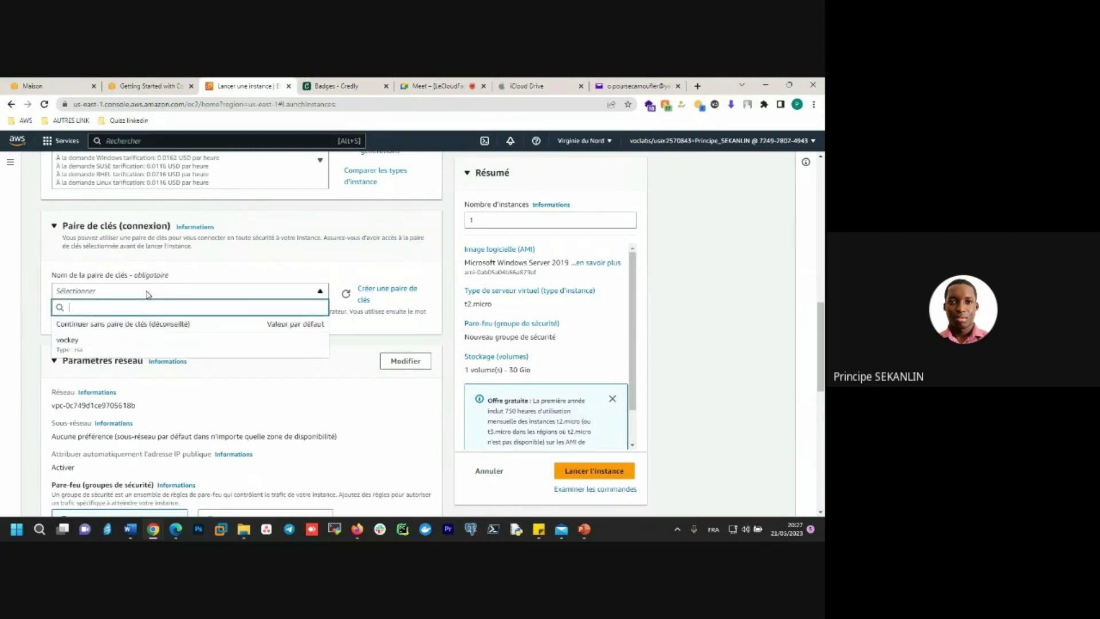
left_click(180, 324)
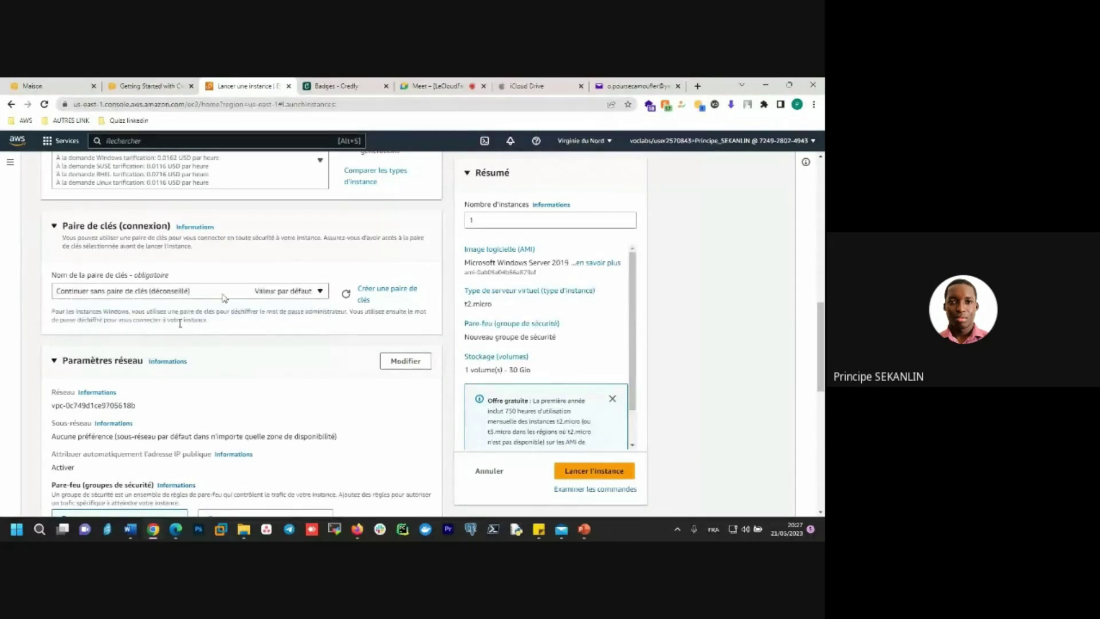
- Open the instance's network settings for editing, showing the VPC, subnet and security group fields
scroll(220, 297, "down", 1)
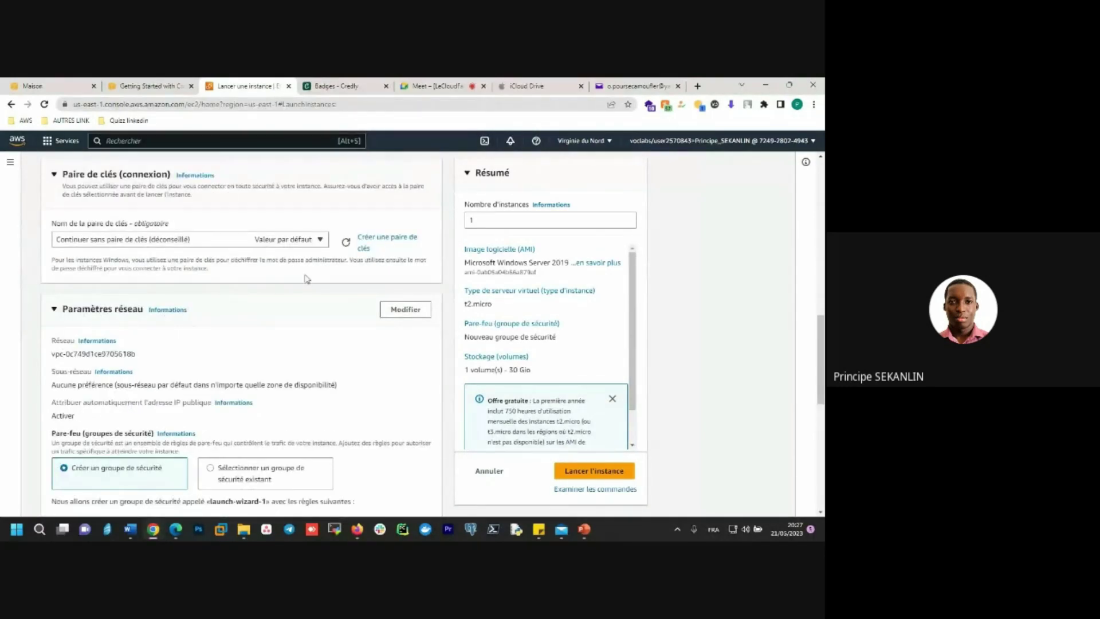
left_click(404, 311)
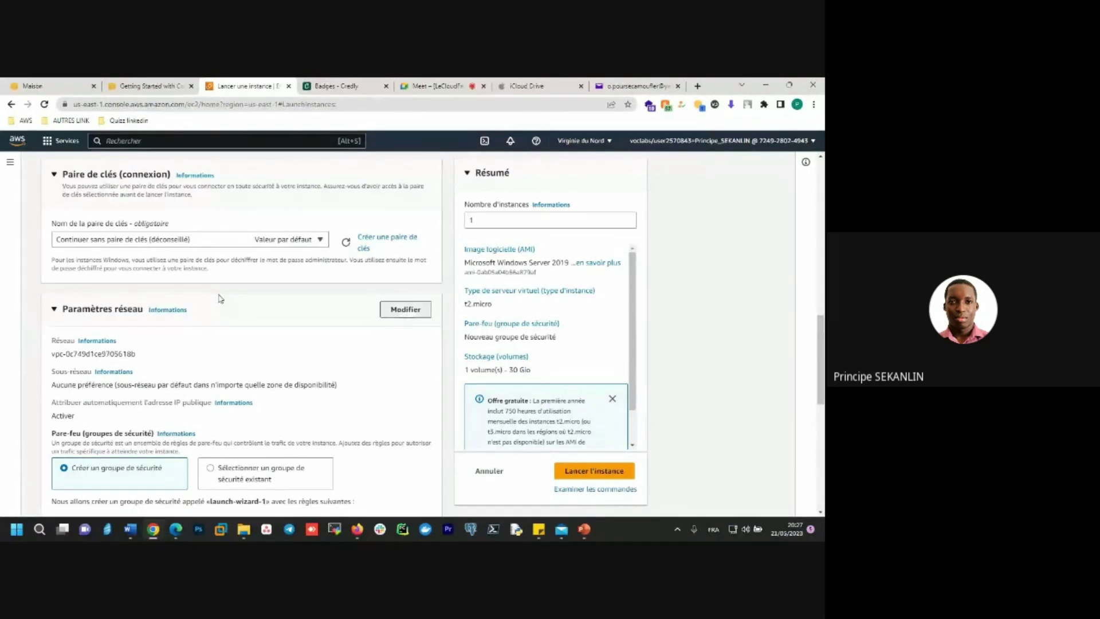
scroll(402, 316, "down", 1)
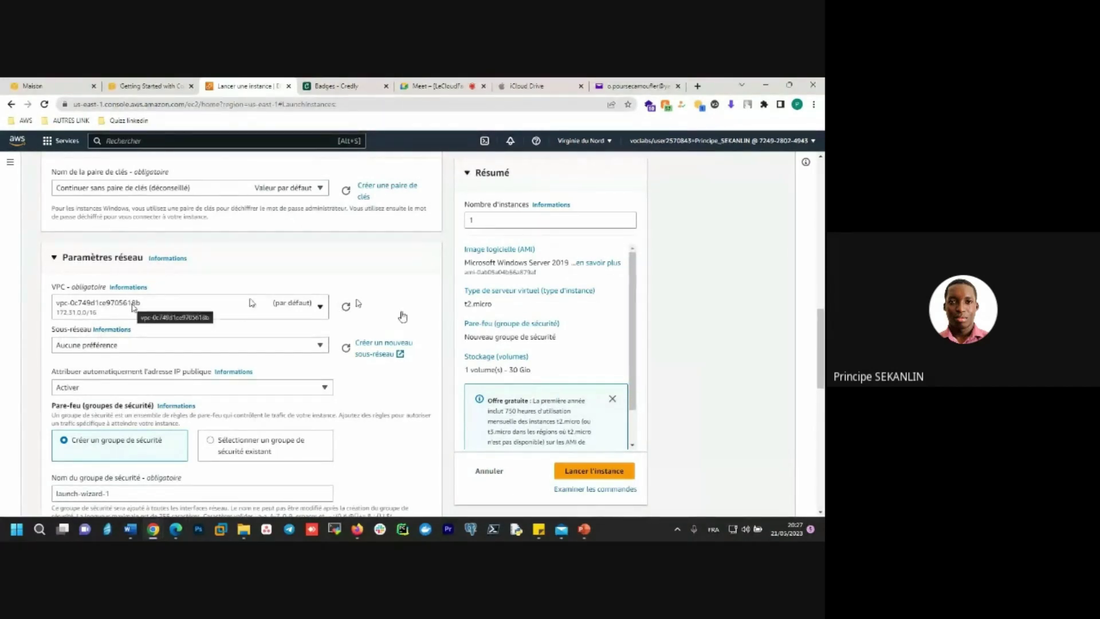
- Set the instance's VPC to Lab VPC (10.0.0.0/16) in the network settings
left_click(133, 308)
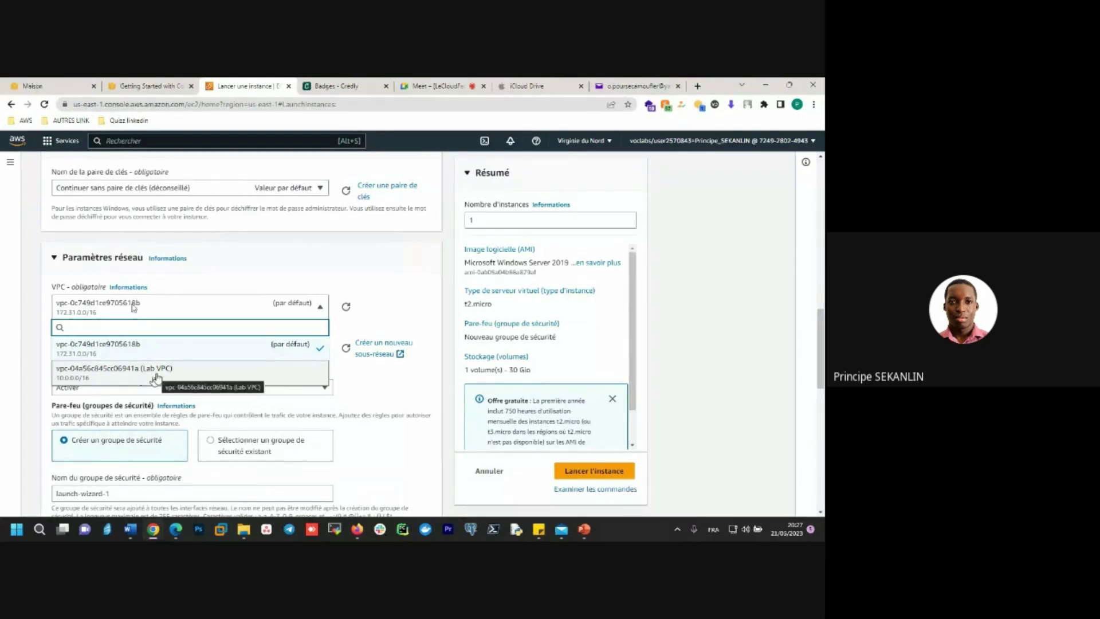
left_click(155, 377)
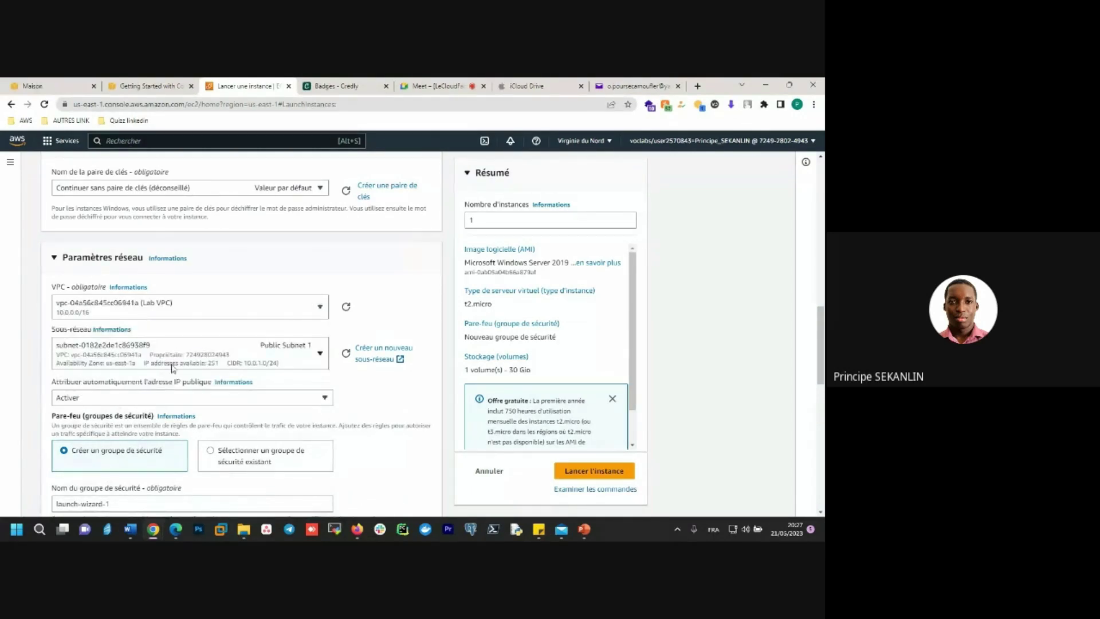
- Copy the security group name "Web Server security group" from item 19 of the Getting Started with Compute lab instructions
scroll(173, 368, "down", 2)
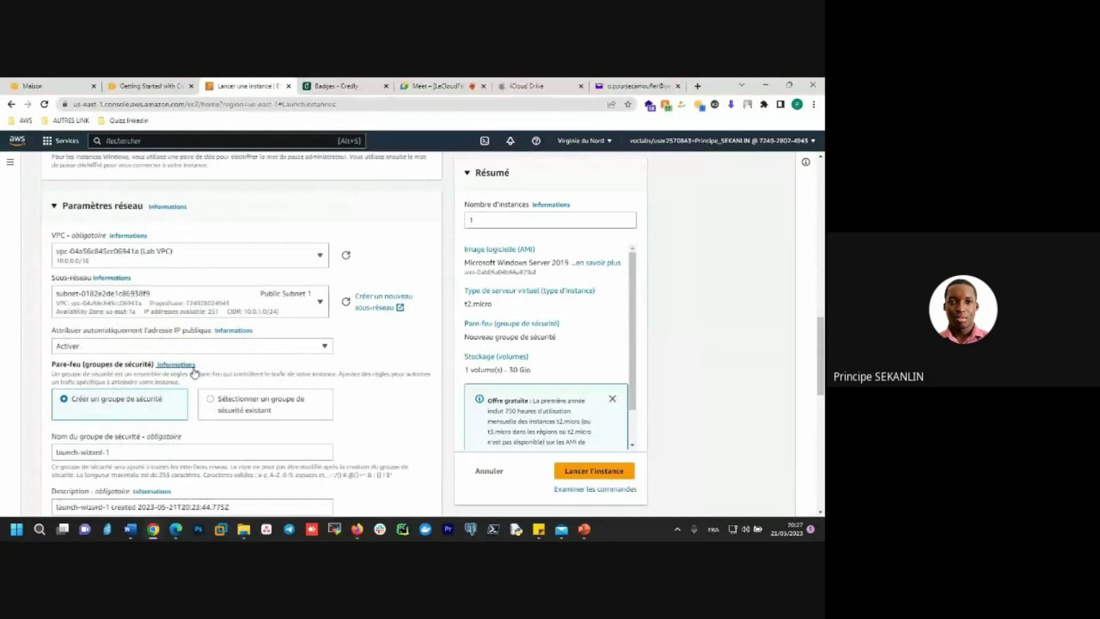
scroll(195, 373, "down", 2)
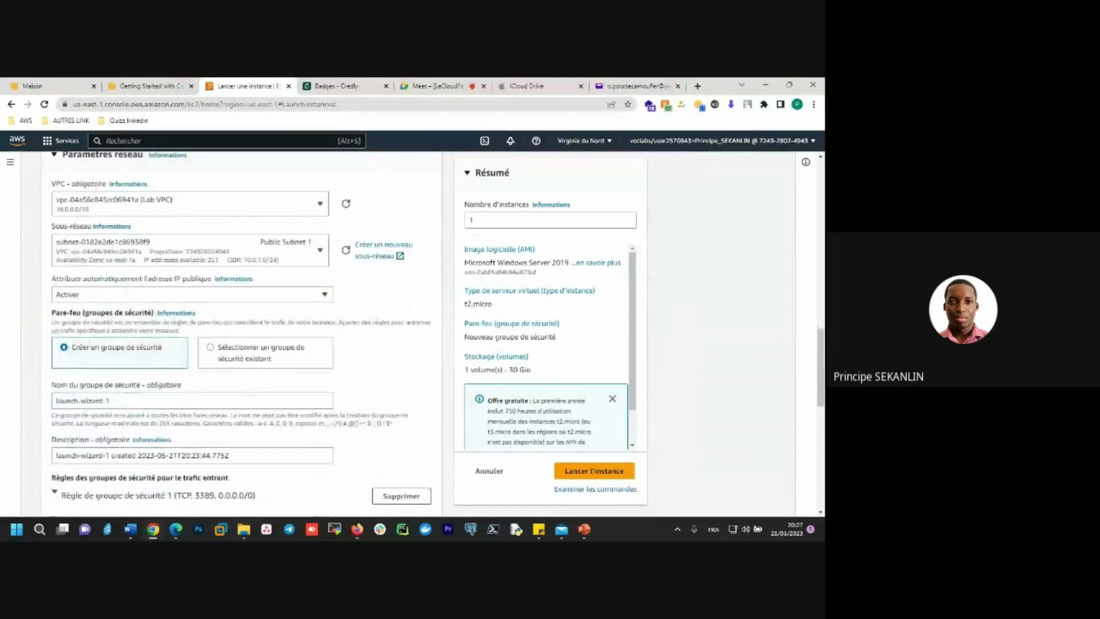
scroll(219, 354, "down", 2)
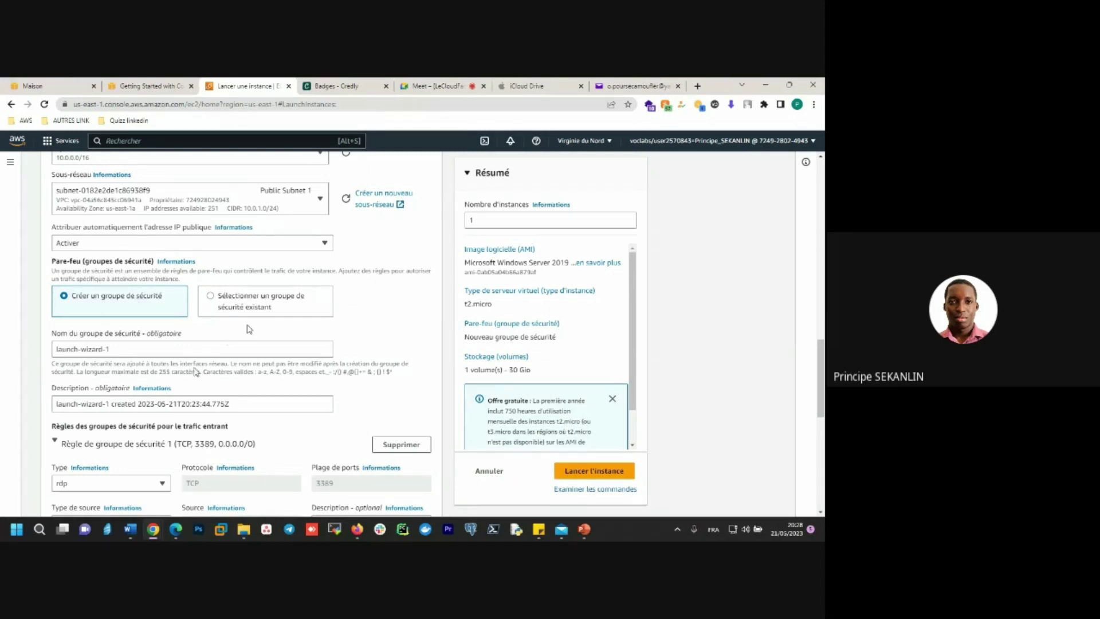
triple_click(84, 351)
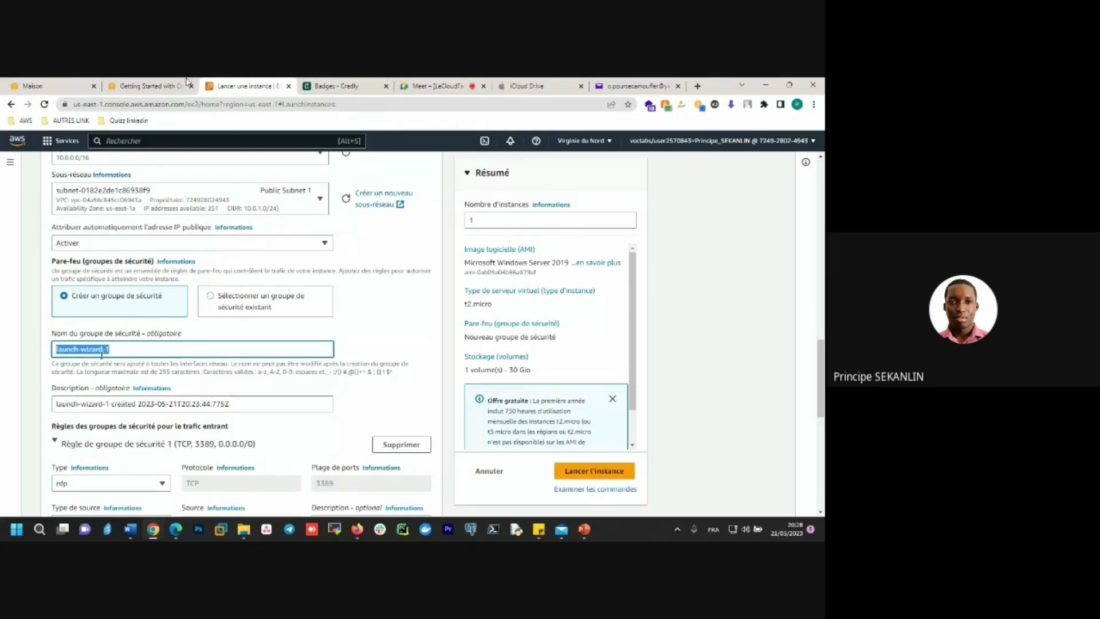
key("ctrl+shift+Tab")
scroll(253, 342, "down", 3)
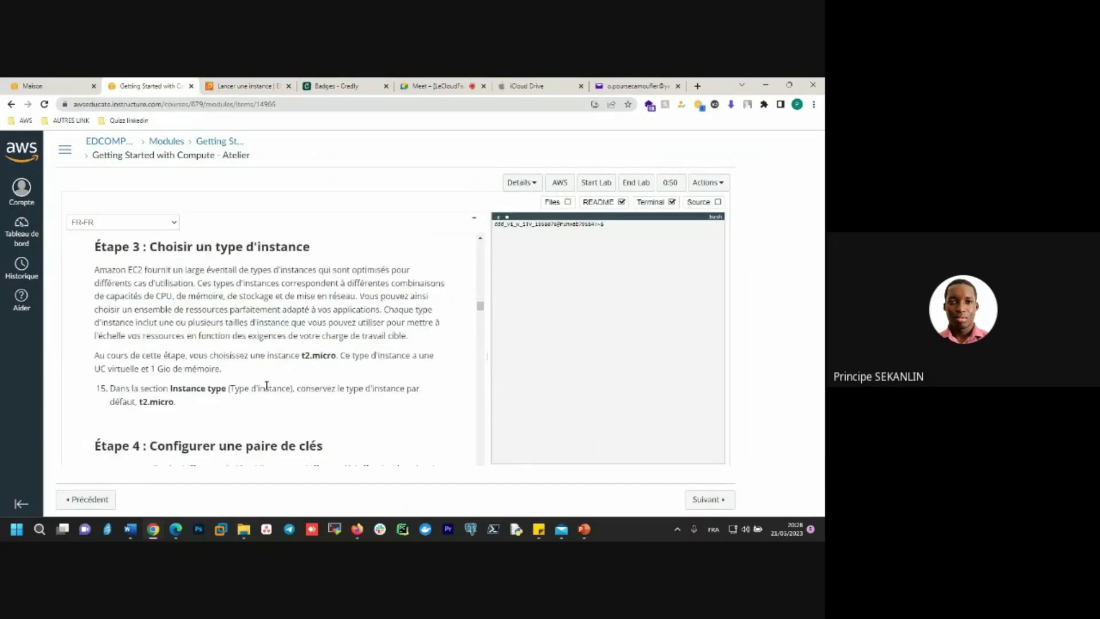
scroll(266, 385, "down", 3)
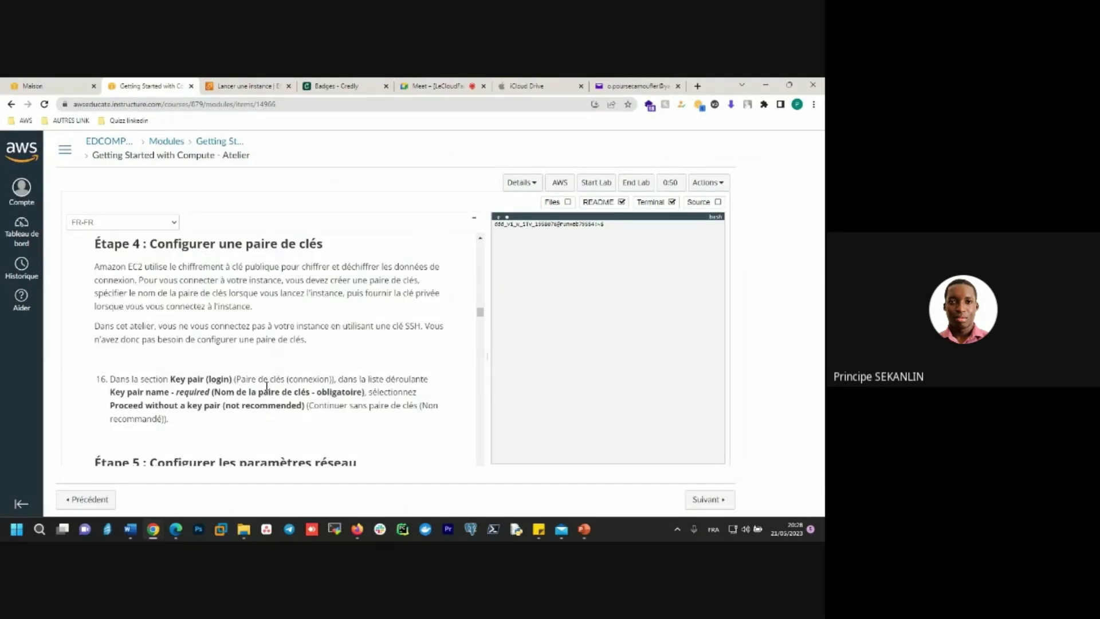
scroll(266, 386, "down", 2)
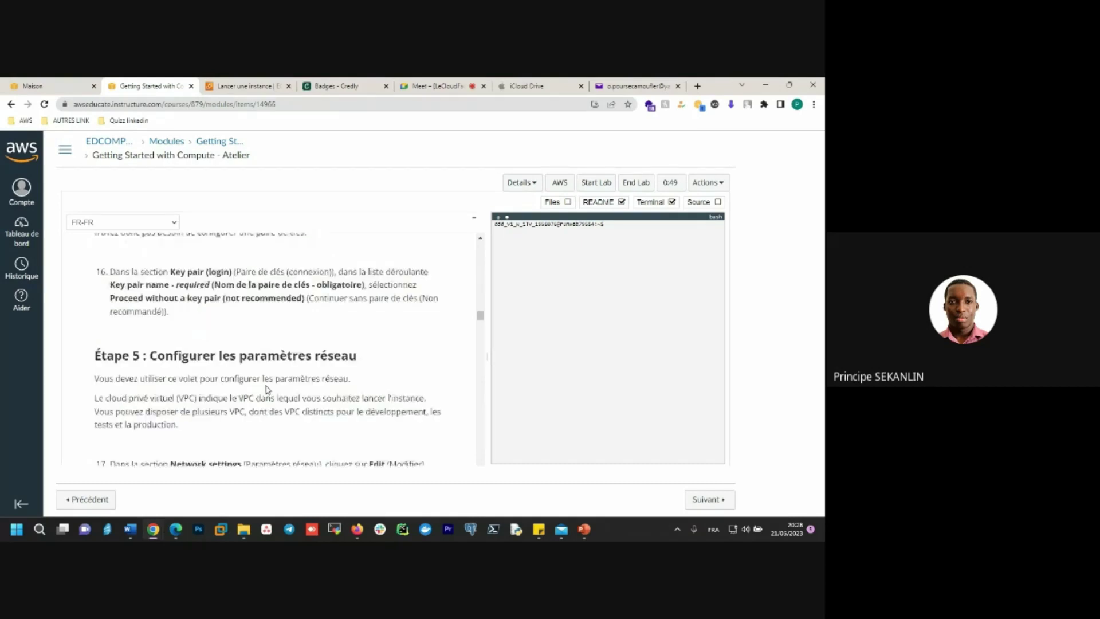
scroll(267, 389, "down", 2)
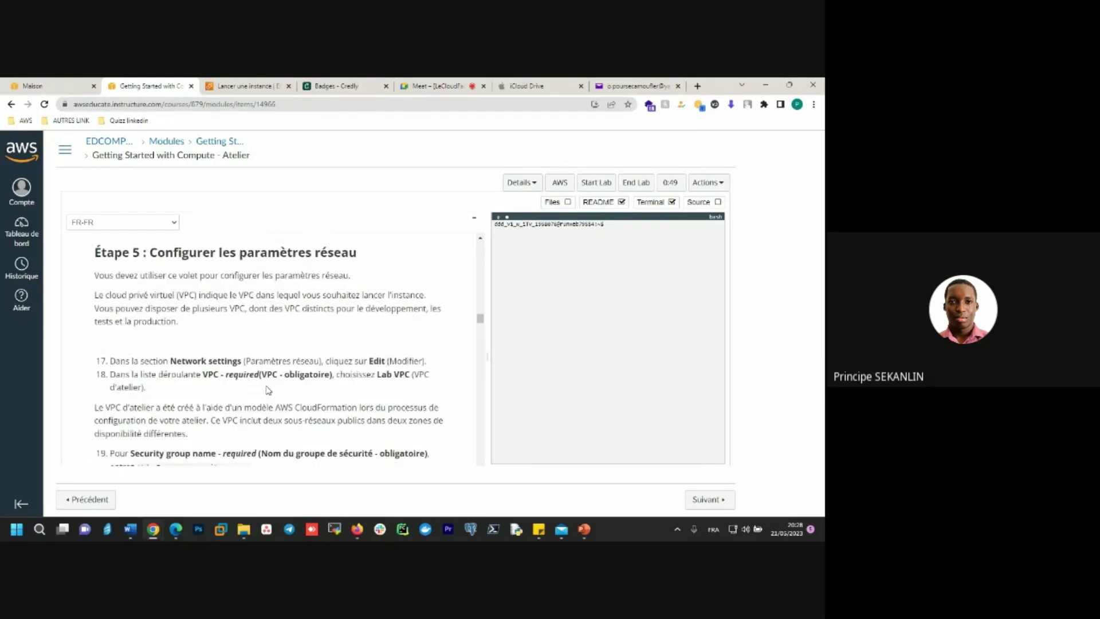
scroll(267, 389, "down", 1)
scroll(268, 390, "down", 1)
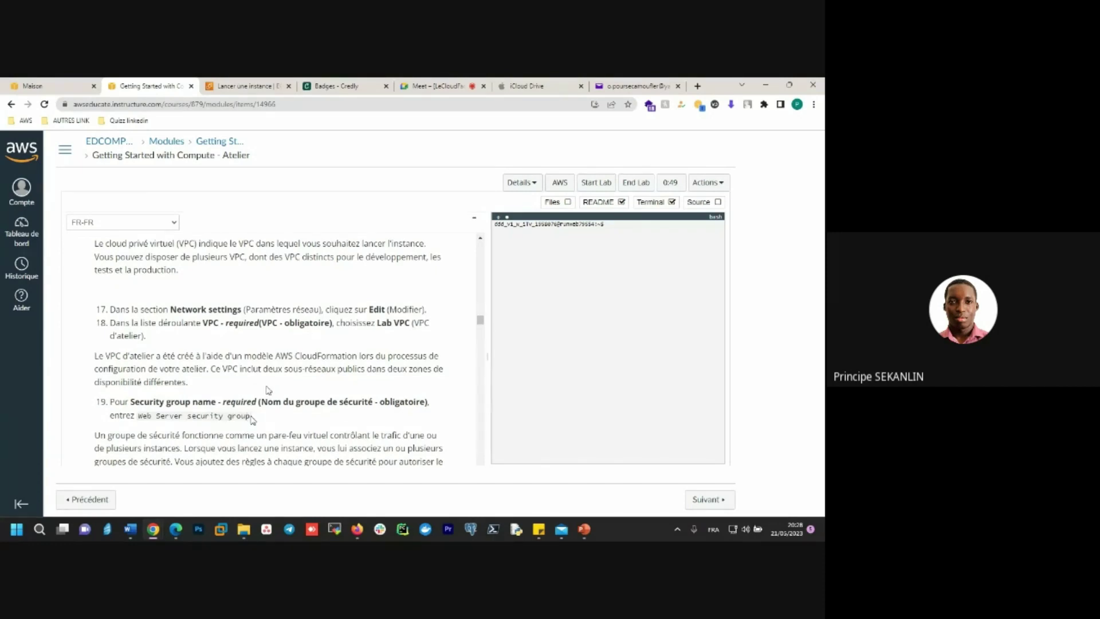
left_click_drag(250, 417, 138, 415)
key("ctrl+c")
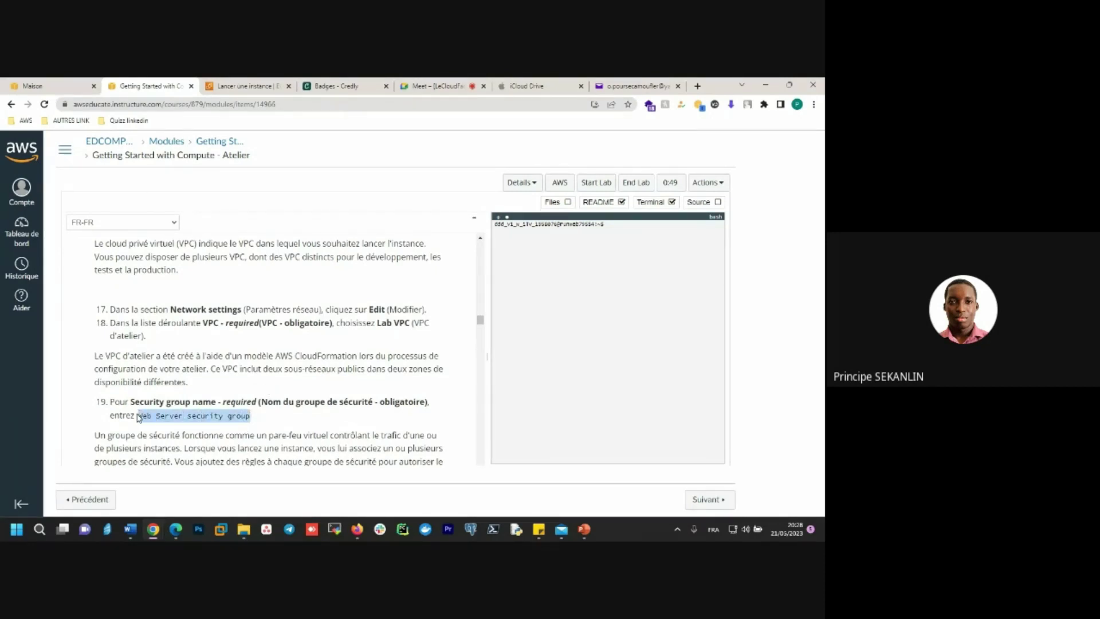
left_click(262, 391)
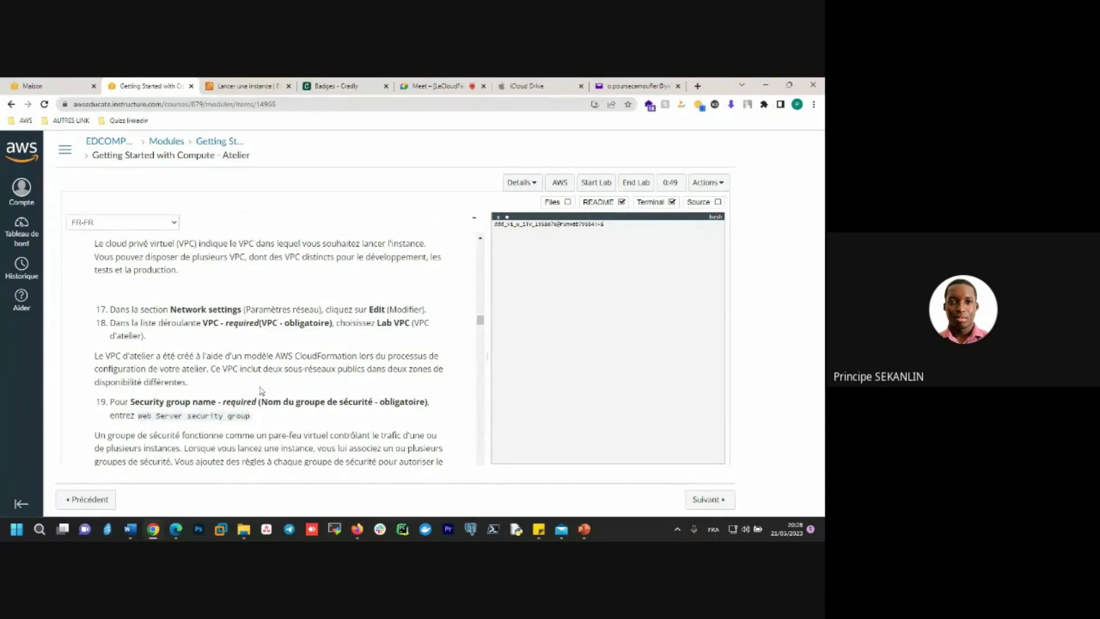
- Name the new security group "Web Server security group" in the launch form and delete its inbound RDP rule
left_click(243, 86)
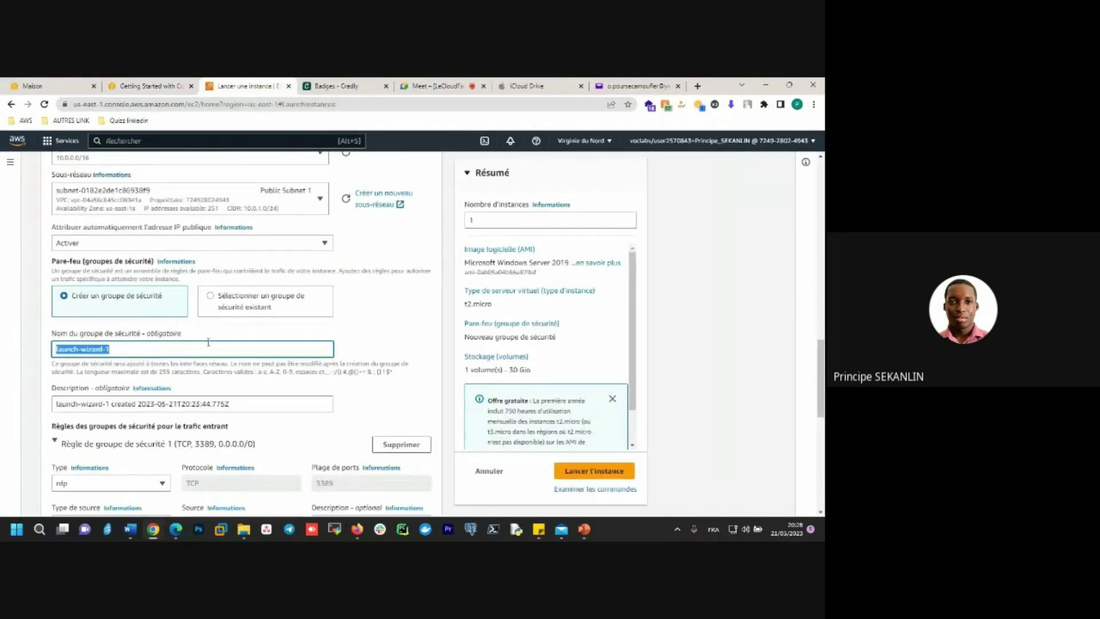
key("ctrl+v")
scroll(189, 347, "down", 1)
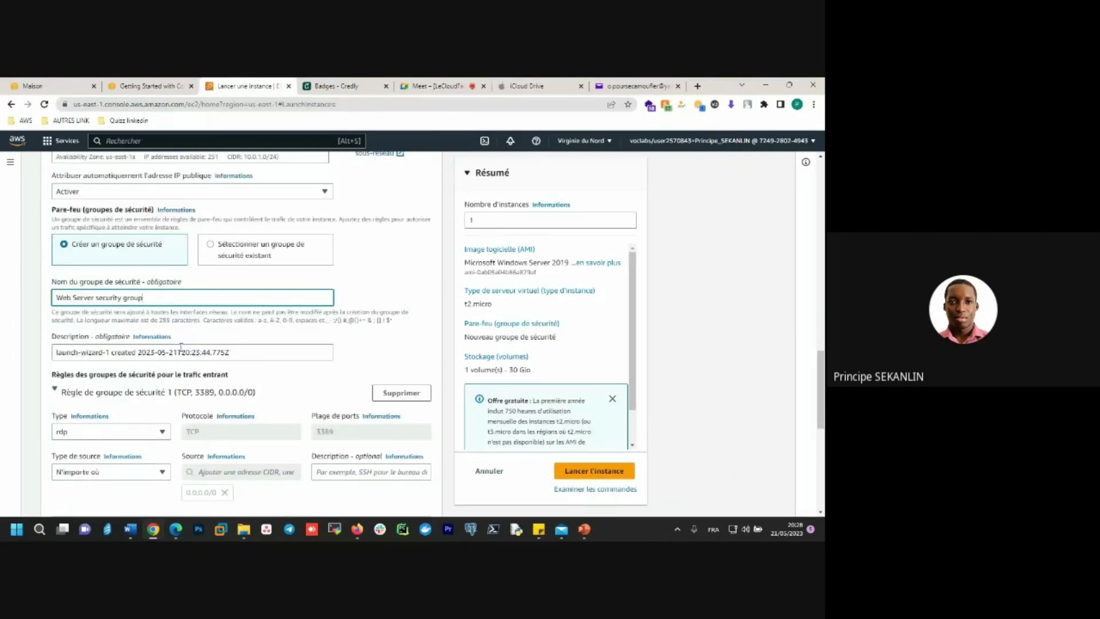
scroll(181, 347, "down", 1)
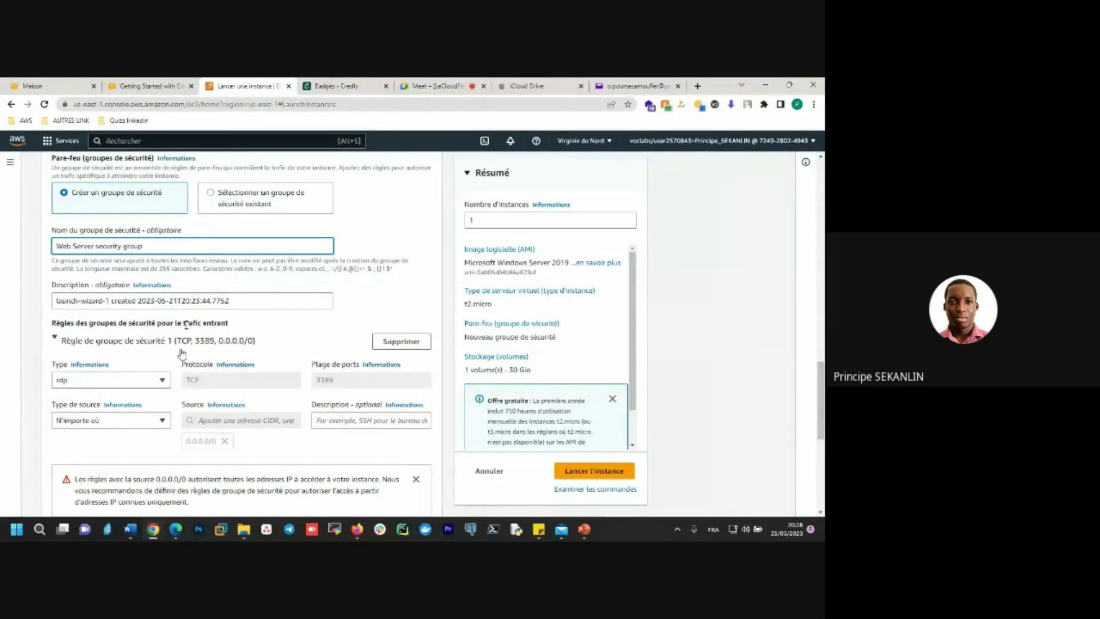
left_click(397, 343)
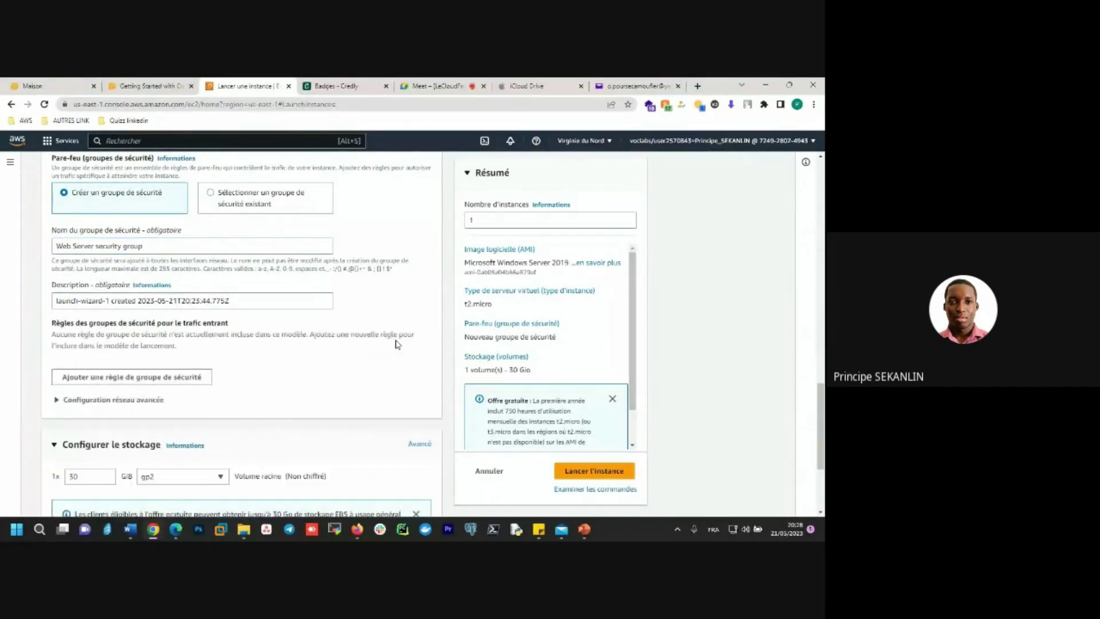
- Expand the instance's advanced details (Détails avancés) and check the choices for the domain join directory
scroll(396, 343, "down", 3)
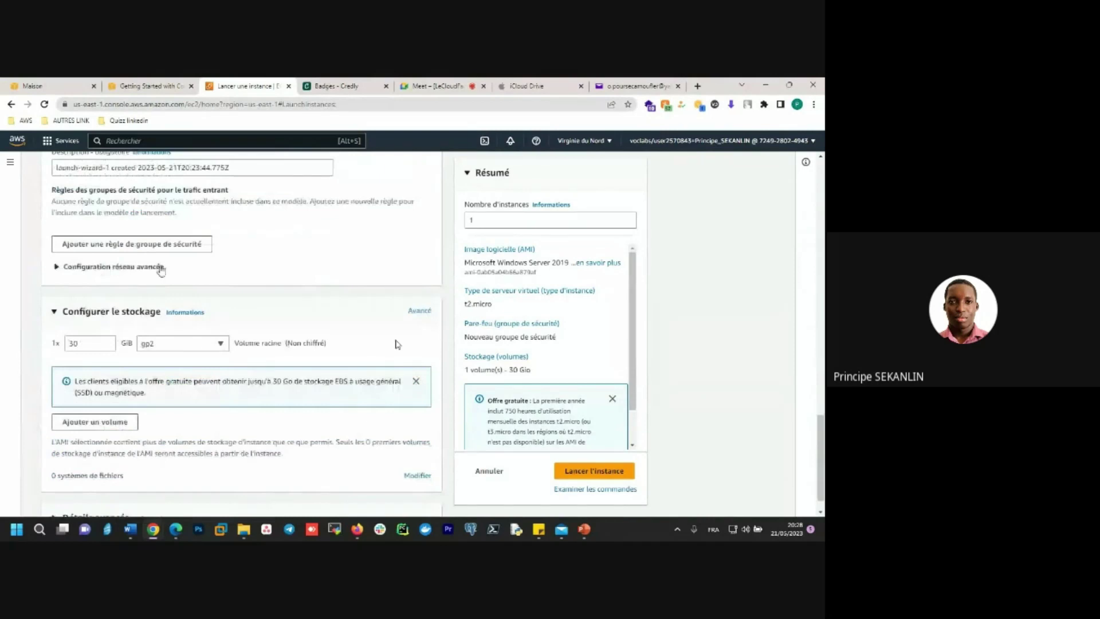
scroll(142, 271, "down", 1)
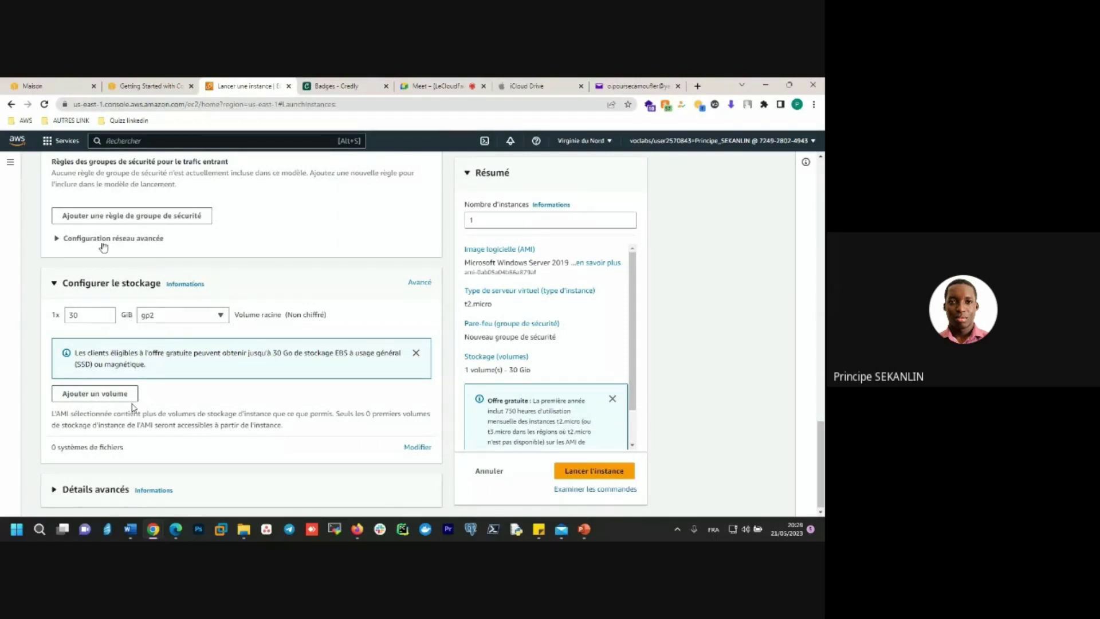
left_click(92, 487)
scroll(156, 441, "down", 2)
scroll(157, 450, "down", 2)
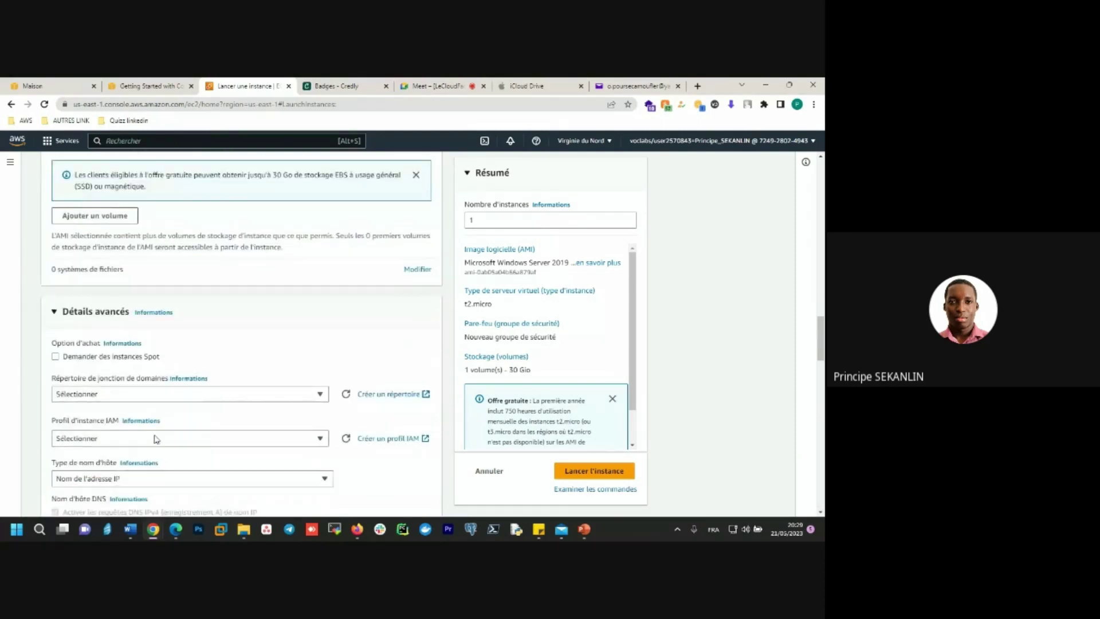
scroll(155, 439, "down", 2)
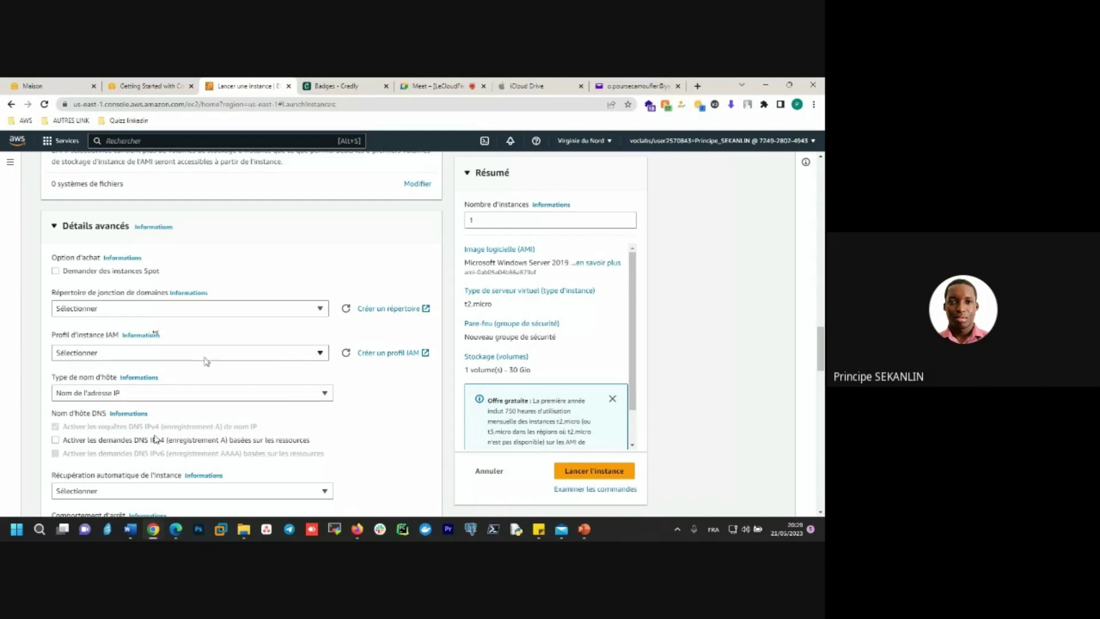
left_click(169, 309)
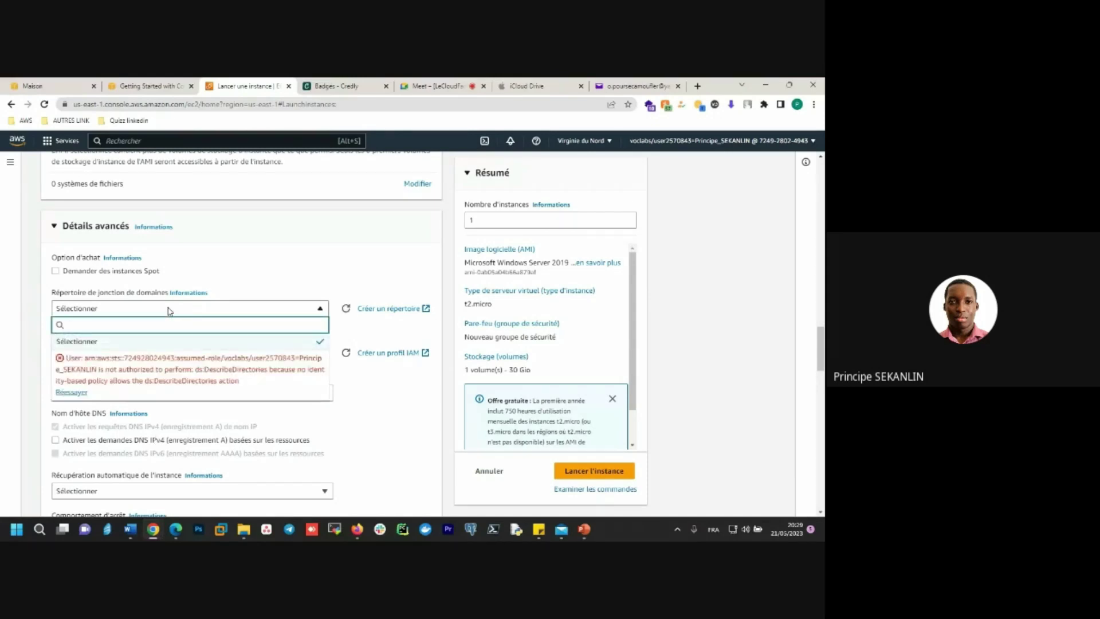
left_click(169, 309)
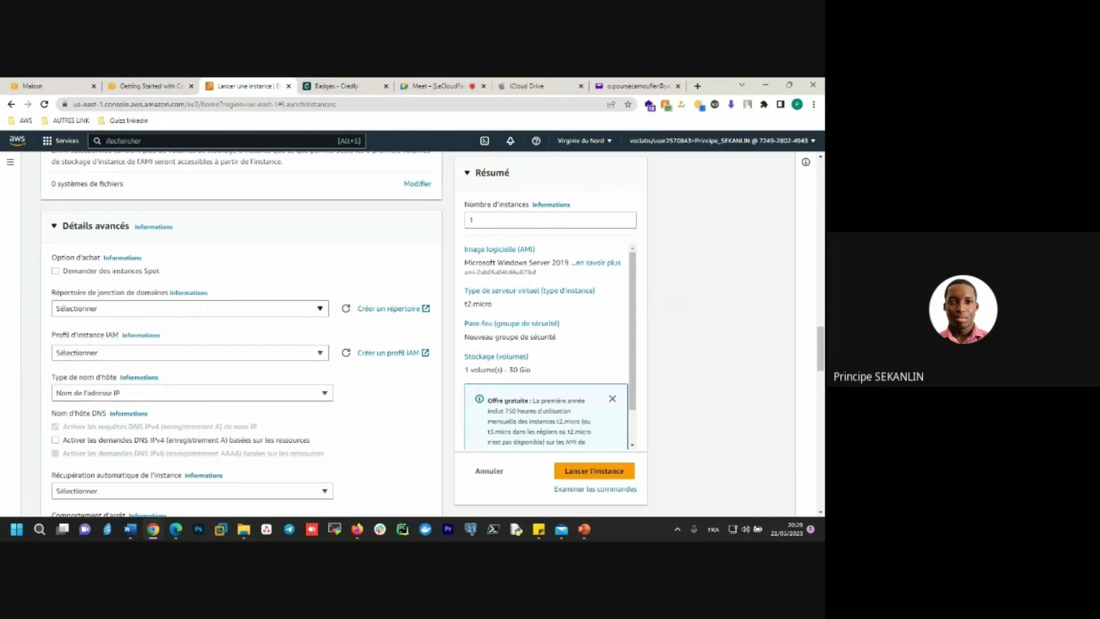
- Set the instance's IAM instance profile to the one containing "LabInstanceProfile" in its name
left_click(217, 354)
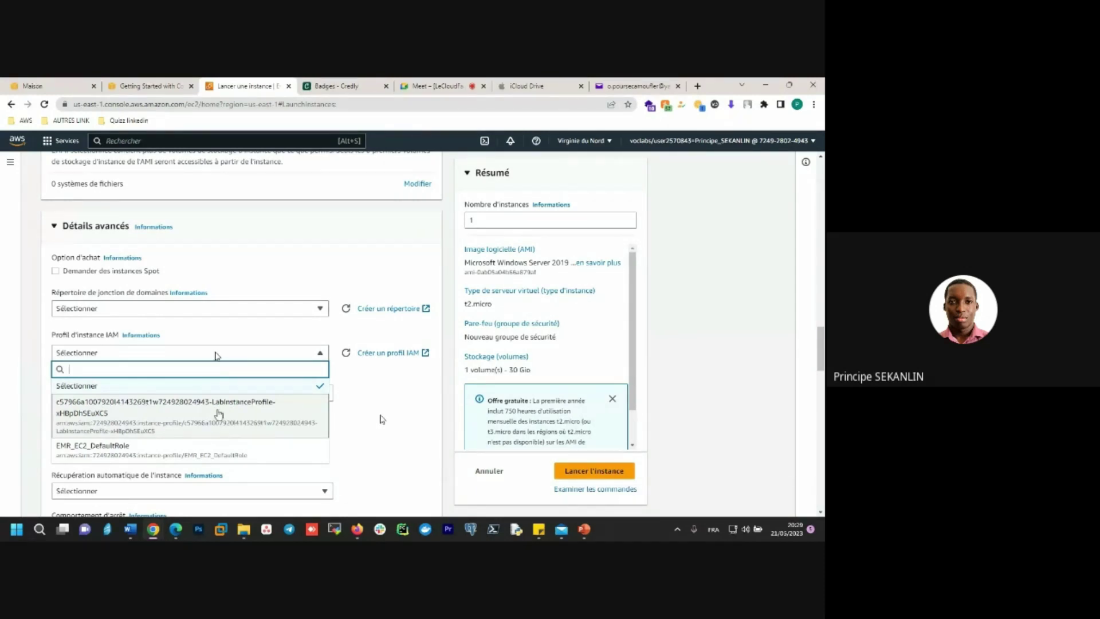
left_click(290, 416)
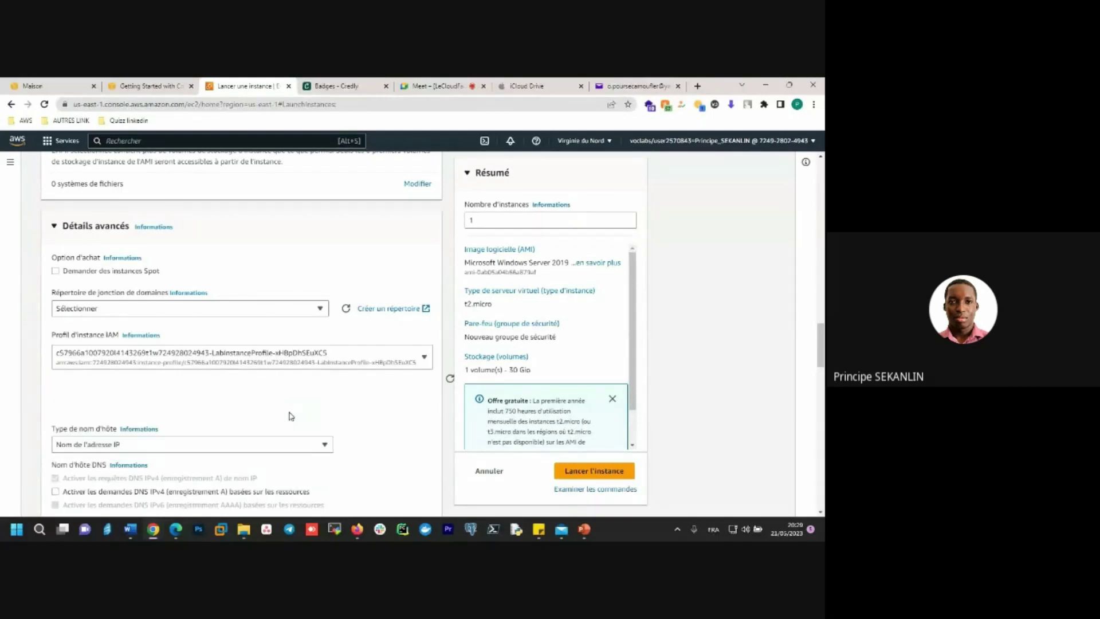
left_click(308, 362)
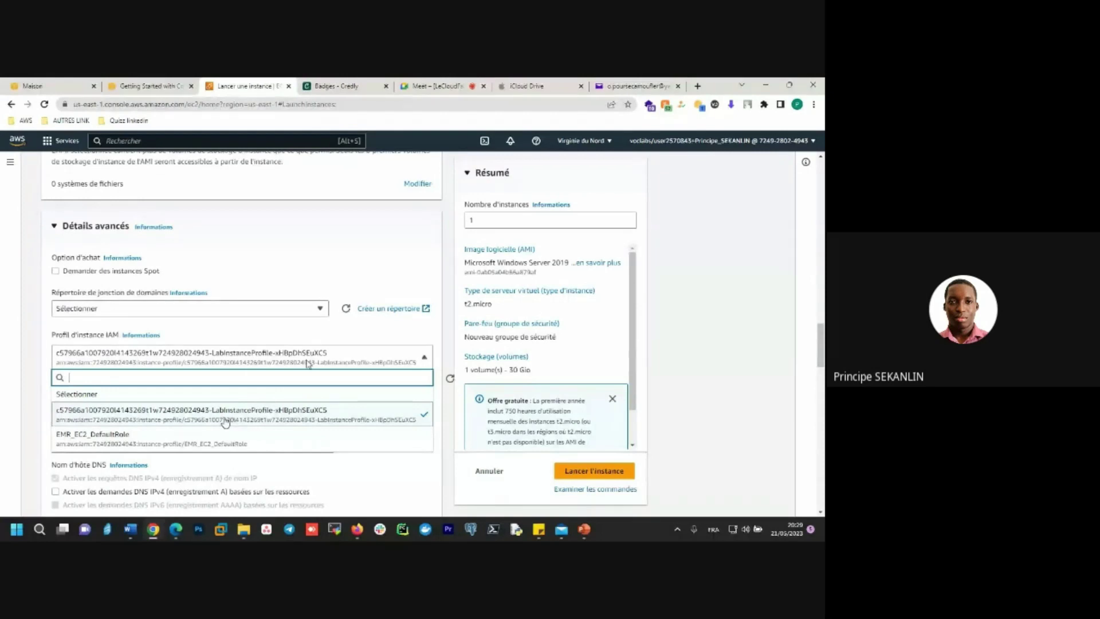
left_click(247, 418)
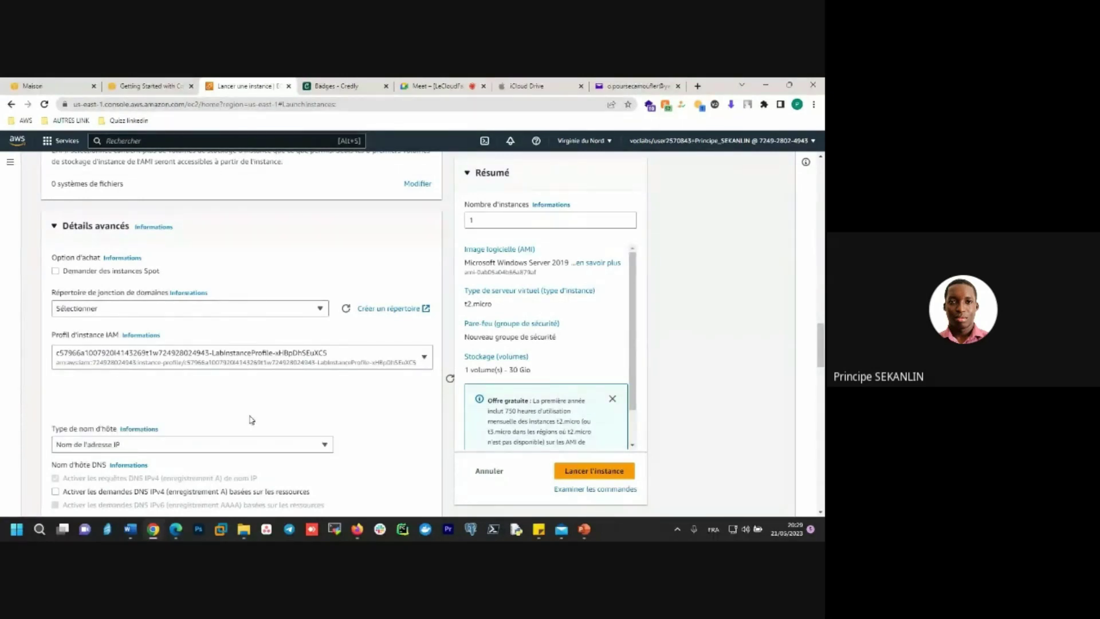
- Check the hostname type options offered in the instance's advanced details
scroll(304, 395, "down", 3)
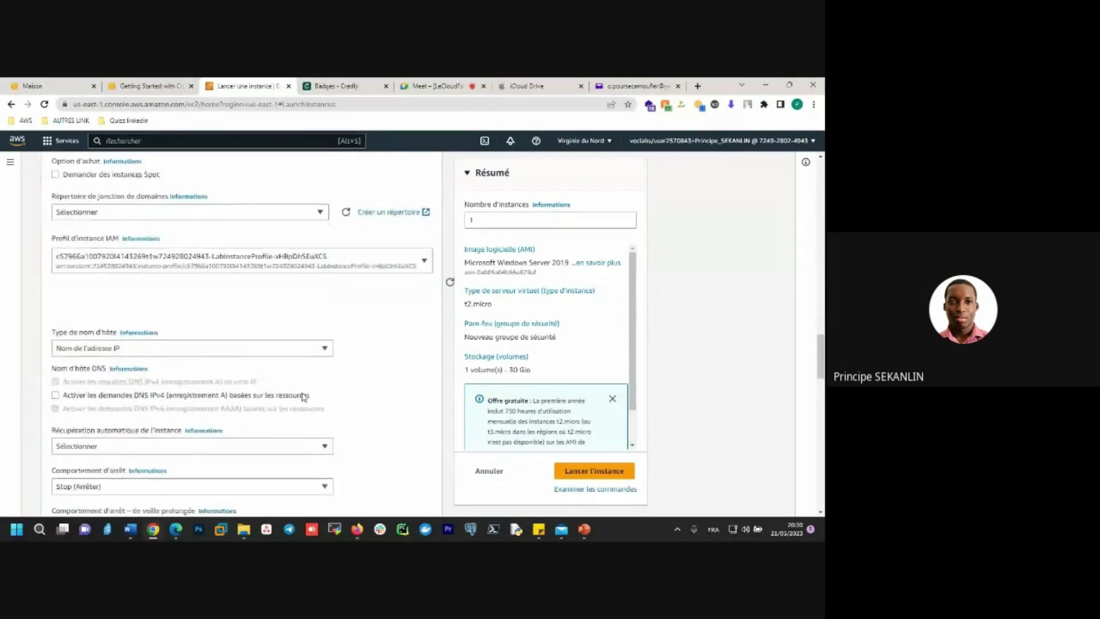
scroll(303, 397, "down", 2)
scroll(304, 397, "down", 1)
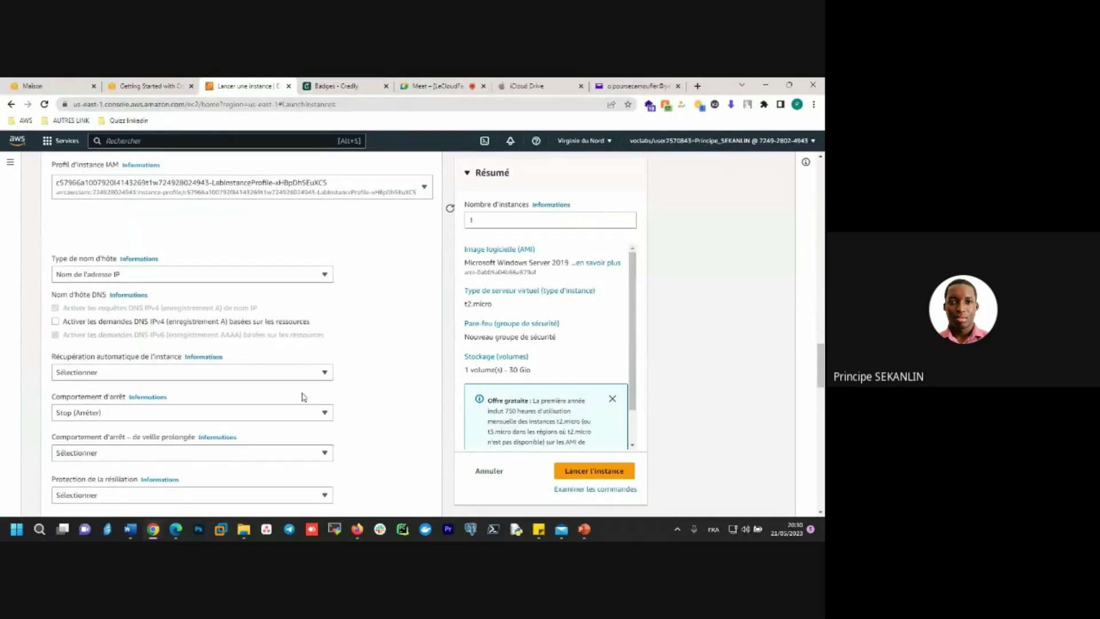
left_click(272, 273)
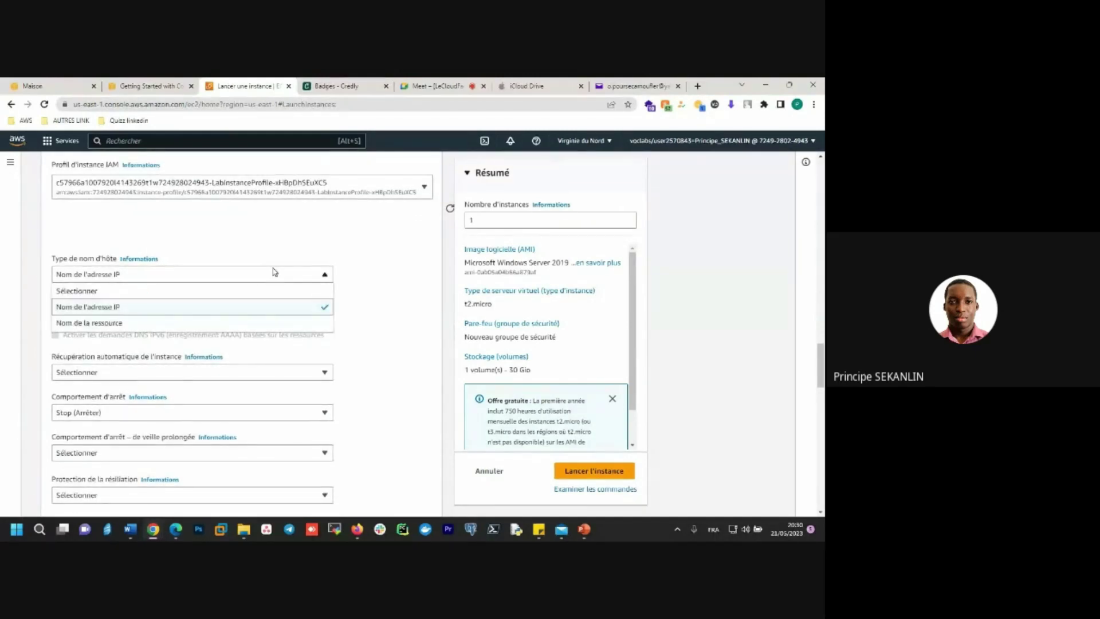
left_click(274, 272)
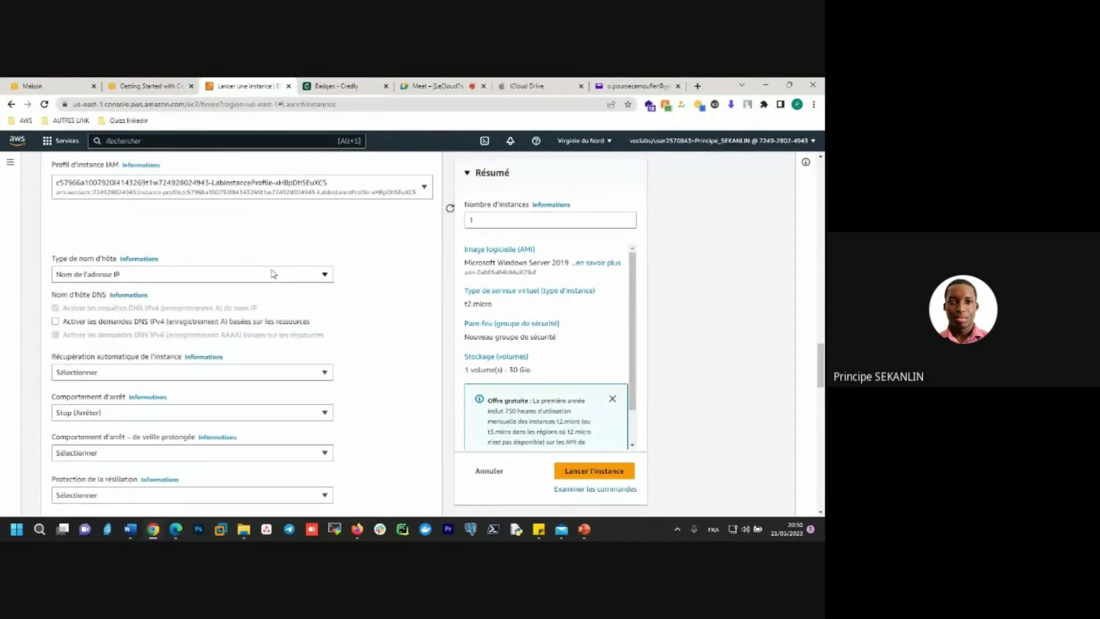
- Set the instance's termination protection (Protection de la résiliation) to "Activer"
scroll(343, 348, "down", 4)
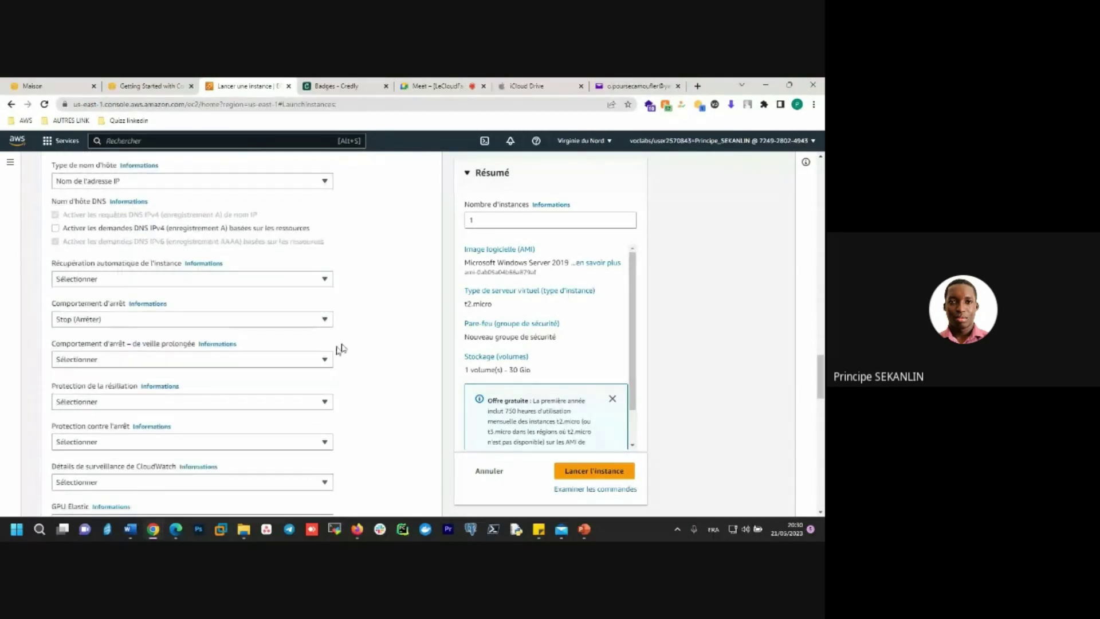
left_click(303, 402)
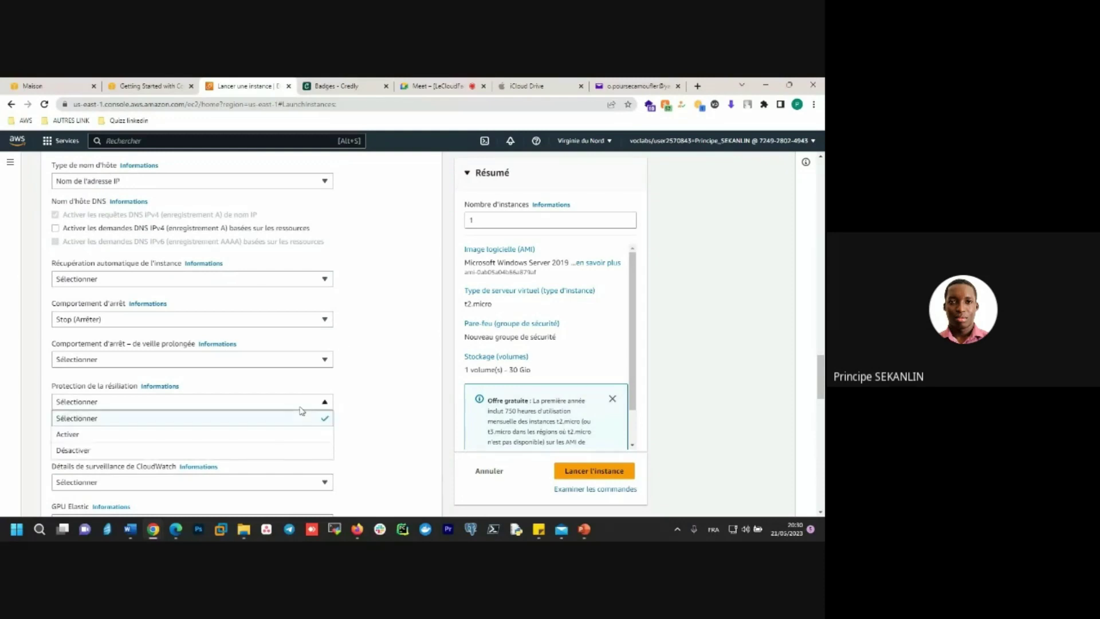
left_click(286, 433)
scroll(372, 400, "down", 1)
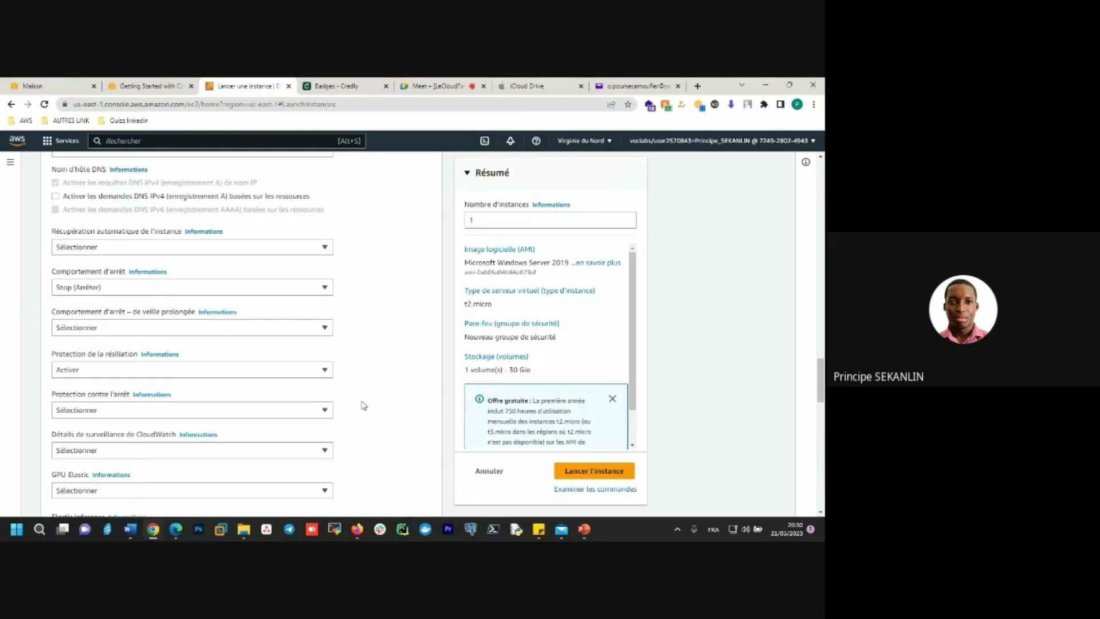
scroll(378, 395, "down", 3)
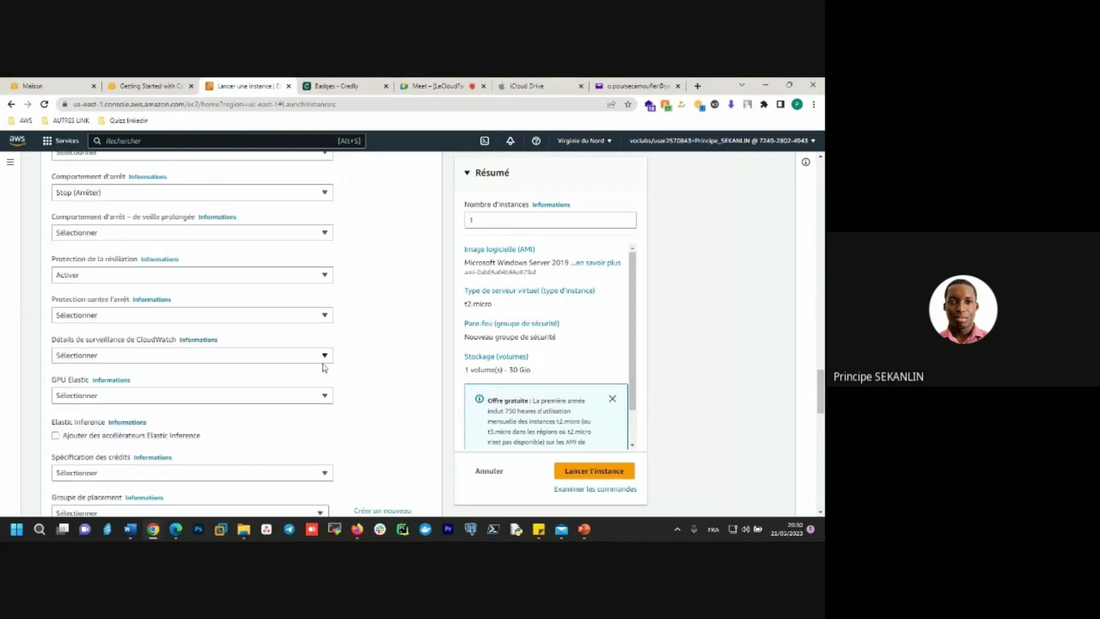
- Look through the instance's remaining advanced settings down to the user data (Données utilisateur) field
scroll(370, 394, "down", 3)
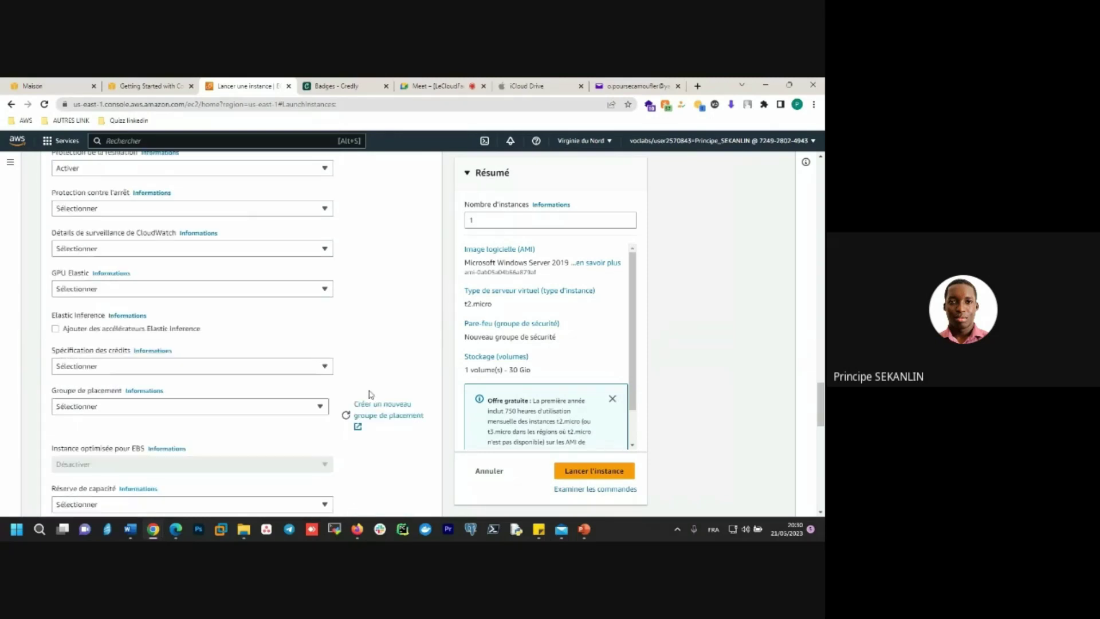
scroll(365, 316, "down", 1)
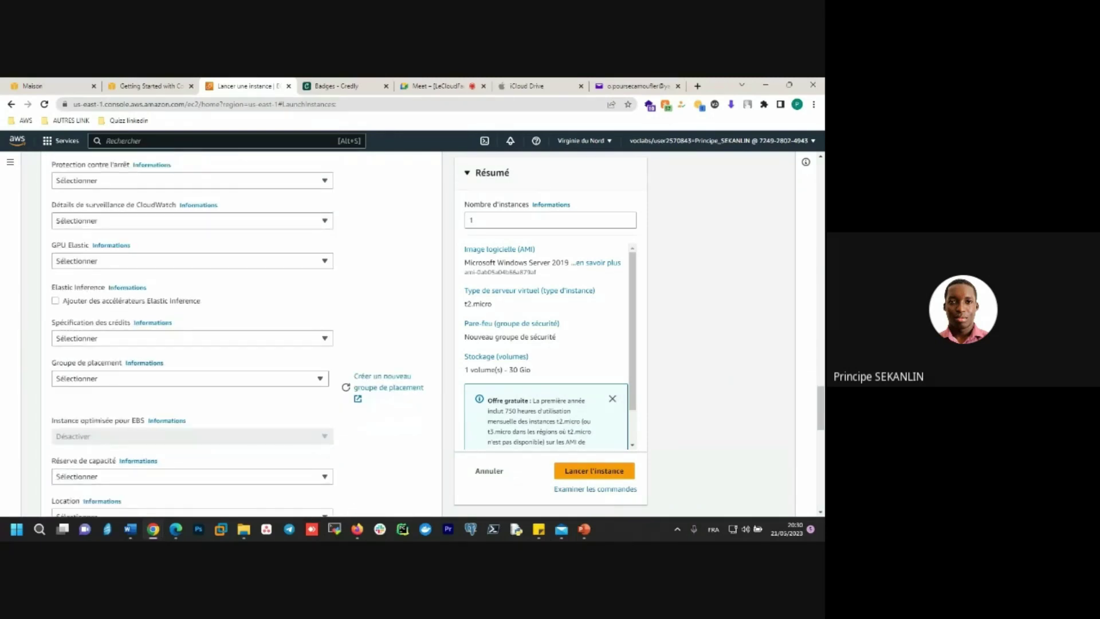
scroll(356, 346, "down", 5)
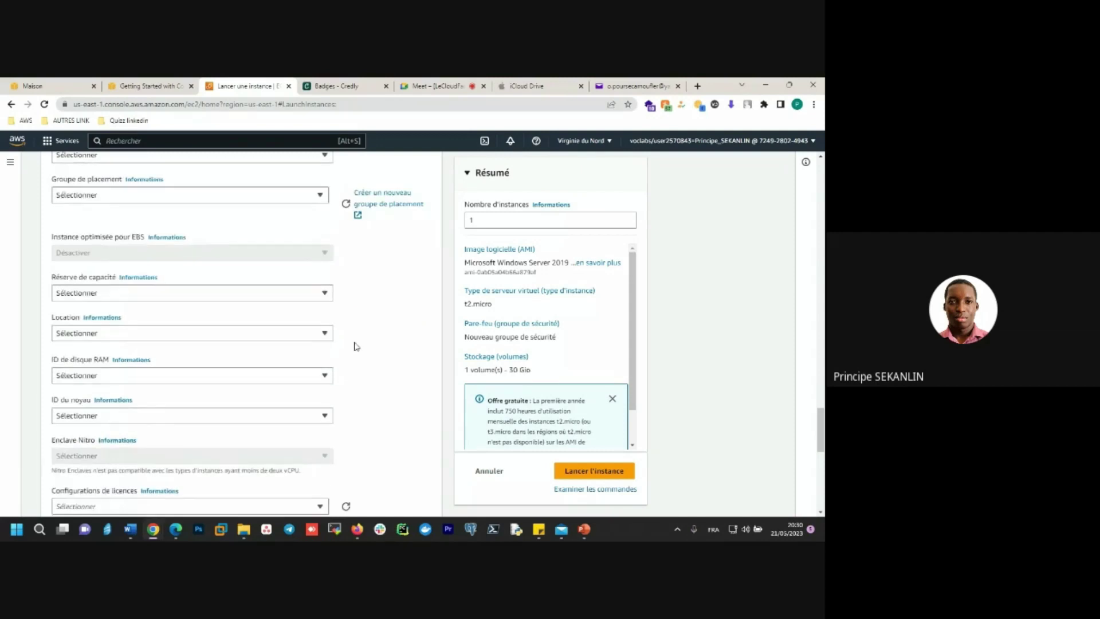
scroll(356, 346, "down", 3)
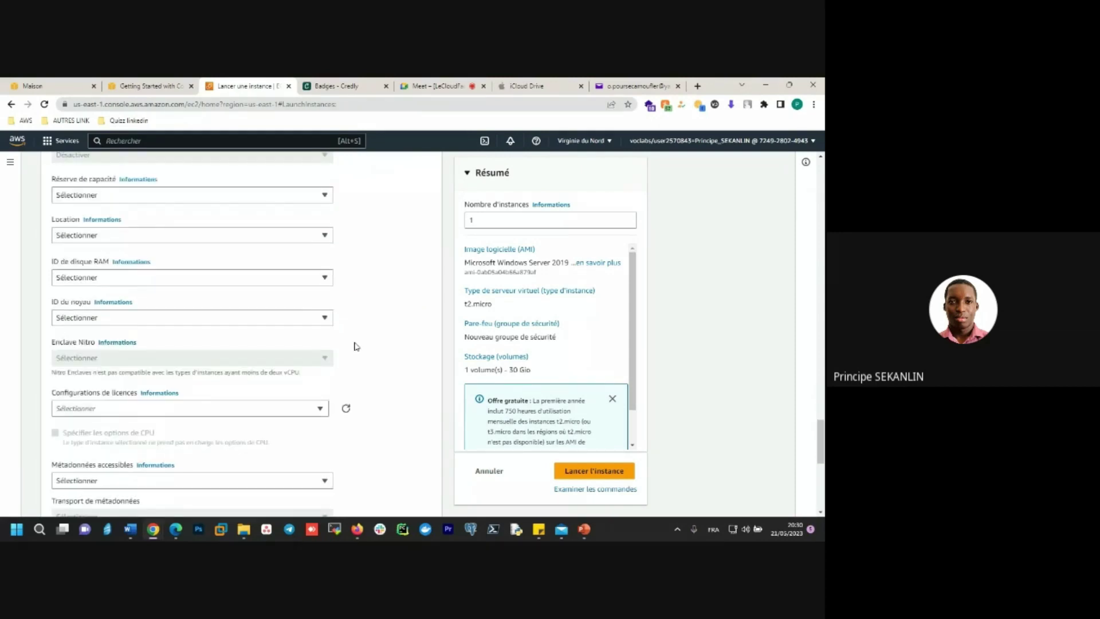
scroll(356, 346, "down", 4)
scroll(355, 346, "down", 3)
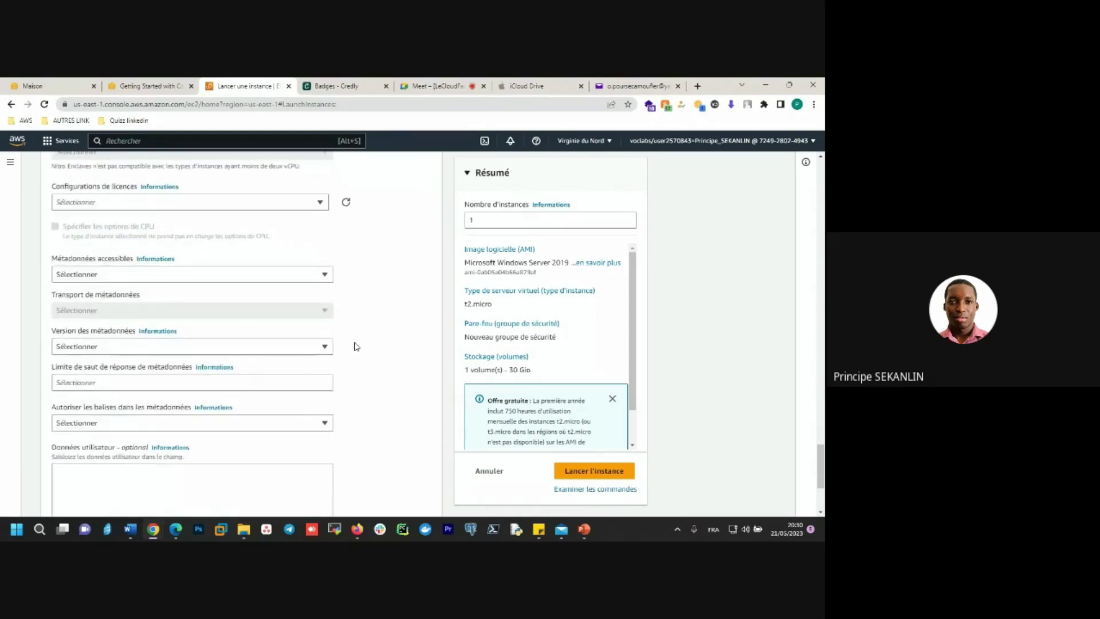
scroll(355, 346, "down", 6)
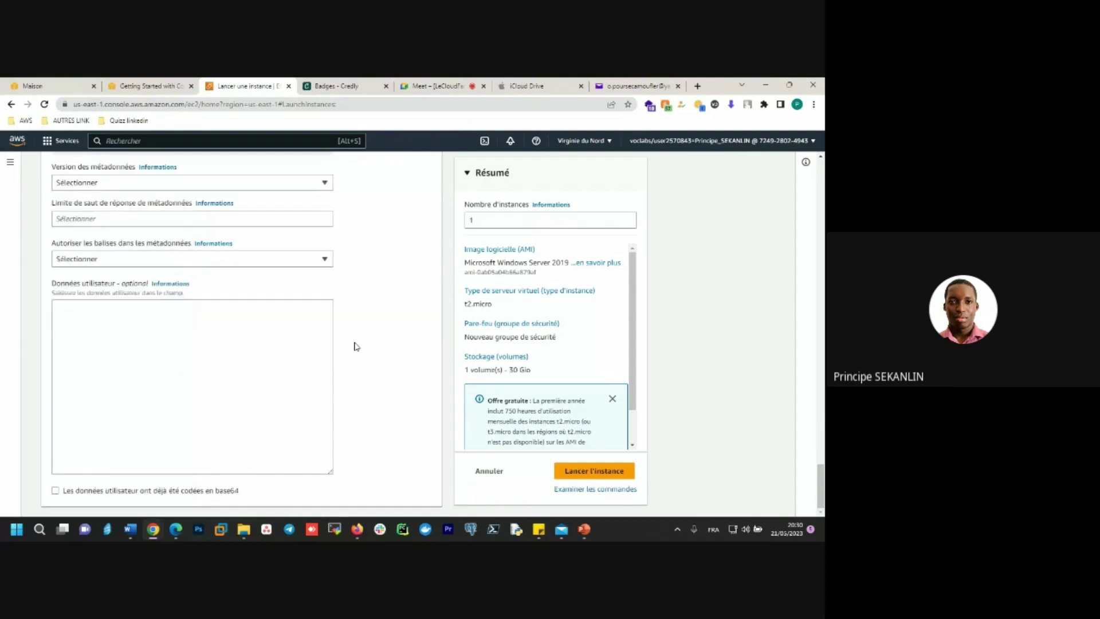
- Read the lab instructions on storage, advanced details and the PowerShell commands required for user data in step 25
left_click(149, 85)
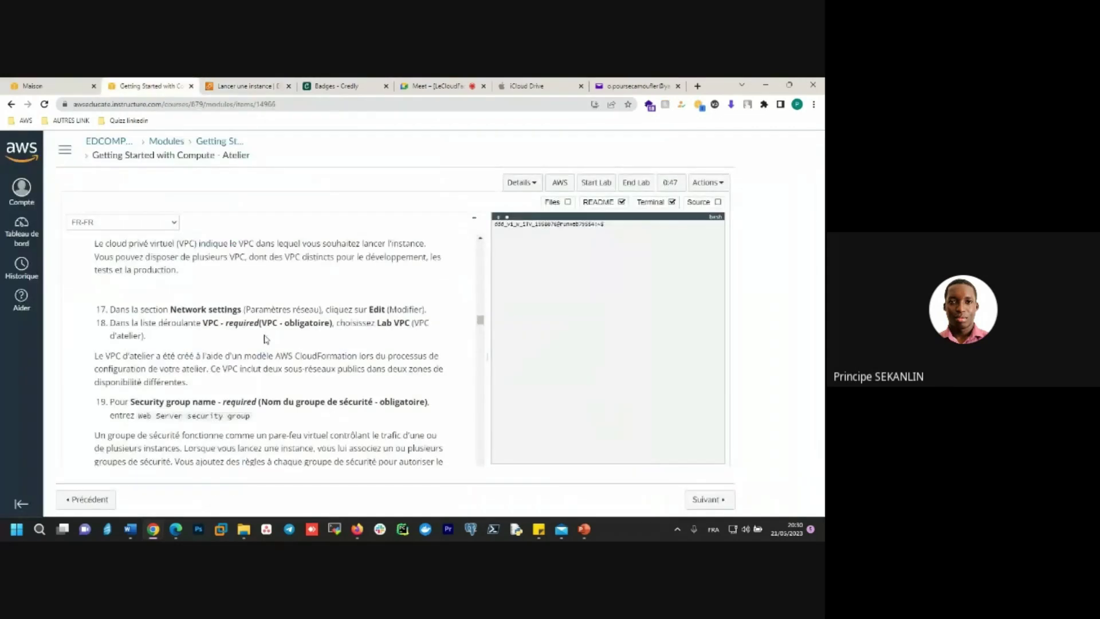
scroll(265, 338, "down", 4)
scroll(265, 336, "up", 2)
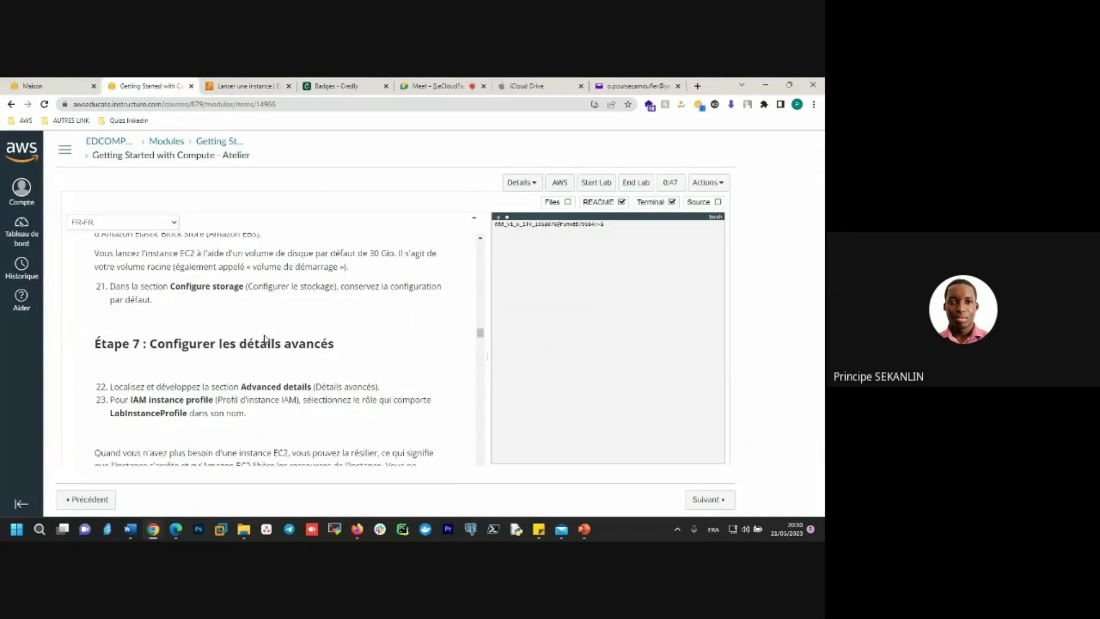
scroll(265, 335, "up", 2)
scroll(265, 336, "down", 1)
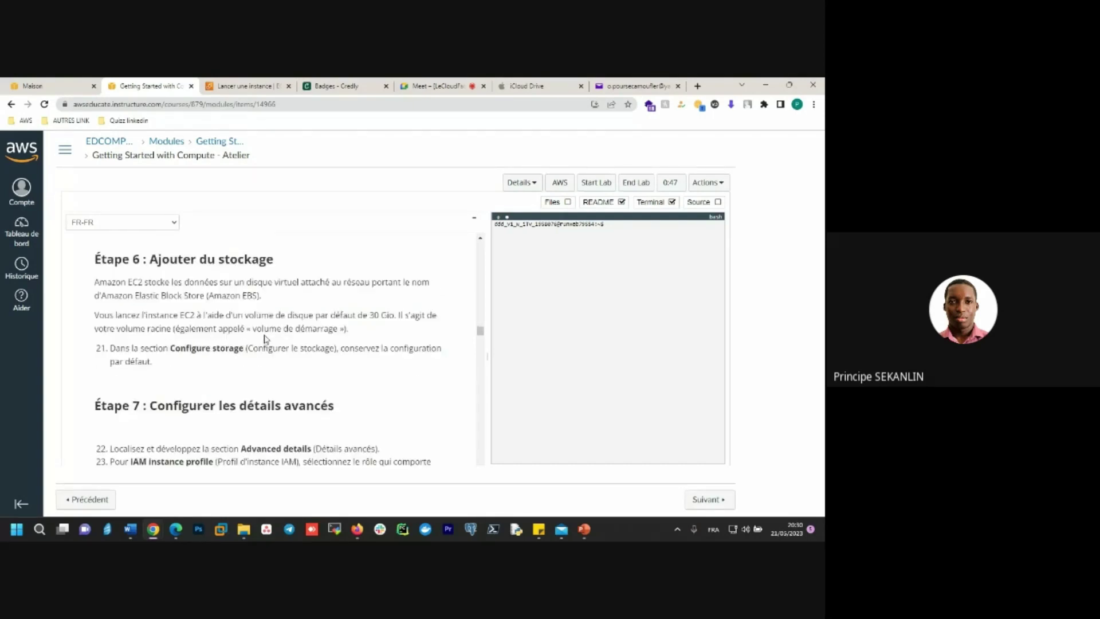
scroll(232, 362, "down", 2)
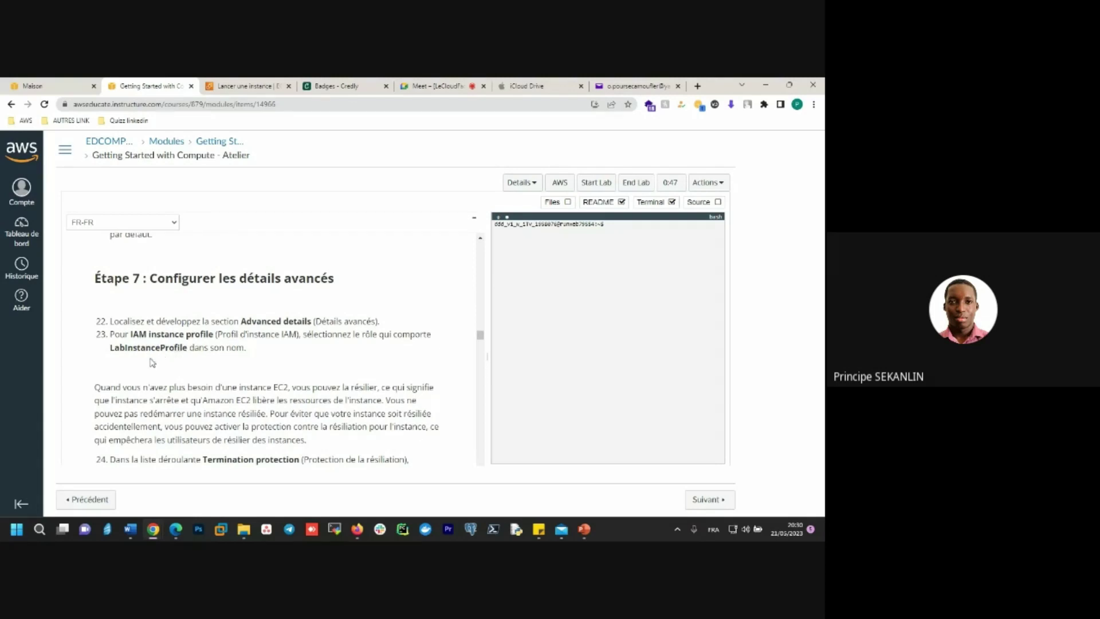
scroll(152, 362, "down", 2)
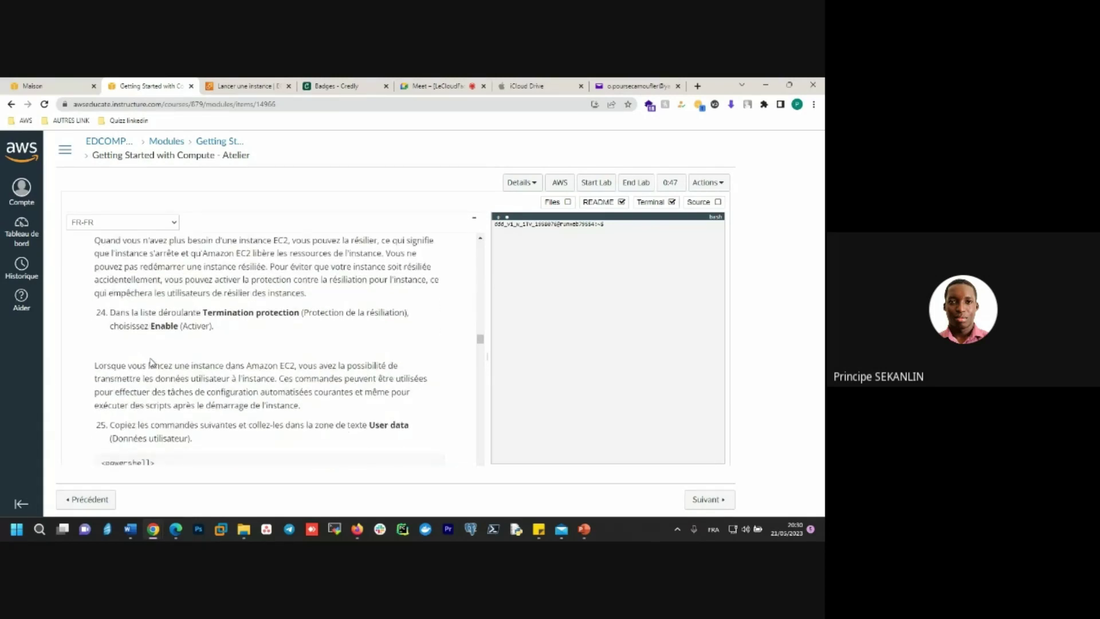
scroll(153, 362, "down", 2)
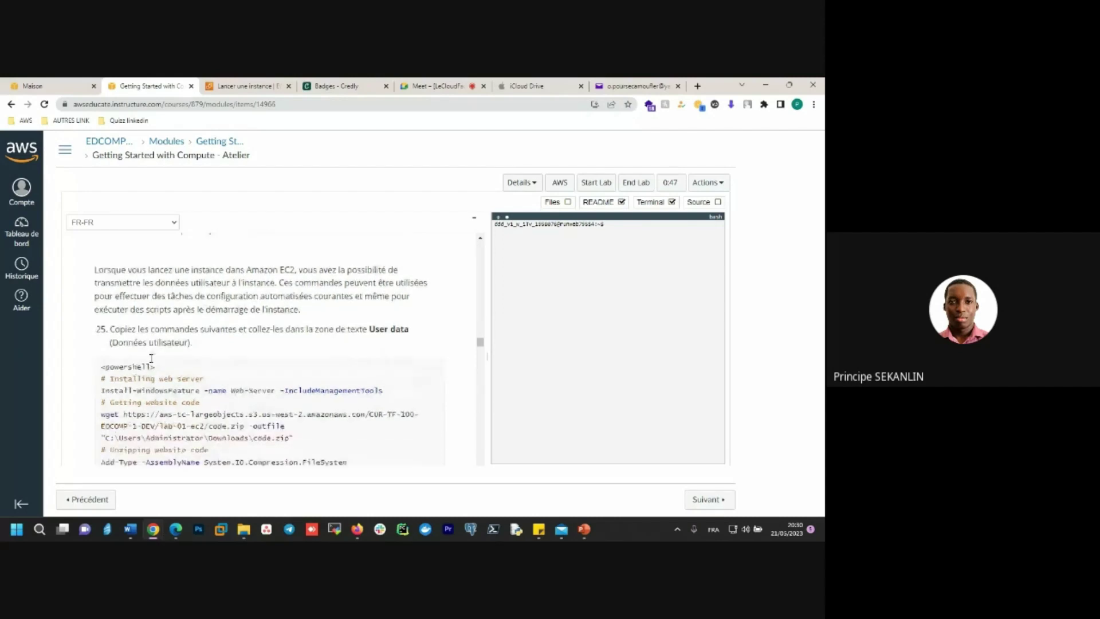
scroll(151, 358, "down", 2)
scroll(86, 318, "up", 1)
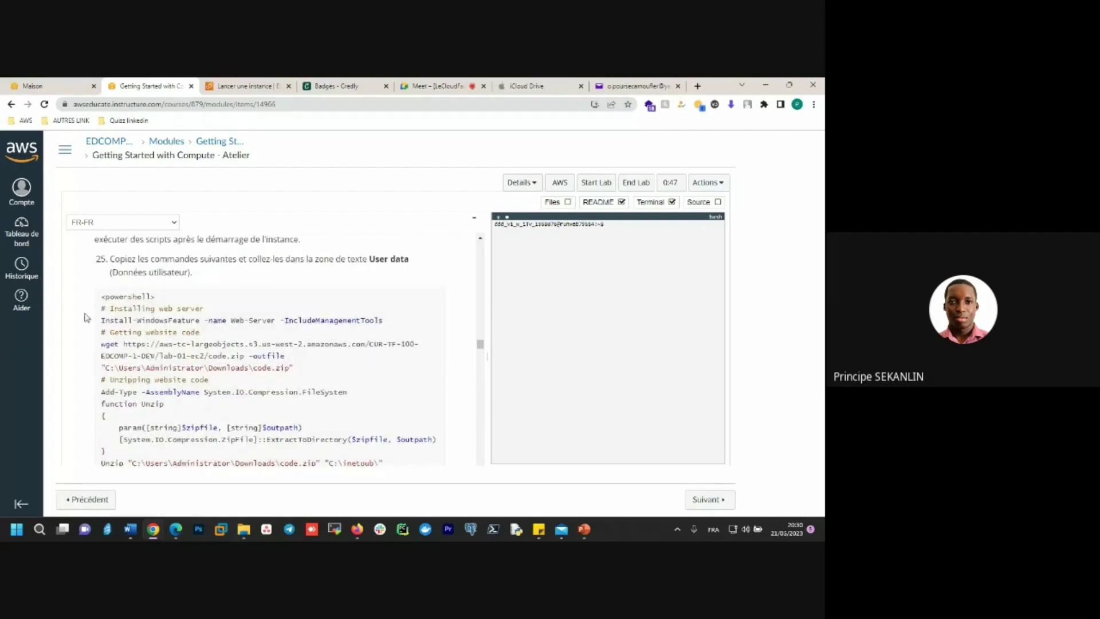
- Copy the lab's full PowerShell script, including its administrator password setting, into the instance's user data (Données utilisateur) field
left_click_drag(101, 296, 119, 239)
left_click_drag(119, 239, 92, 327)
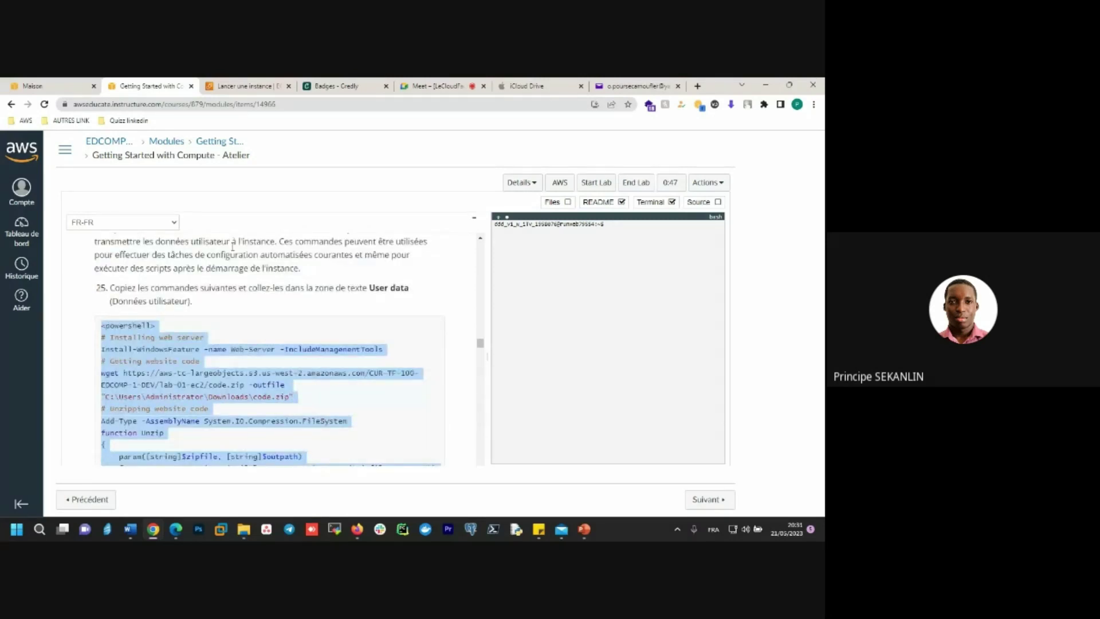
left_click(243, 86)
left_click(203, 344)
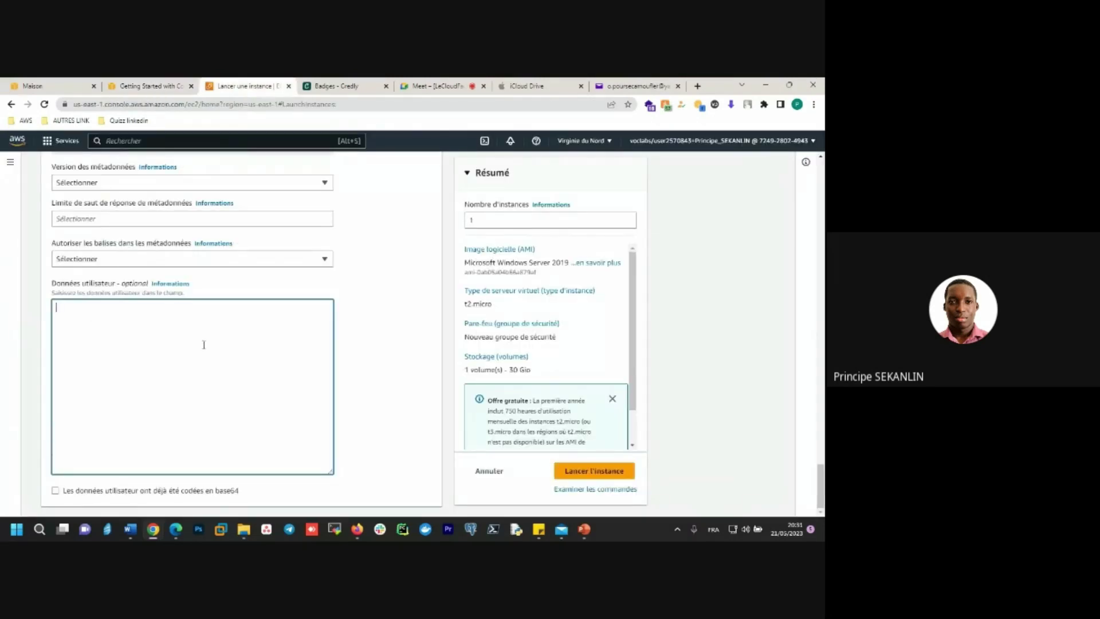
key("ctrl+v")
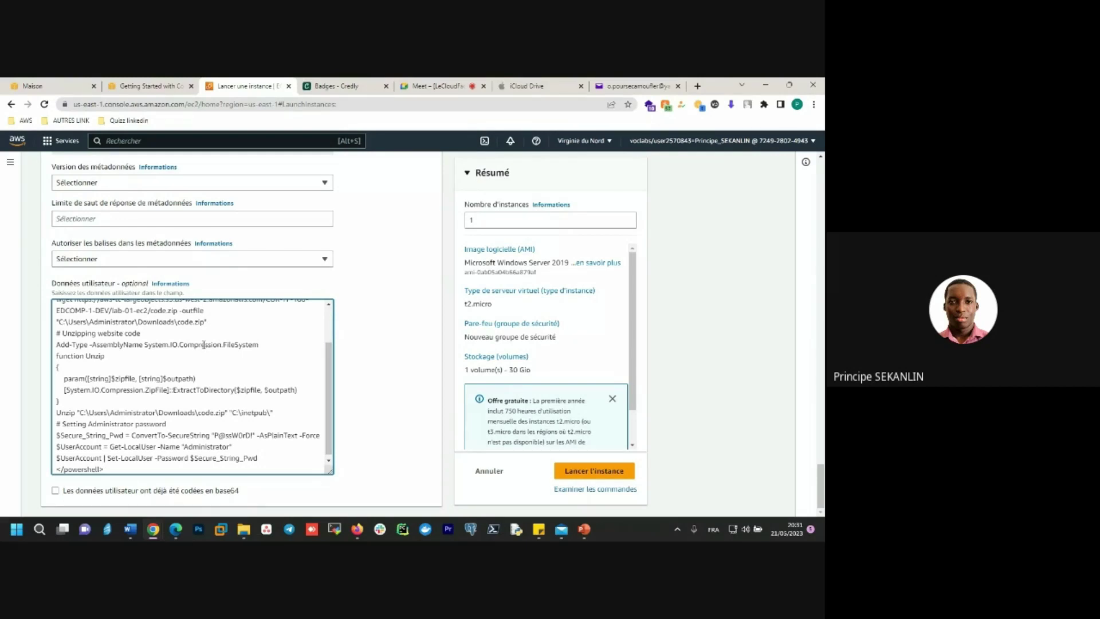
- Review the start of the user data script, launch the Web-Server instance and expand the launch details
scroll(229, 351, "up", 2)
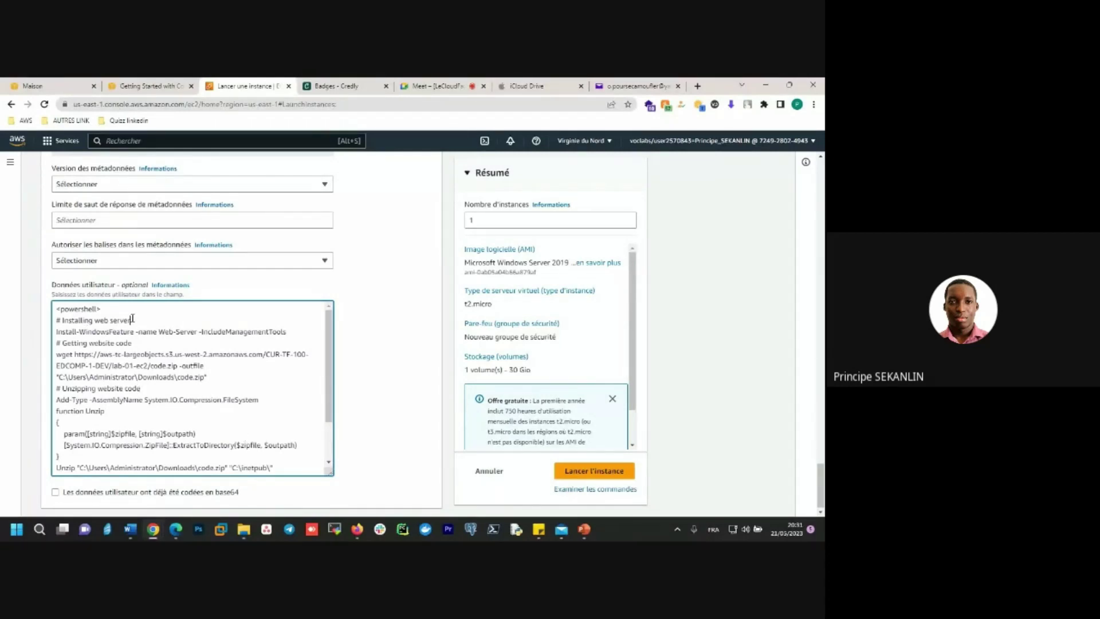
left_click_drag(131, 319, 61, 318)
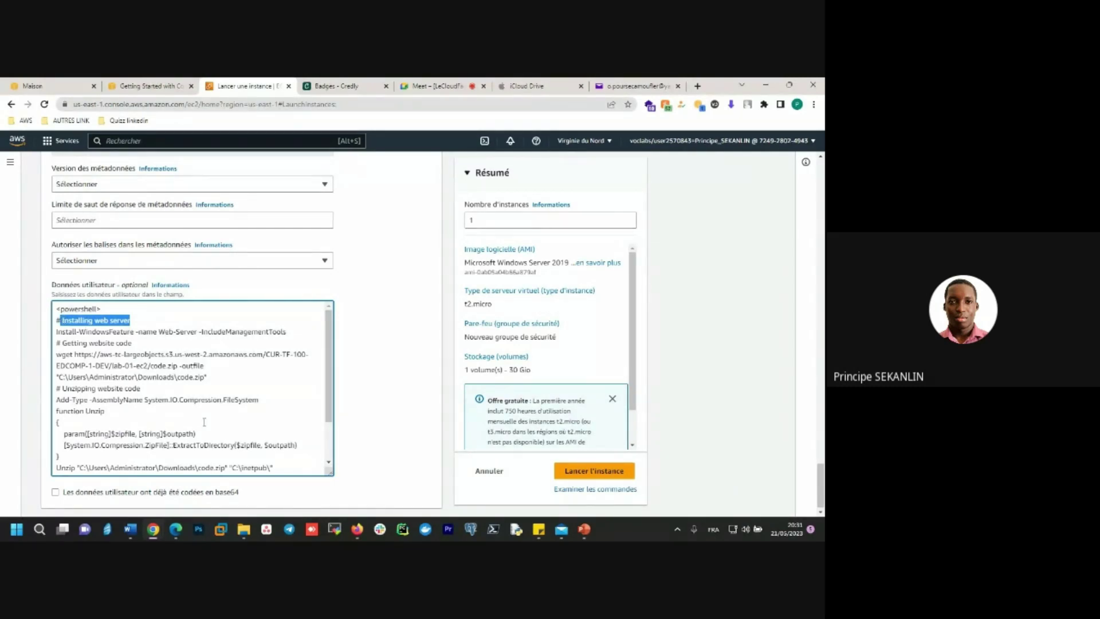
left_click(581, 474)
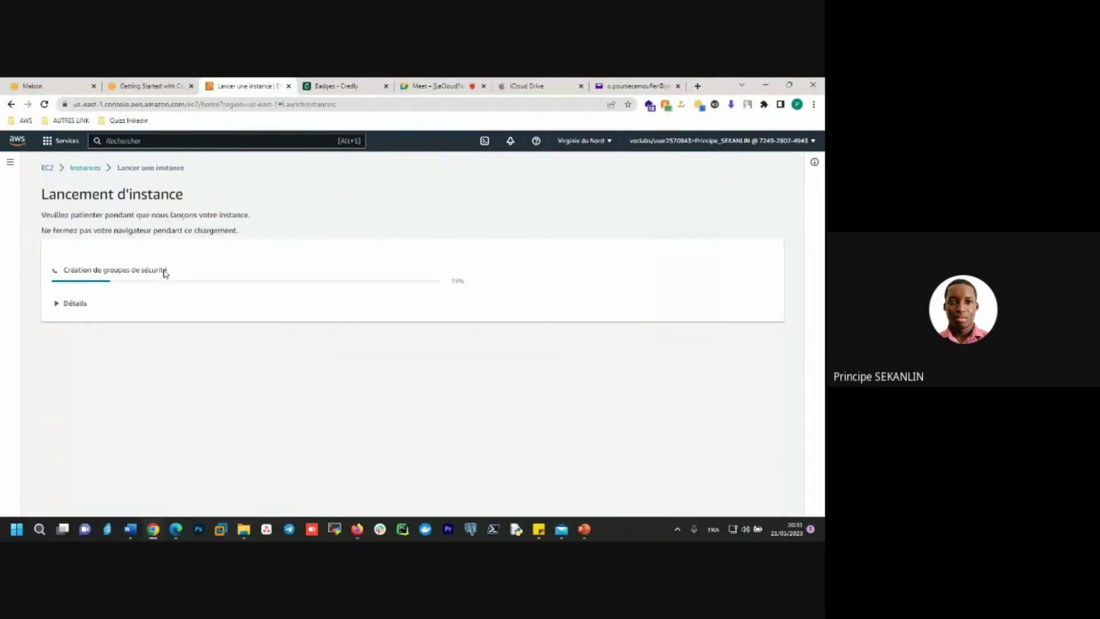
left_click(83, 303)
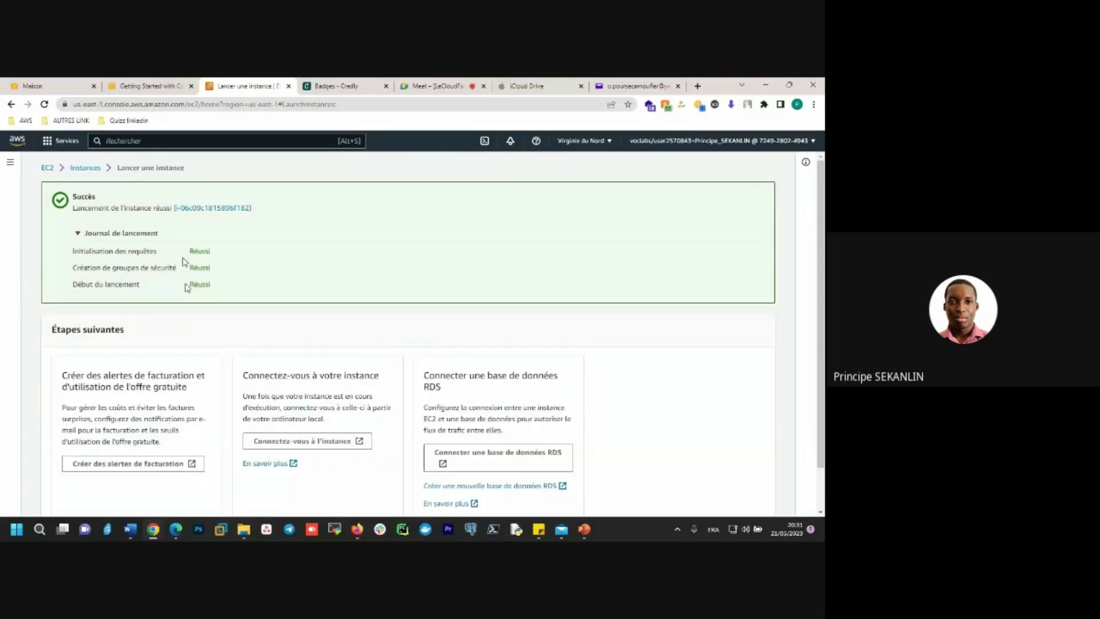
- Read lab steps 26 to 30 on launching the instance, viewing all instances and checking their status
left_click(148, 85)
scroll(269, 338, "down", 3)
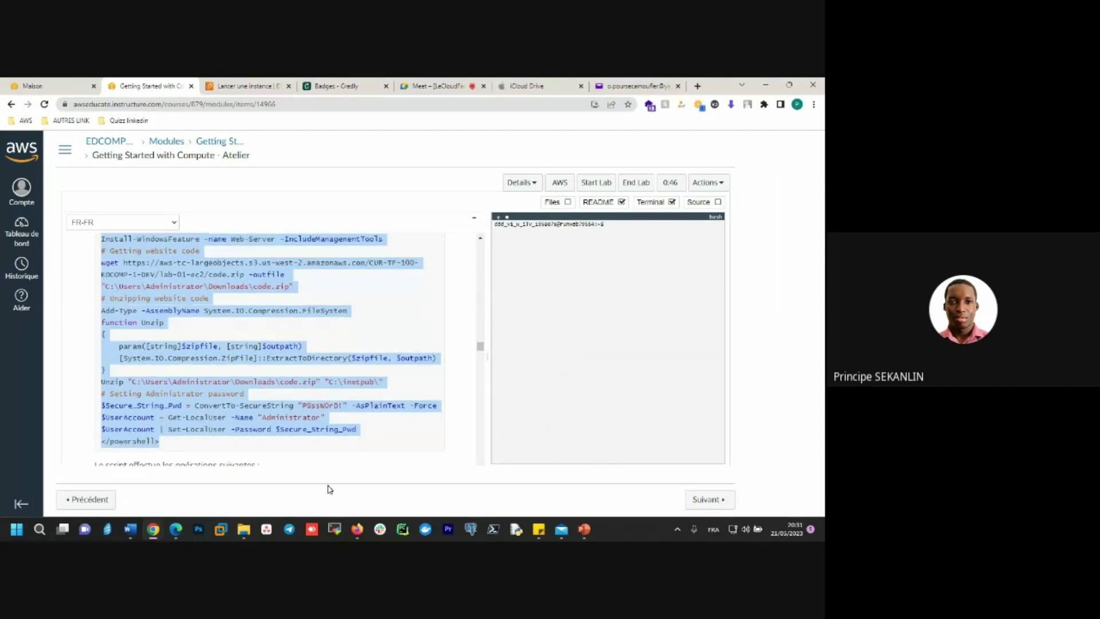
scroll(369, 403, "down", 6)
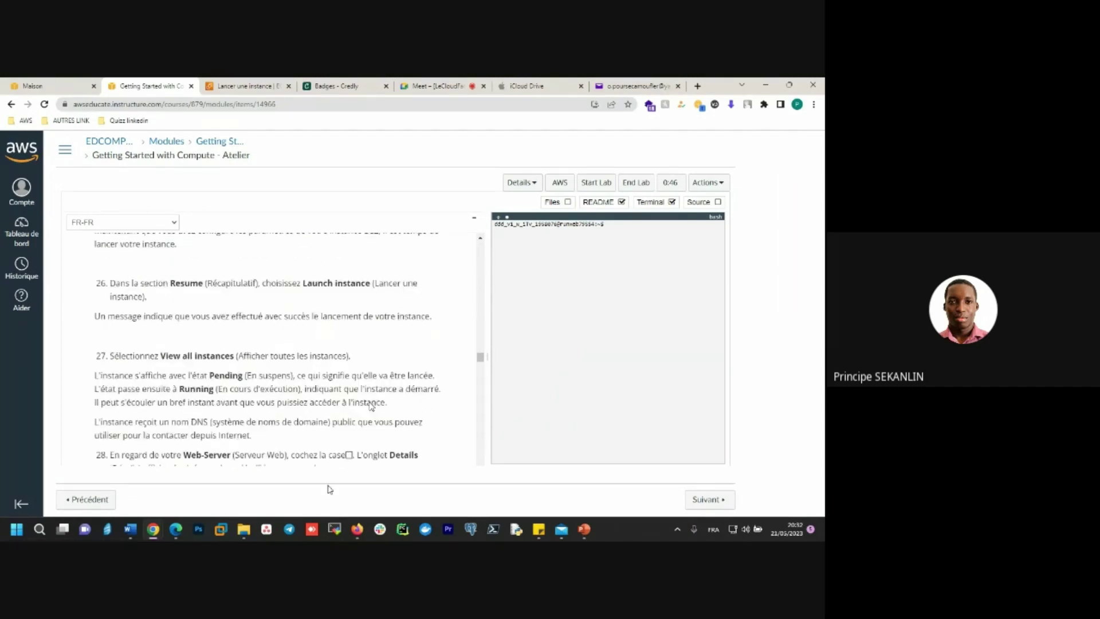
scroll(369, 404, "up", 1)
scroll(371, 405, "up", 2)
scroll(286, 372, "down", 5)
scroll(200, 344, "up", 5)
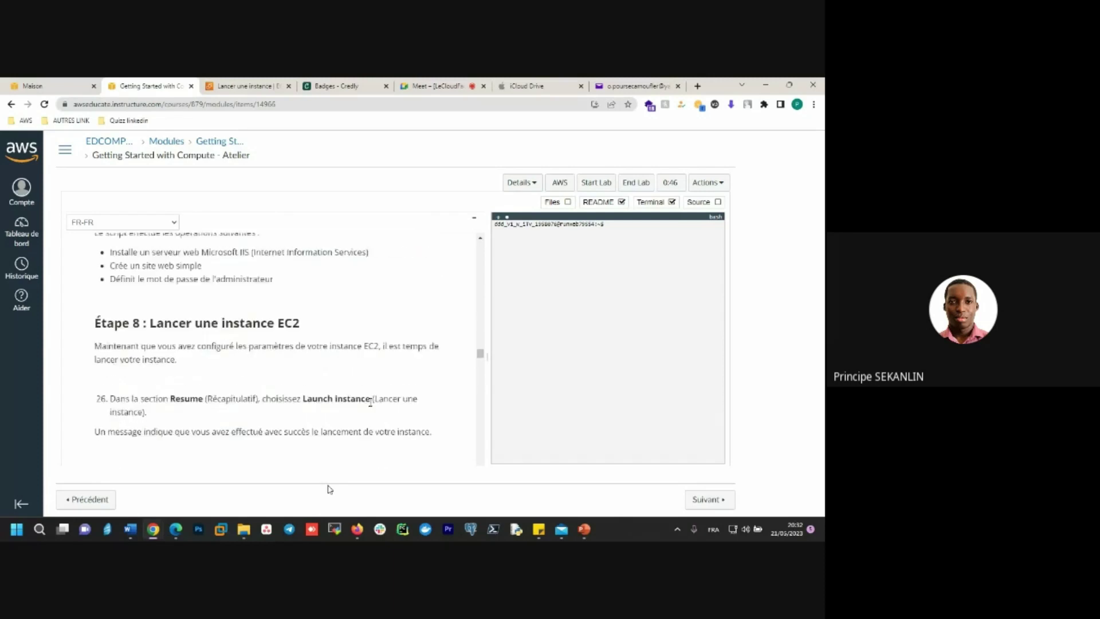
scroll(183, 335, "up", 1)
scroll(191, 328, "down", 8)
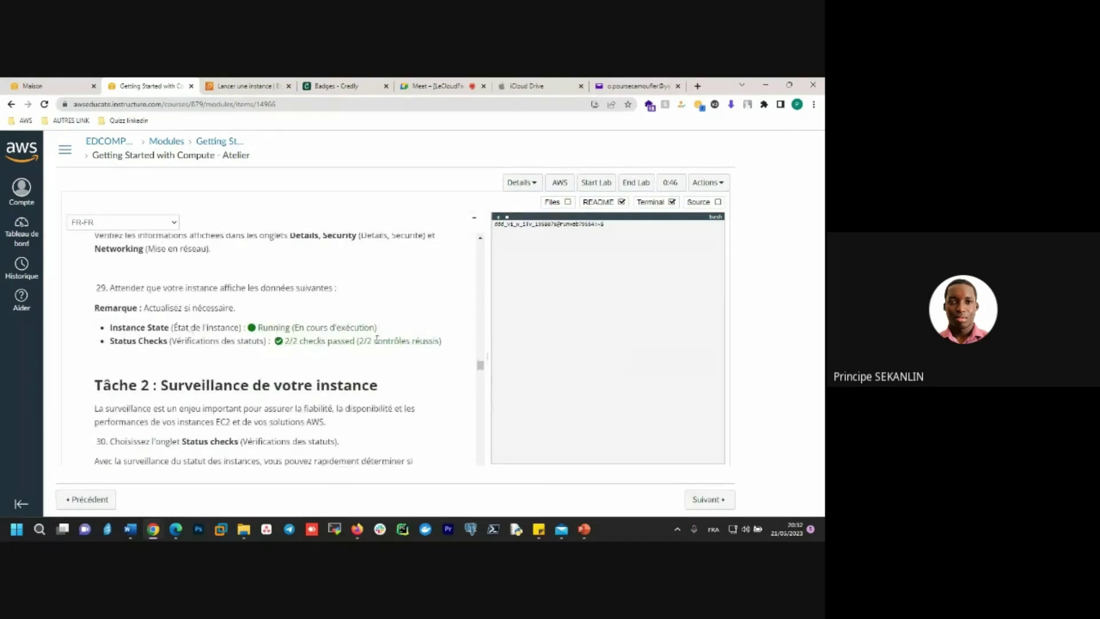
scroll(398, 354, "down", 3)
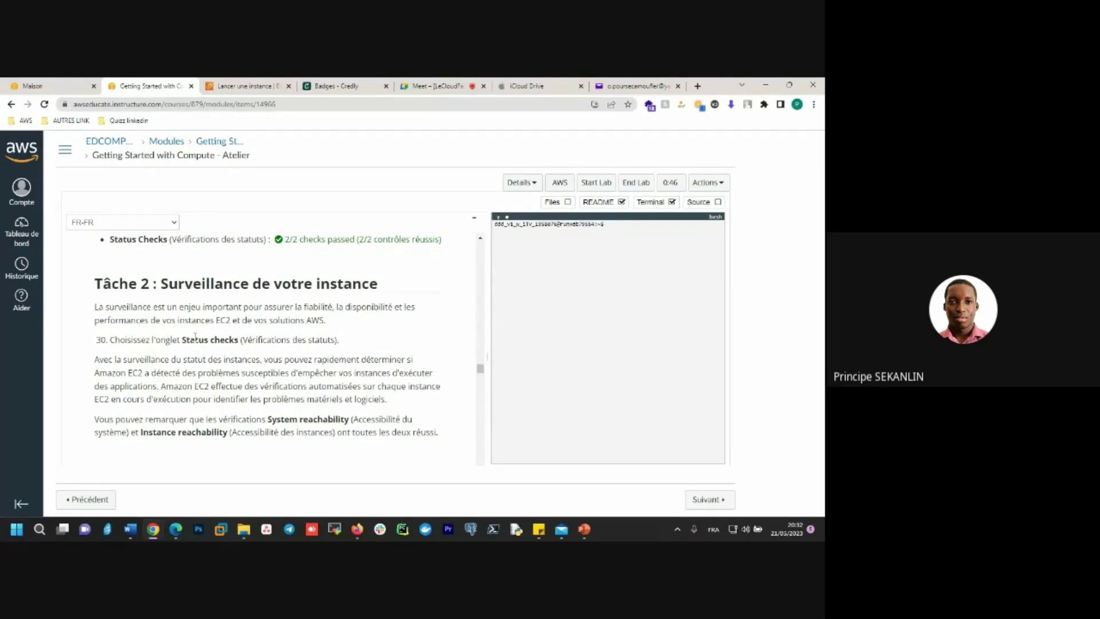
scroll(196, 338, "down", 1)
scroll(195, 338, "down", 1)
- Display all EC2 instances and select Web-Server to view its instance details
left_click(241, 85)
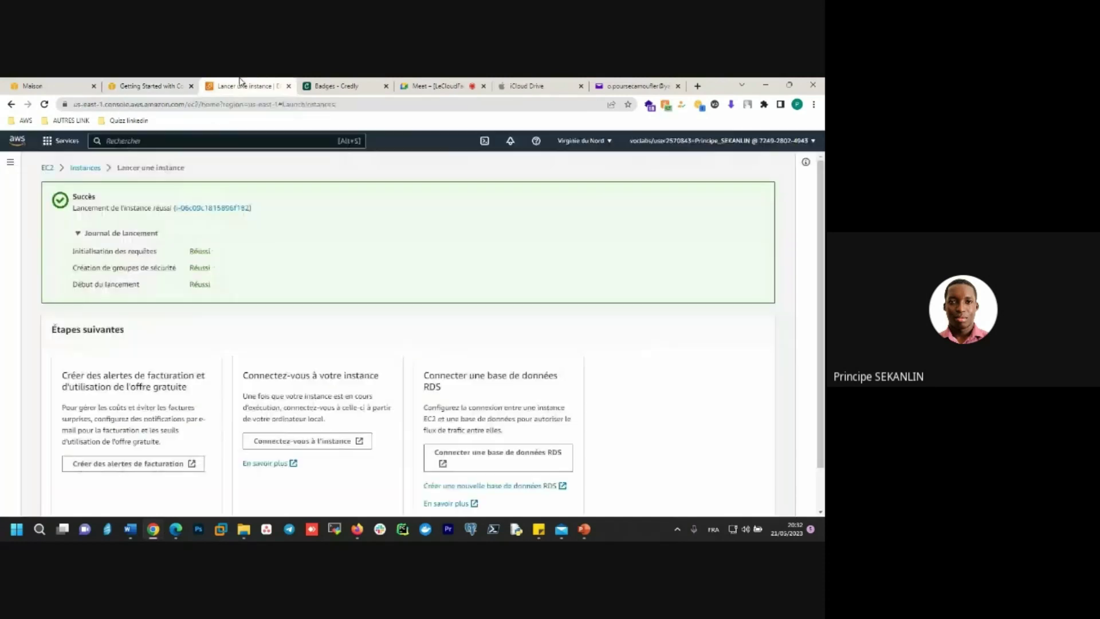
scroll(364, 367, "down", 1)
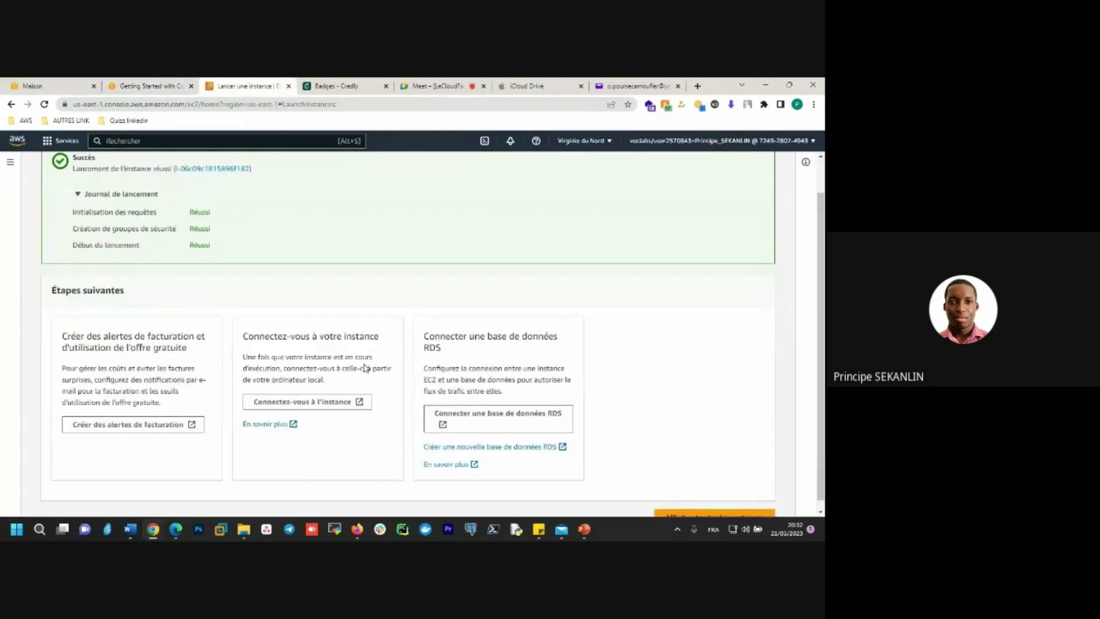
scroll(364, 367, "down", 1)
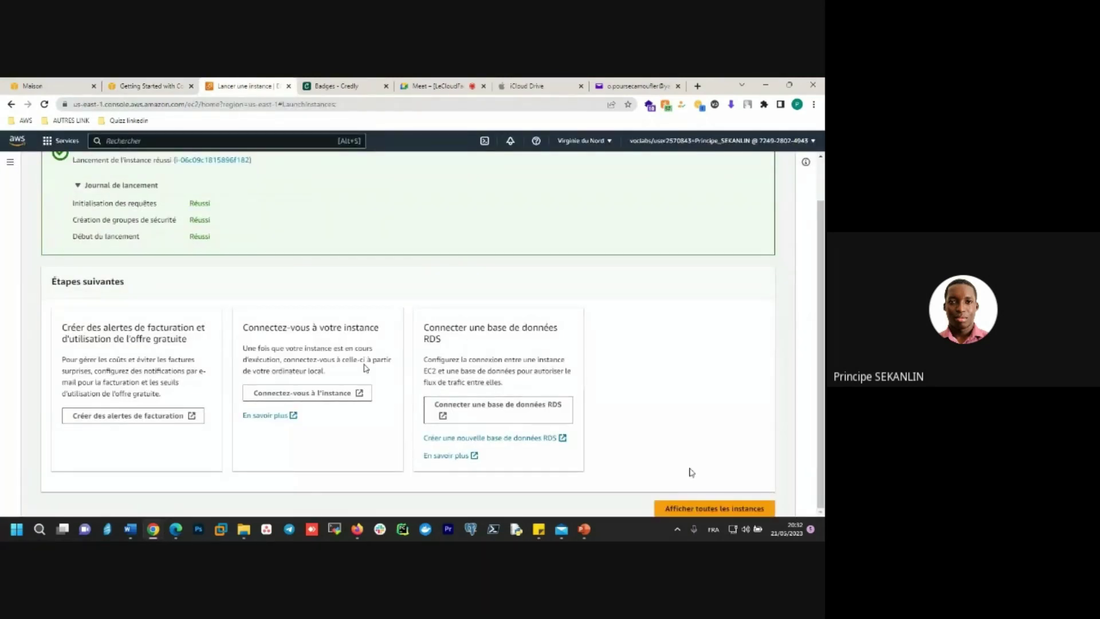
left_click(716, 513)
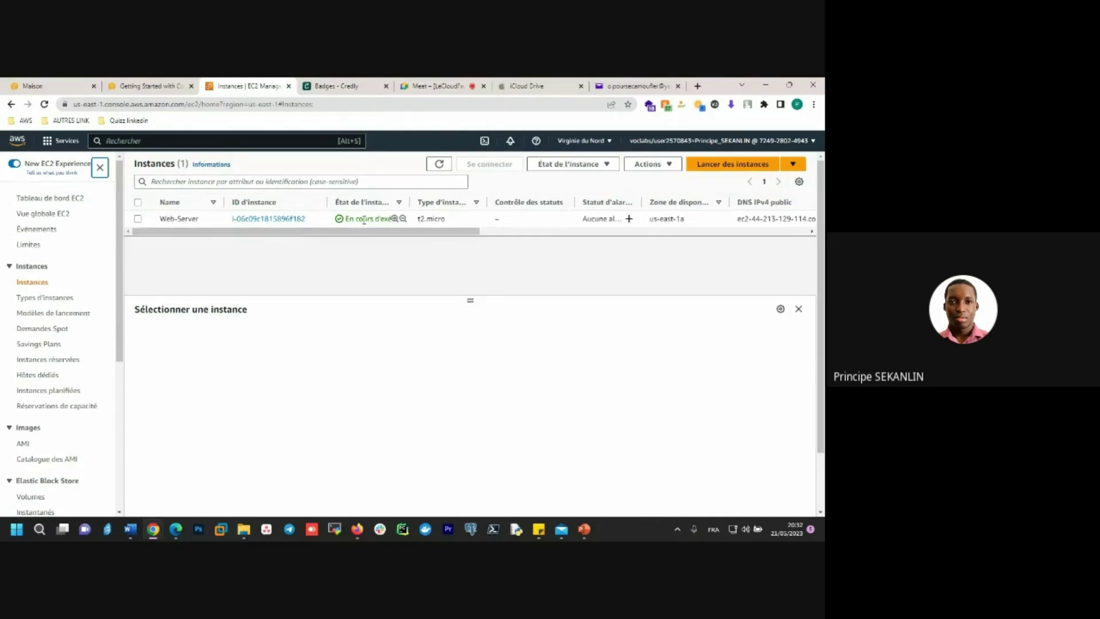
left_click(138, 218)
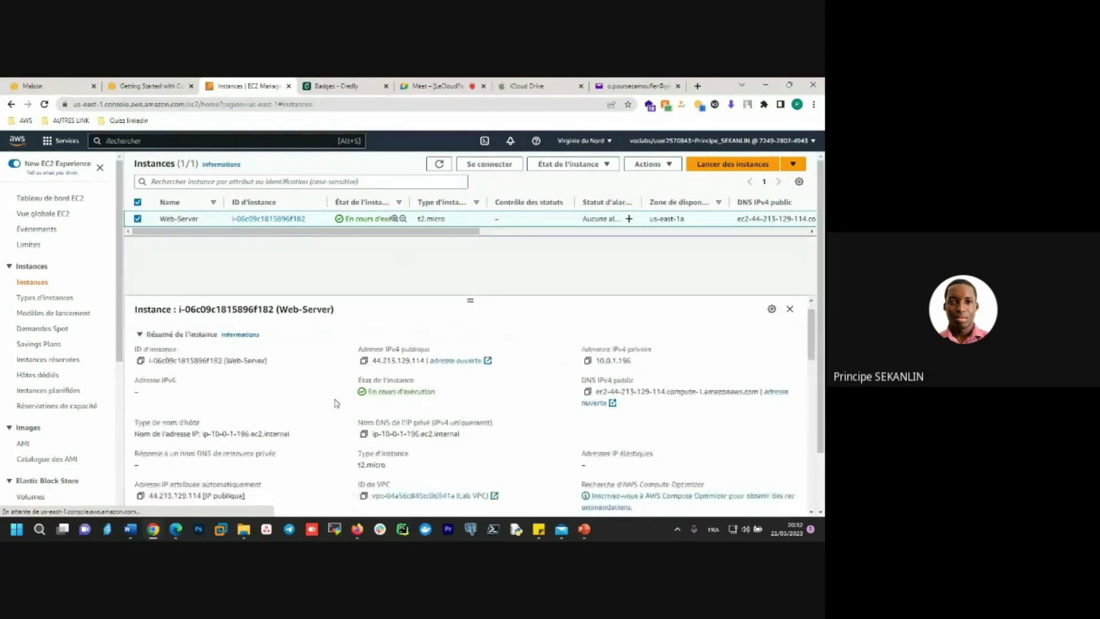
scroll(337, 403, "down", 4)
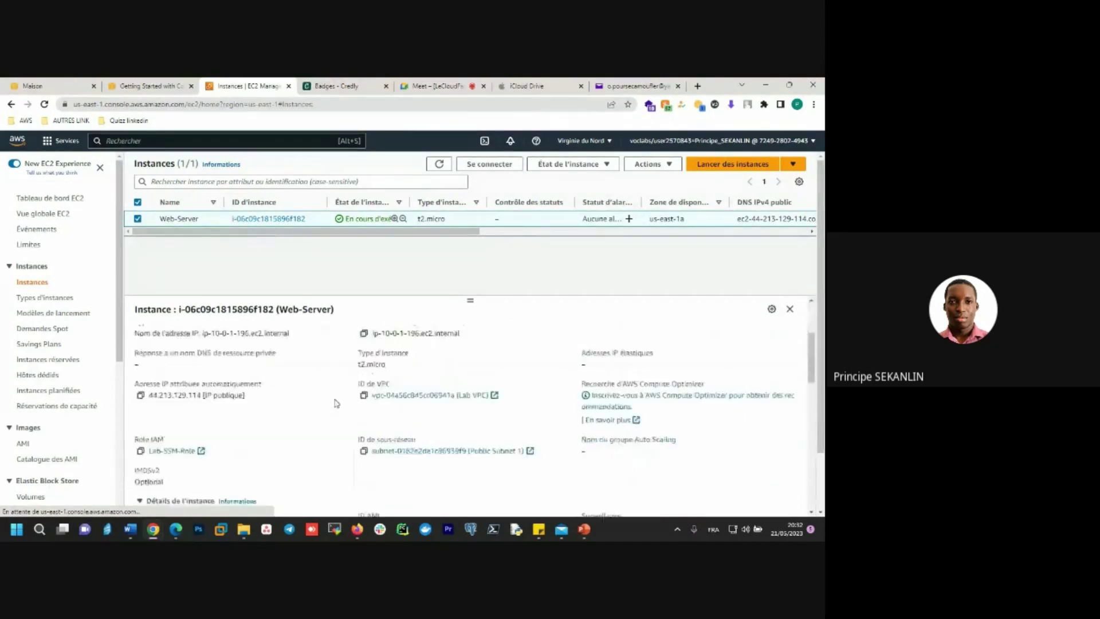
- Consult lab step 30 and view the status checks (Vérifications de statut) of the Web-Server instance
left_click(170, 86)
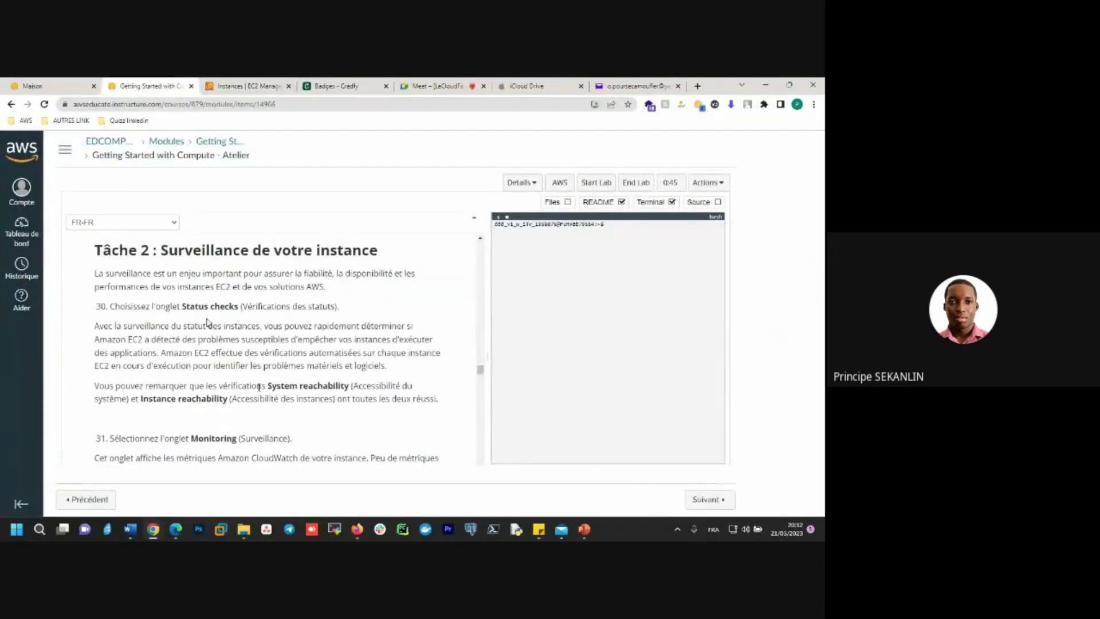
left_click(244, 86)
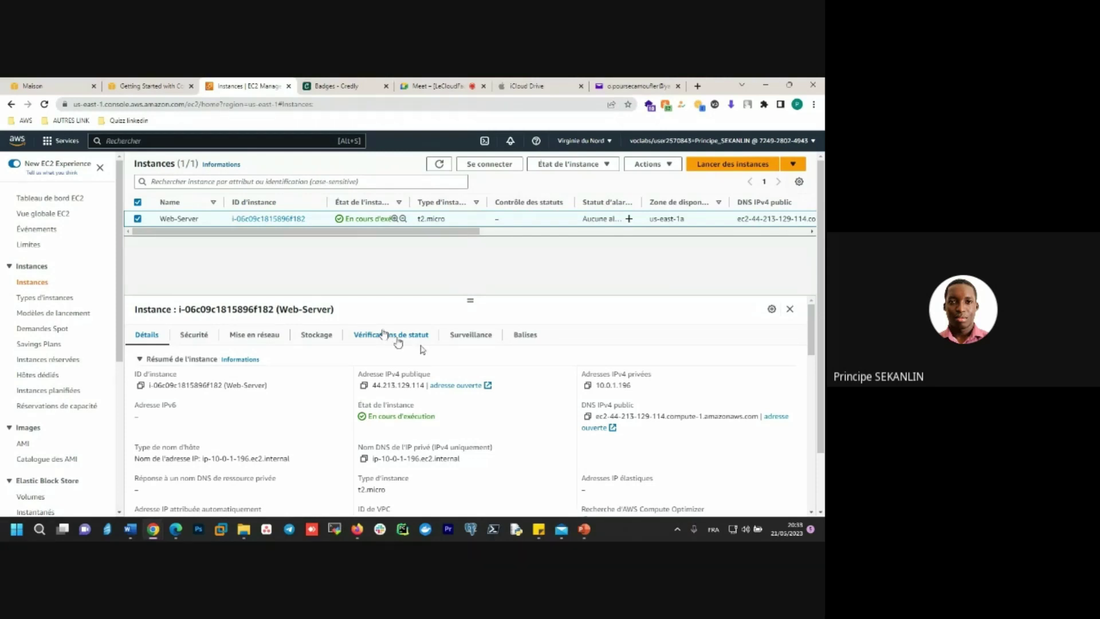
left_click(398, 341)
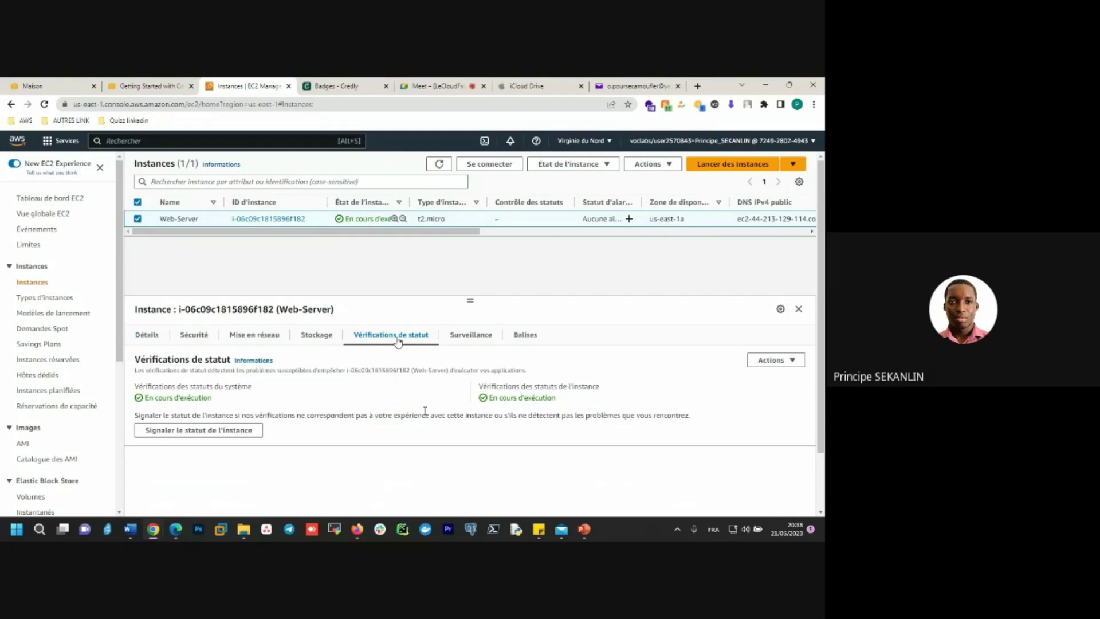
scroll(424, 410, "down", 3)
scroll(424, 410, "up", 3)
- Read lab step 31 on monitoring, then display the Surveillance metrics of the Web-Server instance
left_click(129, 82)
scroll(278, 378, "down", 2)
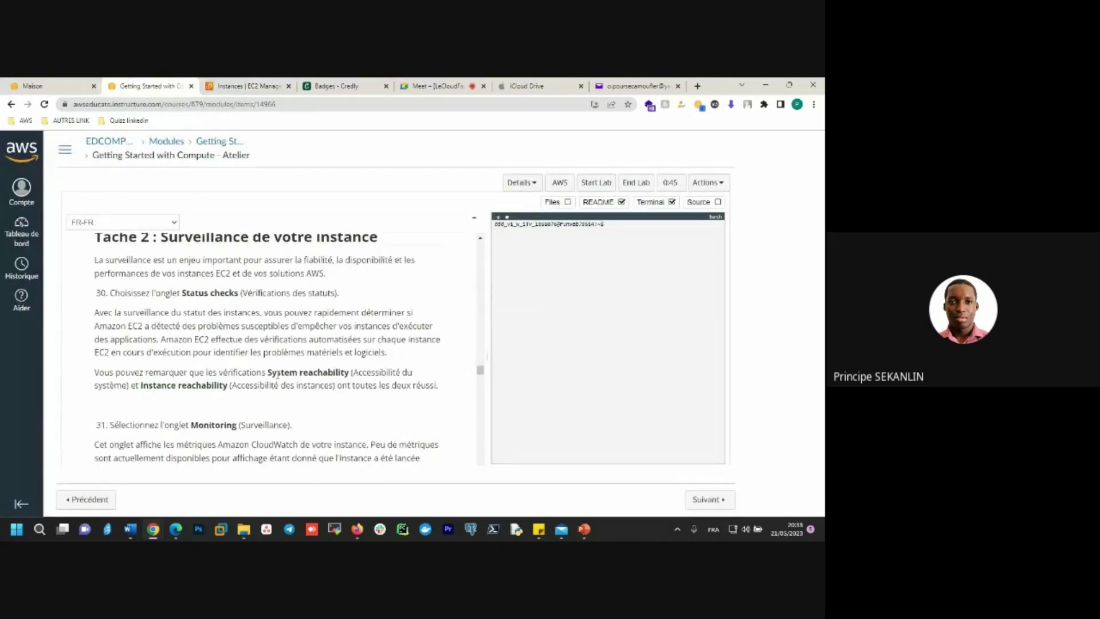
scroll(277, 374, "down", 3)
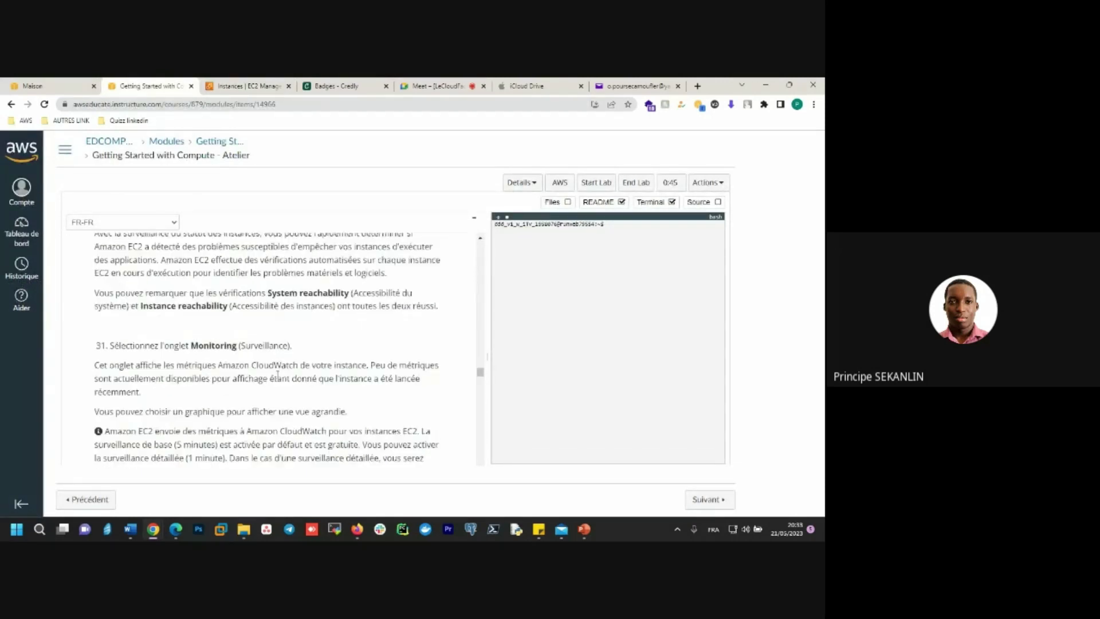
scroll(277, 373, "down", 2)
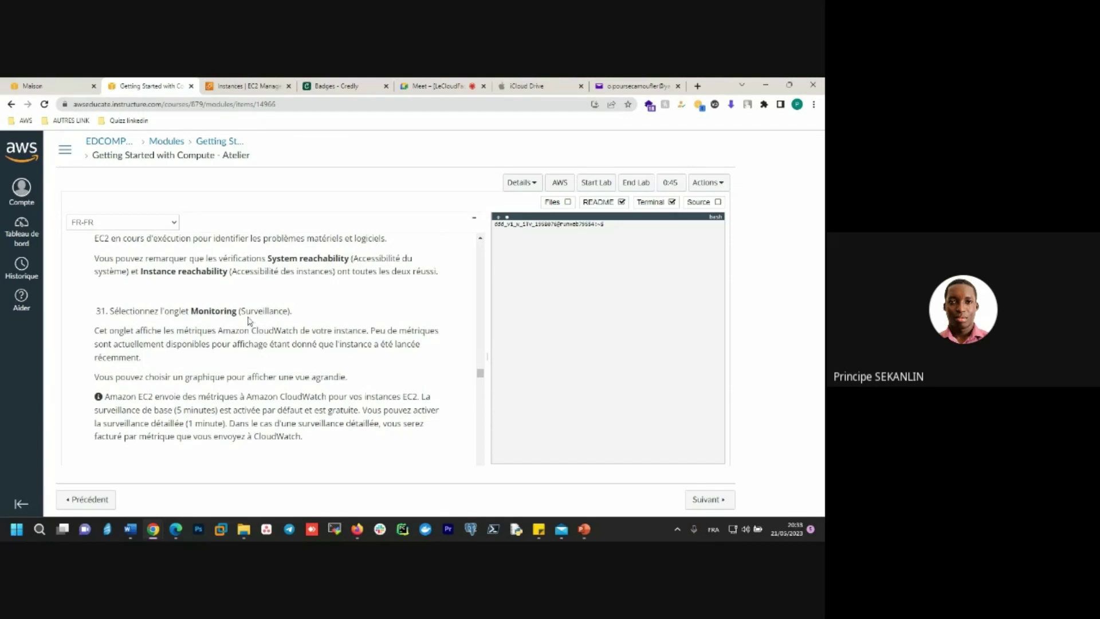
left_click(255, 87)
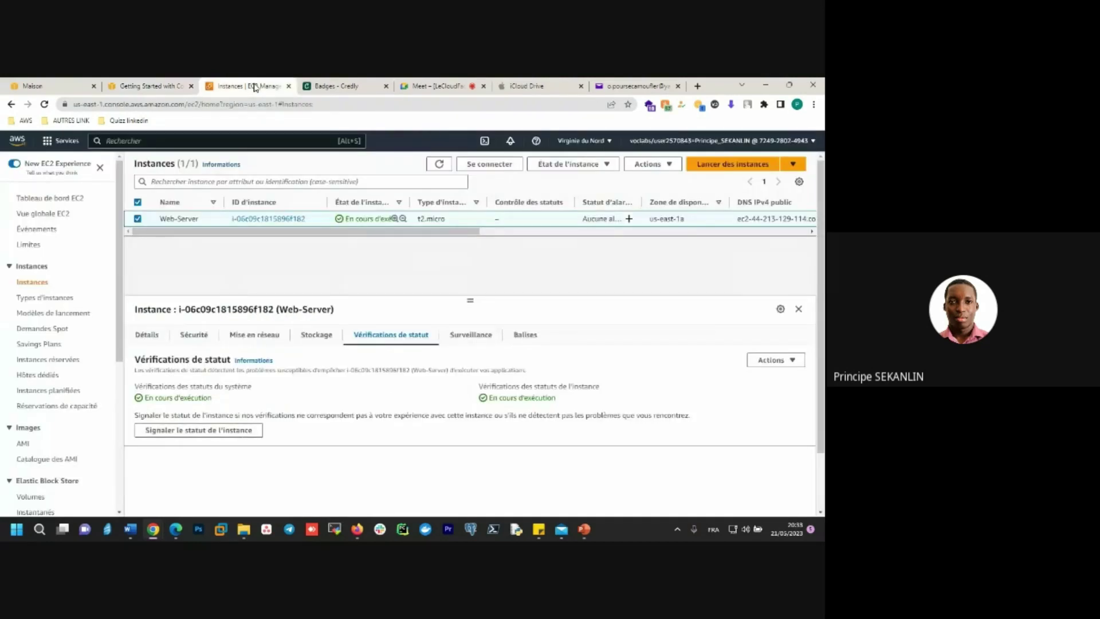
left_click(458, 338)
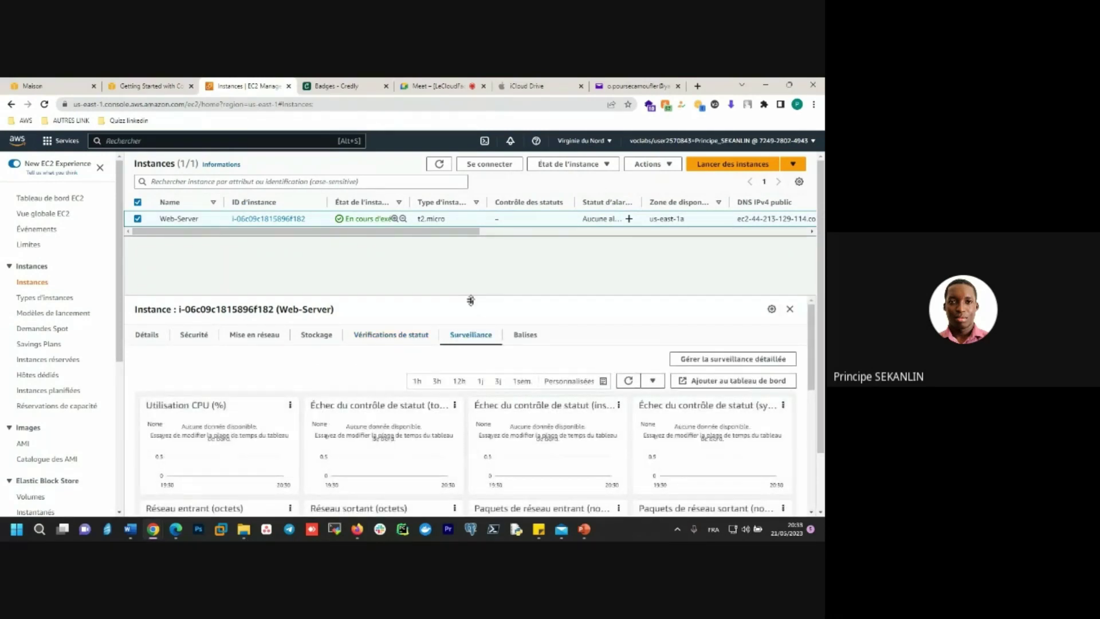
- Enlarge the instance details pane slightly and examine the CloudWatch charts for CPU, status checks, network, disk and CPU credits
left_click_drag(470, 300, 466, 270)
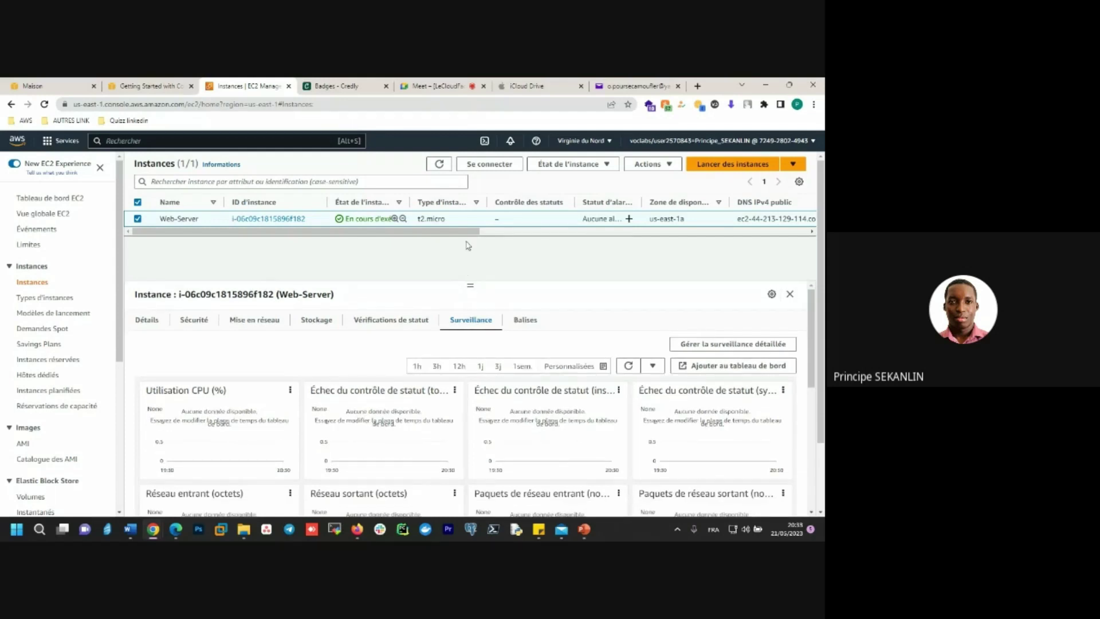
scroll(603, 412, "down", 1)
scroll(602, 411, "down", 1)
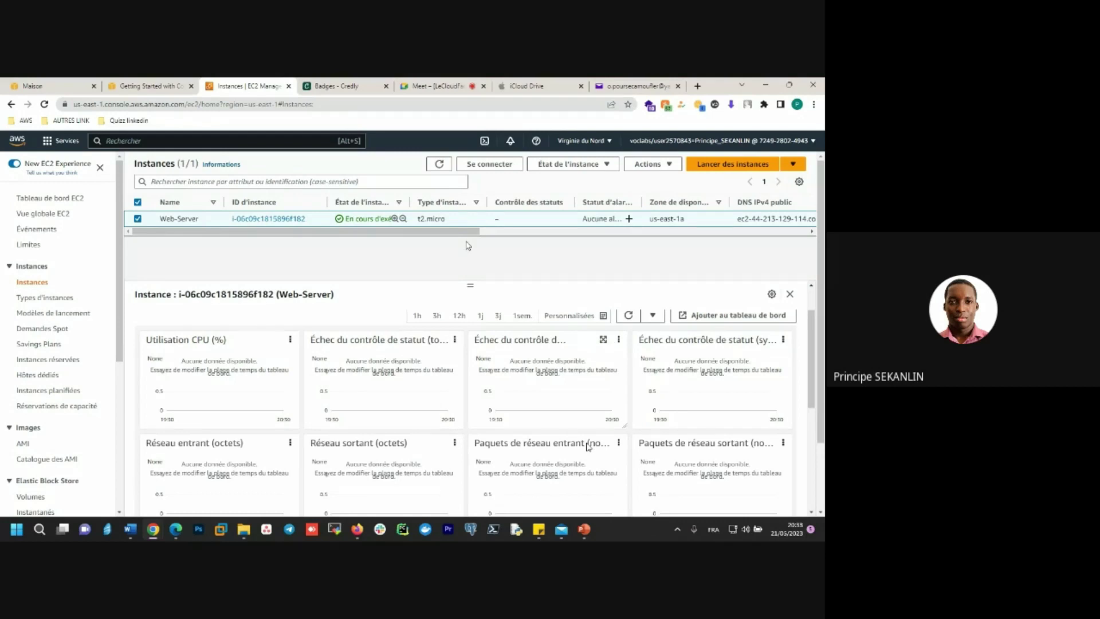
scroll(587, 459, "down", 1)
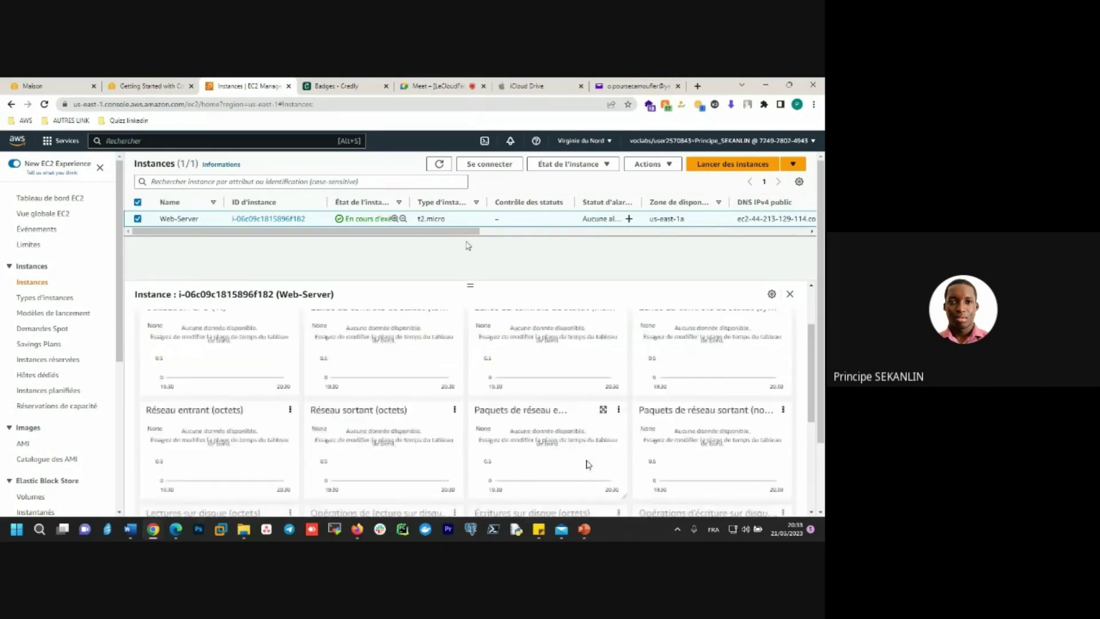
scroll(587, 464, "down", 2)
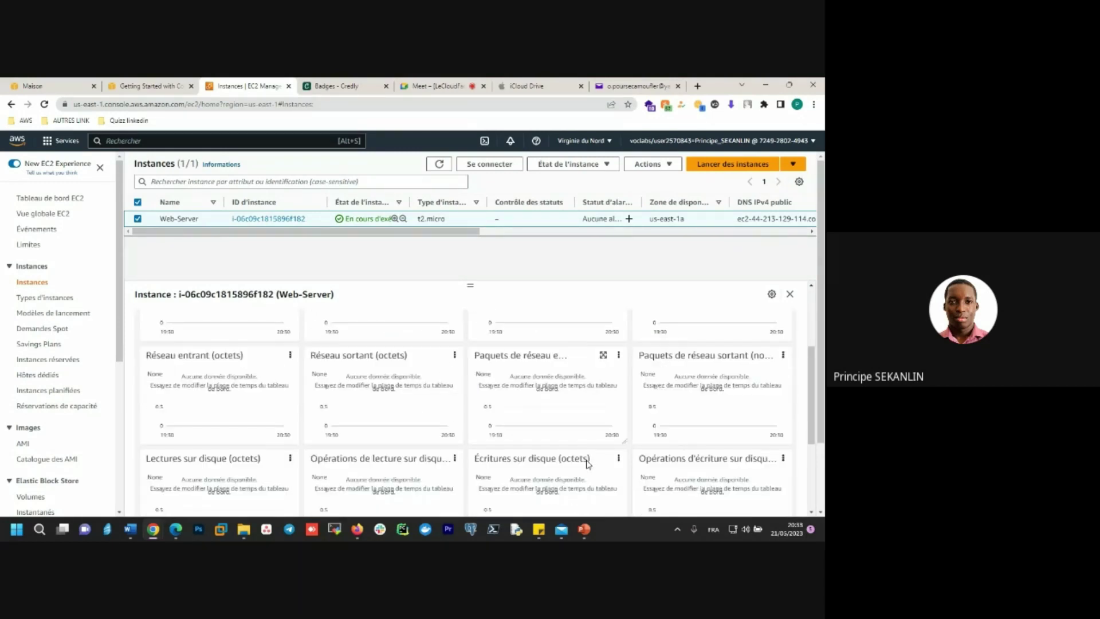
scroll(587, 463, "down", 4)
scroll(587, 464, "down", 1)
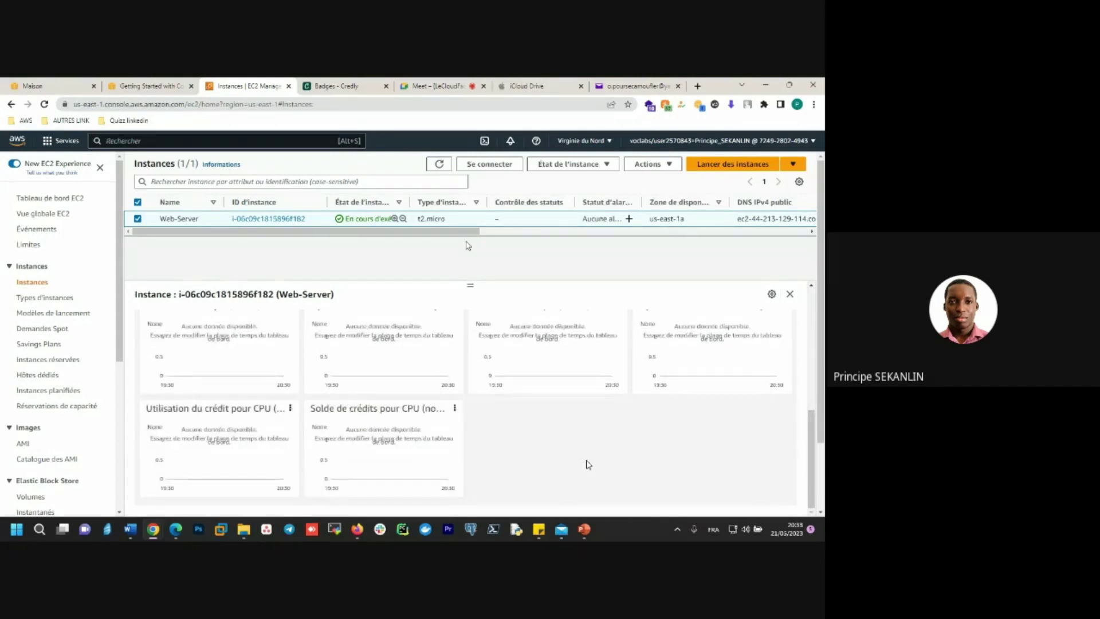
scroll(587, 464, "up", 3)
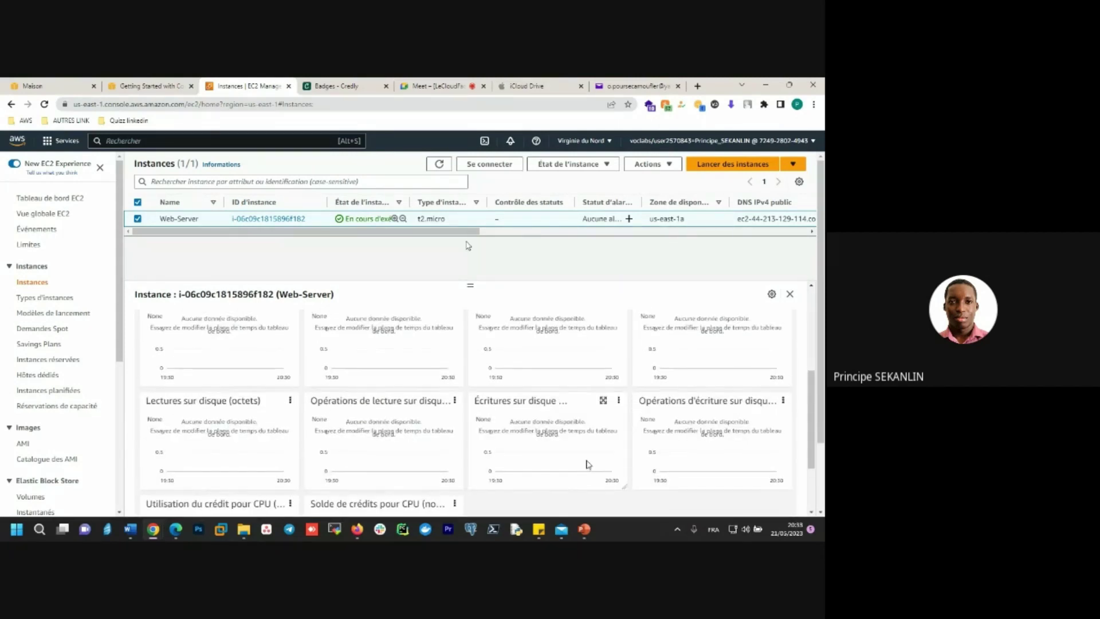
scroll(587, 463, "up", 1)
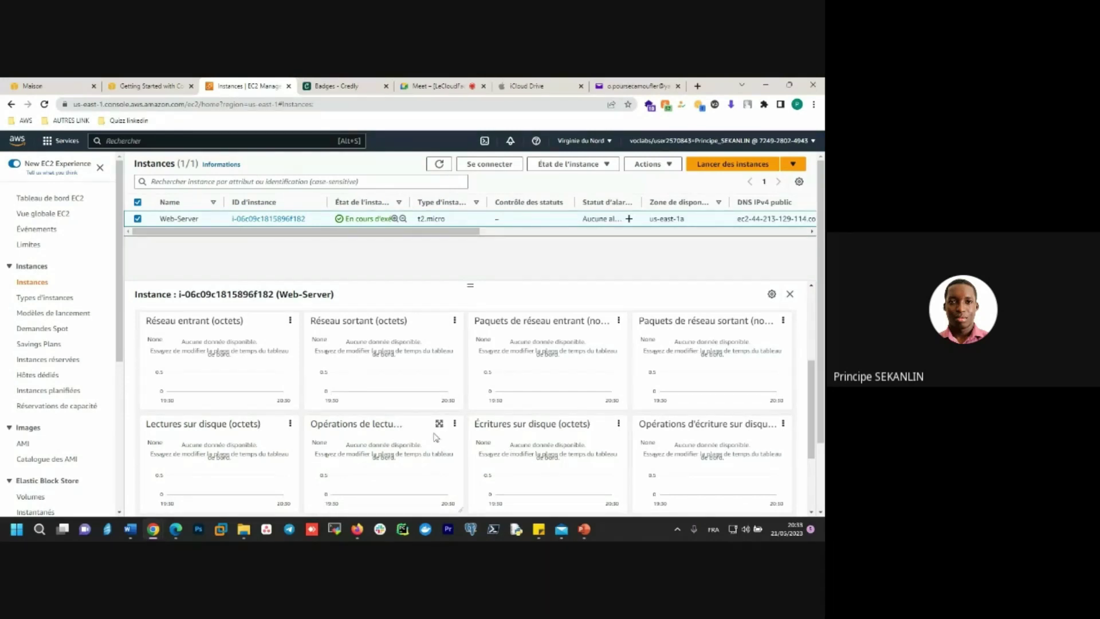
scroll(435, 437, "up", 1)
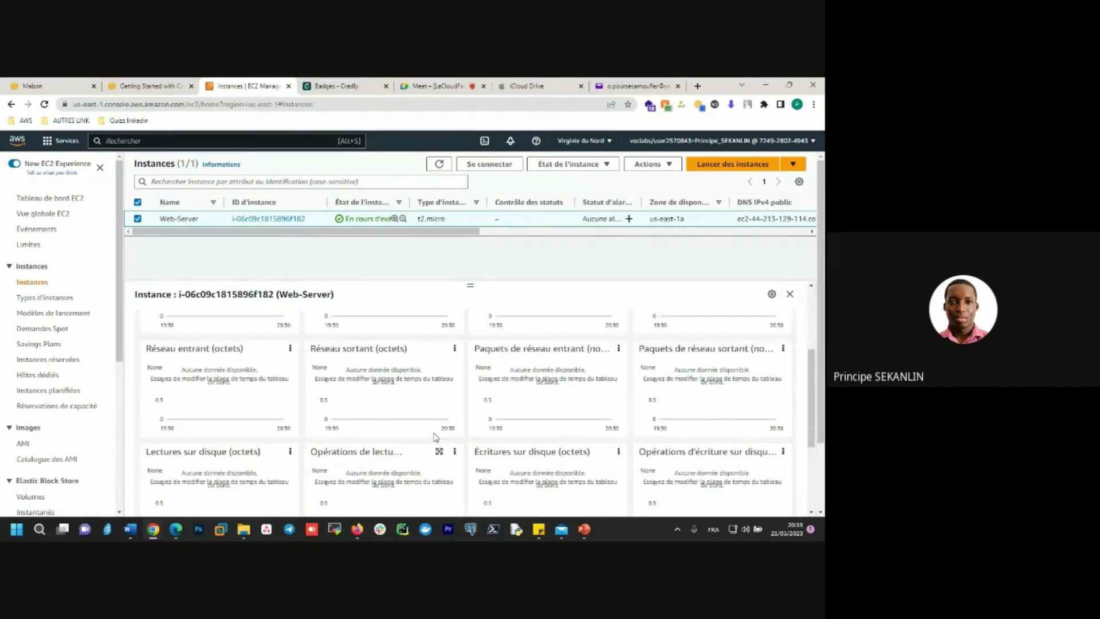
- View the Web-Server instance's storage details (Stockage), including its root device and attached block volume
scroll(436, 437, "up", 5)
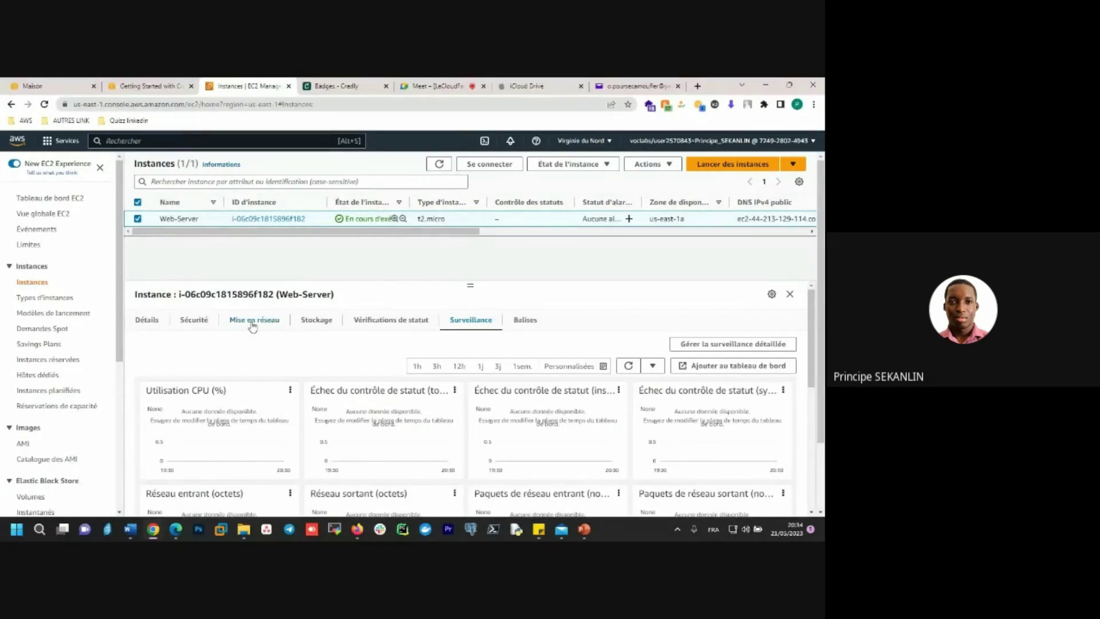
left_click(316, 321)
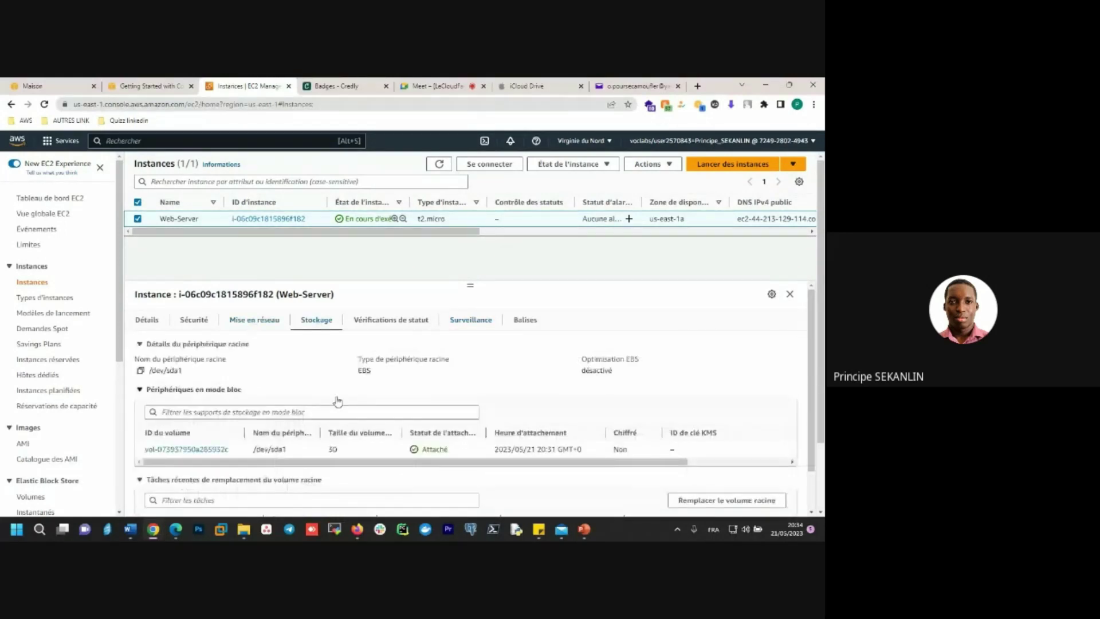
scroll(338, 402, "down", 1)
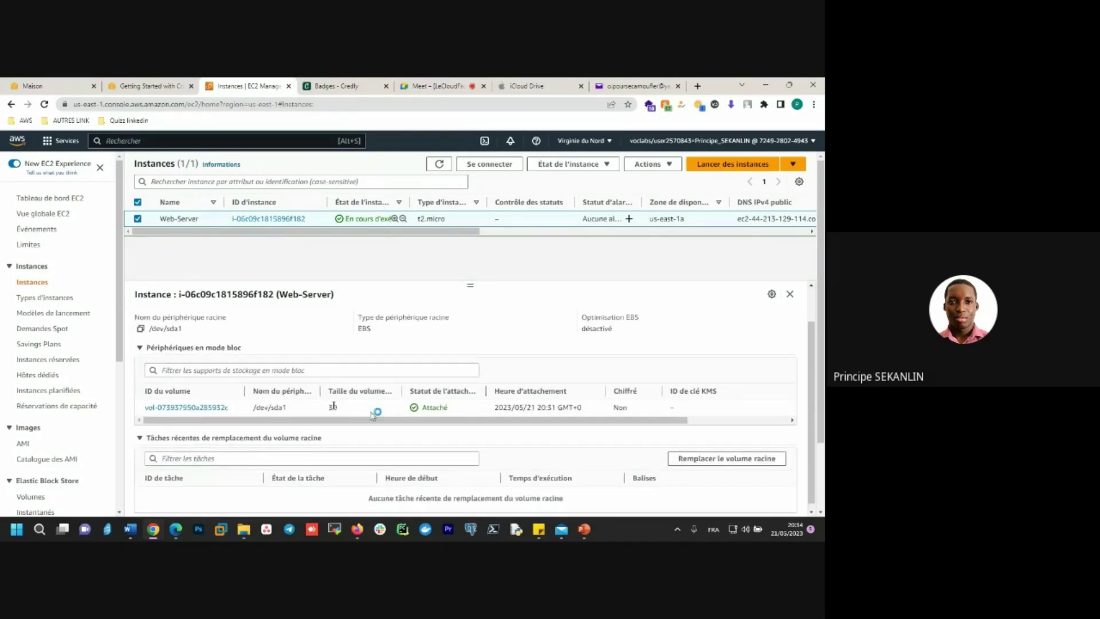
- Consult lab step 32 and open the system log (Obtenir le journal système) of the Web-Server instance
key("ctrl+shift+Tab")
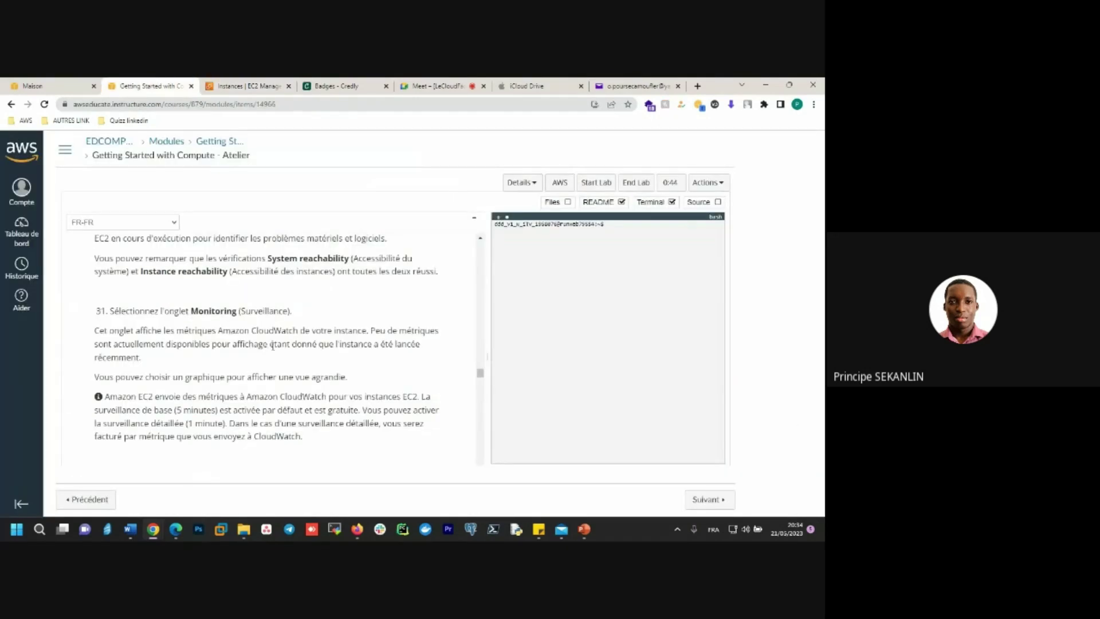
scroll(273, 346, "down", 1)
scroll(273, 346, "down", 1)
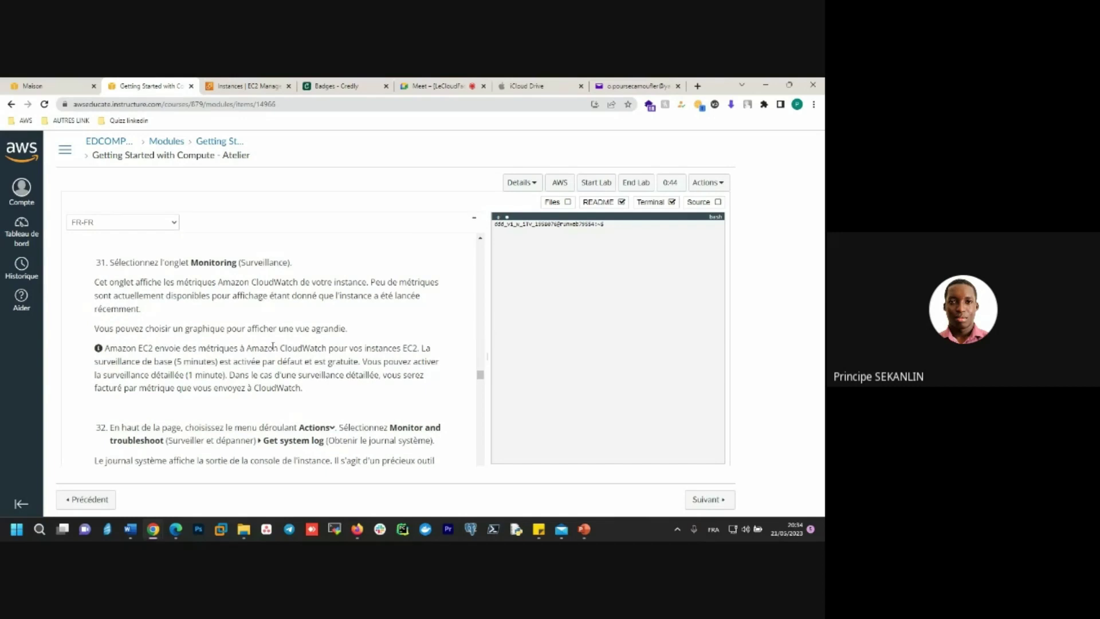
scroll(272, 346, "down", 3)
scroll(356, 371, "down", 1)
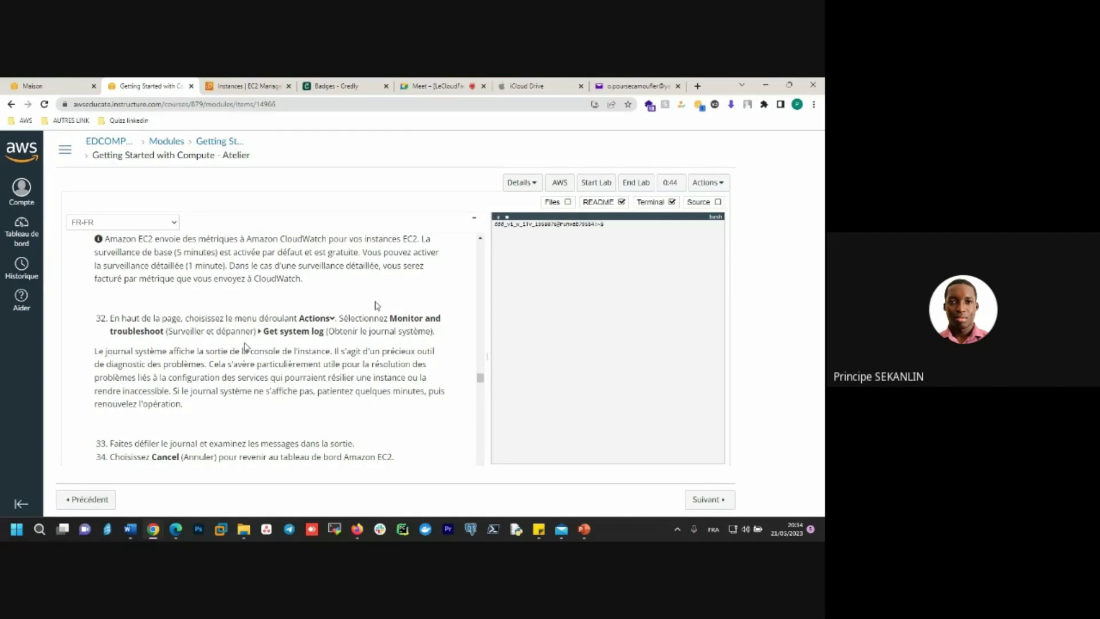
left_click(241, 81)
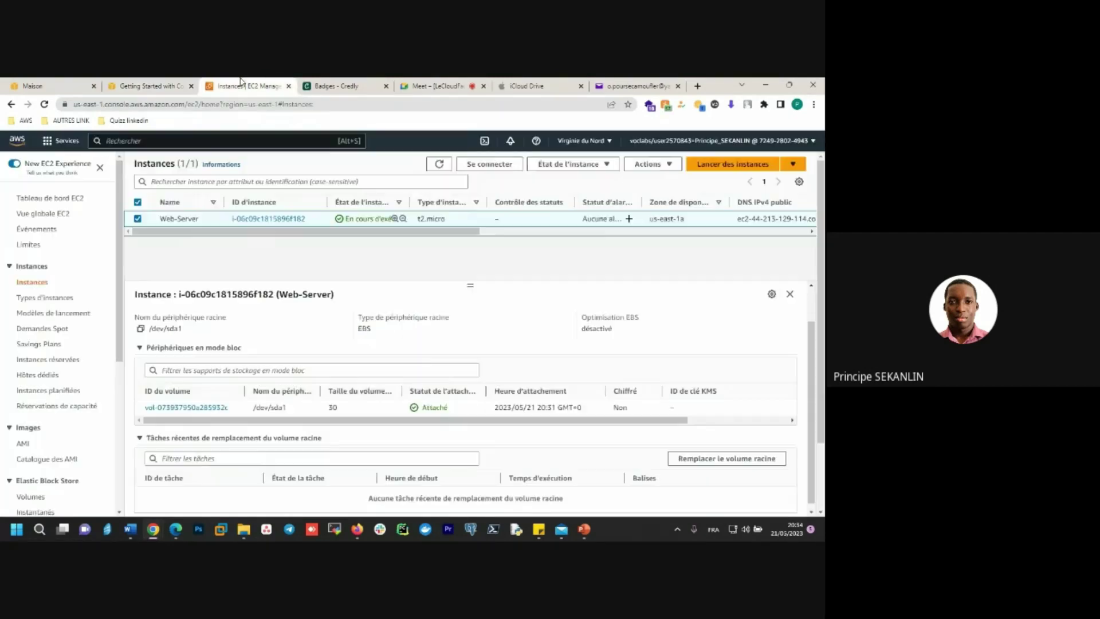
left_click(653, 164)
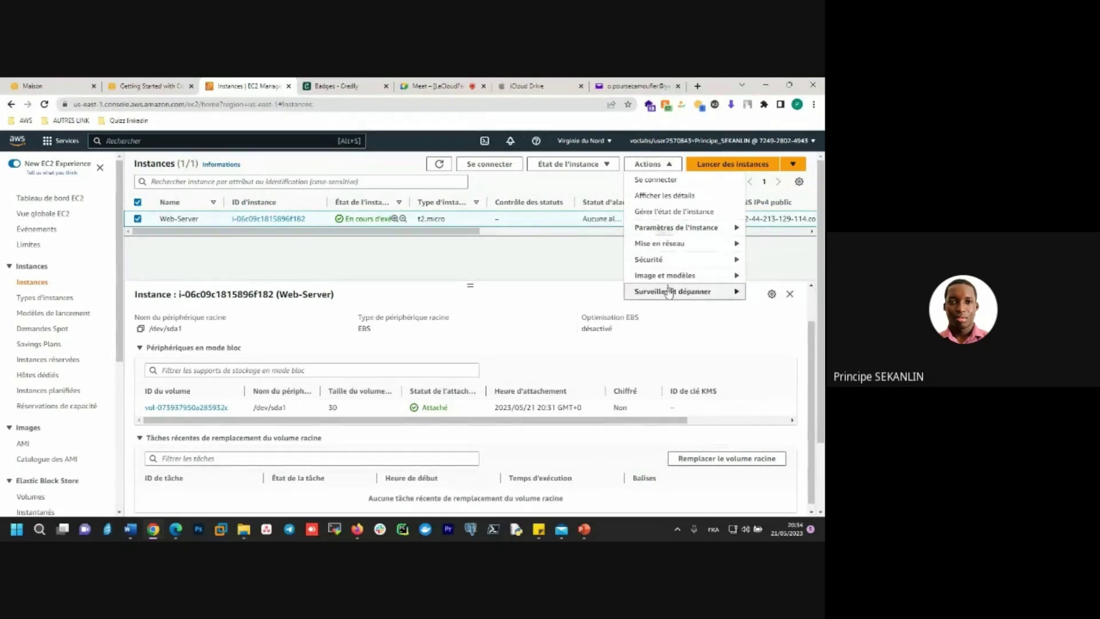
mouse_move(668, 292)
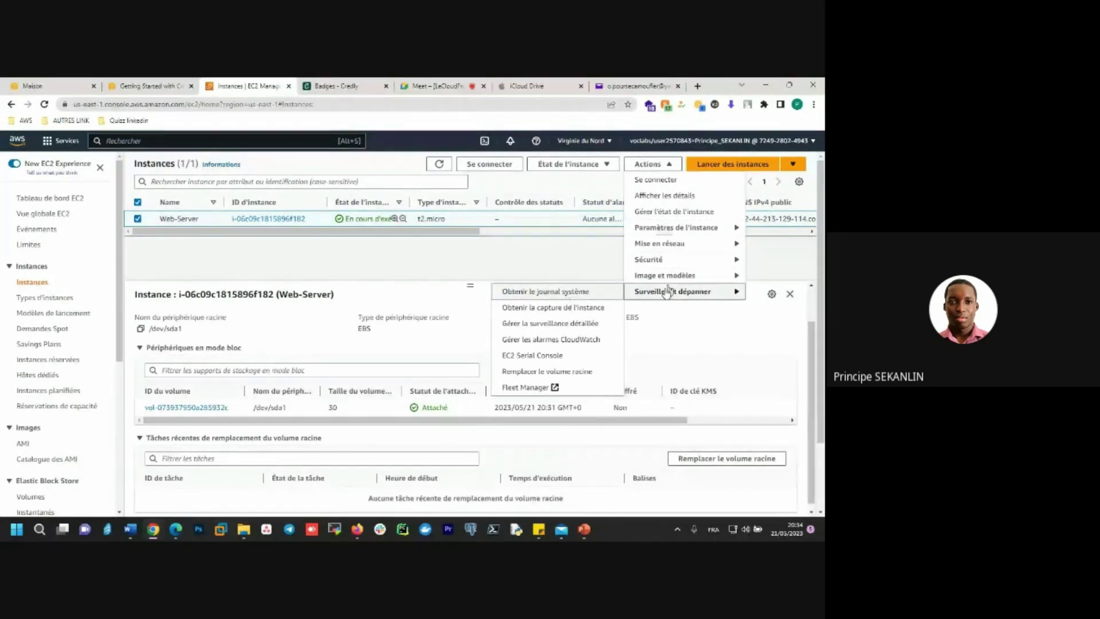
left_click(565, 294)
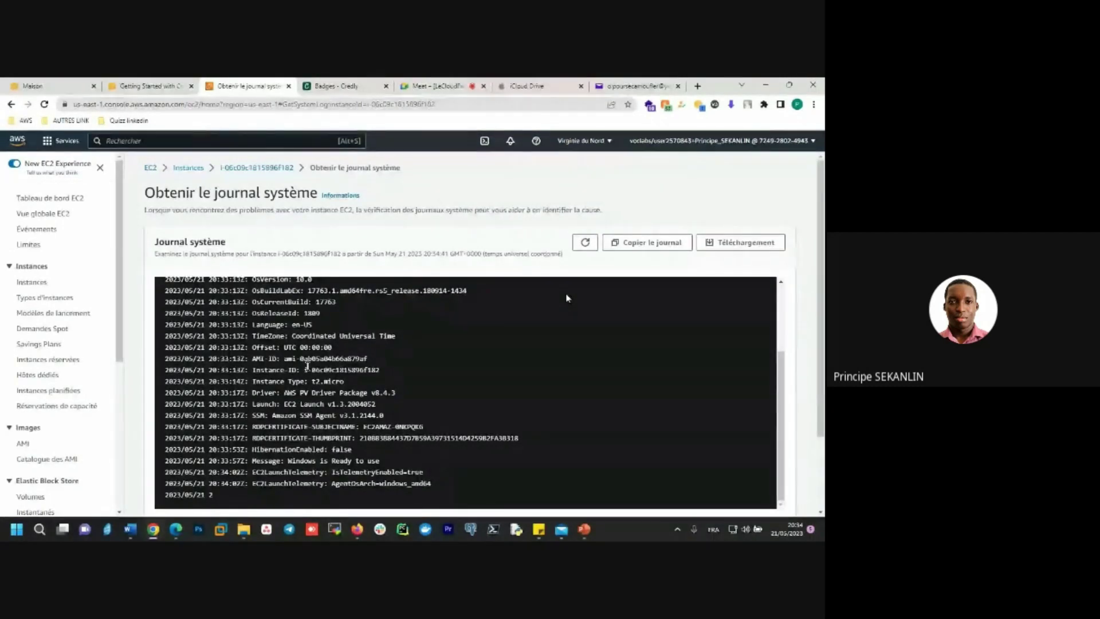
- Examine the messages in the Web-Server instance's system log output
scroll(566, 298, "up", 1)
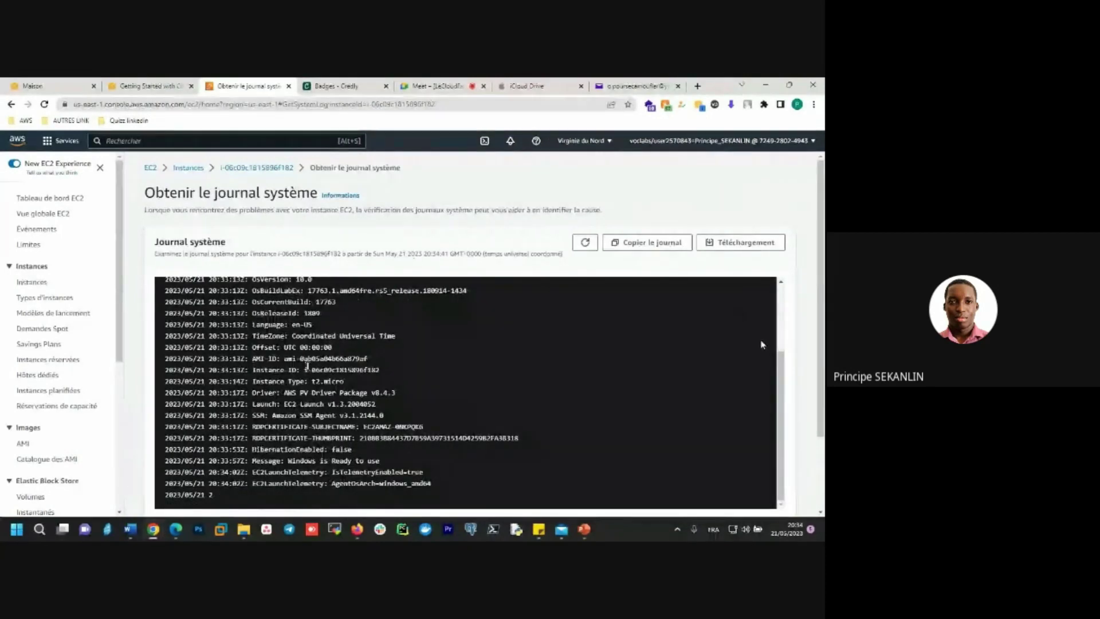
scroll(802, 375, "down", 1)
scroll(710, 371, "down", 1)
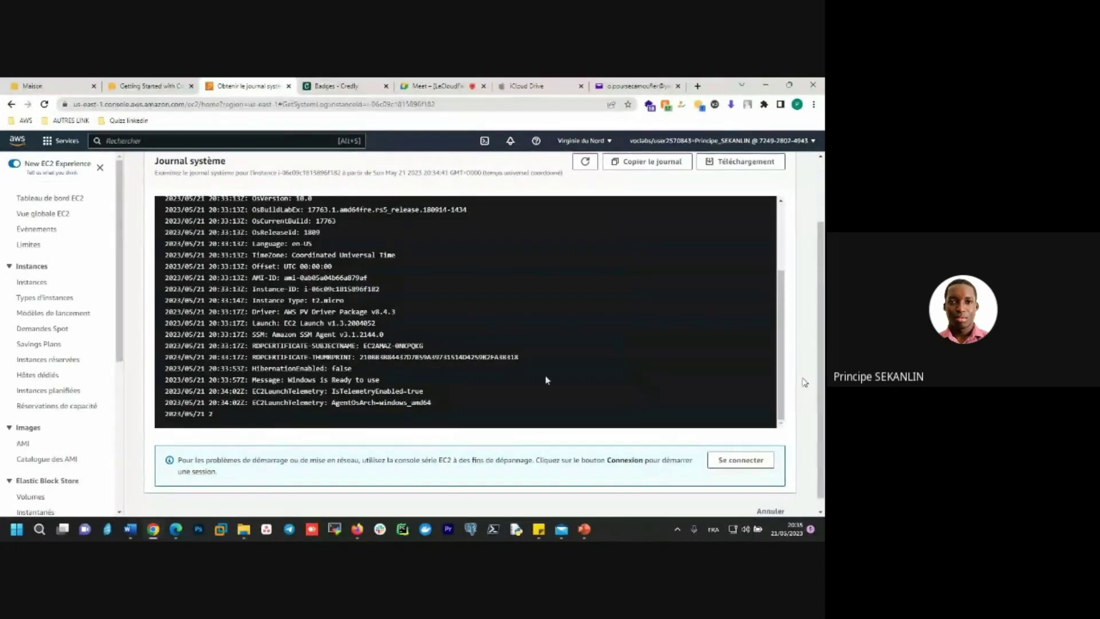
scroll(544, 376, "up", 1)
scroll(510, 373, "up", 1)
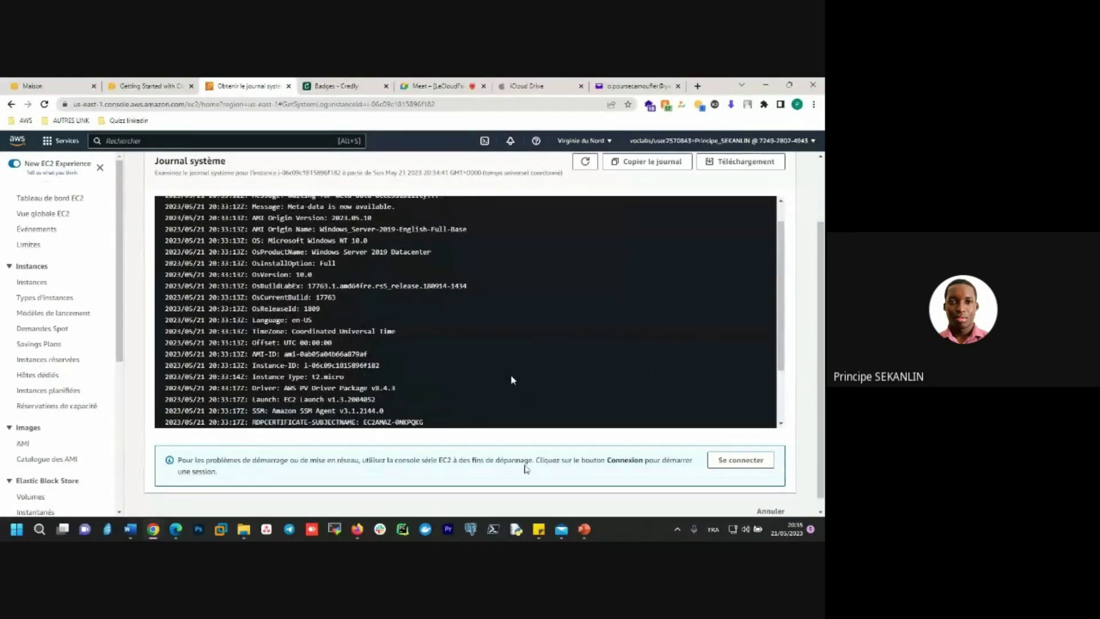
scroll(532, 472, "up", 1)
scroll(530, 428, "down", 3)
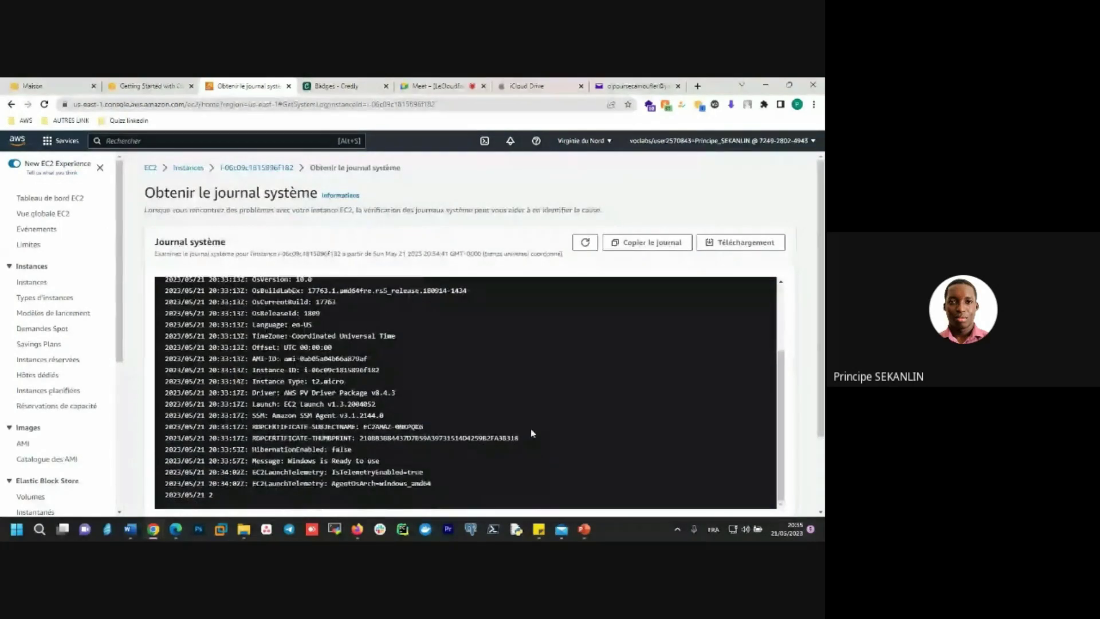
scroll(531, 428, "down", 1)
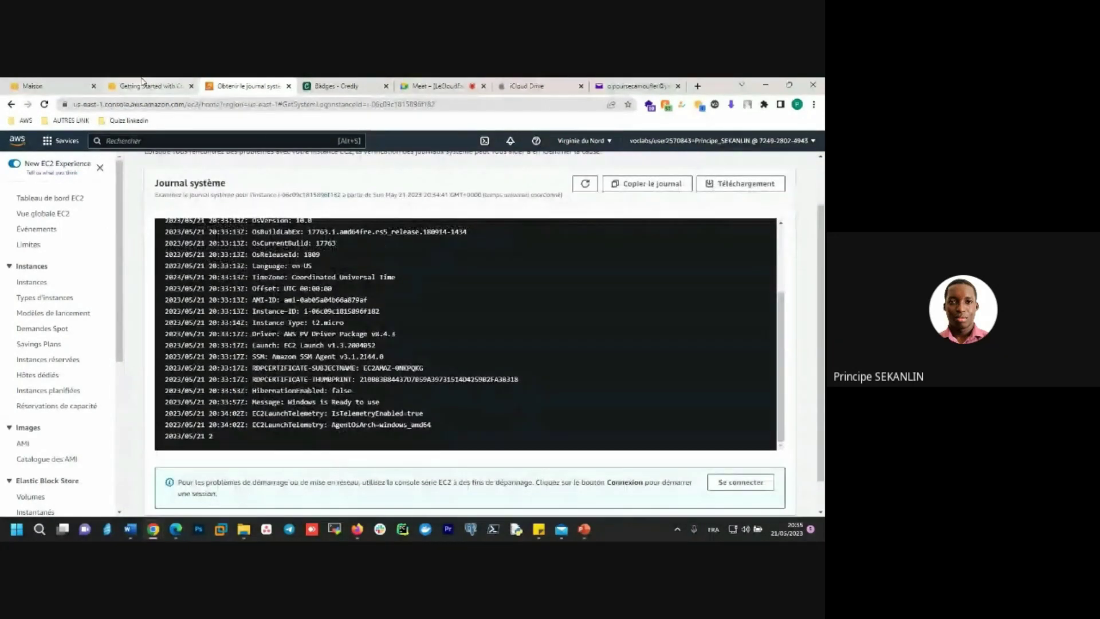
- Read lab steps 33 to 35 on leaving the system log and getting an instance screenshot
left_click(143, 85)
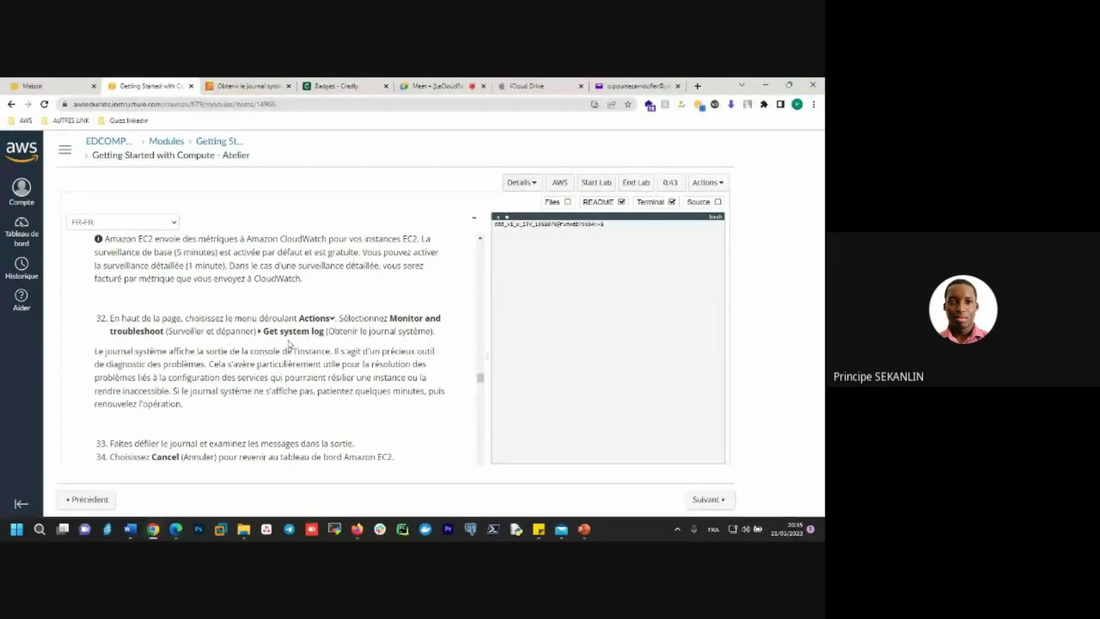
scroll(287, 336, "down", 2)
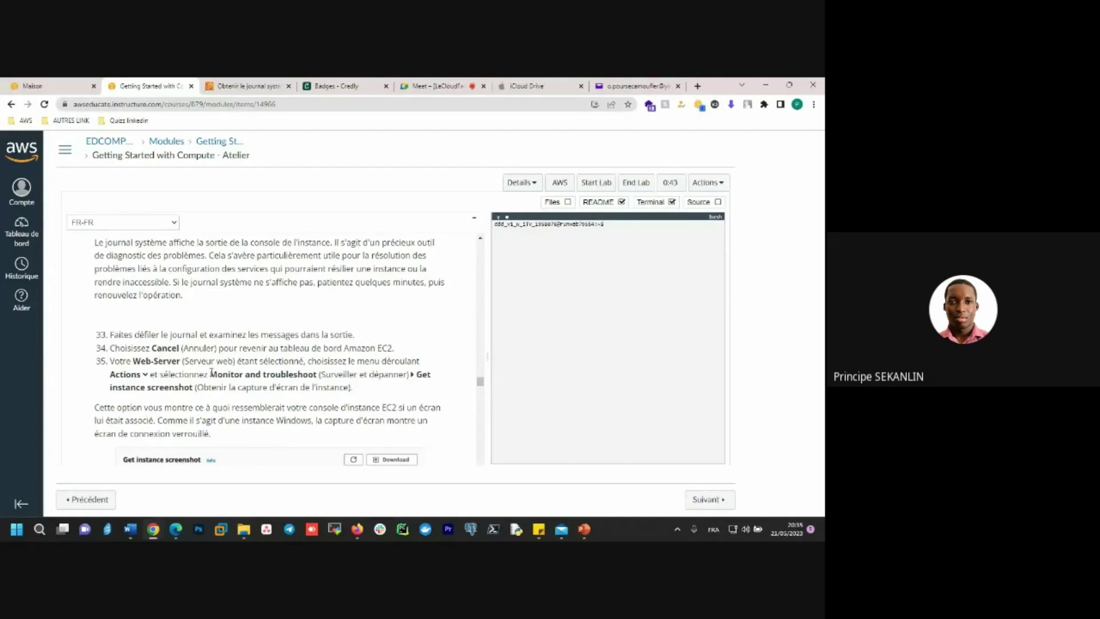
scroll(274, 381, "down", 1)
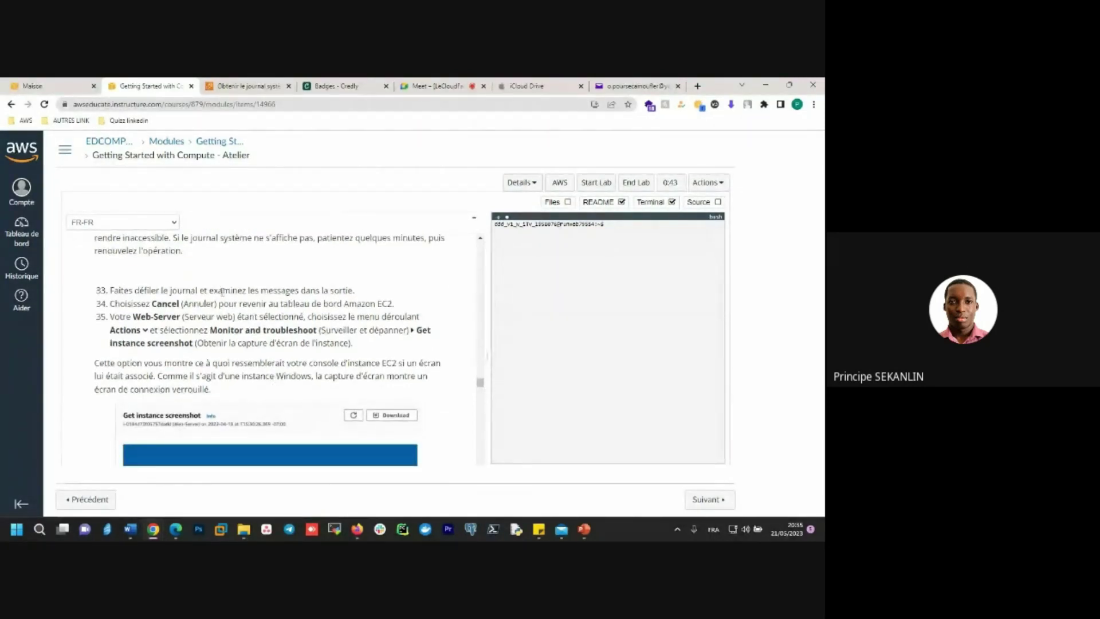
- Leave the system log for the EC2 instances list and recheck lab step 35 on the instance screenshot
left_click(247, 86)
scroll(793, 389, "up", 1)
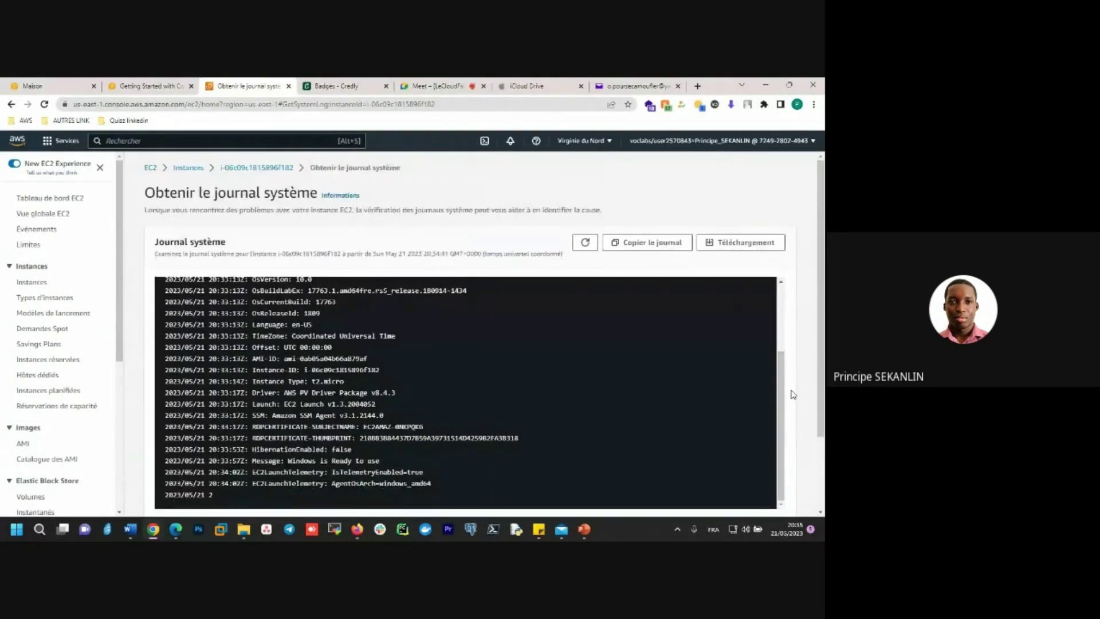
left_click(243, 170)
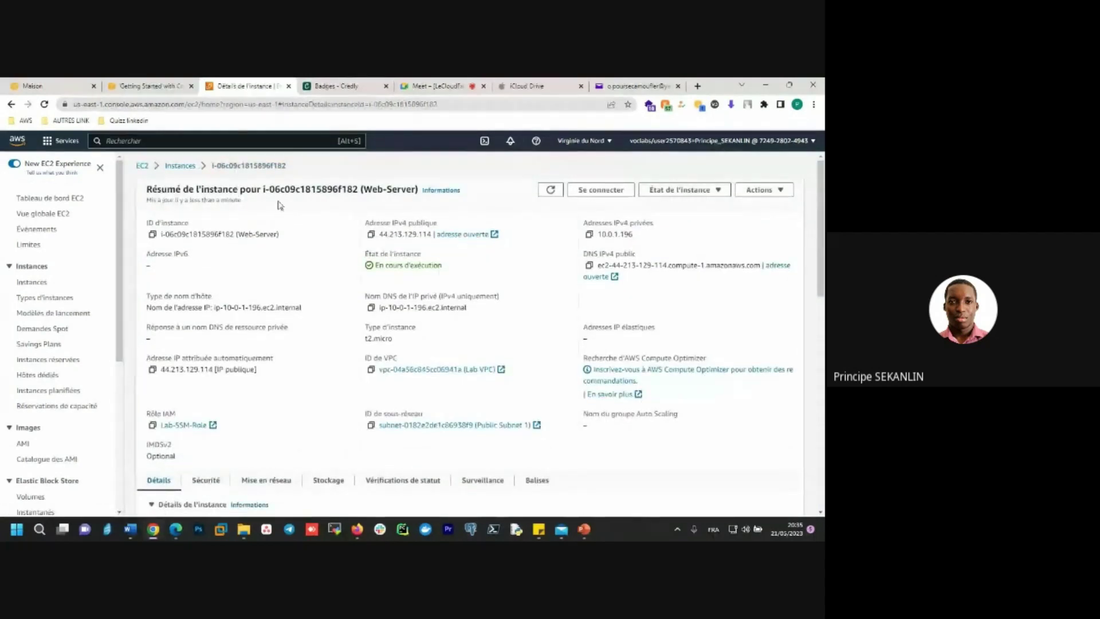
left_click(180, 167)
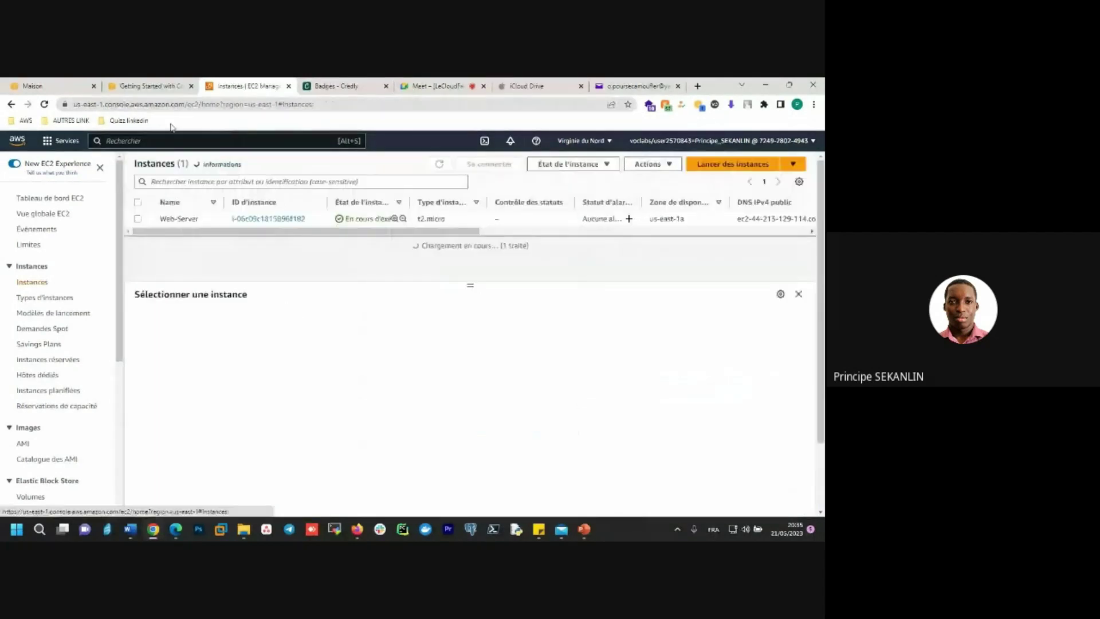
left_click(153, 85)
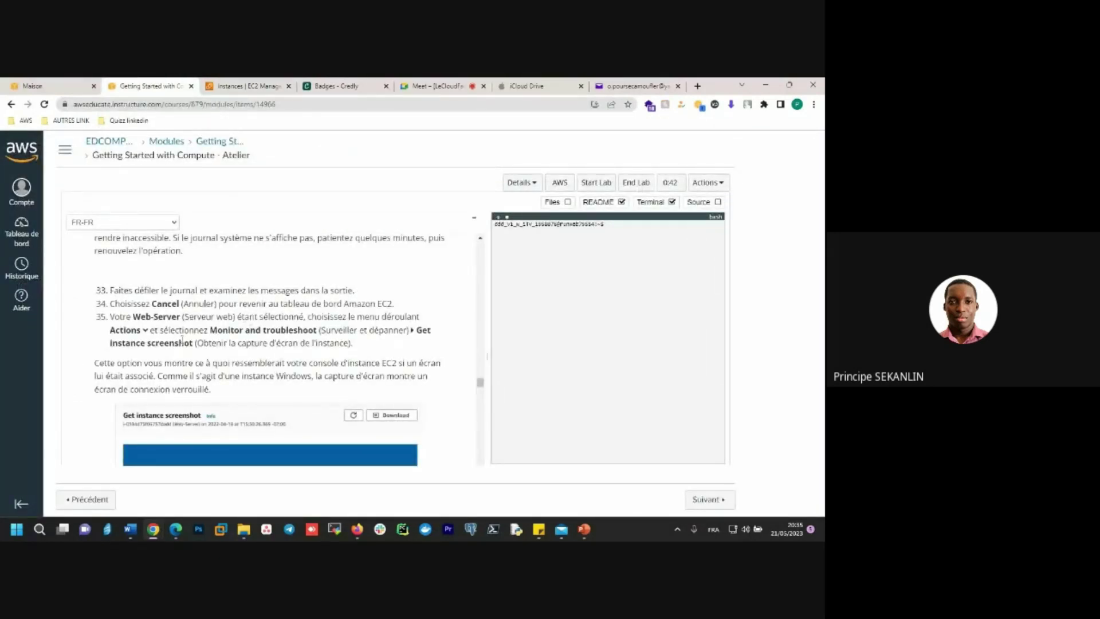
- Select the Web-Server instance, recheck the lab instructions and locate the Obtenir la capture de l'instance option under Surveiller et dépanner
left_click(266, 85)
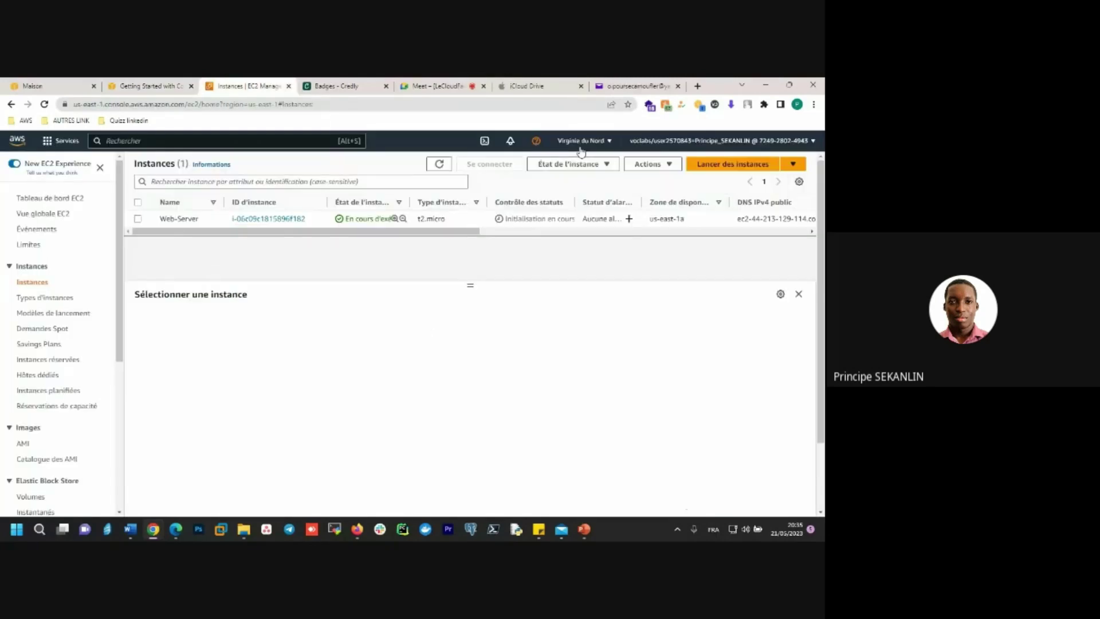
left_click(138, 219)
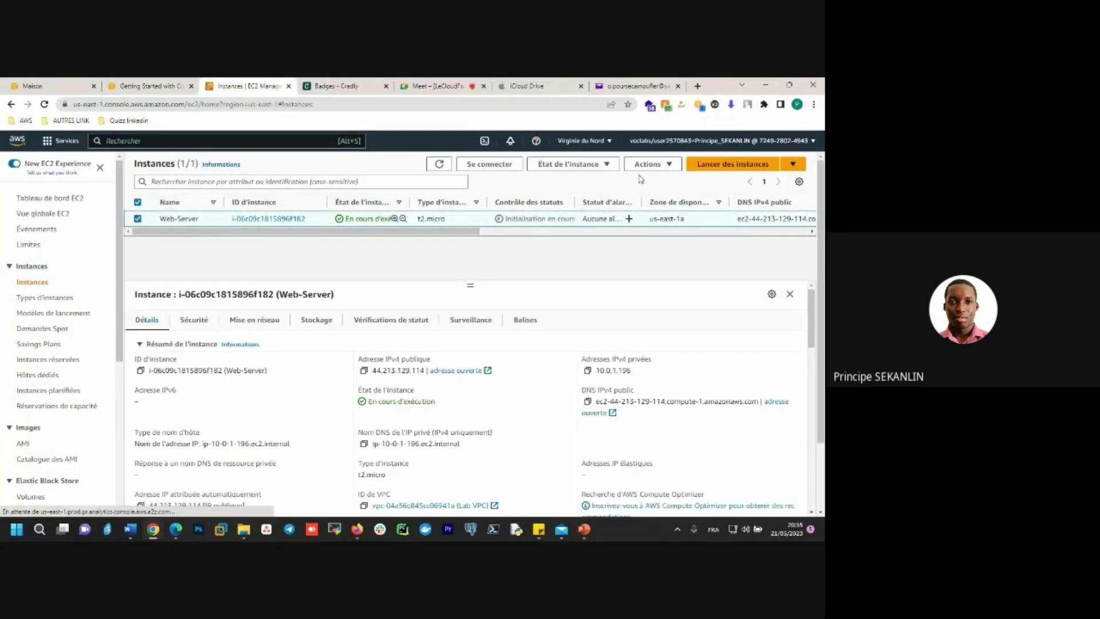
left_click(646, 165)
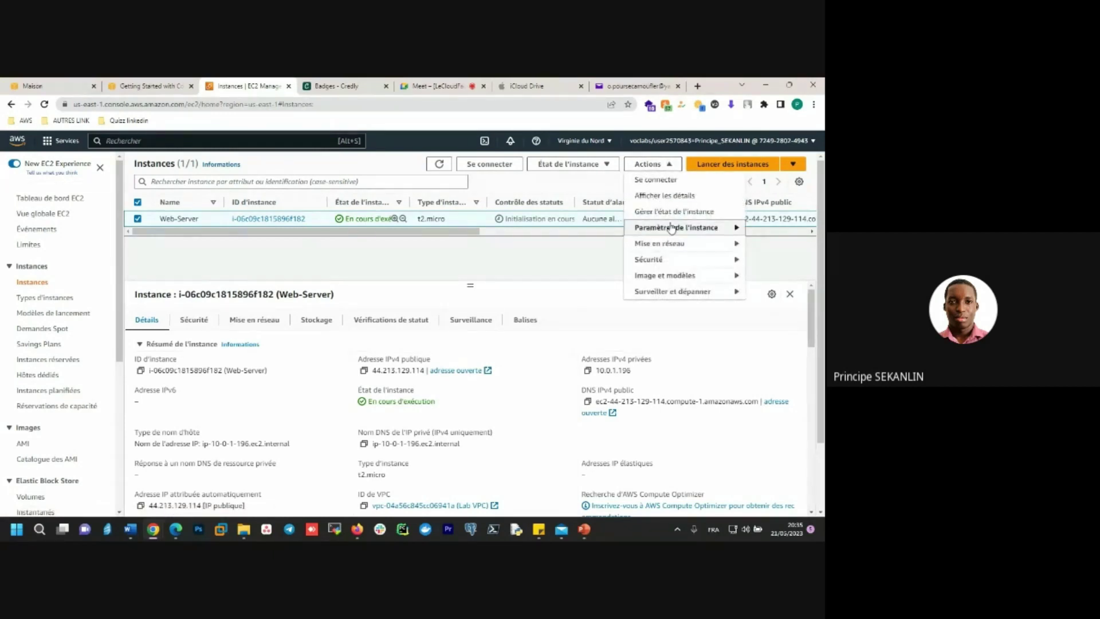
mouse_move(671, 228)
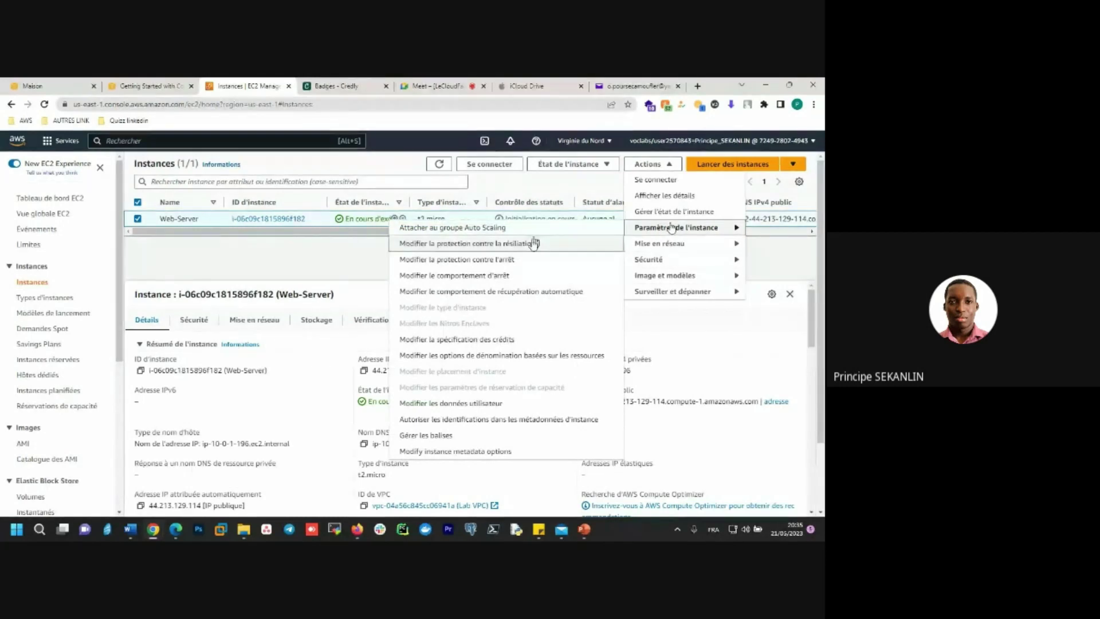
left_click(187, 86)
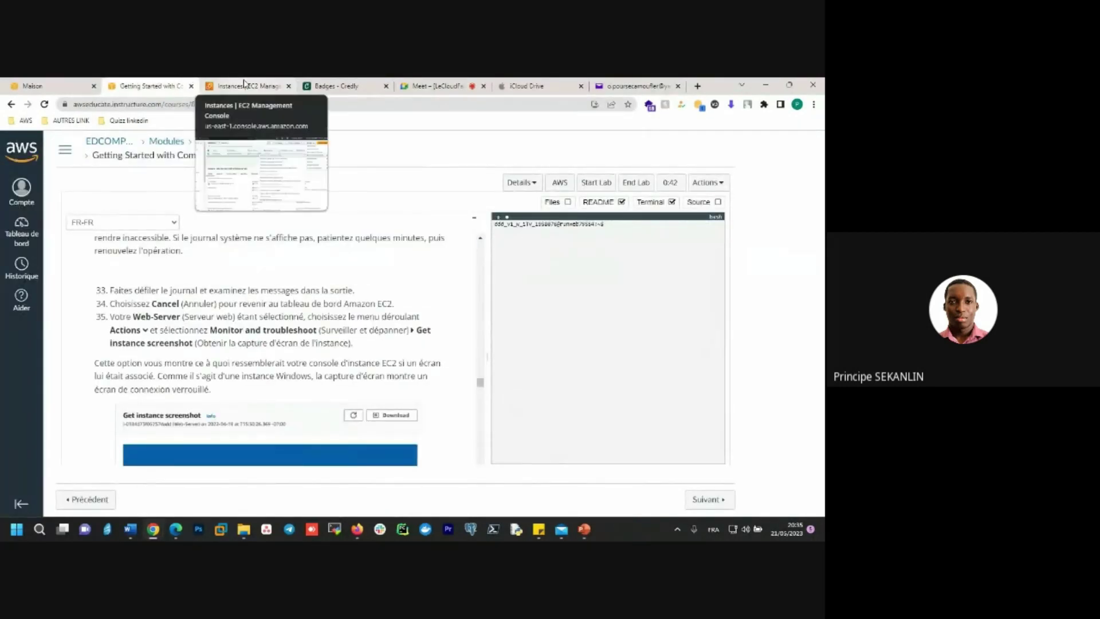
left_click(270, 83)
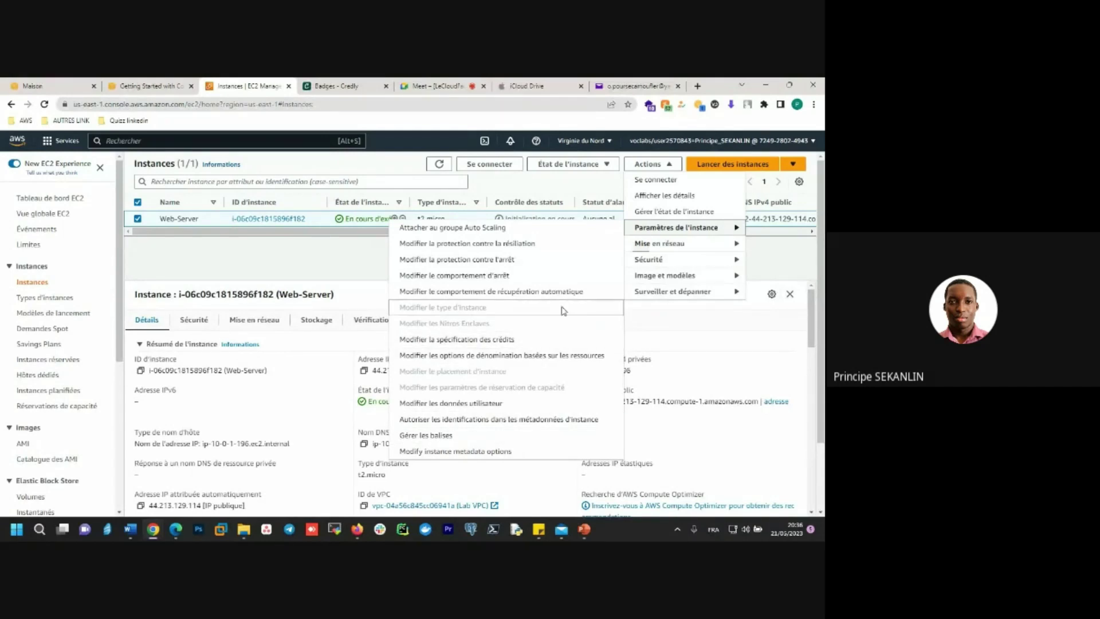
left_click(658, 276)
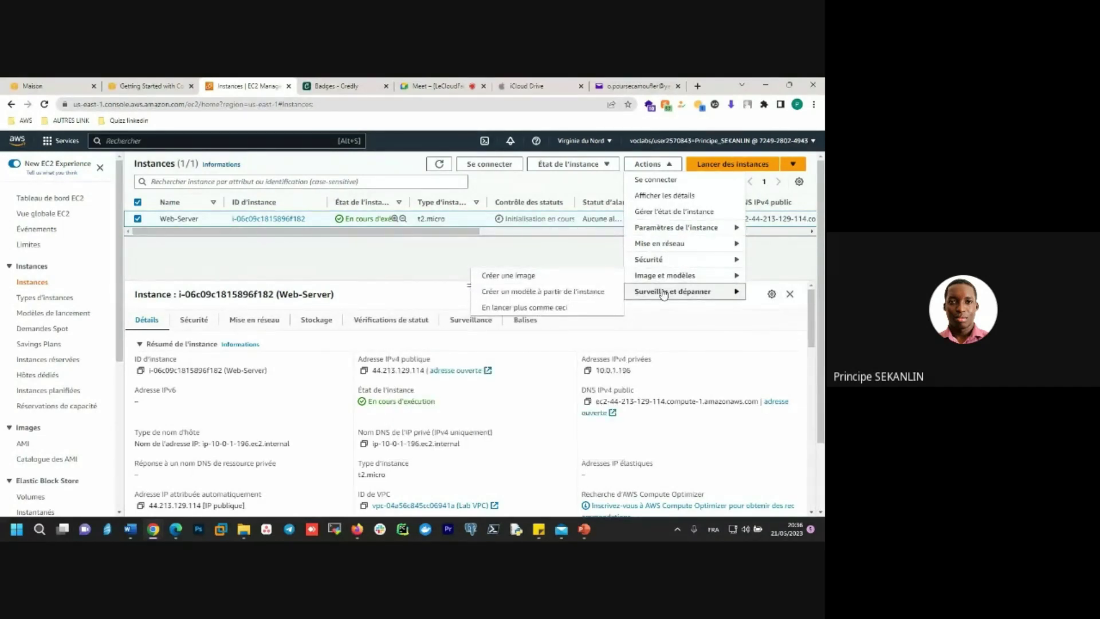
left_click(663, 293)
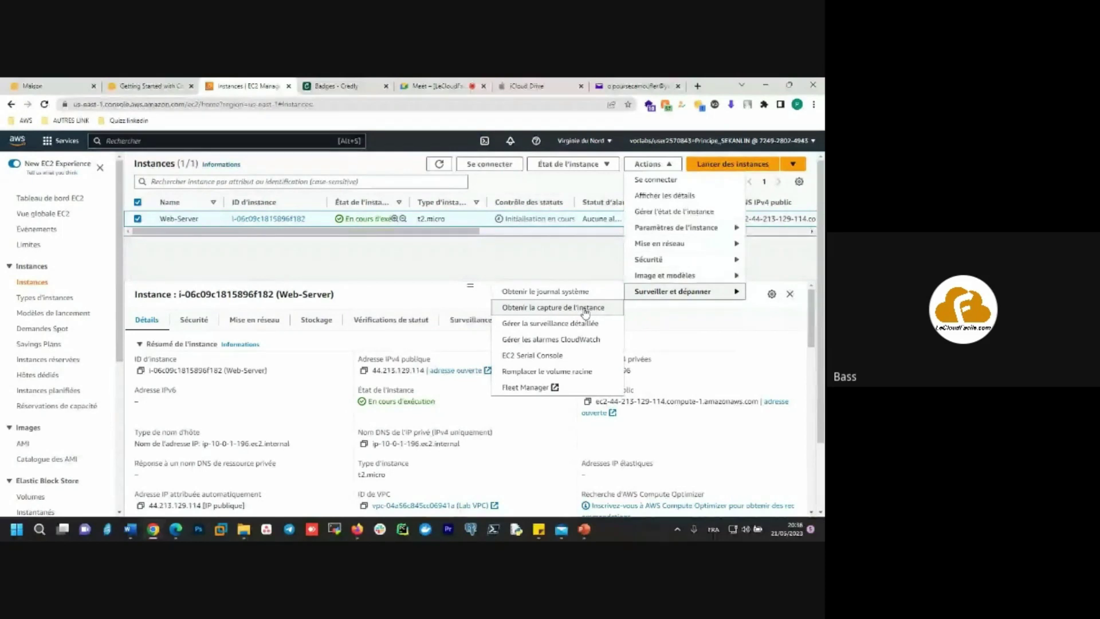
left_click(538, 258)
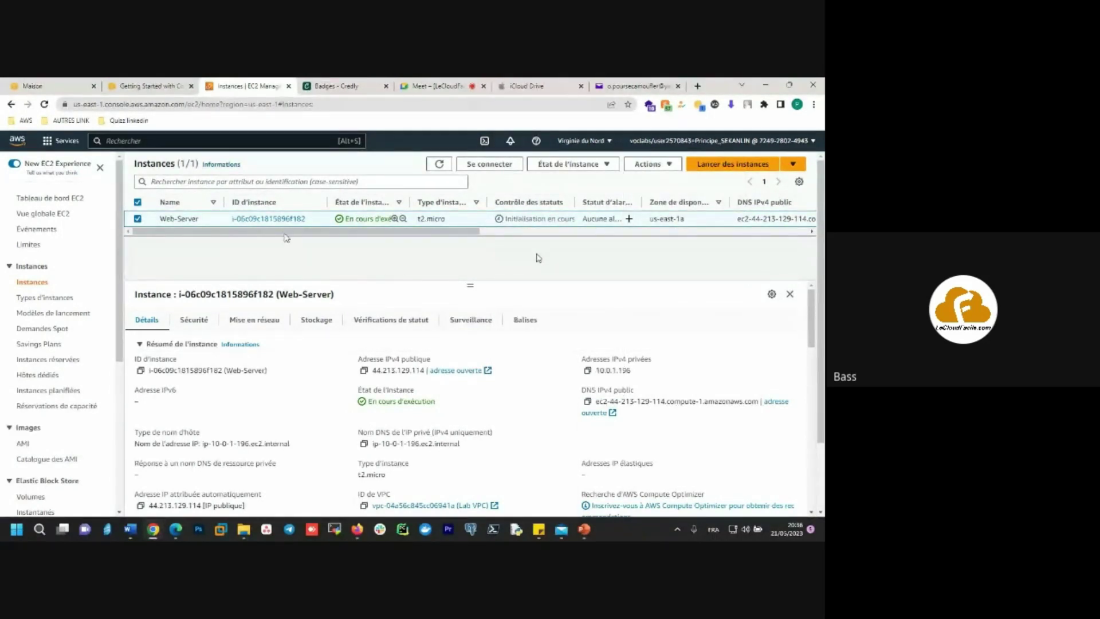
- Reread lab steps 30 to 32 on status checks, monitoring and the system log, and return to the EC2 instances list
left_click(162, 82)
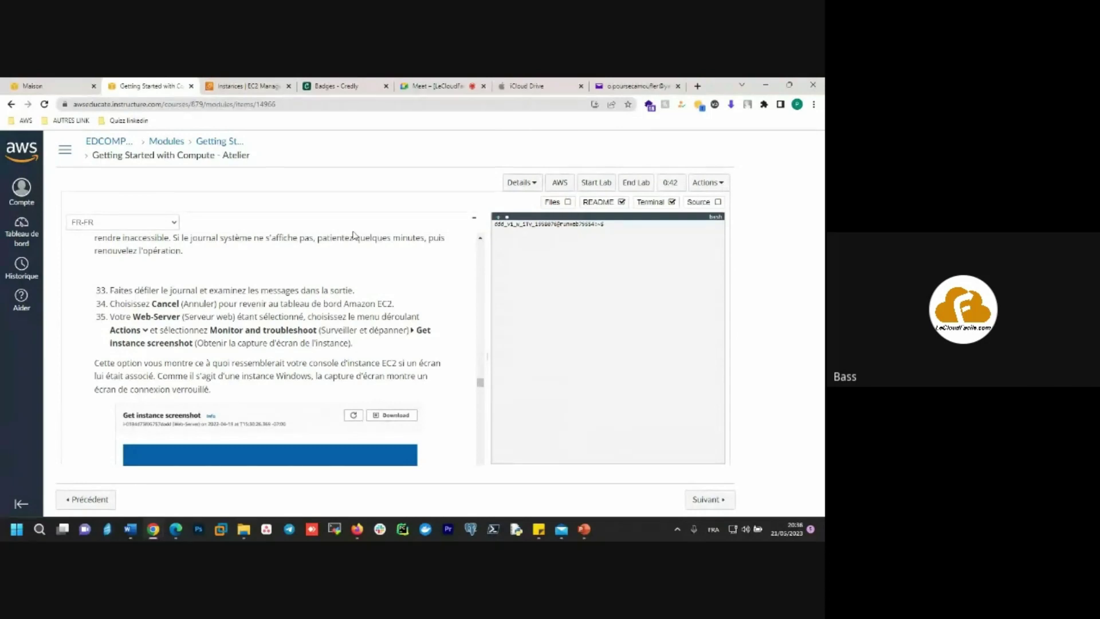
scroll(313, 281, "up", 4)
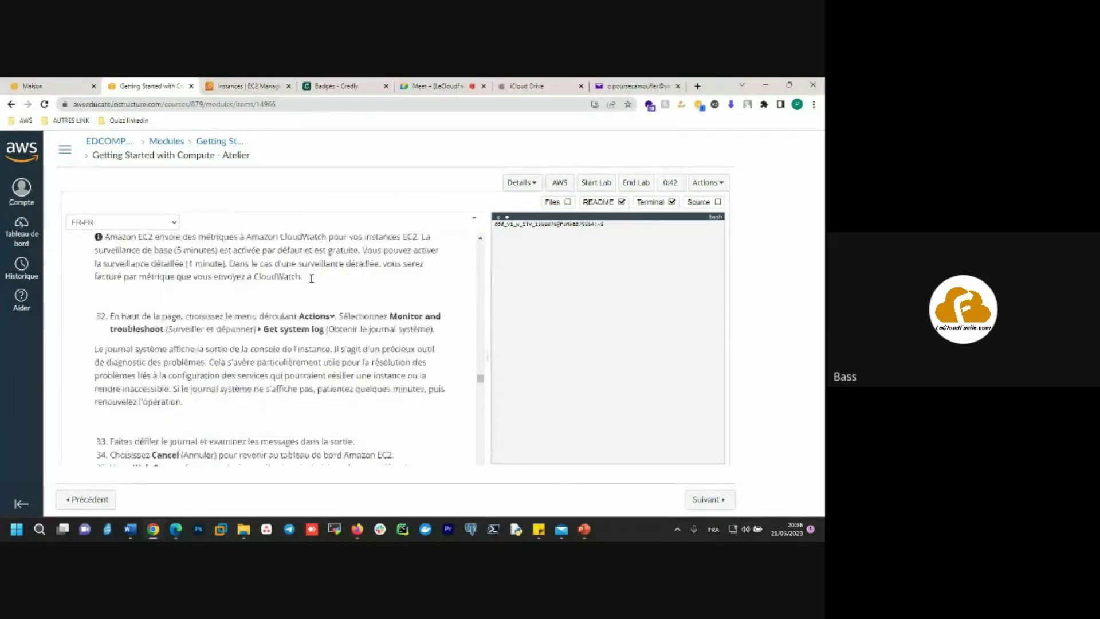
scroll(263, 295, "up", 3)
left_click(243, 86)
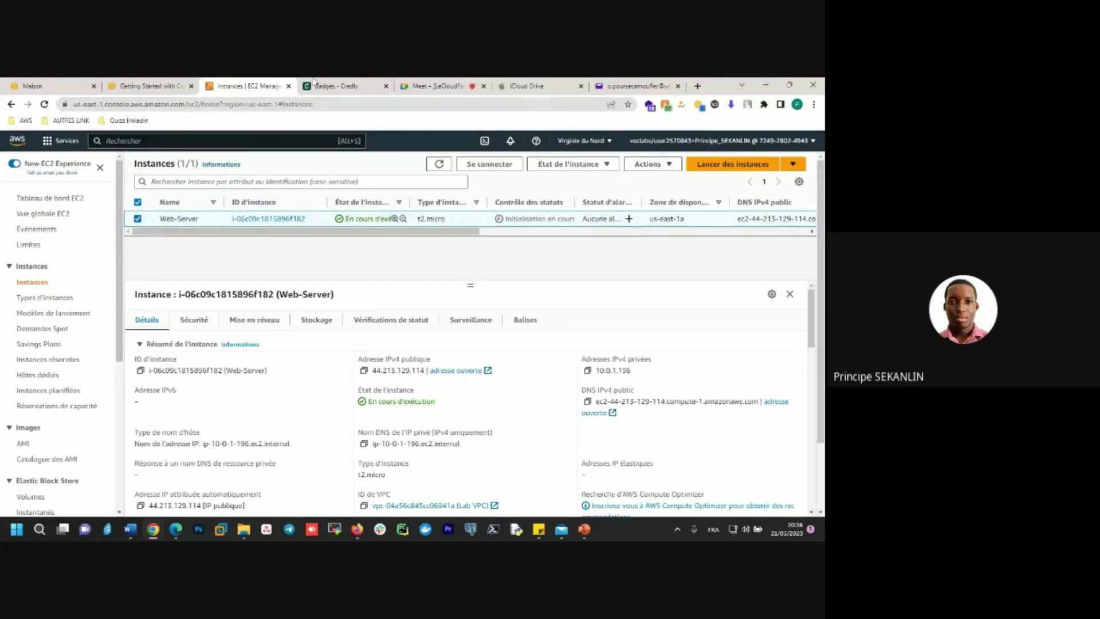
left_click(150, 86)
scroll(236, 267, "up", 5)
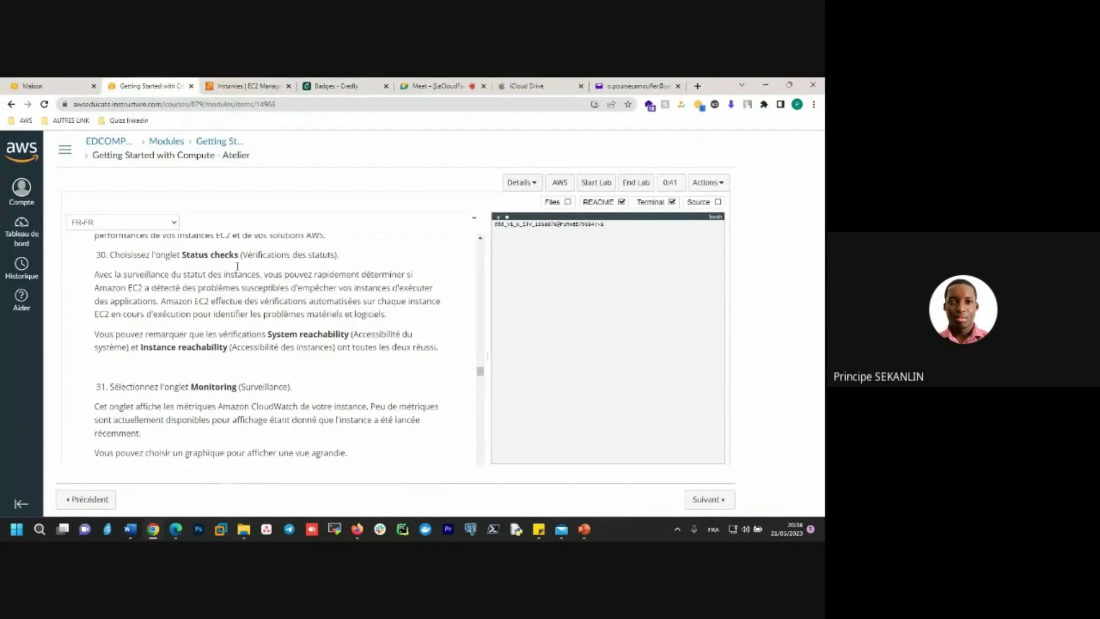
left_click(230, 86)
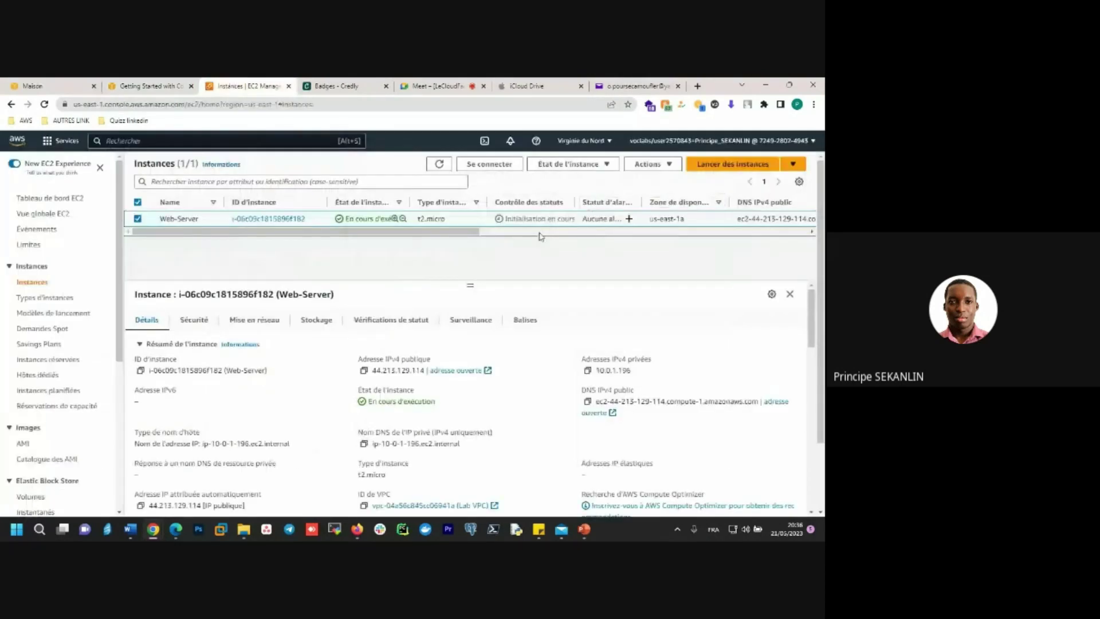
- Reselect the Web-Server instance and review its summary, including the IP addresses, instance type, VPC, IAM role and subnet
left_click(138, 219)
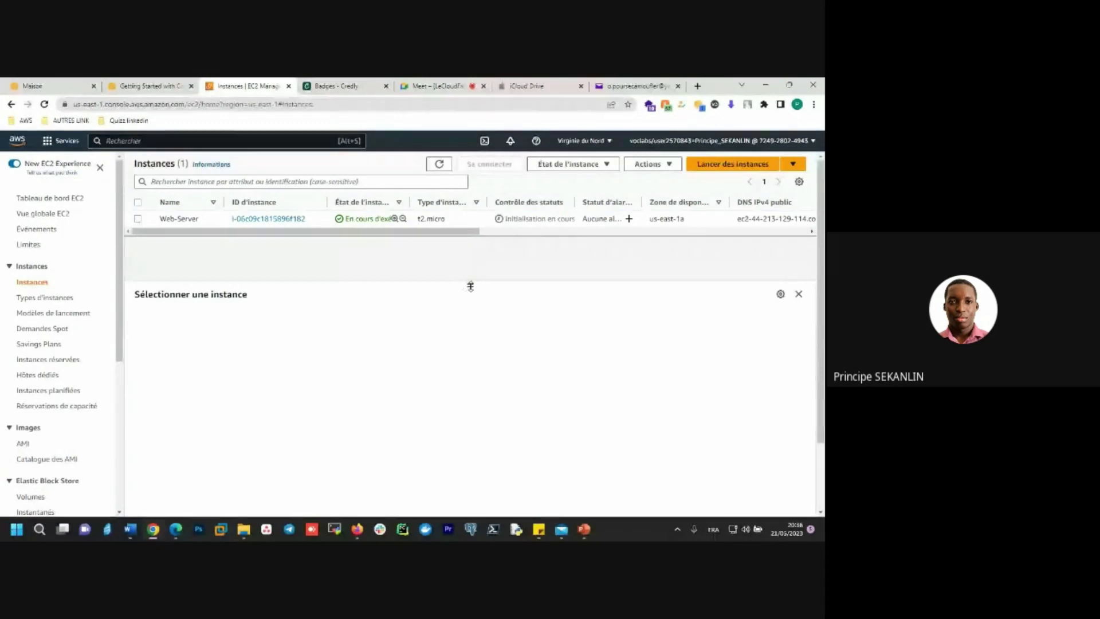
left_click_drag(470, 286, 470, 322)
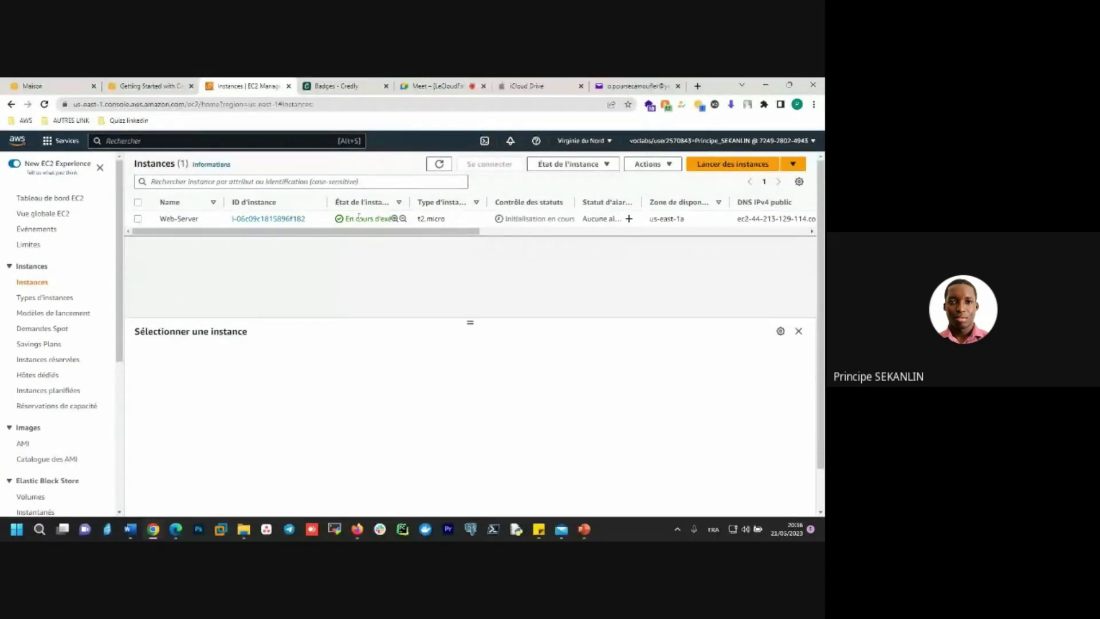
left_click(137, 219)
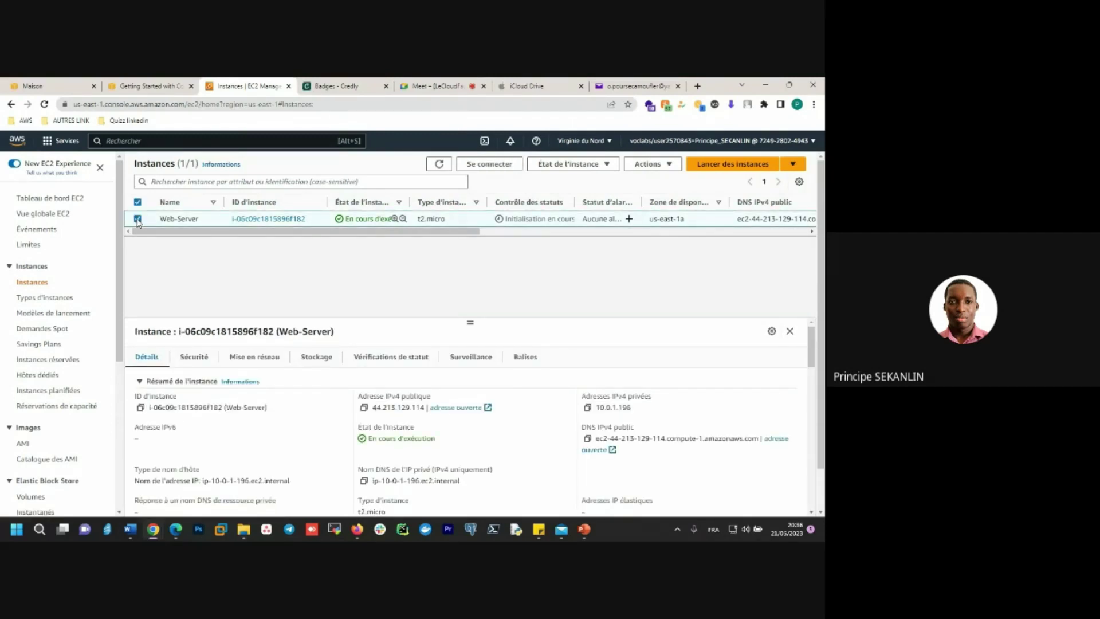
left_click_drag(477, 327, 464, 260)
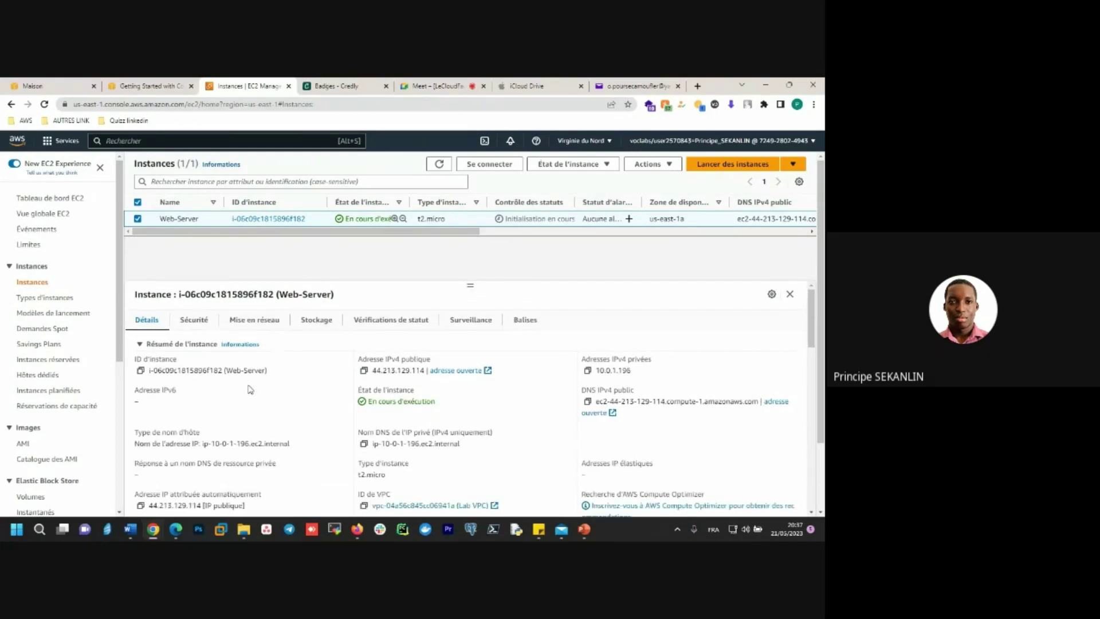
scroll(249, 387, "down", 1)
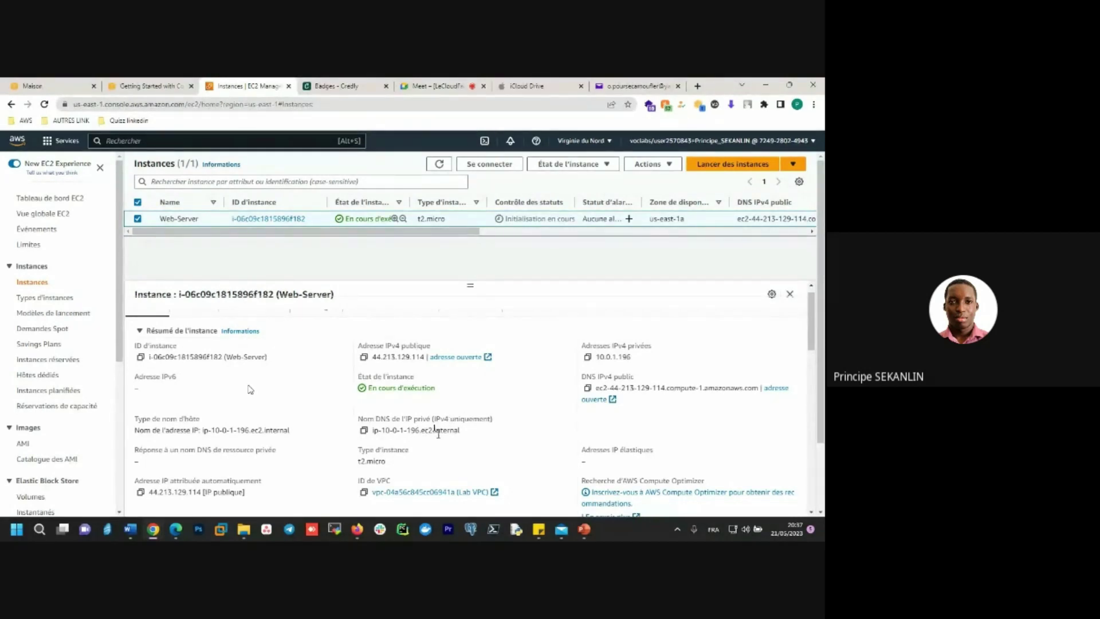
scroll(438, 433, "down", 1)
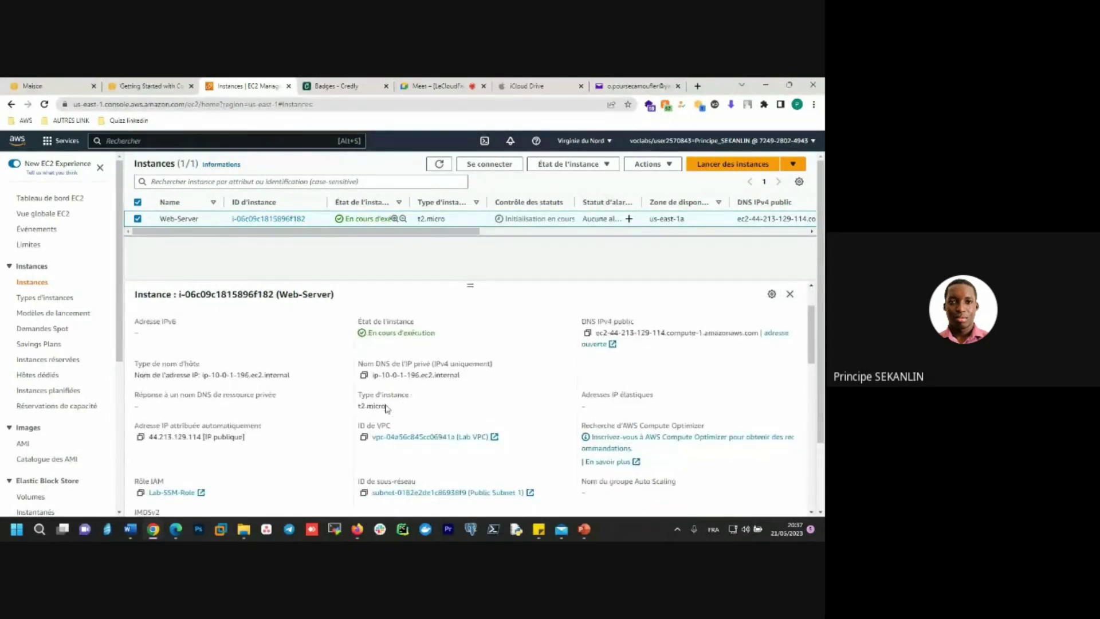
scroll(413, 415, "down", 1)
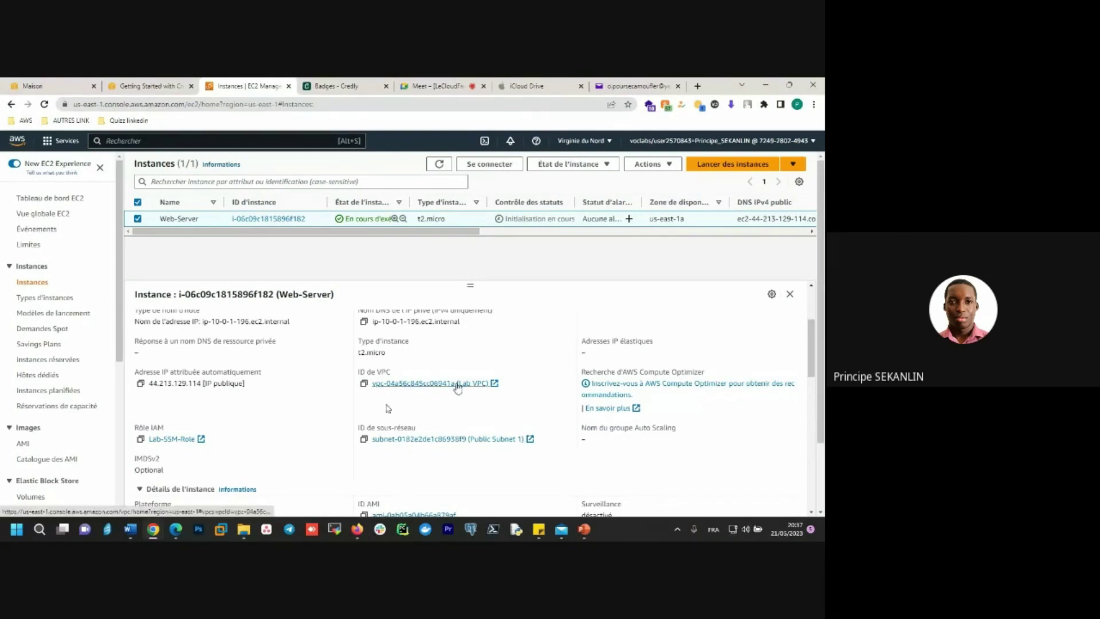
scroll(278, 418, "down", 2)
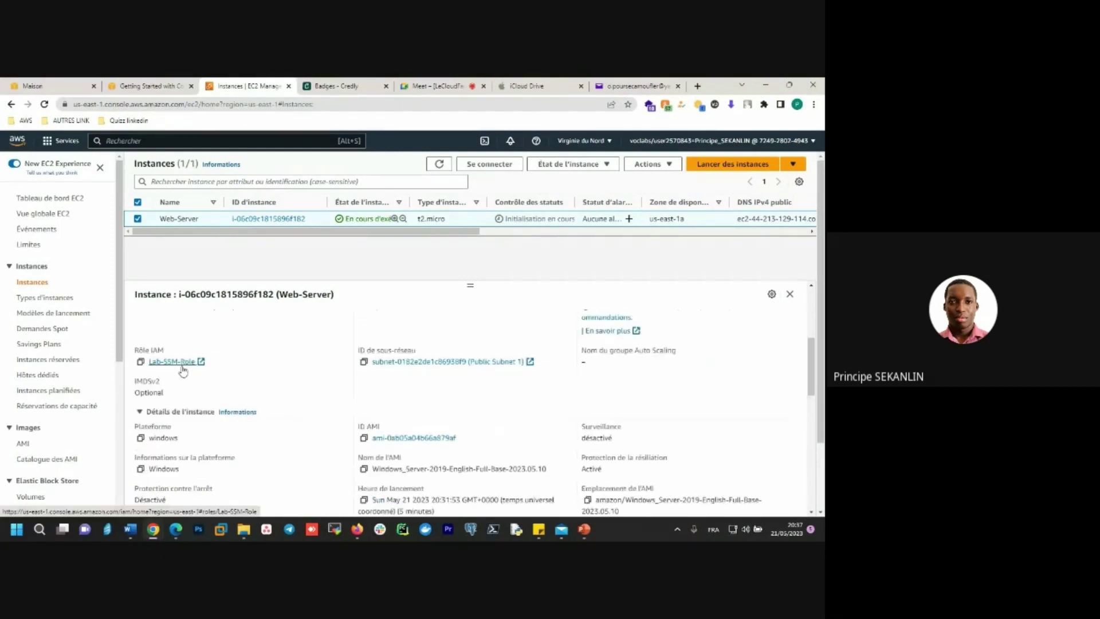
- Examine the Web-Server instance's platform, AMI, lifecycle, and host and placement group details
scroll(287, 359, "down", 4)
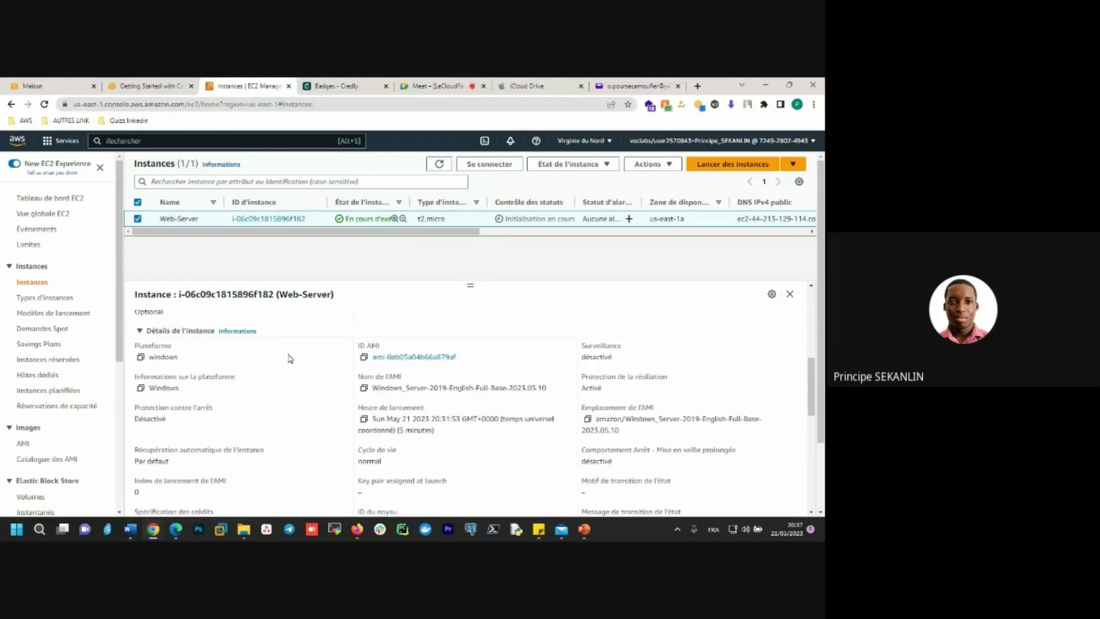
scroll(290, 358, "down", 4)
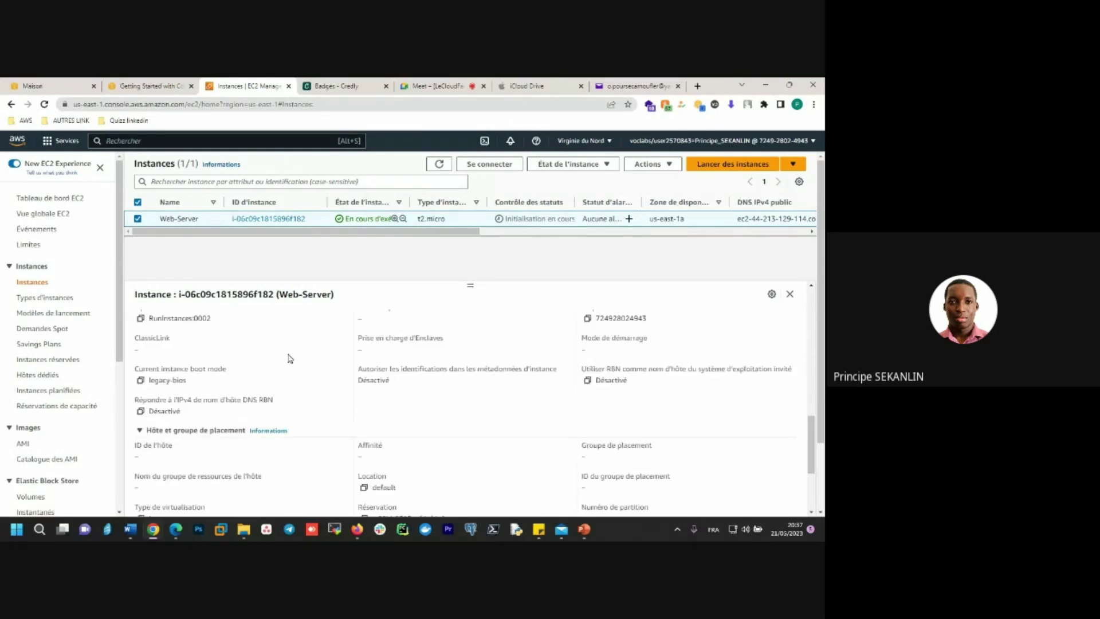
scroll(291, 358, "up", 3)
scroll(289, 358, "up", 1)
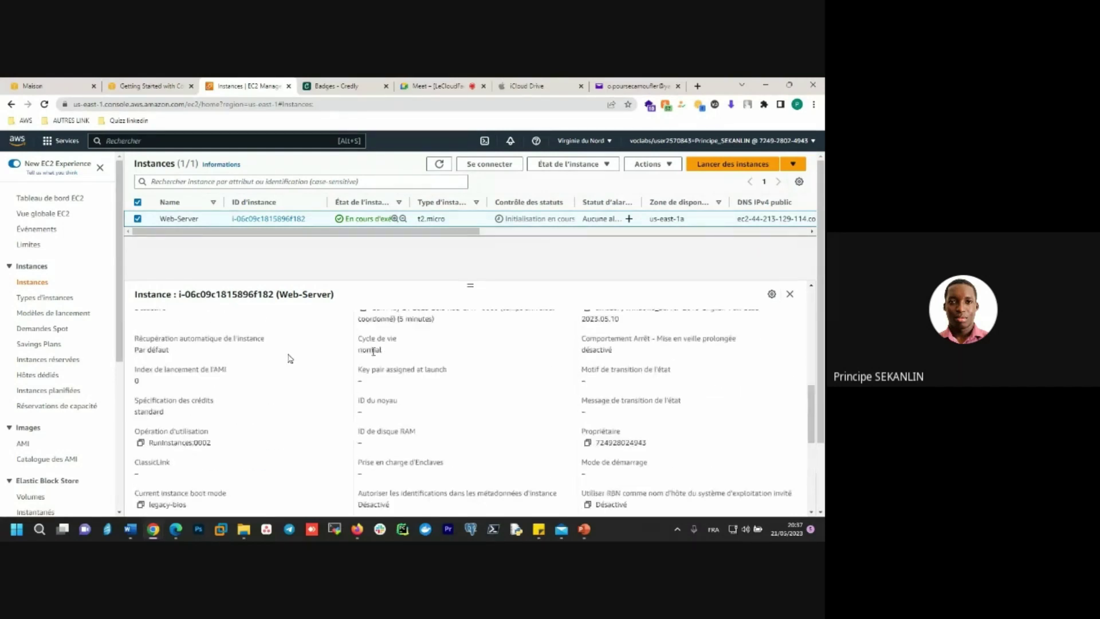
scroll(405, 451, "down", 5)
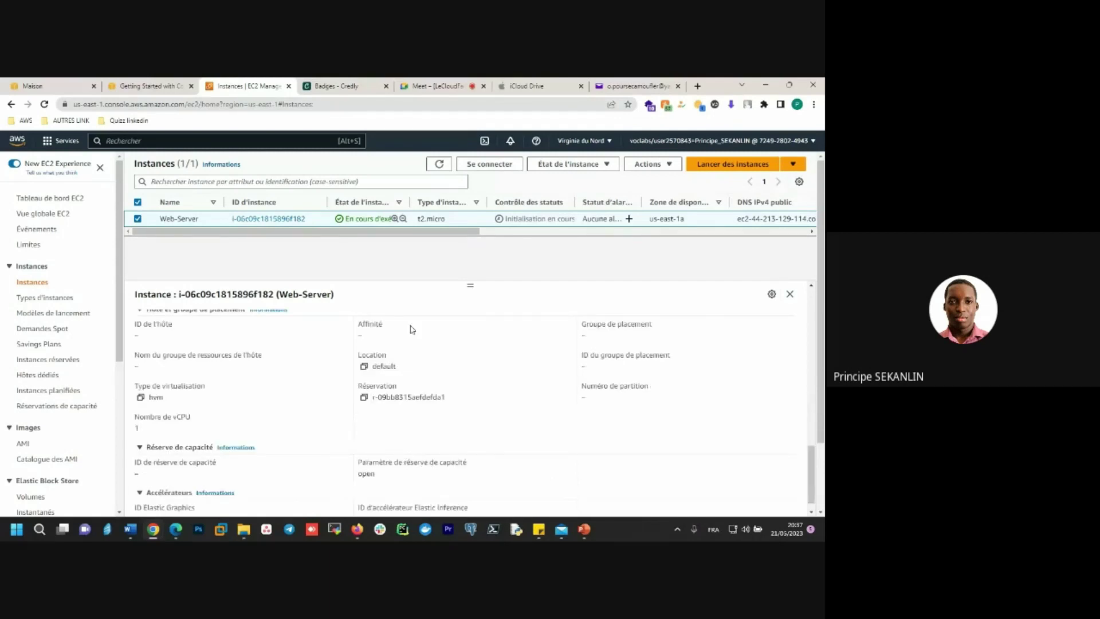
- View the system and instance status checks (Vérifications de statut) of the Web-Server instance
left_click_drag(466, 288, 468, 312)
scroll(439, 400, "up", 10)
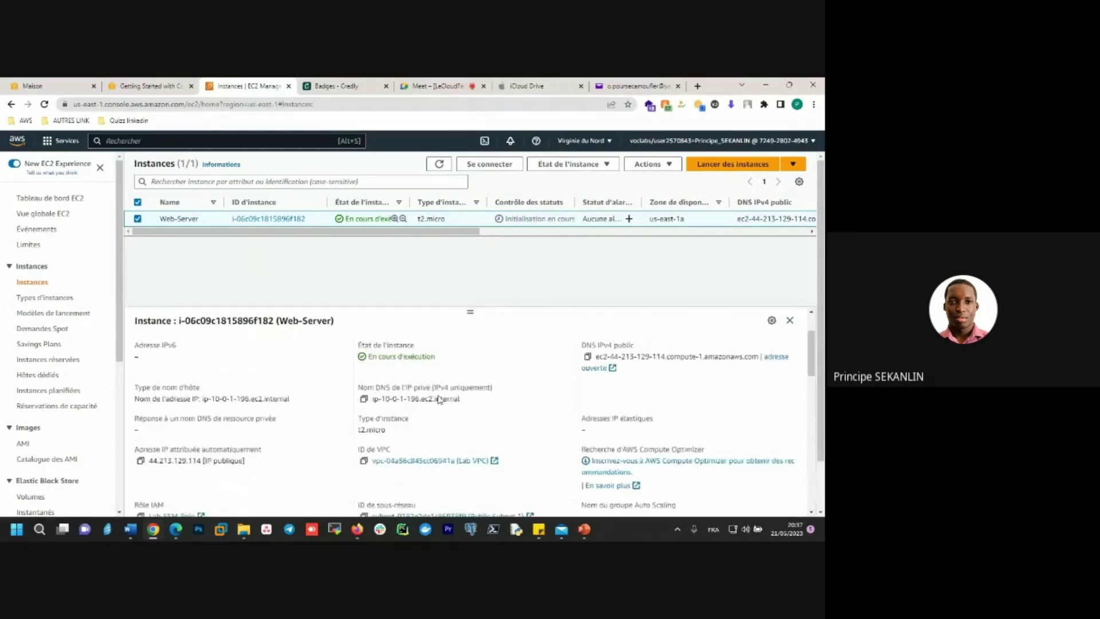
scroll(439, 399, "up", 3)
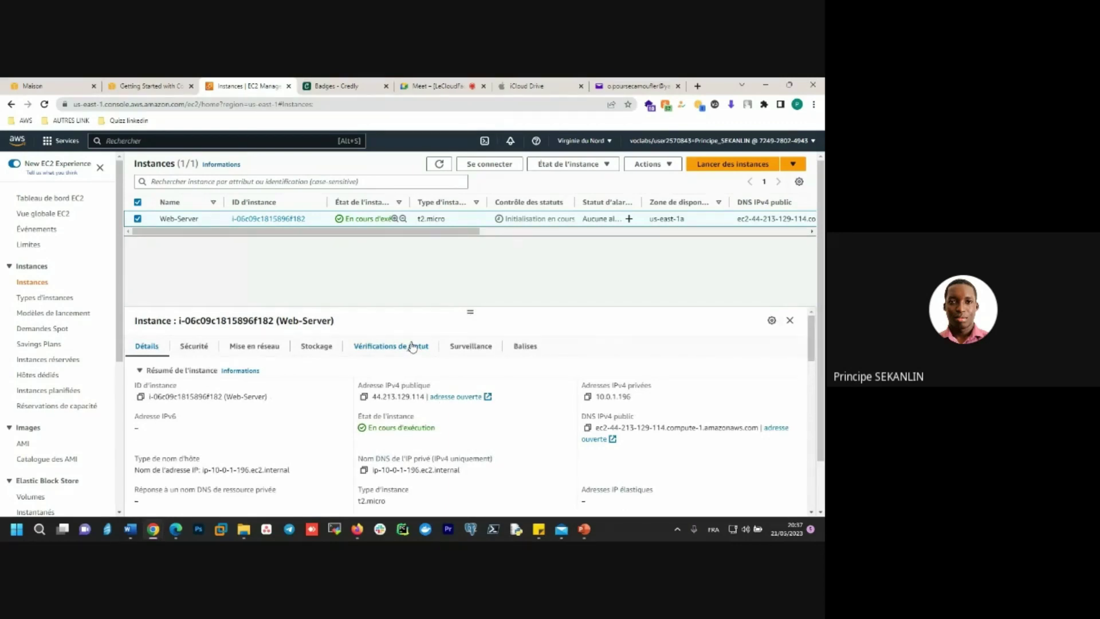
left_click(412, 348)
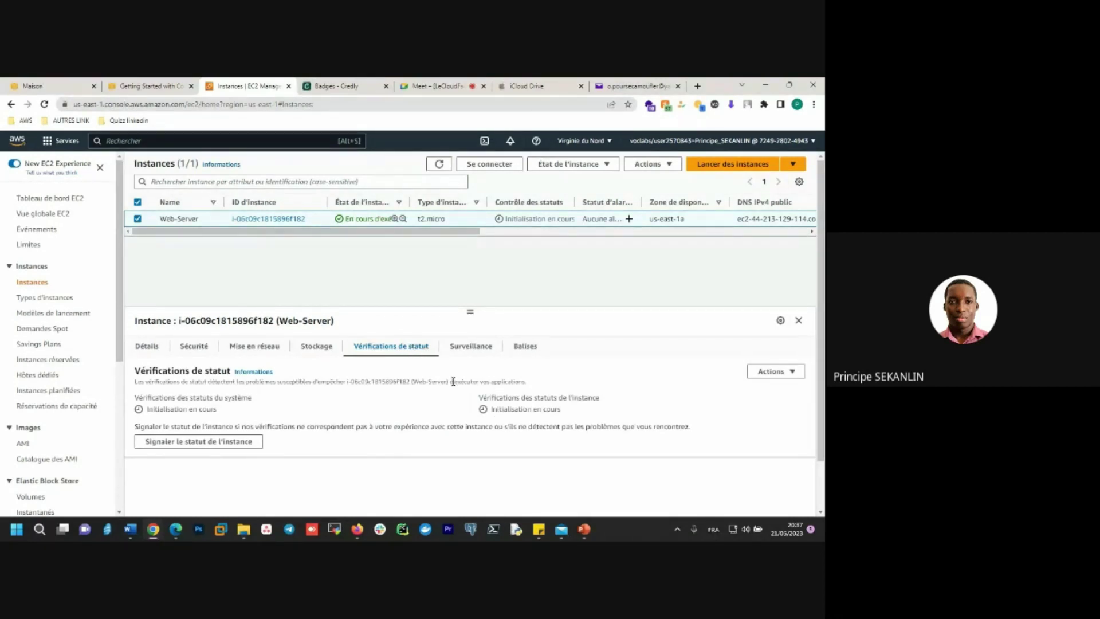
- Examine the Web-Server instance's monitoring graphs (Surveillance) for CPU utilization, status check failures, network traffic and disk activity
left_click(470, 347)
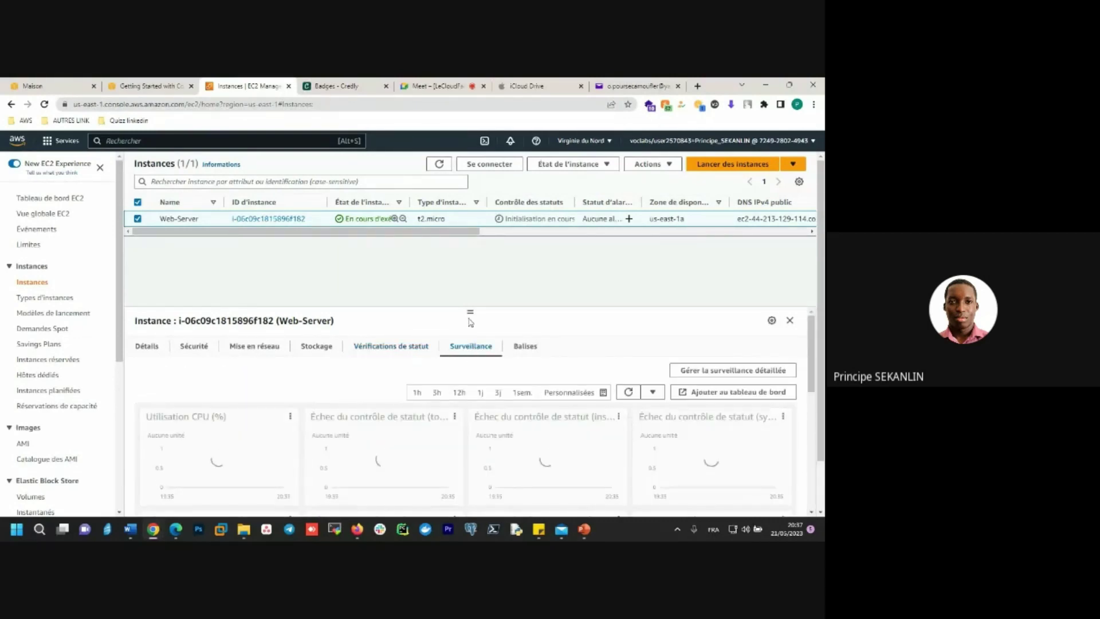
left_click_drag(470, 311, 469, 284)
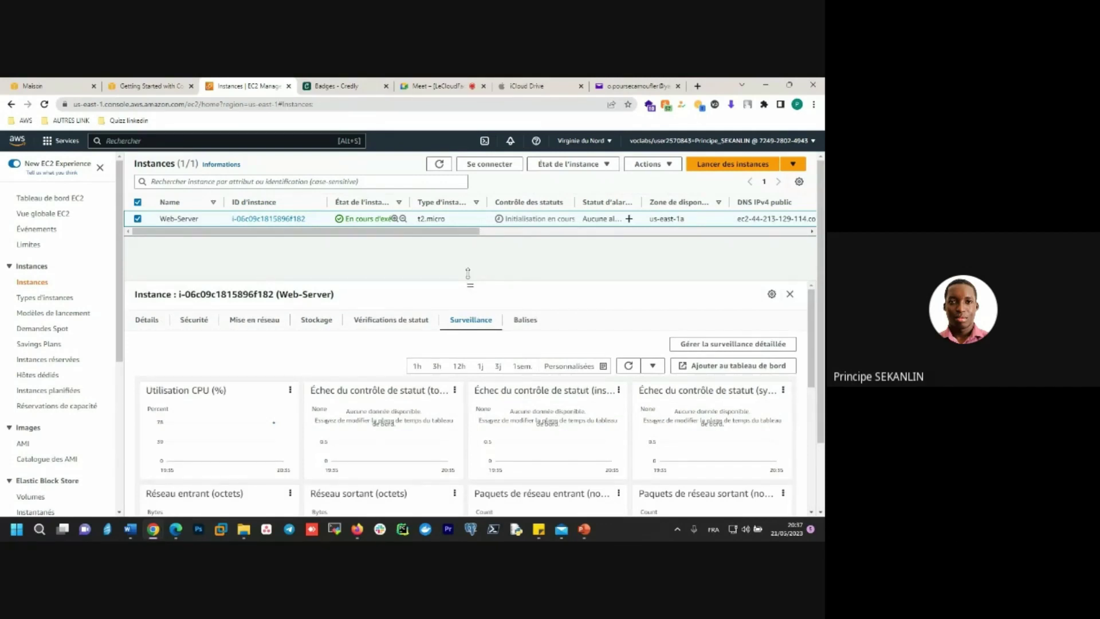
scroll(515, 394, "down", 1)
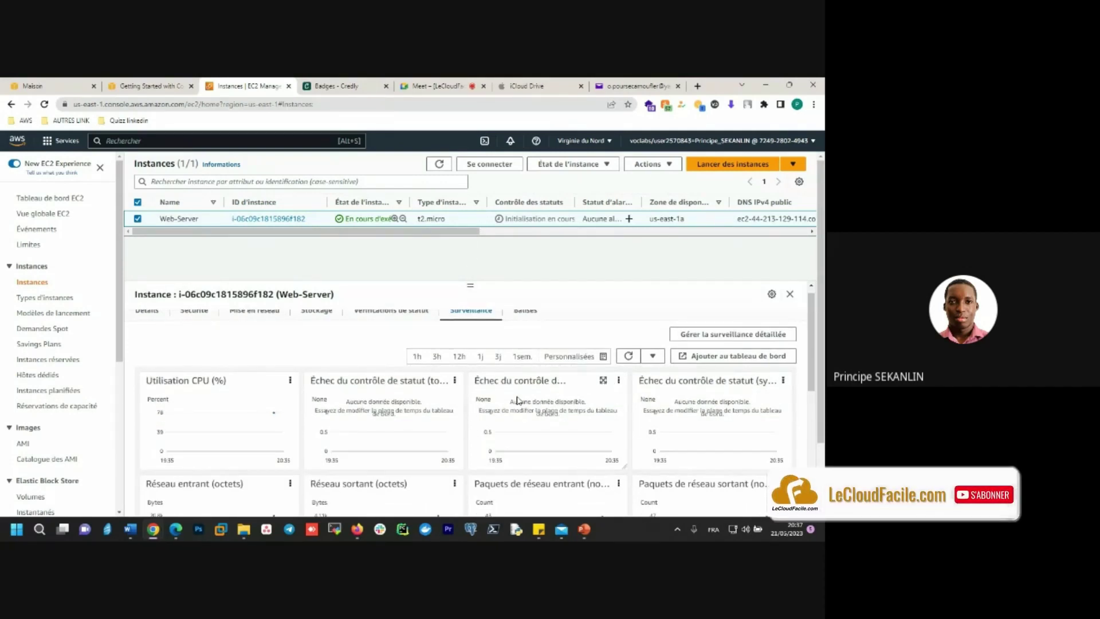
scroll(518, 400, "down", 1)
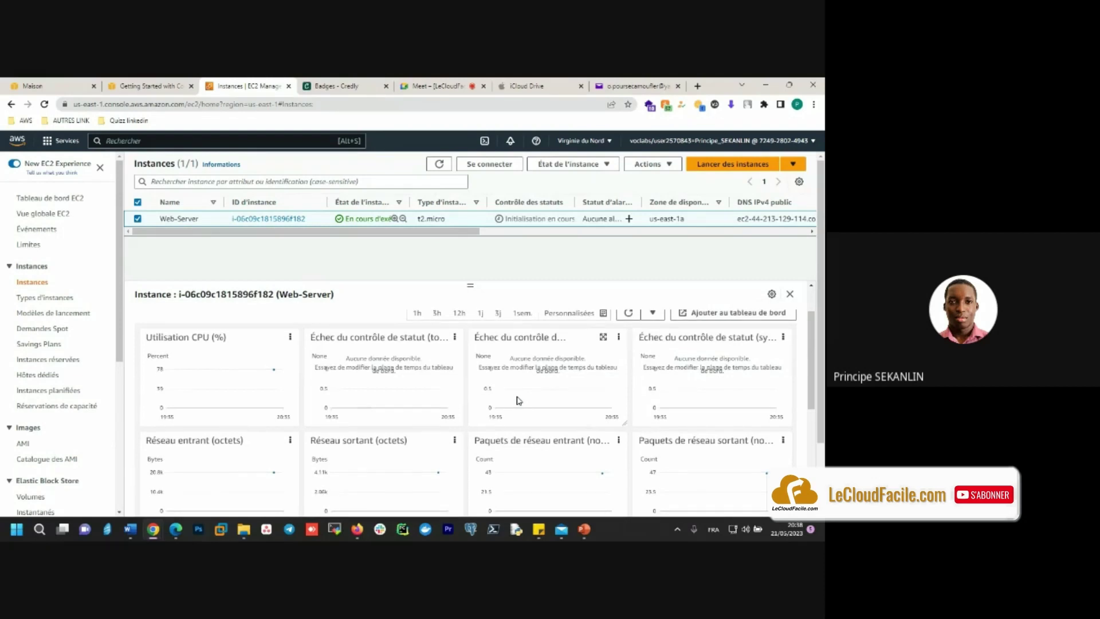
scroll(518, 400, "up", 1)
scroll(518, 400, "up", 1)
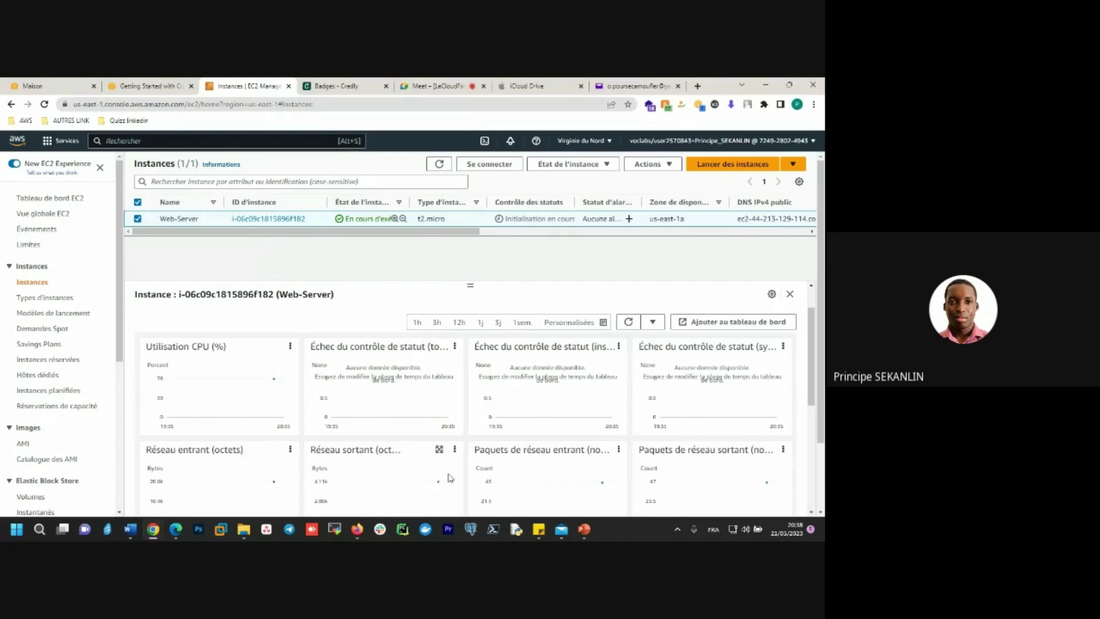
scroll(449, 476, "down", 1)
scroll(447, 473, "down", 1)
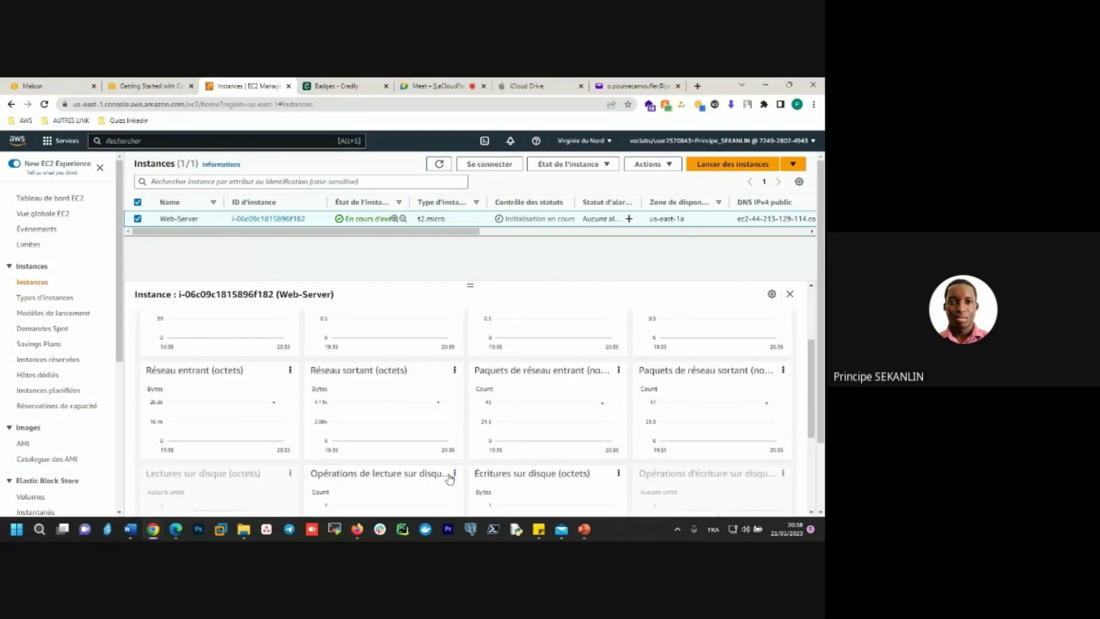
- Examine the Web-Server instance's graphs for disk reads and writes, CPU credit usage and CPU credit balance
scroll(449, 479, "down", 2)
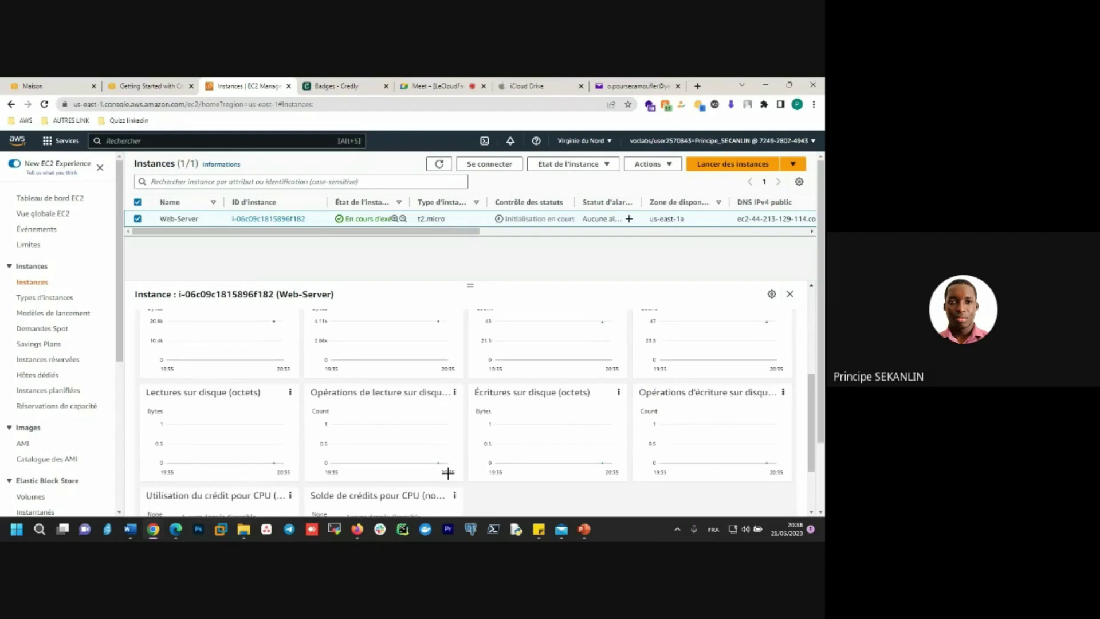
scroll(447, 472, "down", 1)
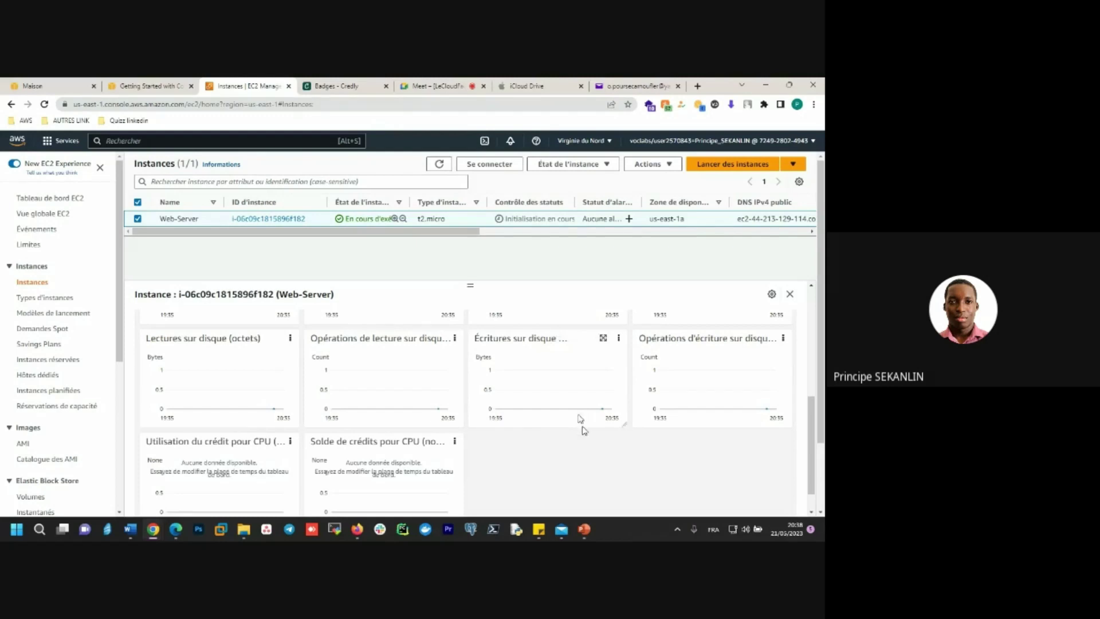
scroll(582, 434, "up", 1)
mouse_move(601, 439)
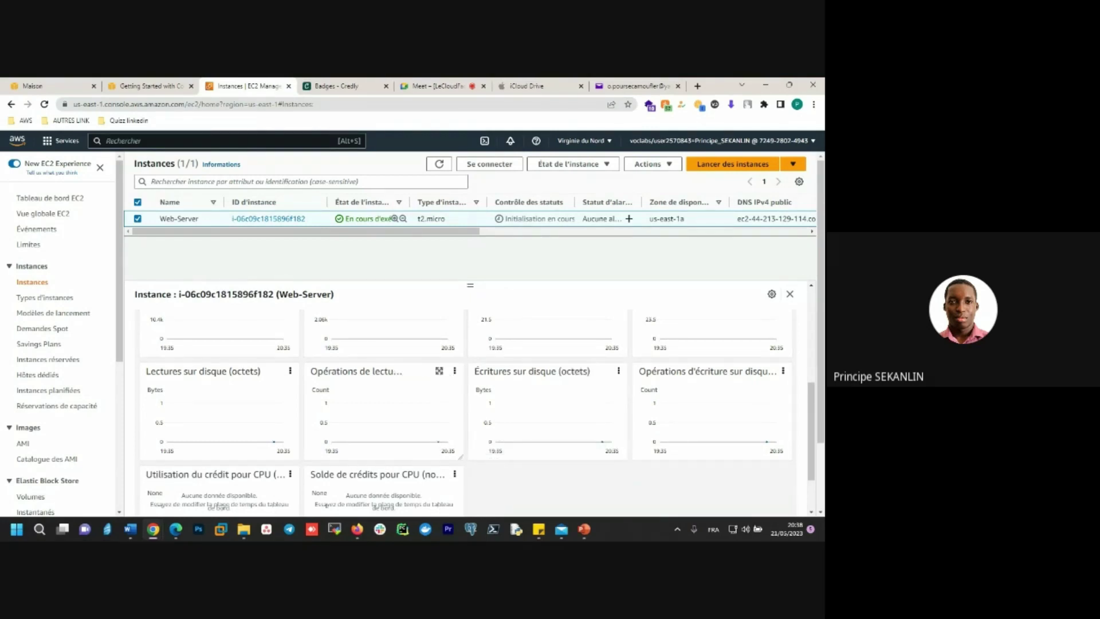
mouse_move(438, 440)
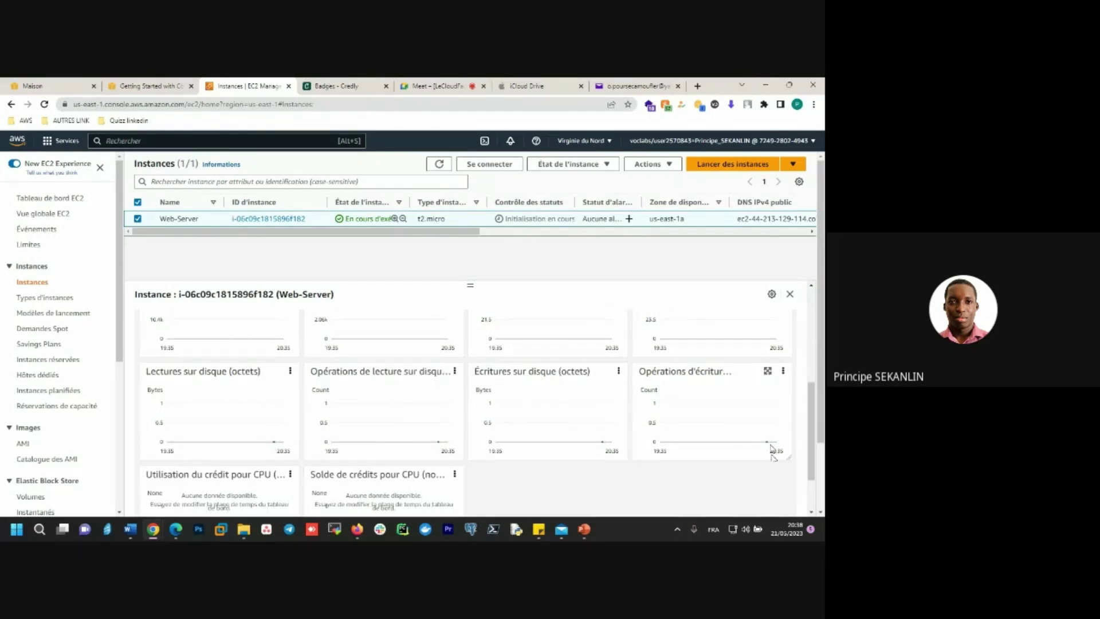
mouse_move(552, 437)
scroll(551, 438, "down", 1)
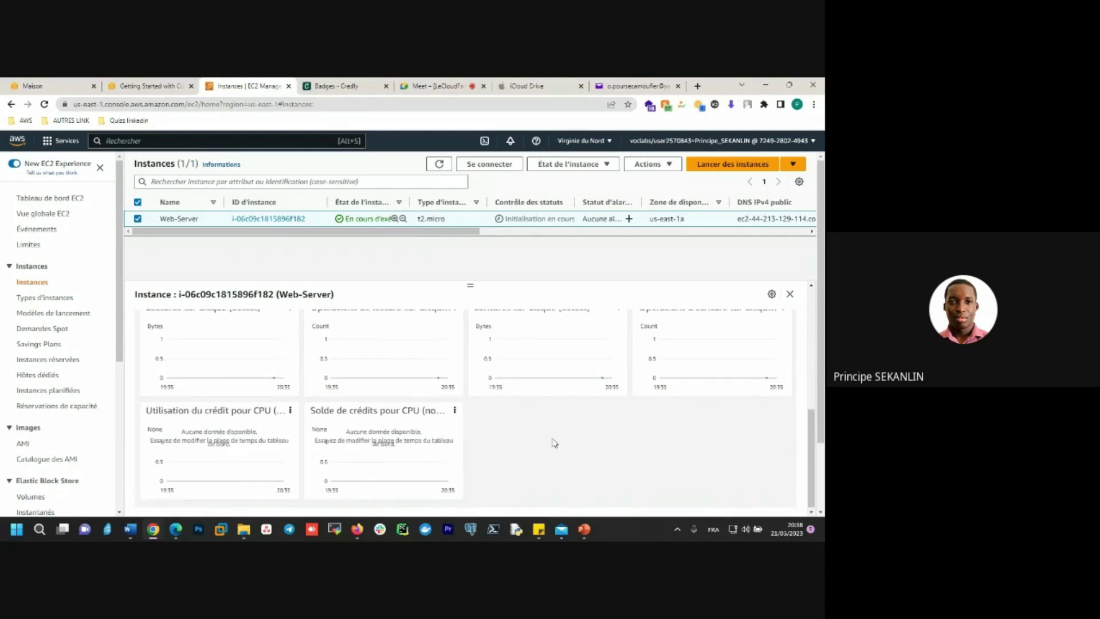
scroll(552, 438, "up", 2)
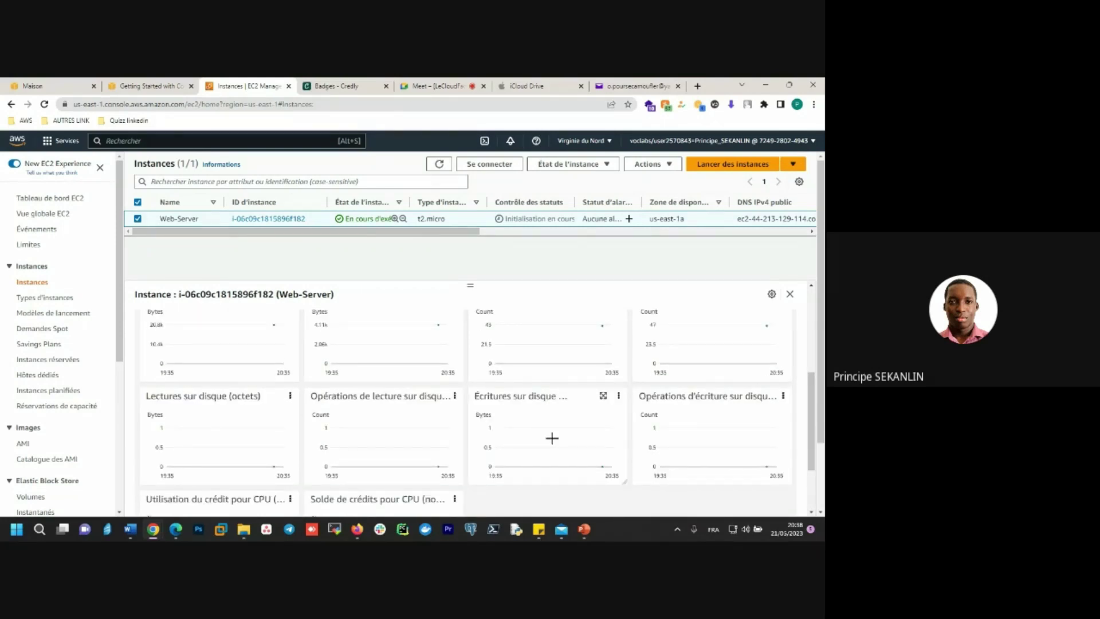
scroll(552, 437, "up", 1)
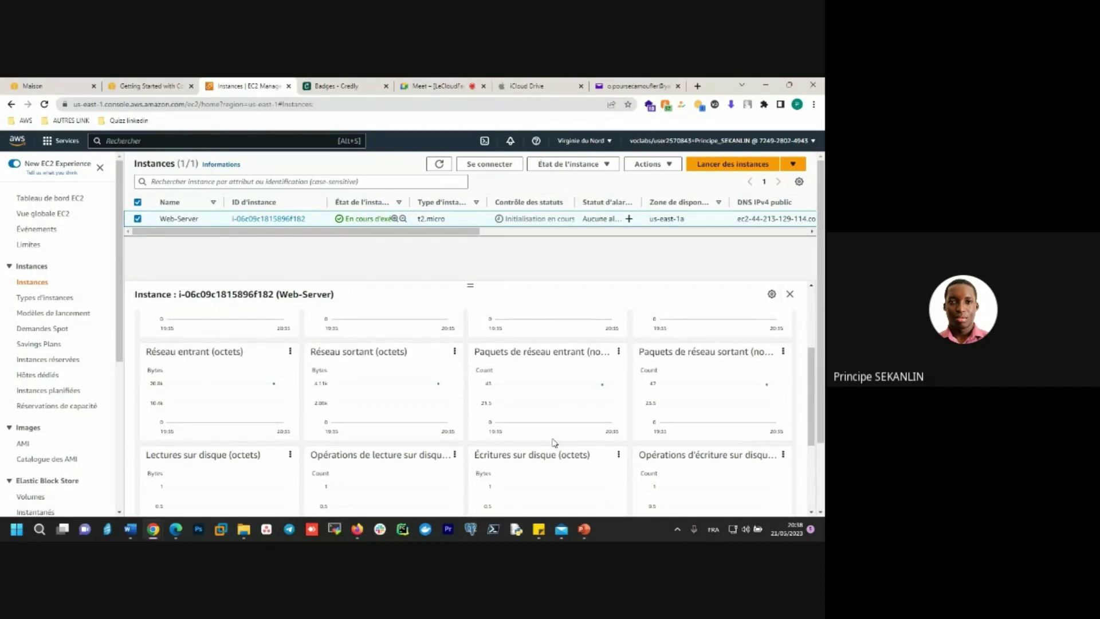
scroll(554, 442, "up", 2)
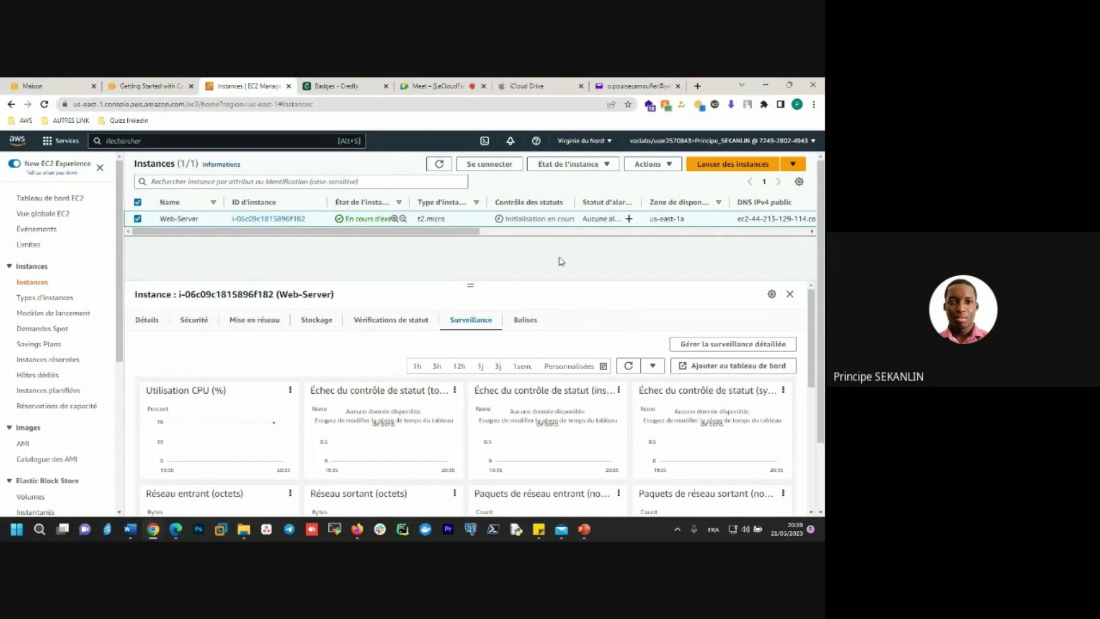
- Get the Web-Server instance's system log (Obtenir le journal système) and look through its messages from start to end
left_click(646, 166)
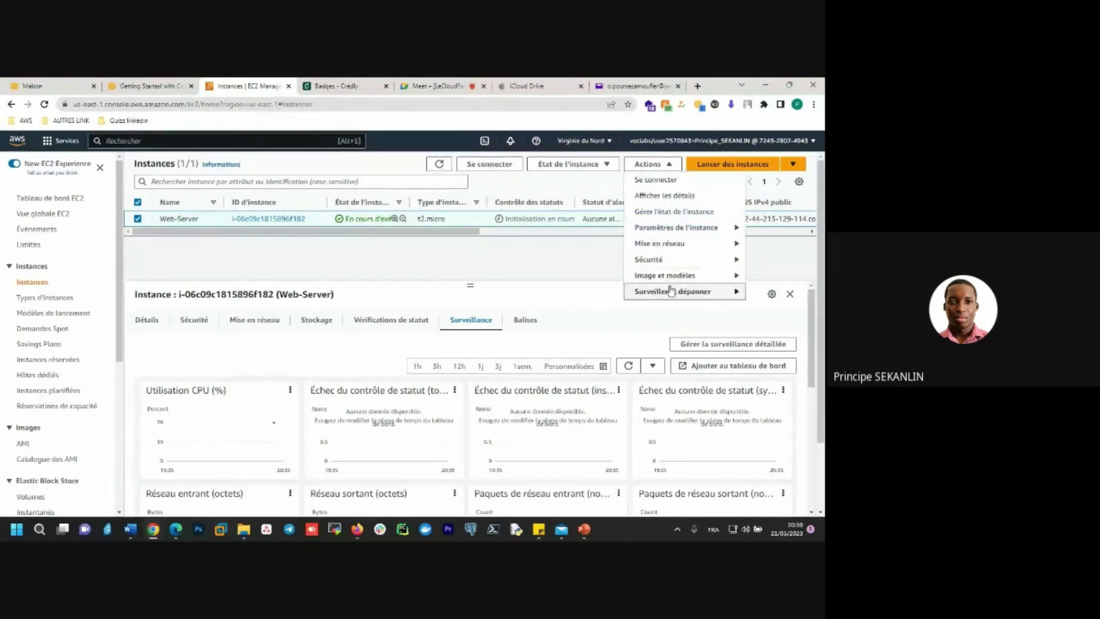
mouse_move(671, 292)
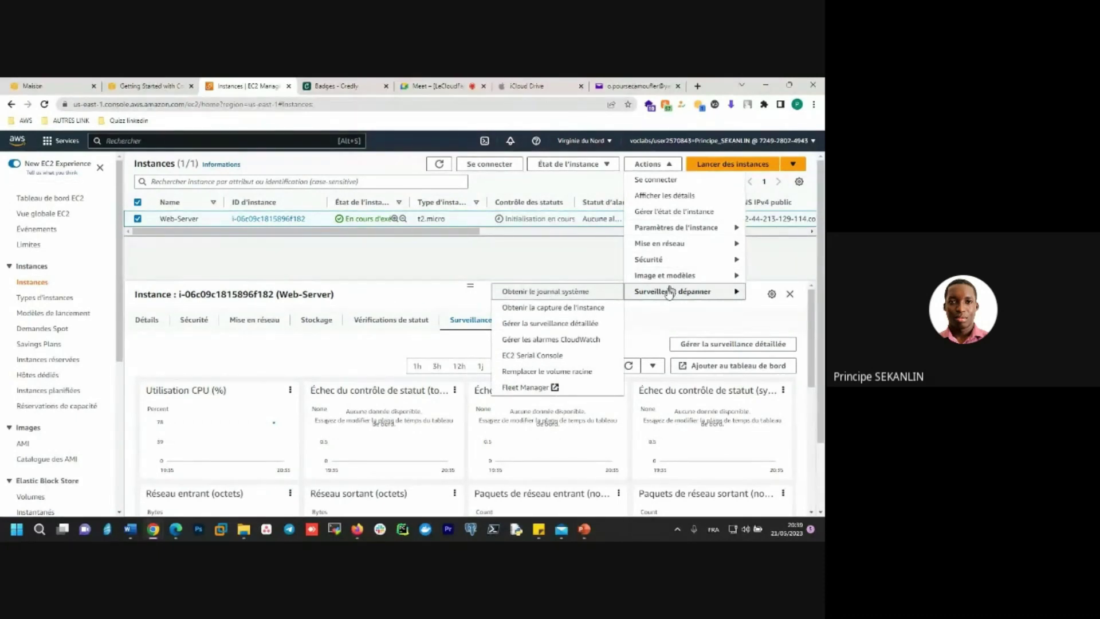
left_click(601, 292)
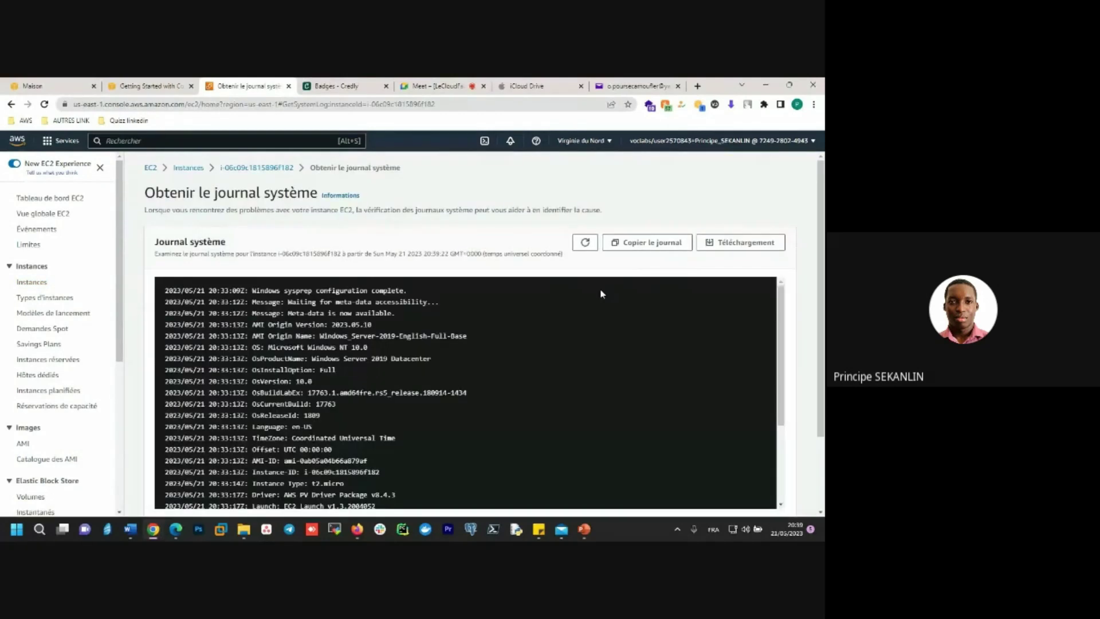
scroll(601, 298, "down", 5)
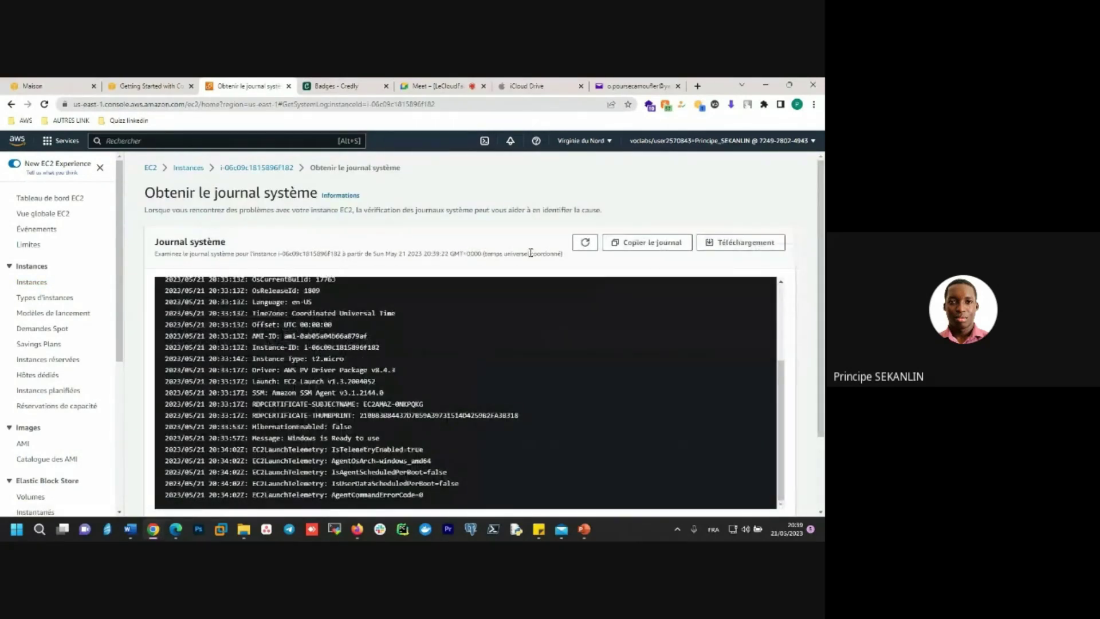
scroll(533, 266, "down", 1)
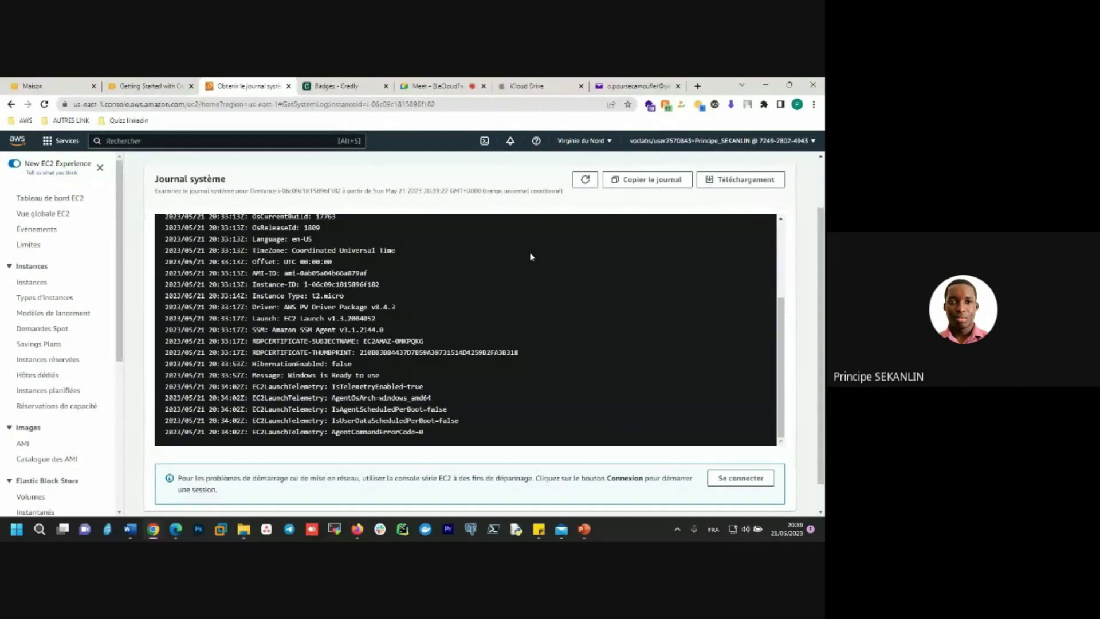
scroll(530, 256, "up", 1)
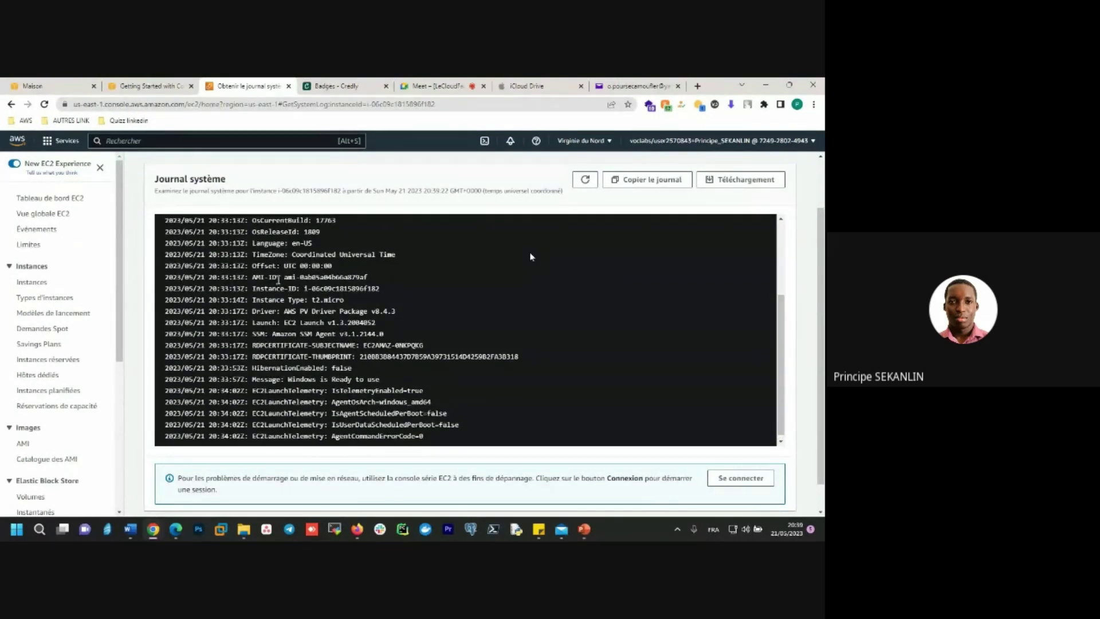
scroll(531, 255, "up", 2)
scroll(278, 278, "up", 1)
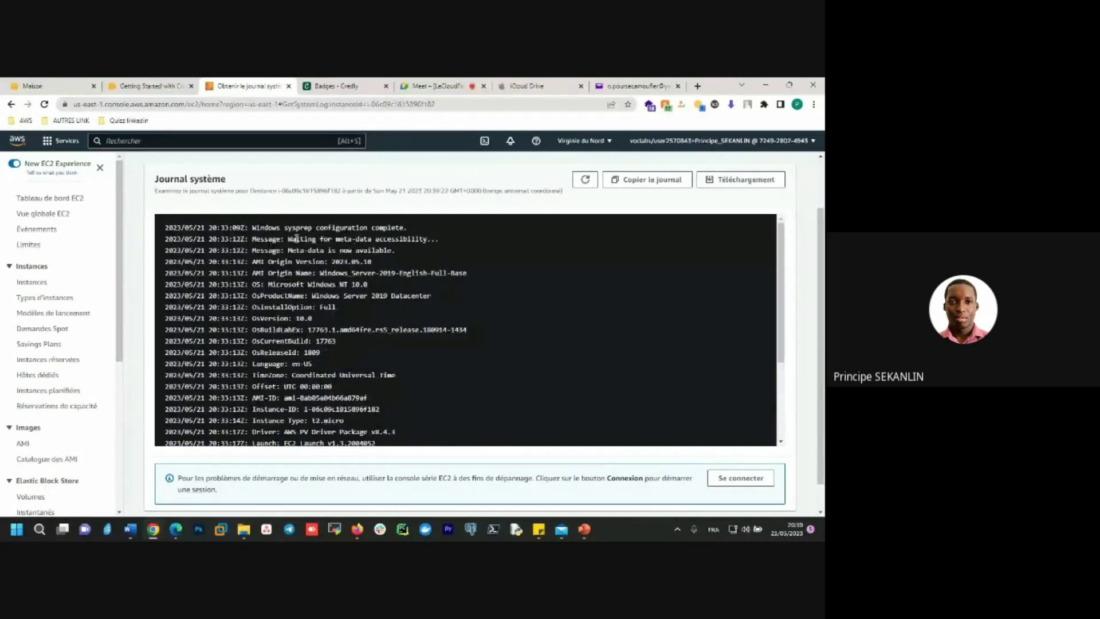
- Examine the system log entries for the instance ID, instance type, driver, EC2 Launch version and Windows readiness message
scroll(308, 305, "down", 2)
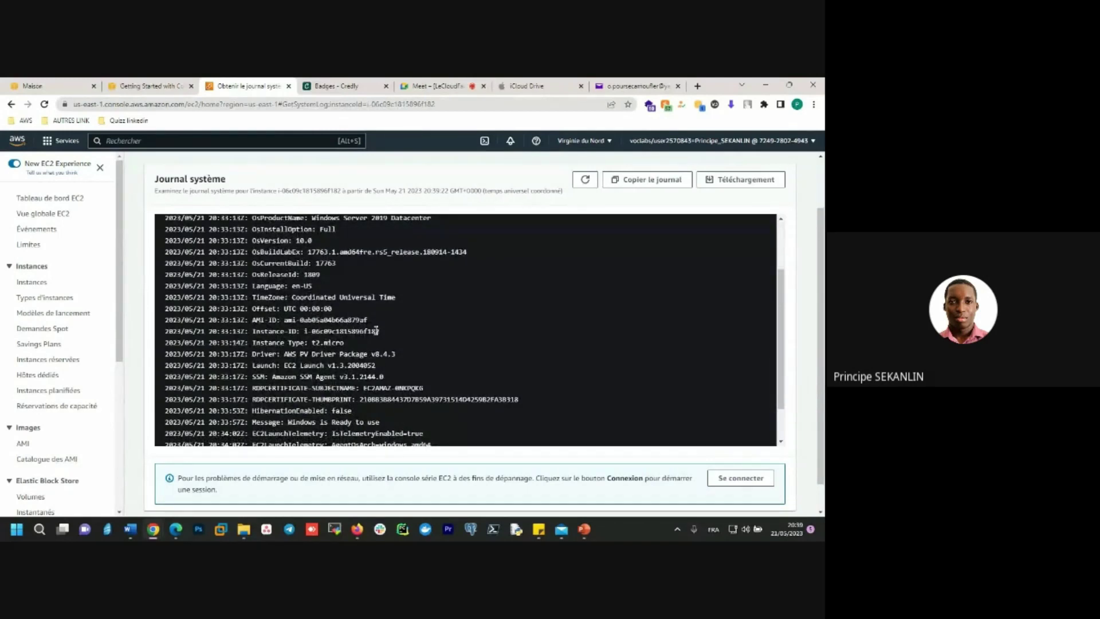
left_click_drag(380, 331, 315, 342)
scroll(315, 342, "down", 1)
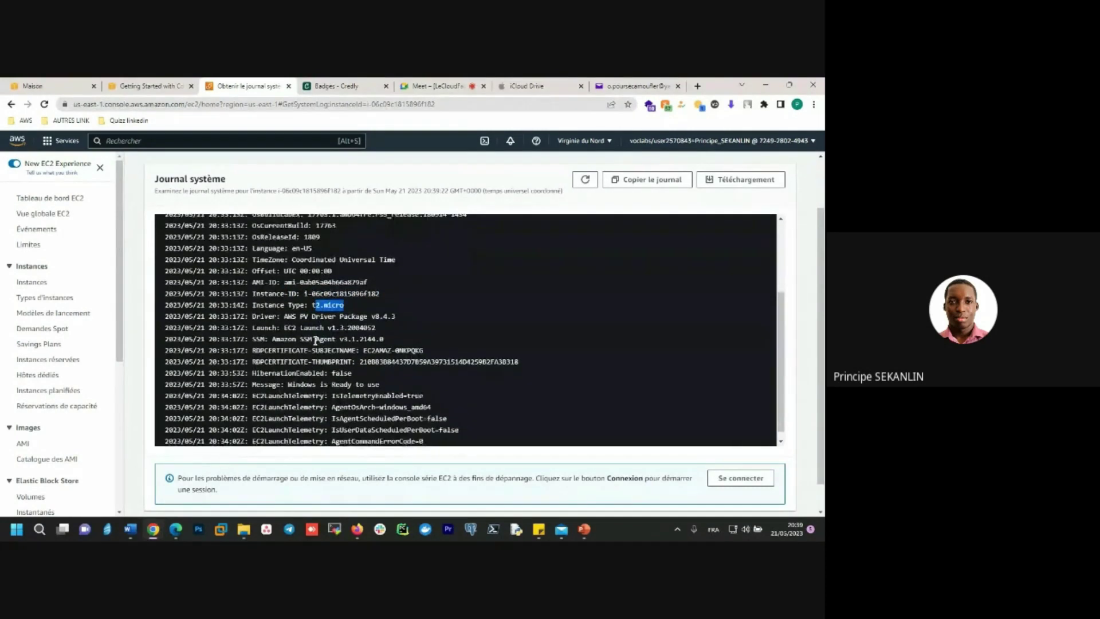
scroll(316, 341, "down", 1)
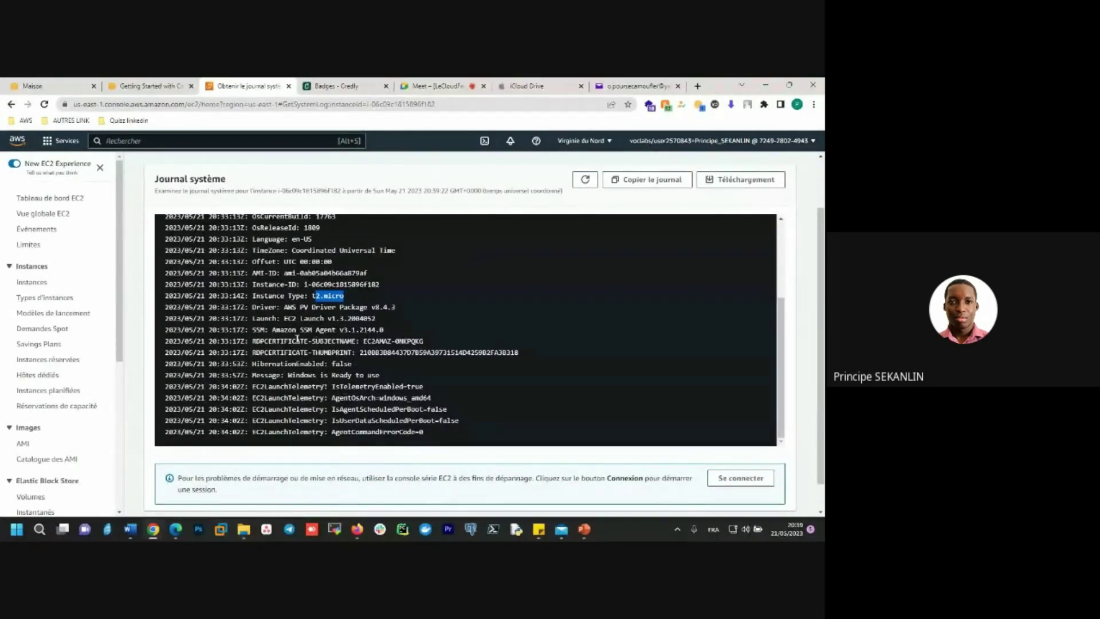
left_click_drag(376, 319, 252, 311)
left_click(253, 315)
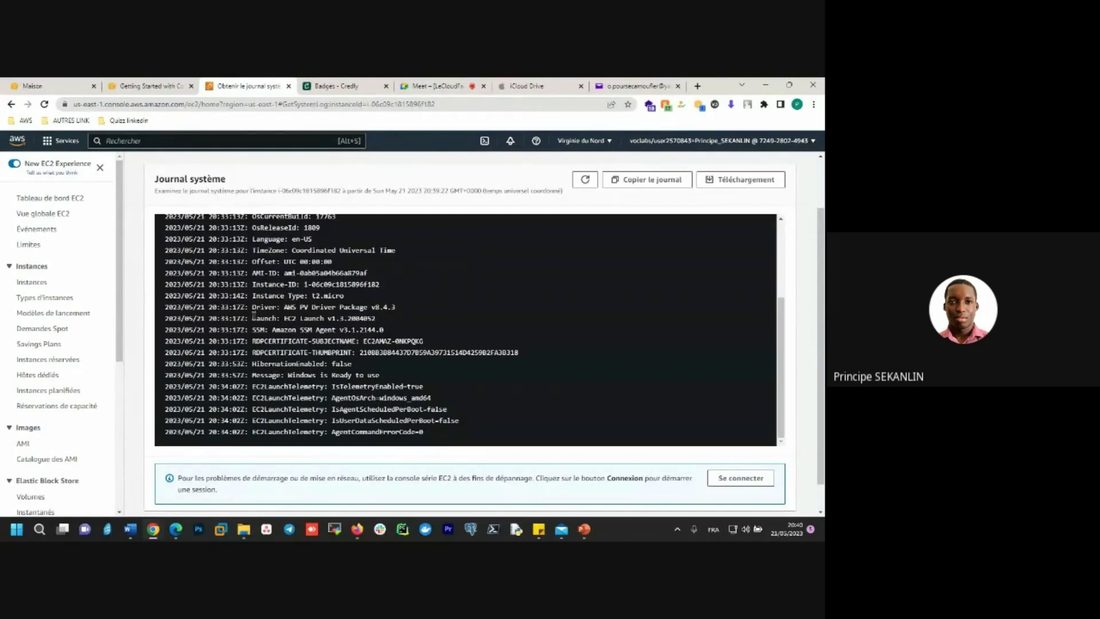
double_click(305, 376)
scroll(380, 378, "down", 1)
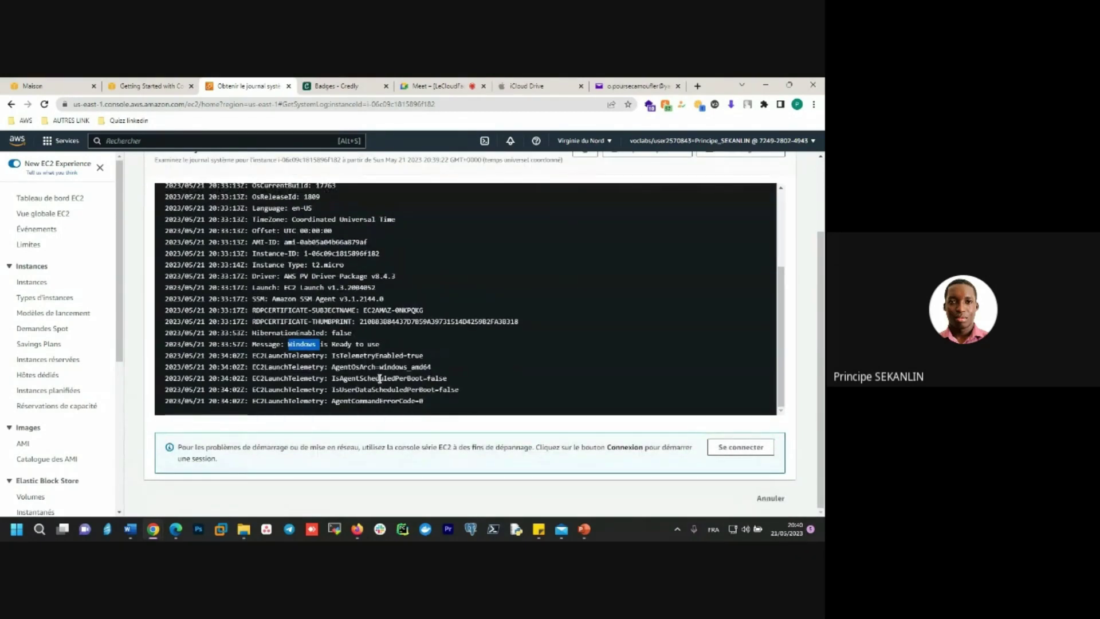
scroll(379, 378, "up", 3)
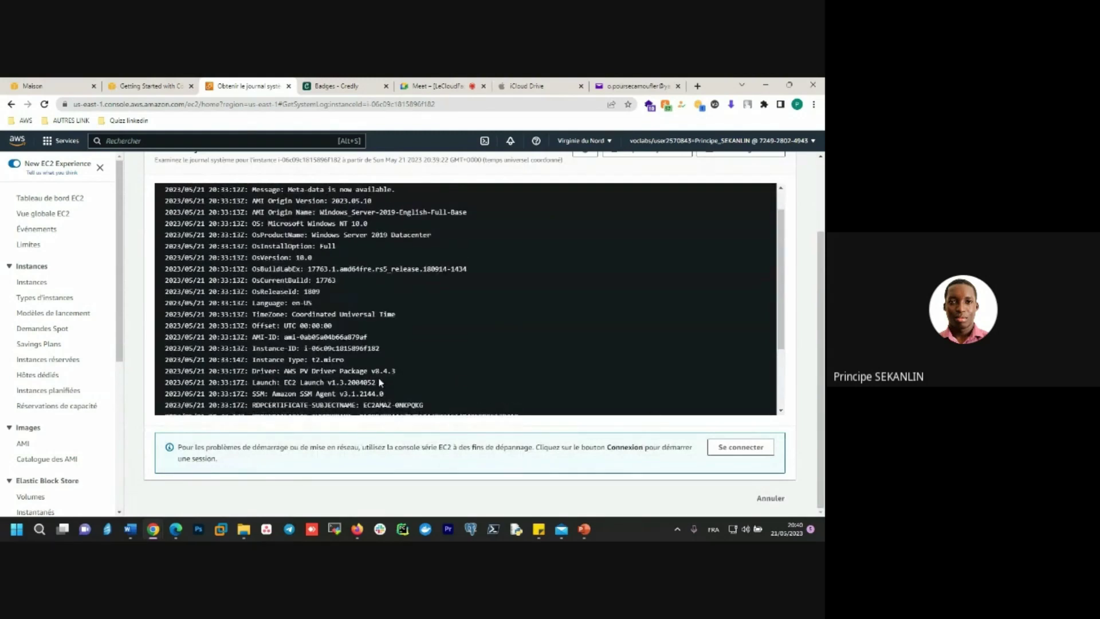
scroll(379, 382, "up", 1)
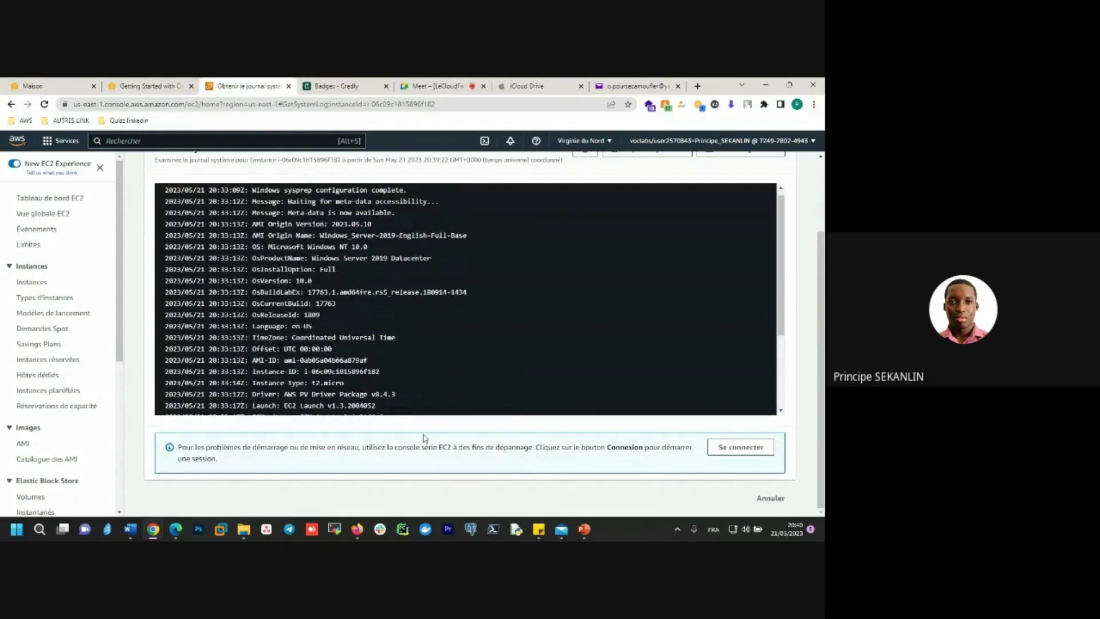
- Switch to the Getting Started with Compute lab and read the Tâche 2 monitoring instructions up to the instance screenshot step
left_click(159, 83)
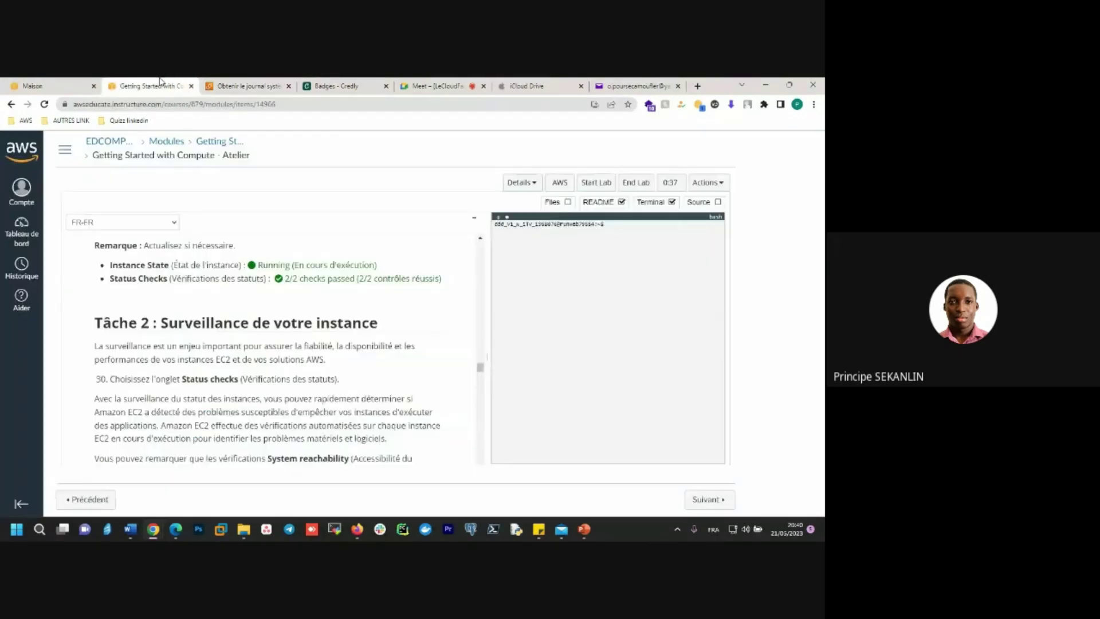
scroll(327, 293, "down", 1)
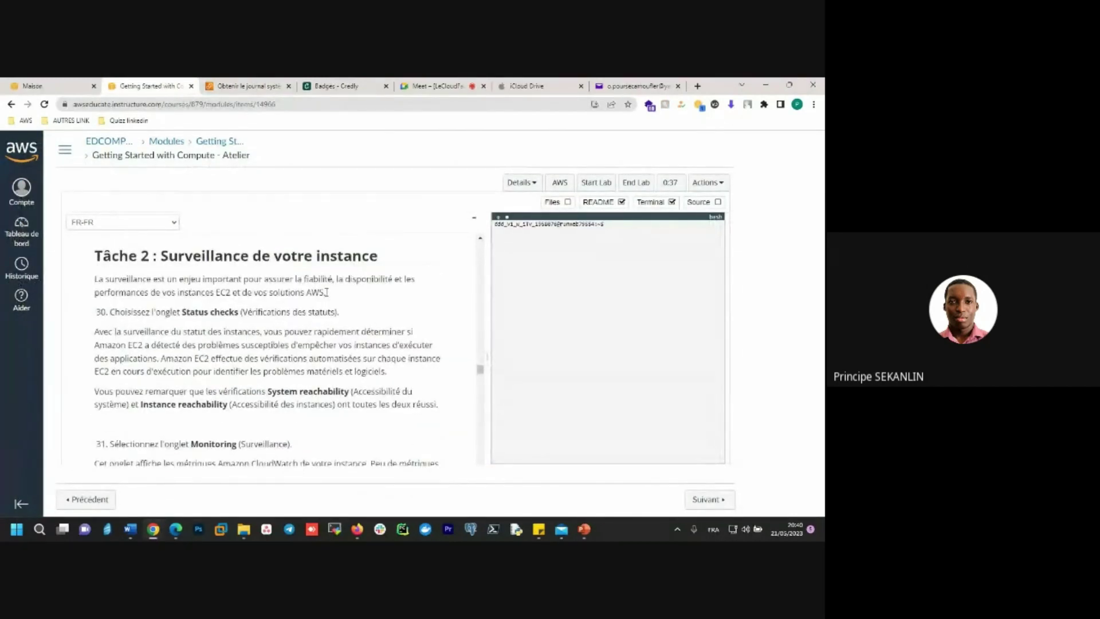
scroll(326, 292, "down", 1)
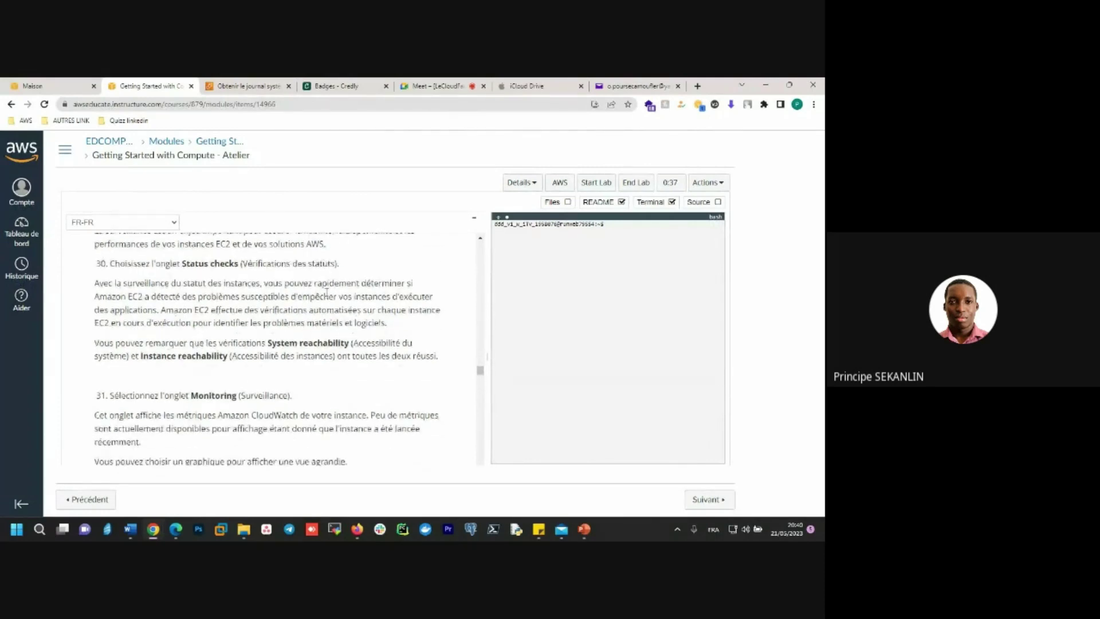
scroll(326, 292, "down", 2)
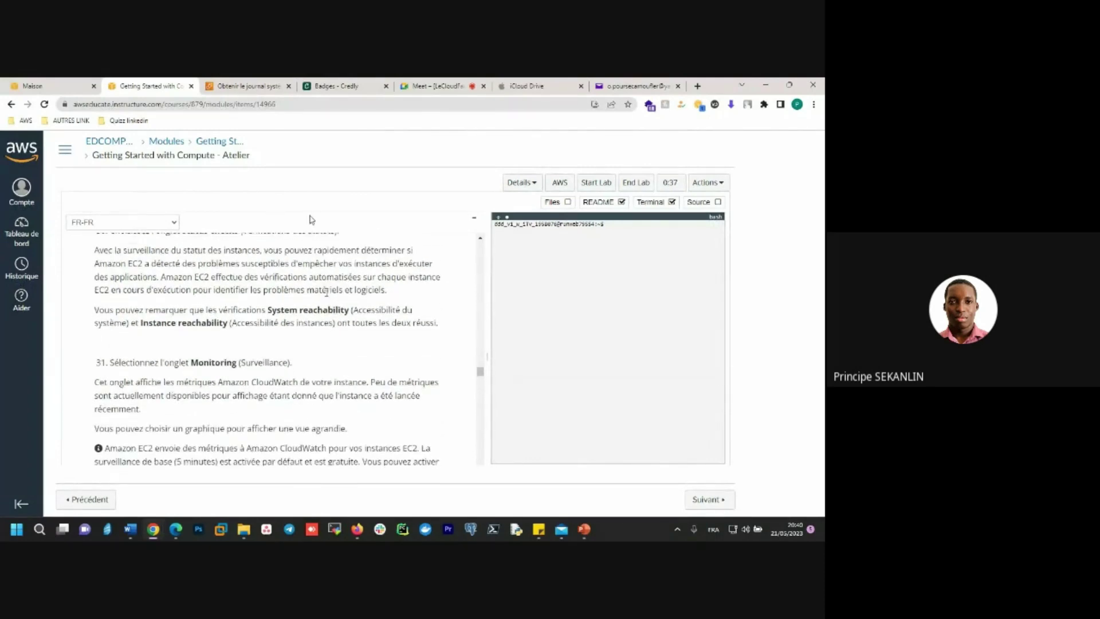
scroll(303, 285, "down", 3)
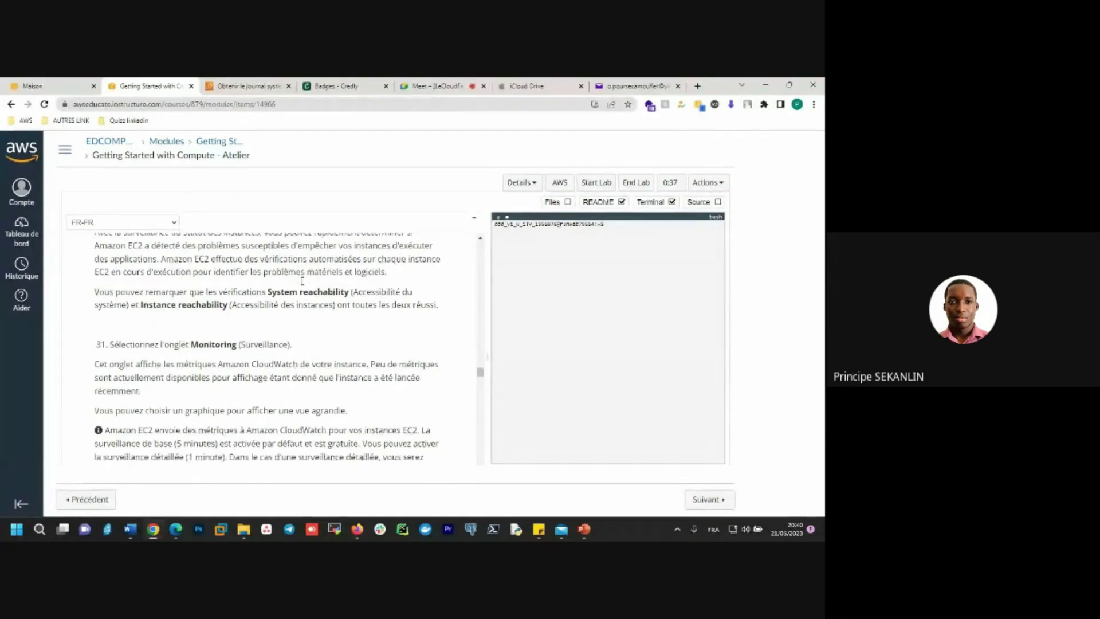
scroll(303, 285, "down", 2)
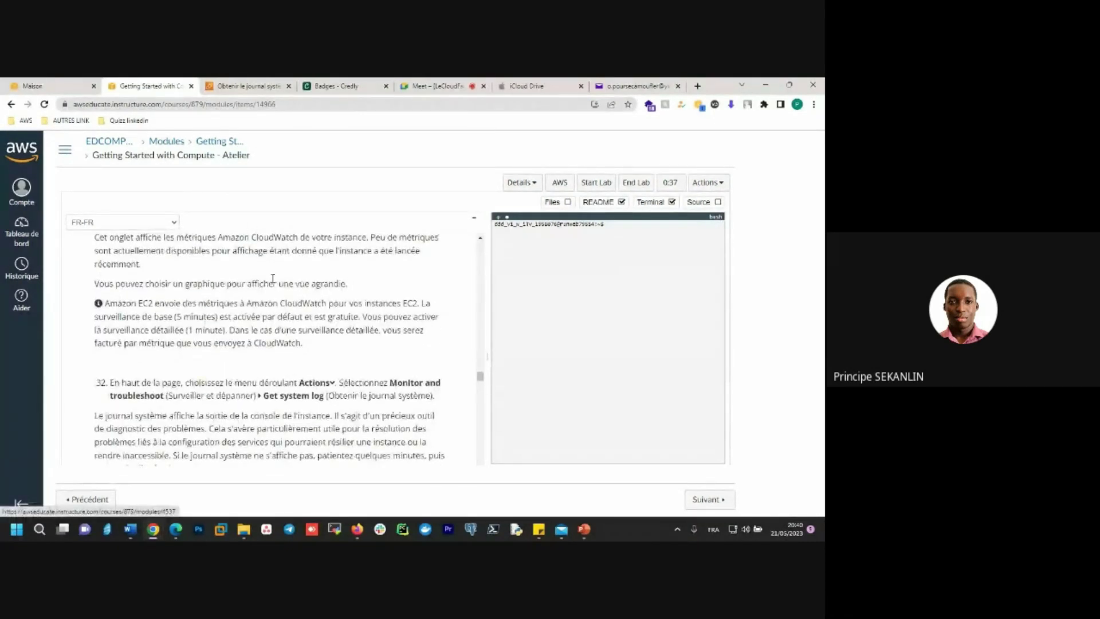
scroll(272, 279, "down", 5)
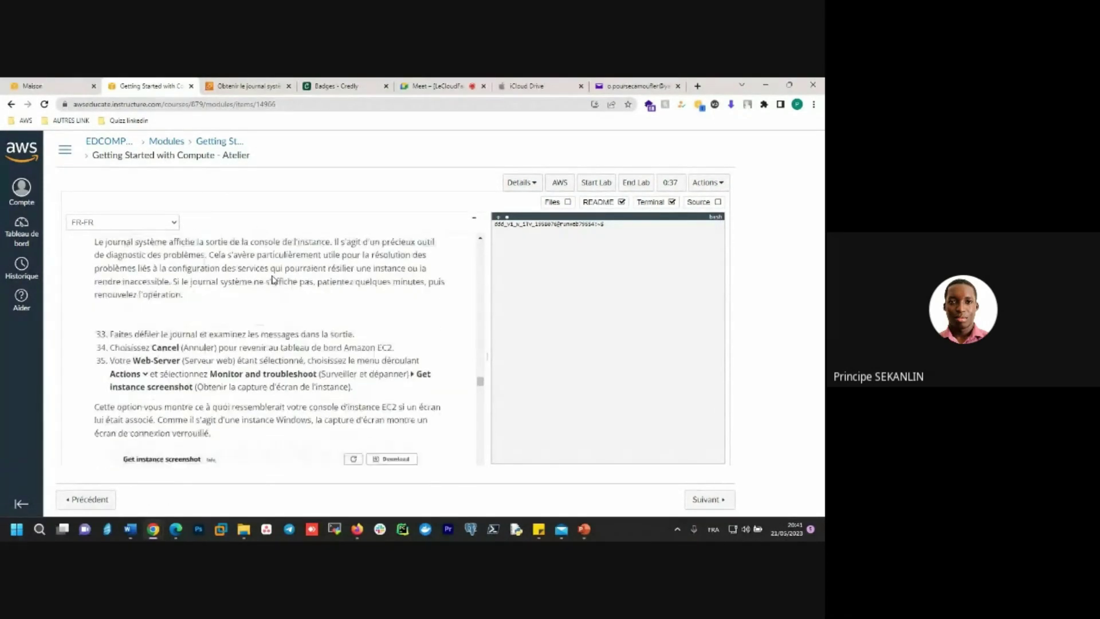
scroll(286, 343, "down", 2)
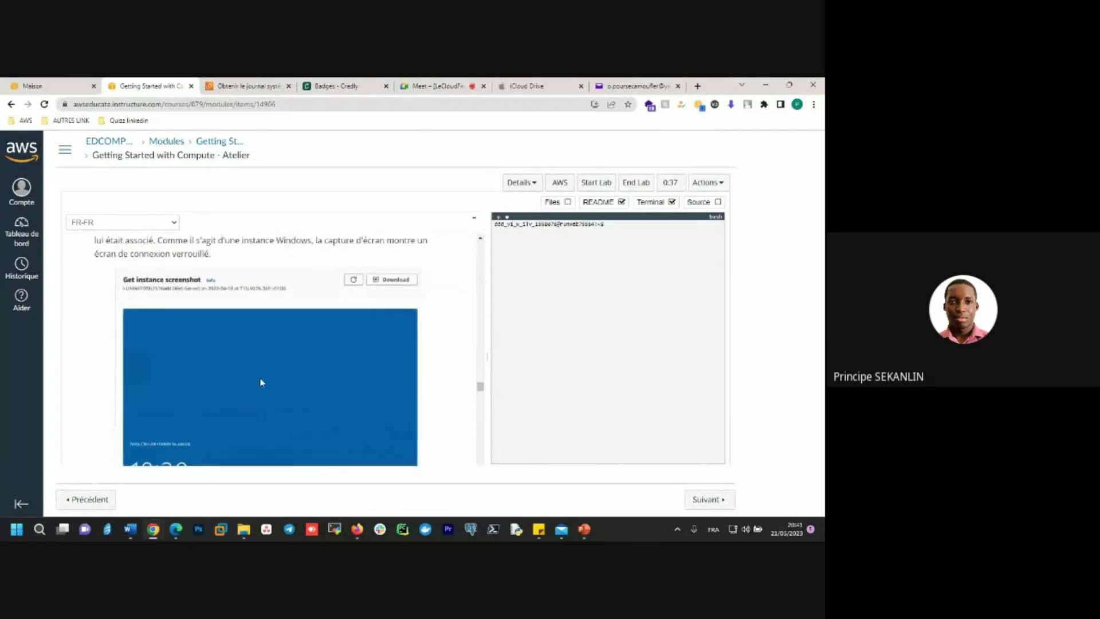
- Get the Web-Server instance's screenshot (Obtenir la capture de l'instance) from the EC2 instances list and look over the captured image
left_click(237, 85)
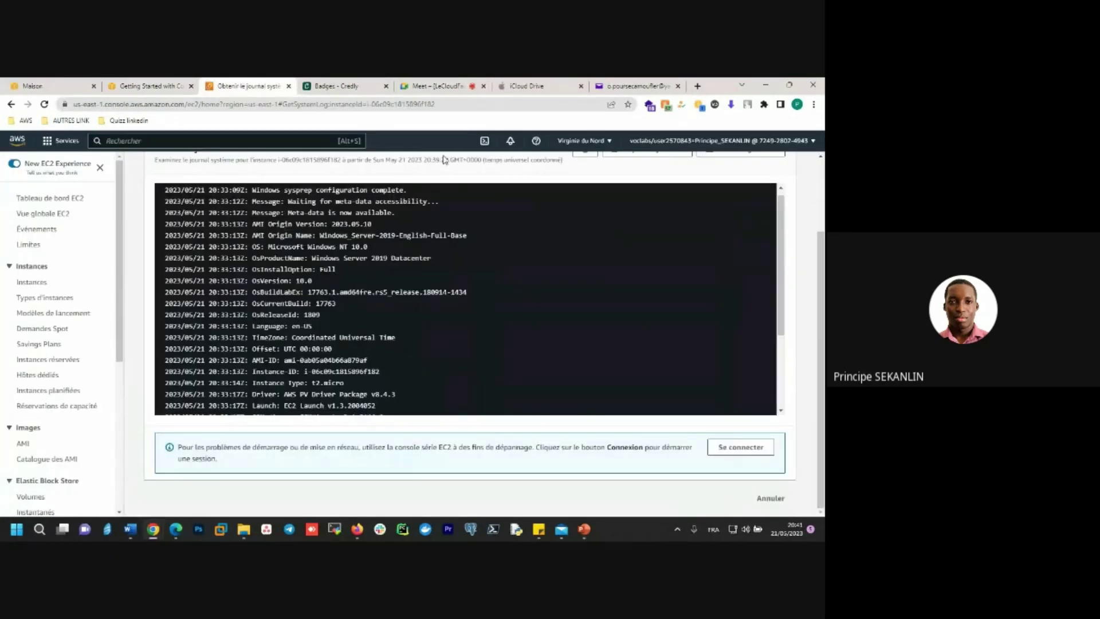
scroll(335, 220, "up", 2)
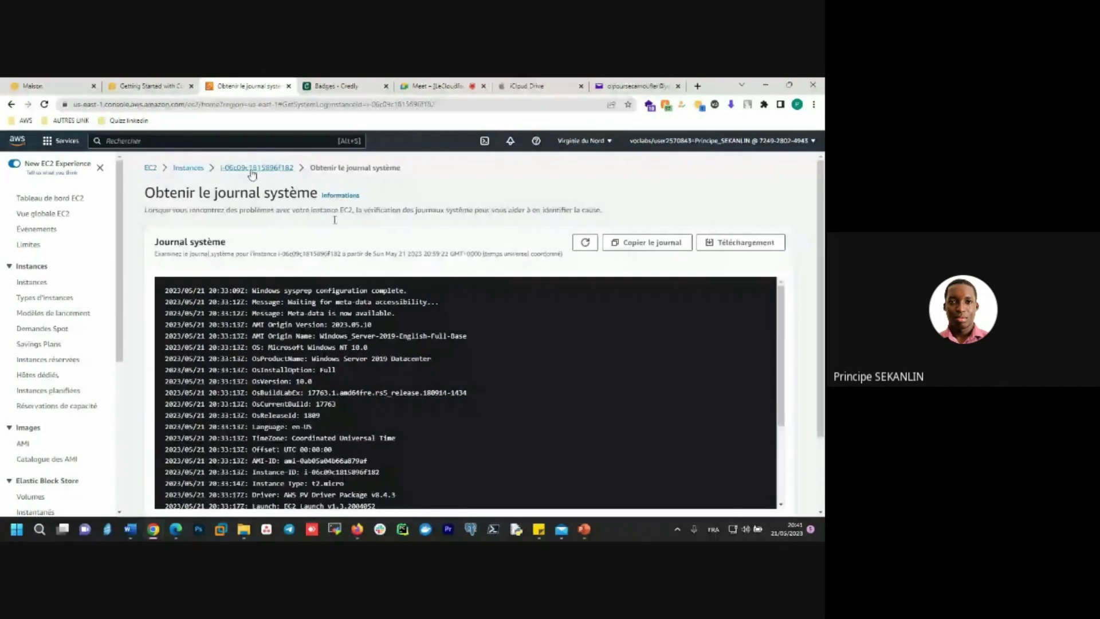
left_click(188, 167)
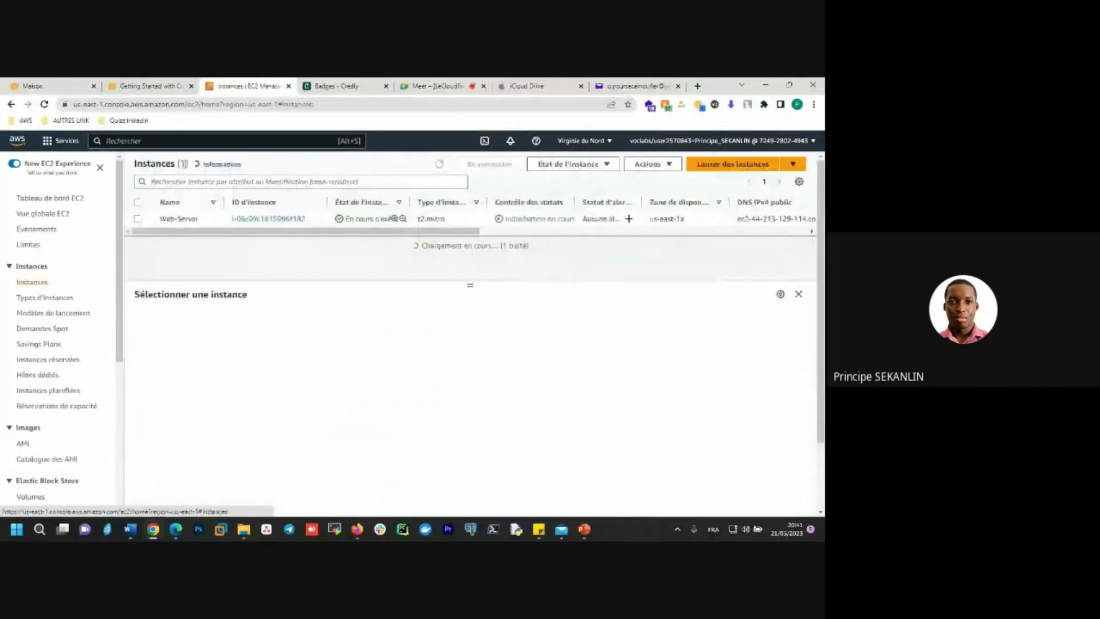
left_click(137, 219)
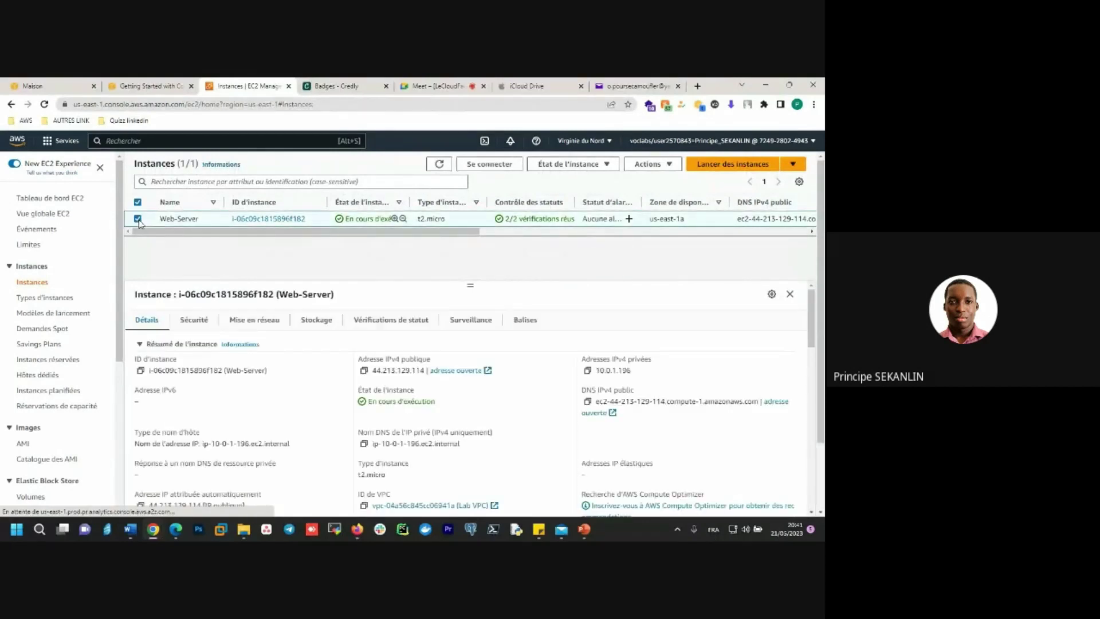
left_click(658, 163)
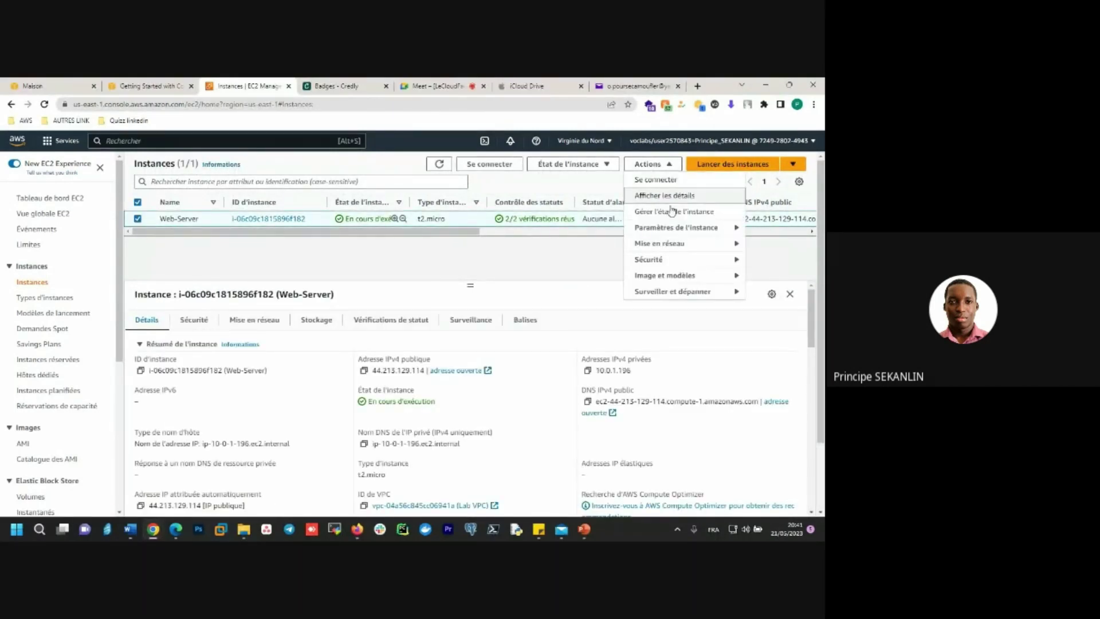
mouse_move(682, 294)
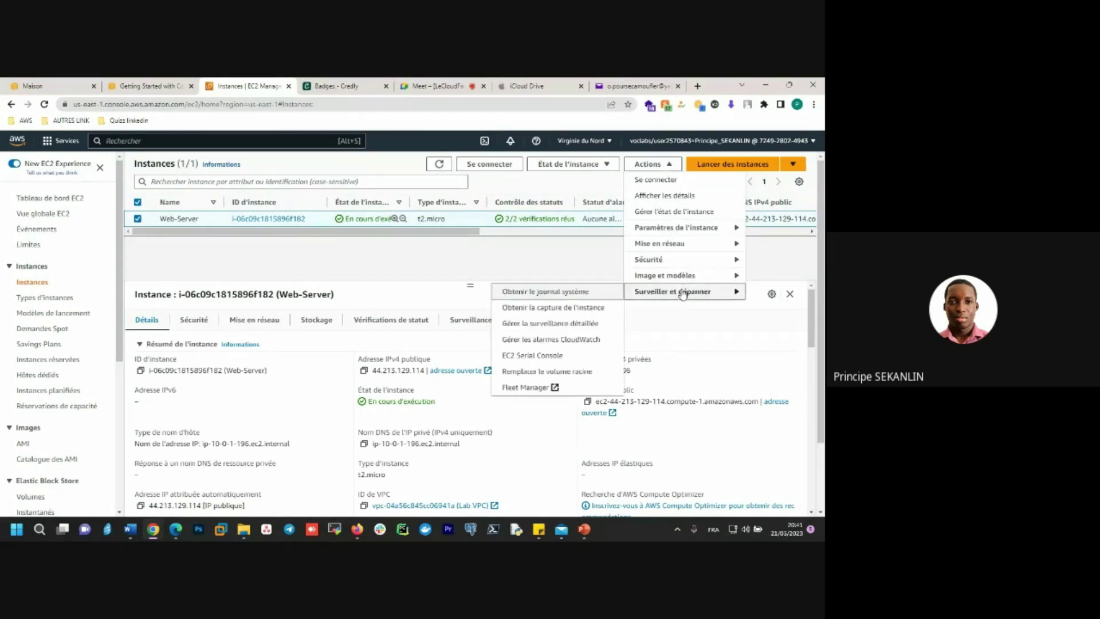
left_click(568, 308)
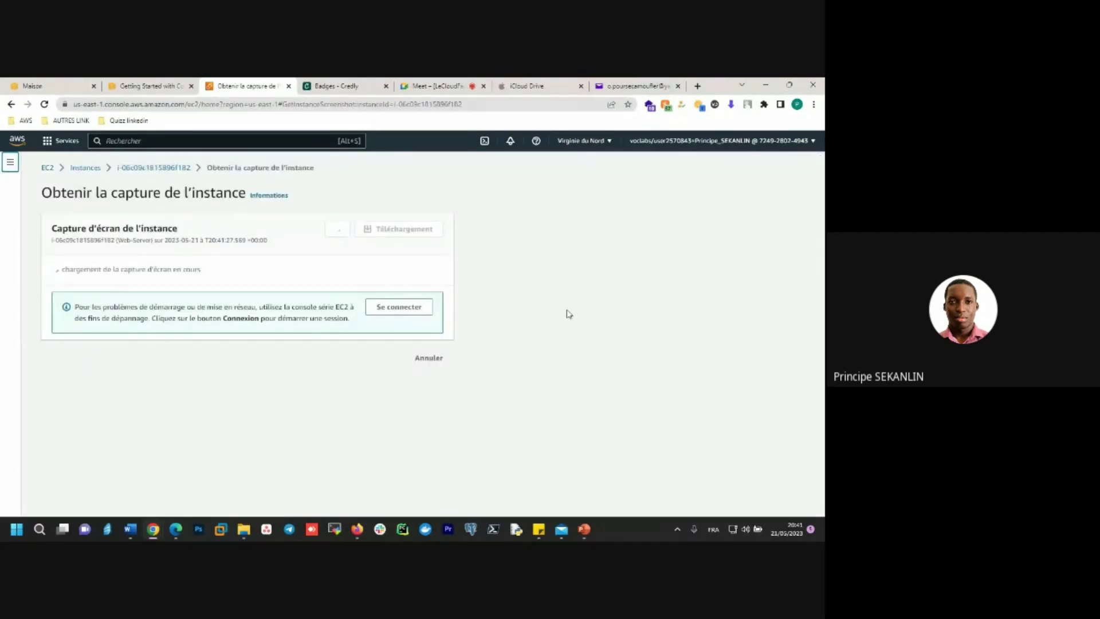
scroll(568, 314, "down", 1)
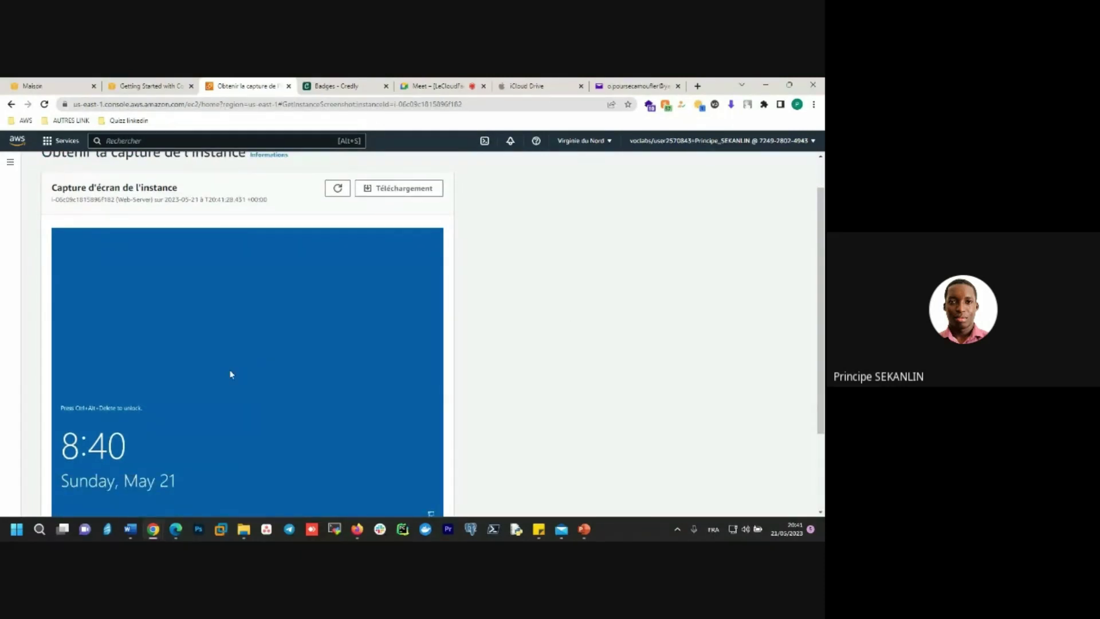
scroll(220, 394, "down", 3)
scroll(221, 399, "up", 4)
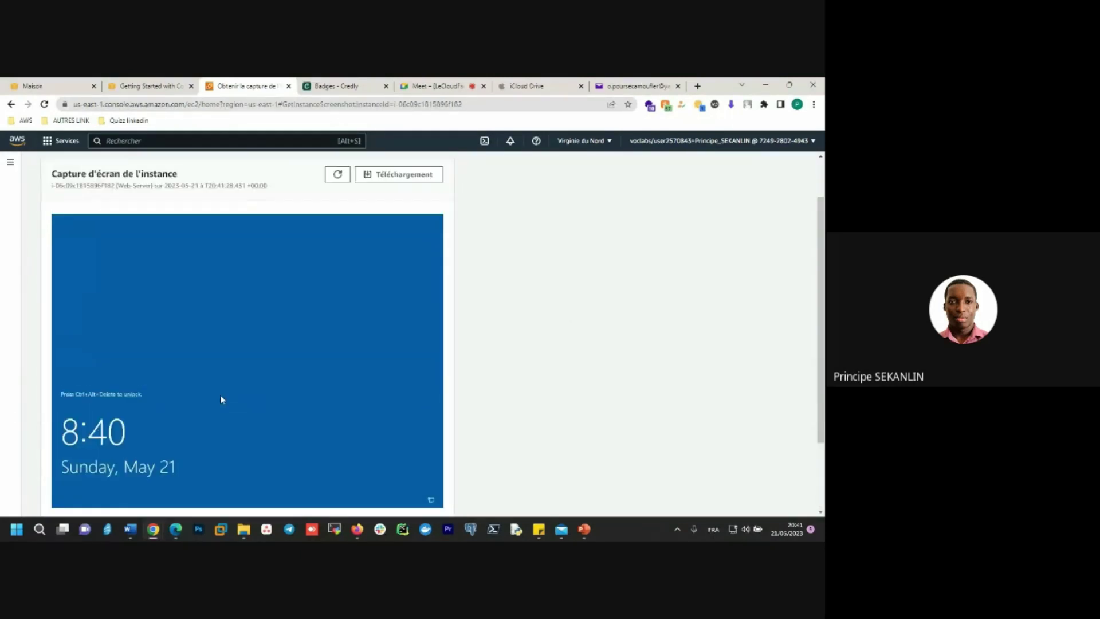
- Switch to the Getting Started with Compute lab and read the end of Tâche 2 and the first Tâche 3 instructions
left_click(148, 86)
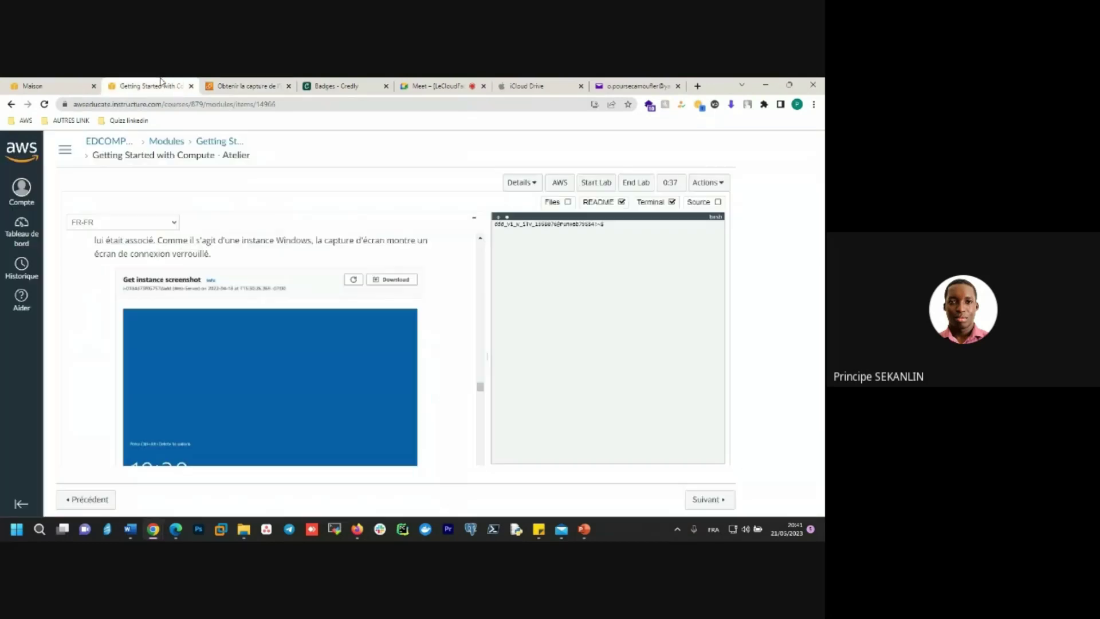
scroll(289, 325, "down", 2)
scroll(289, 327, "down", 3)
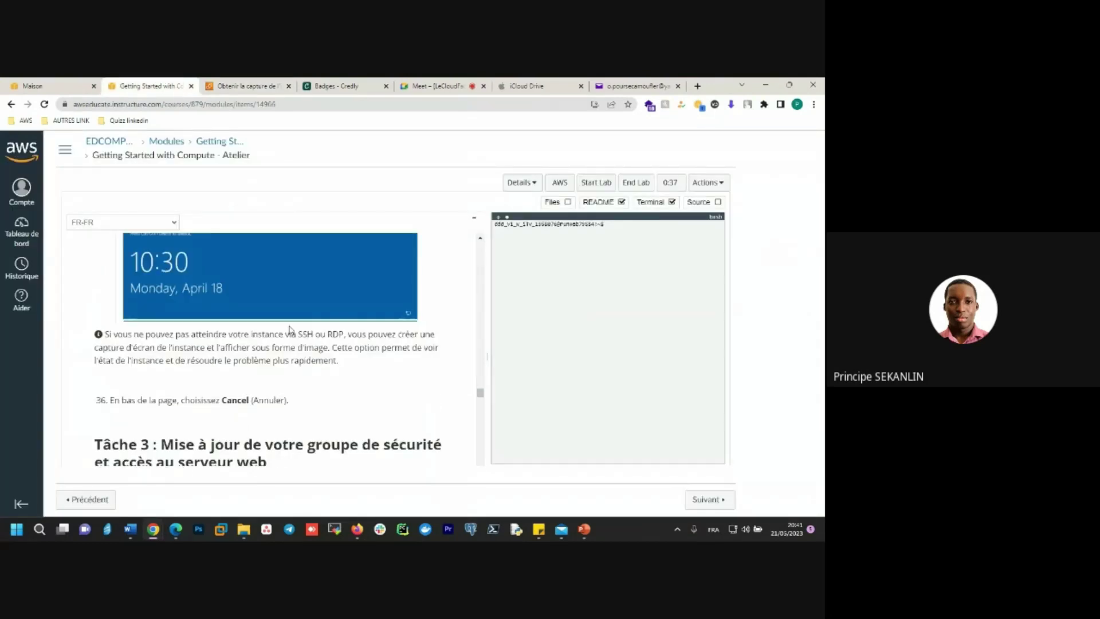
scroll(290, 325, "down", 1)
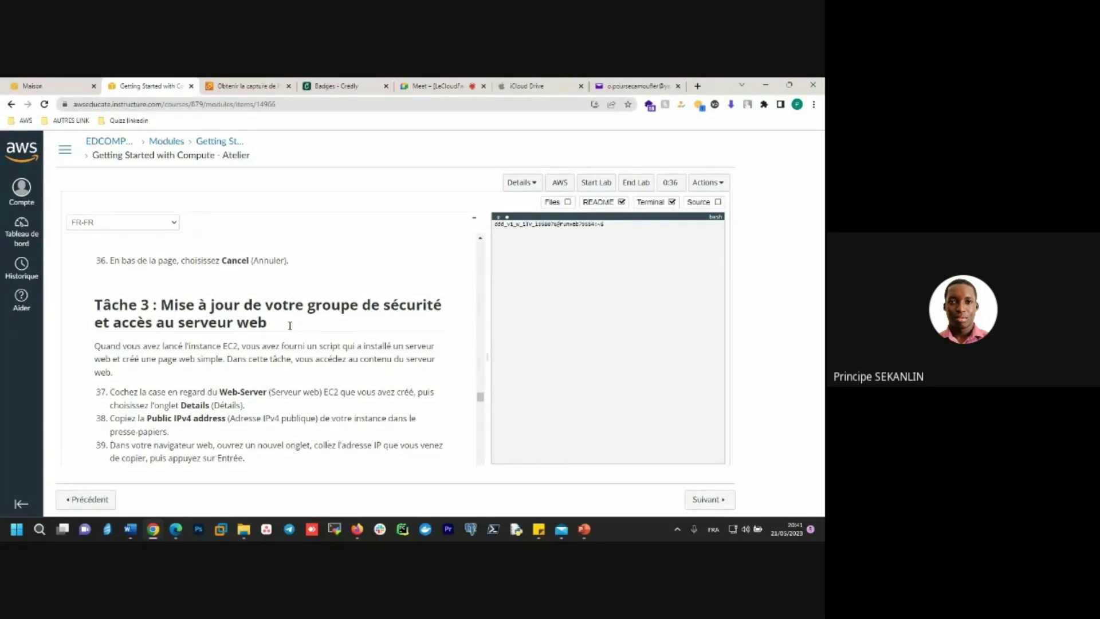
scroll(289, 325, "down", 2)
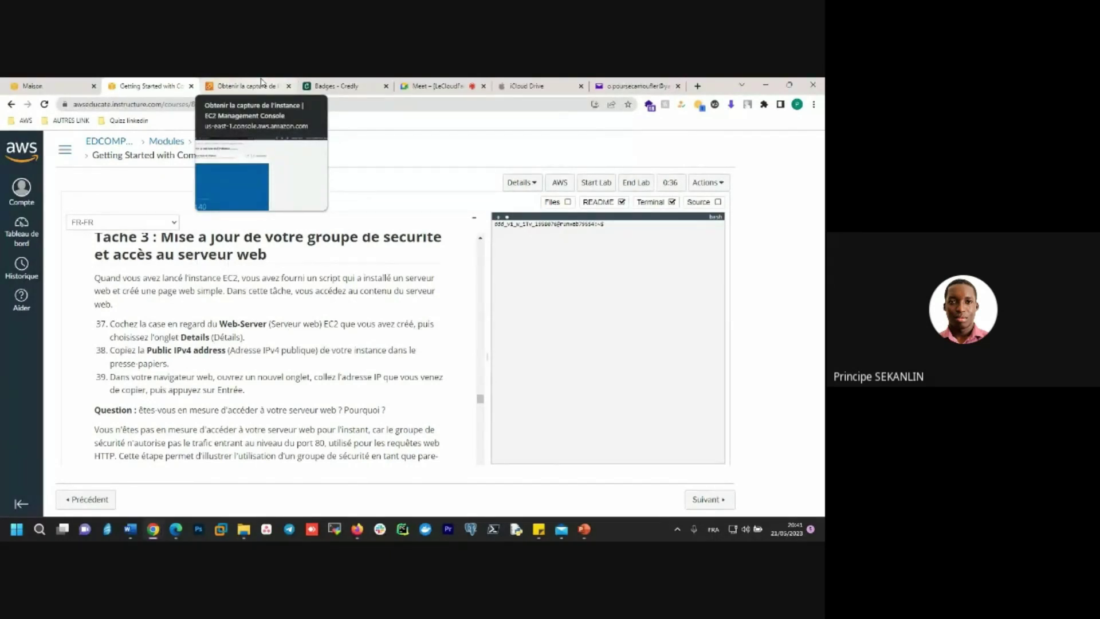
- Return to the EC2 instances list, select Web-Server to show its Détails, and dismiss the error banner
left_click(261, 82)
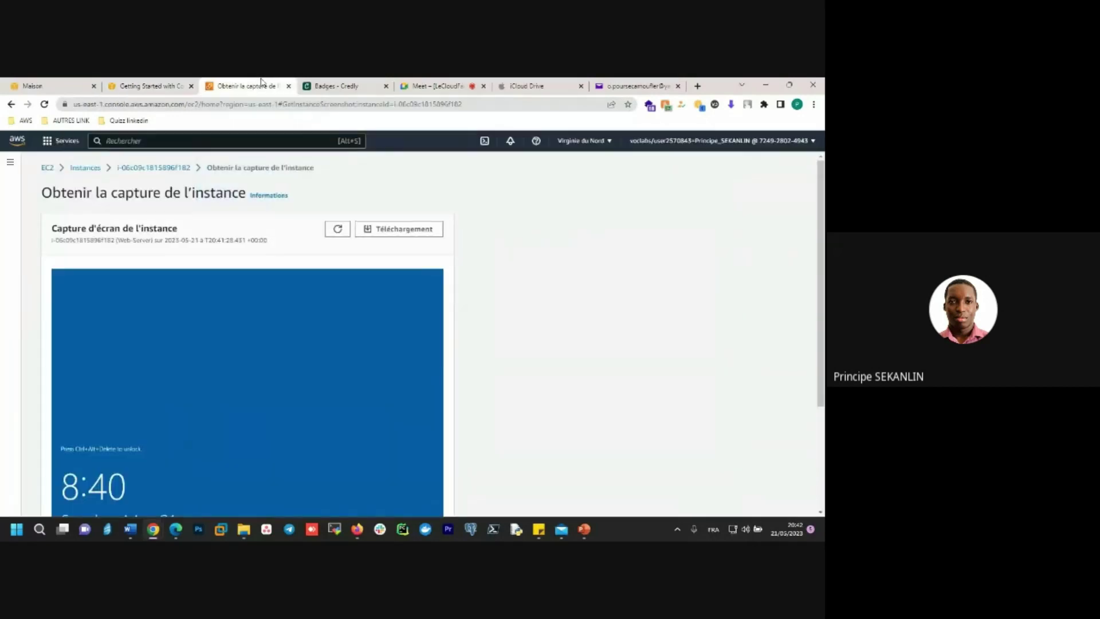
left_click(86, 168)
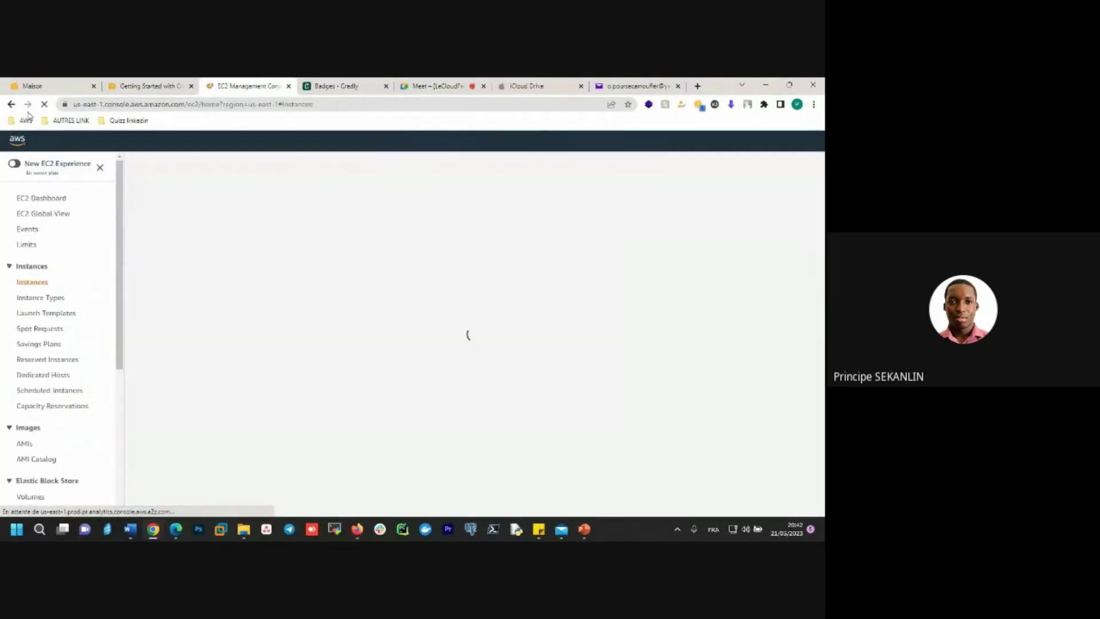
left_click(11, 104)
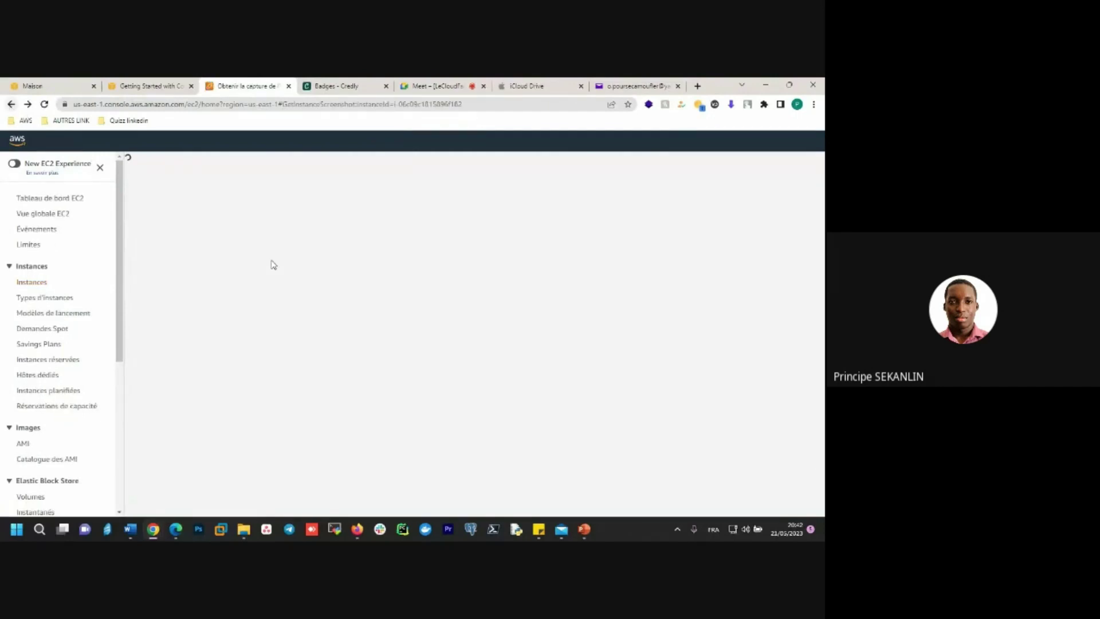
left_click(85, 168)
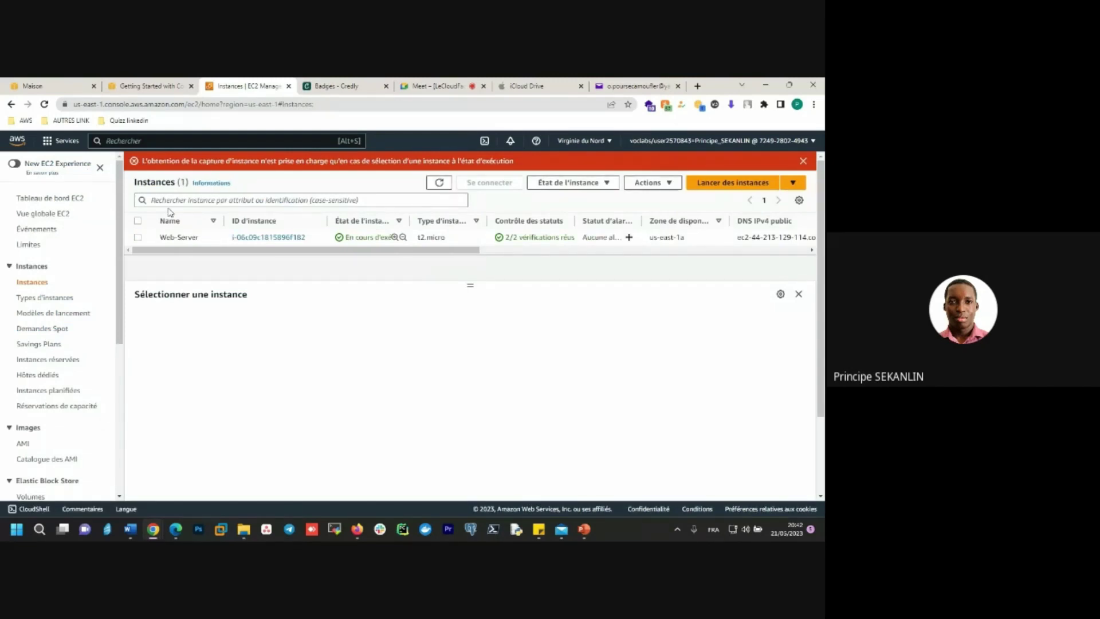
left_click(138, 237)
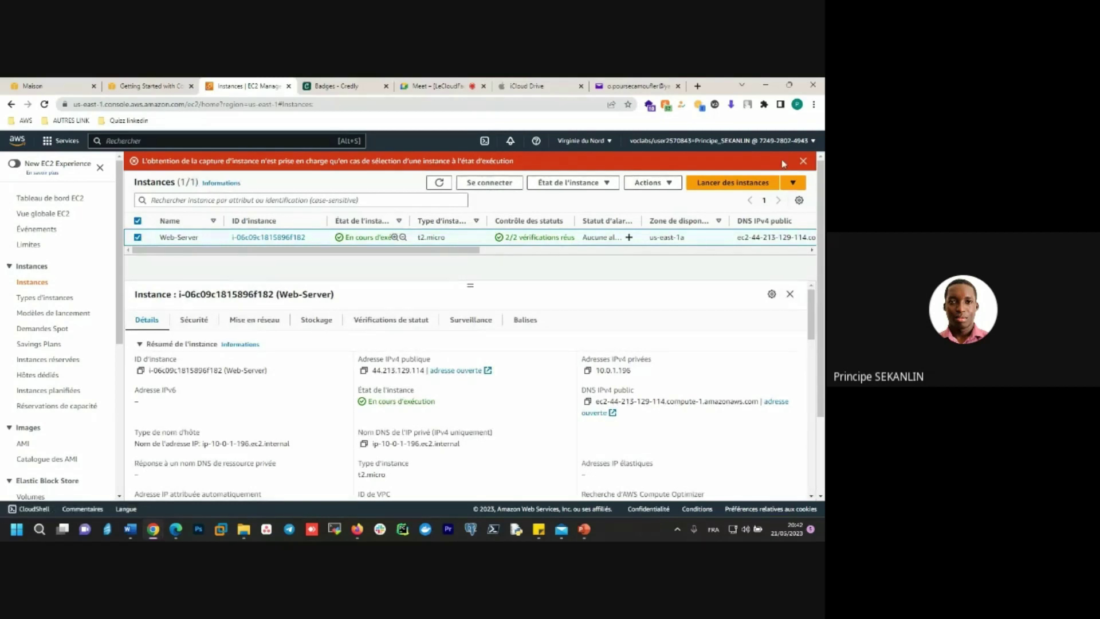
left_click(802, 161)
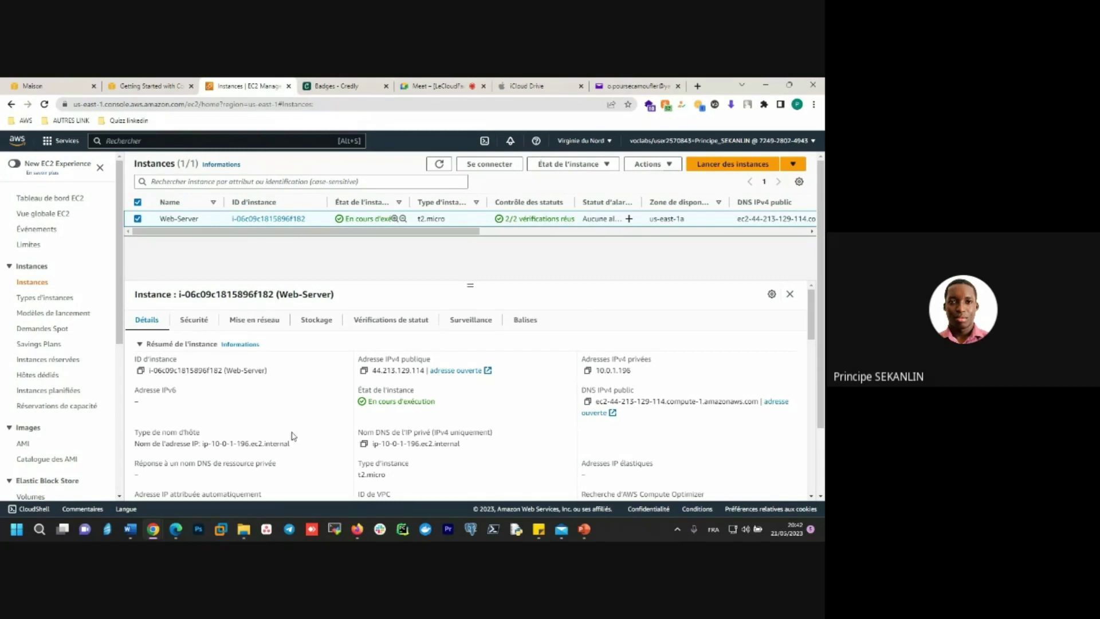
scroll(292, 435, "down", 1)
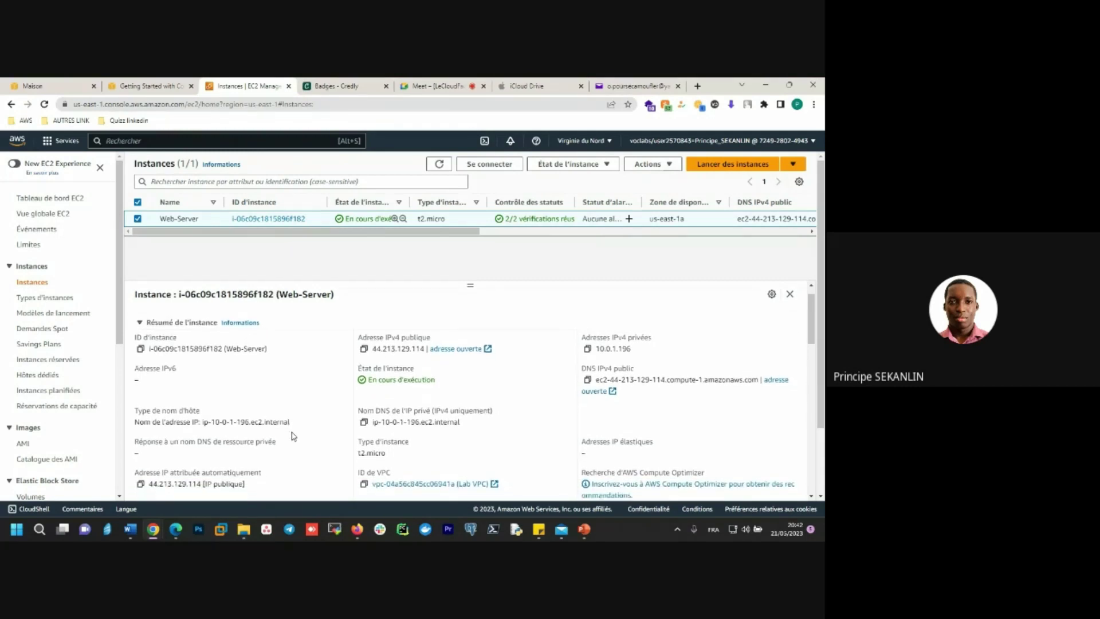
scroll(292, 436, "up", 1)
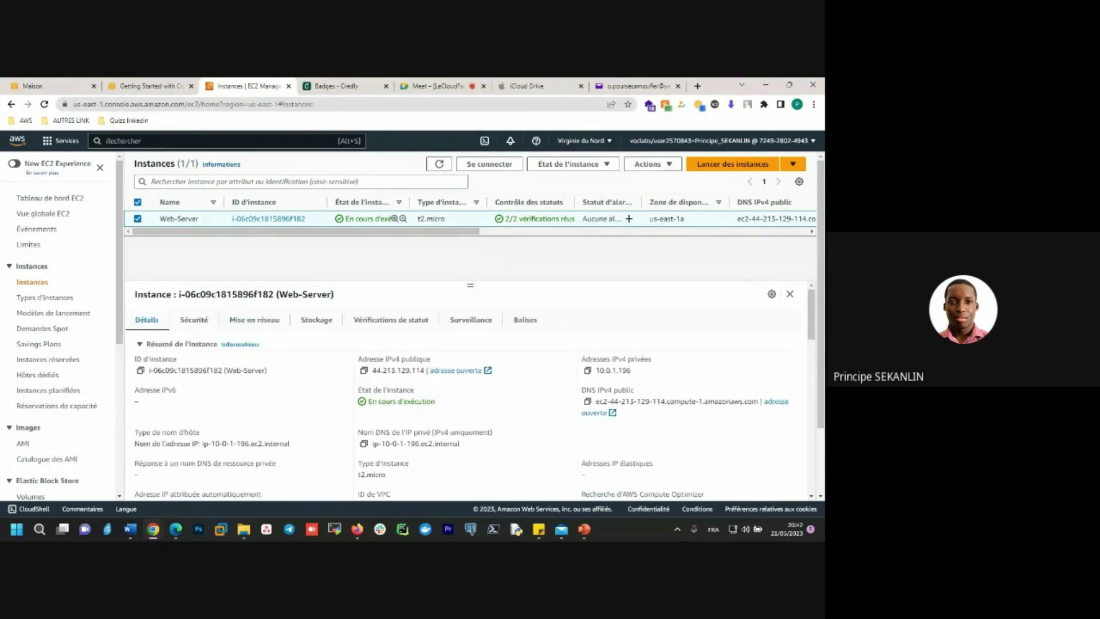
- Try to open the Web-Server's public IPv4 address through its adresse ouverte link, and close the page
left_click(457, 371)
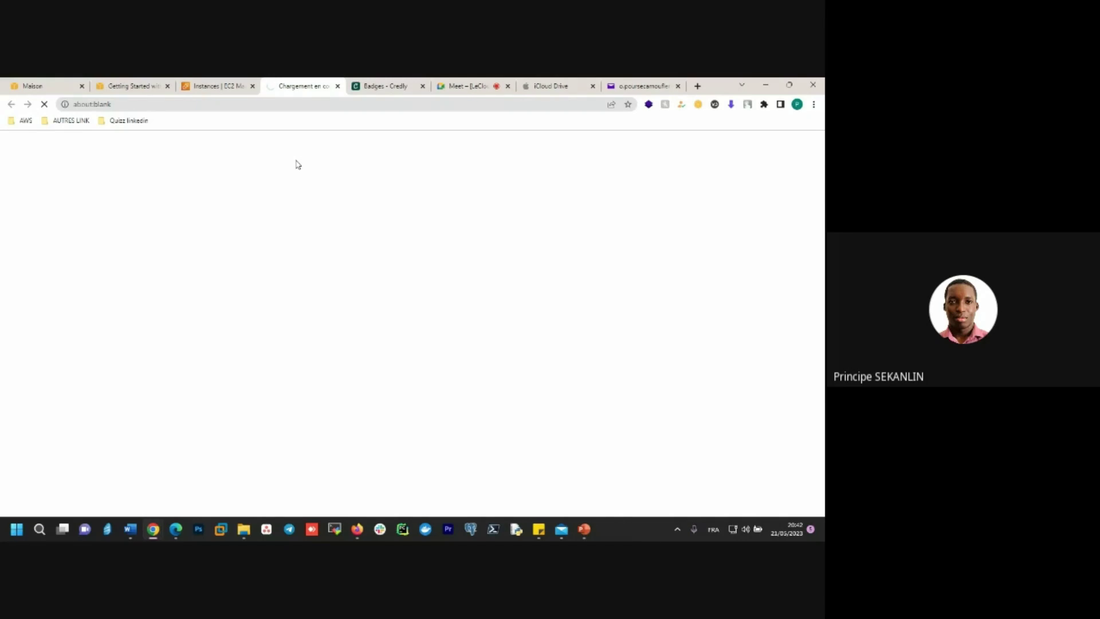
left_click(215, 84)
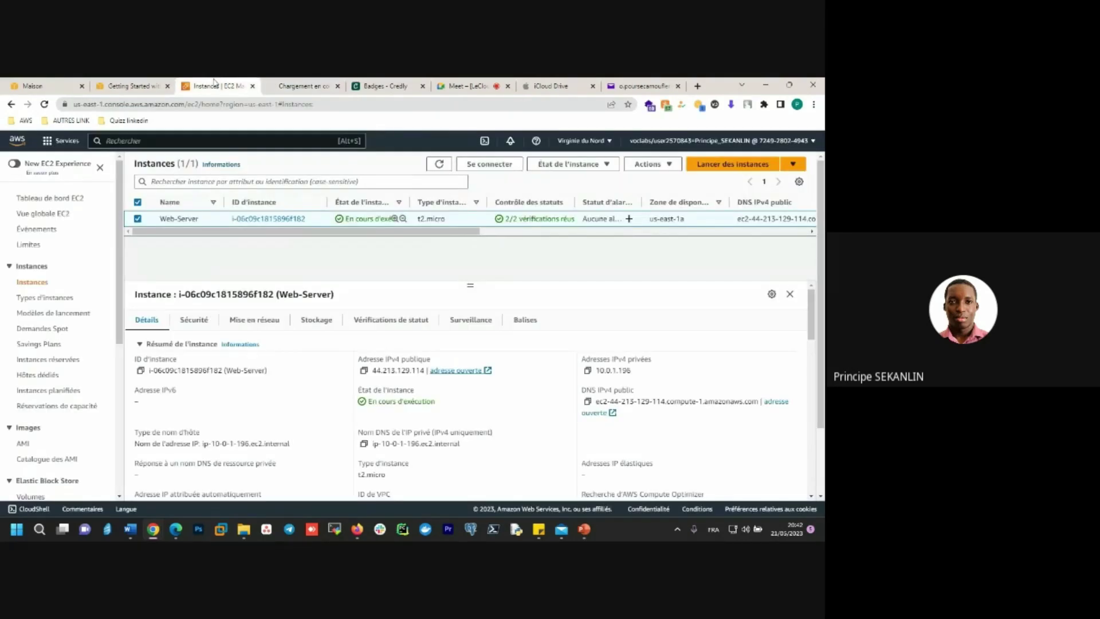
left_click(303, 85)
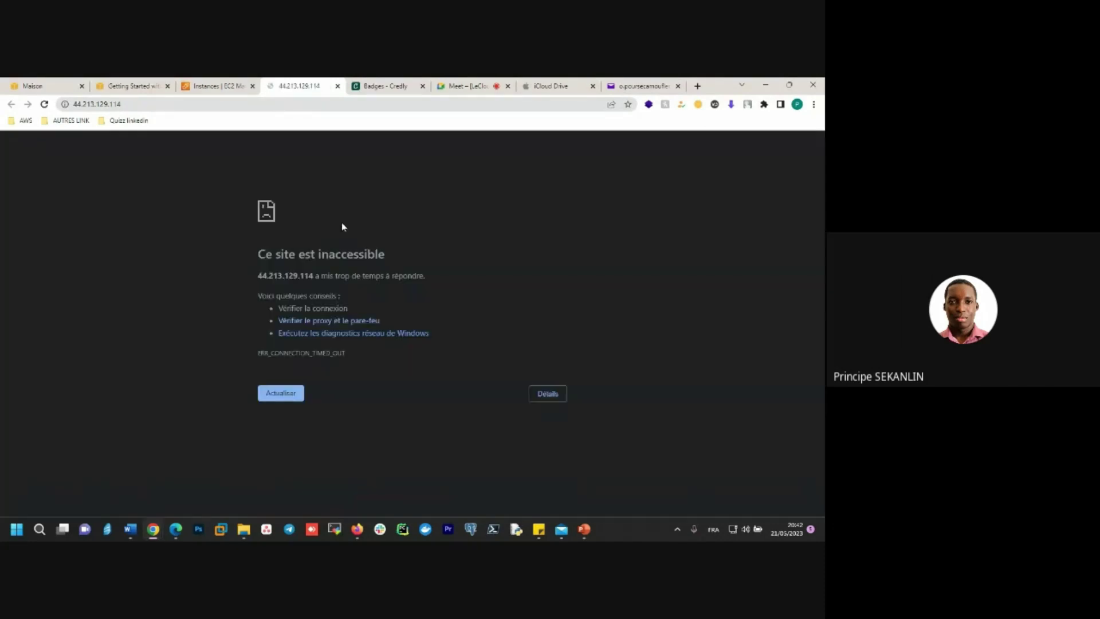
left_click(341, 87)
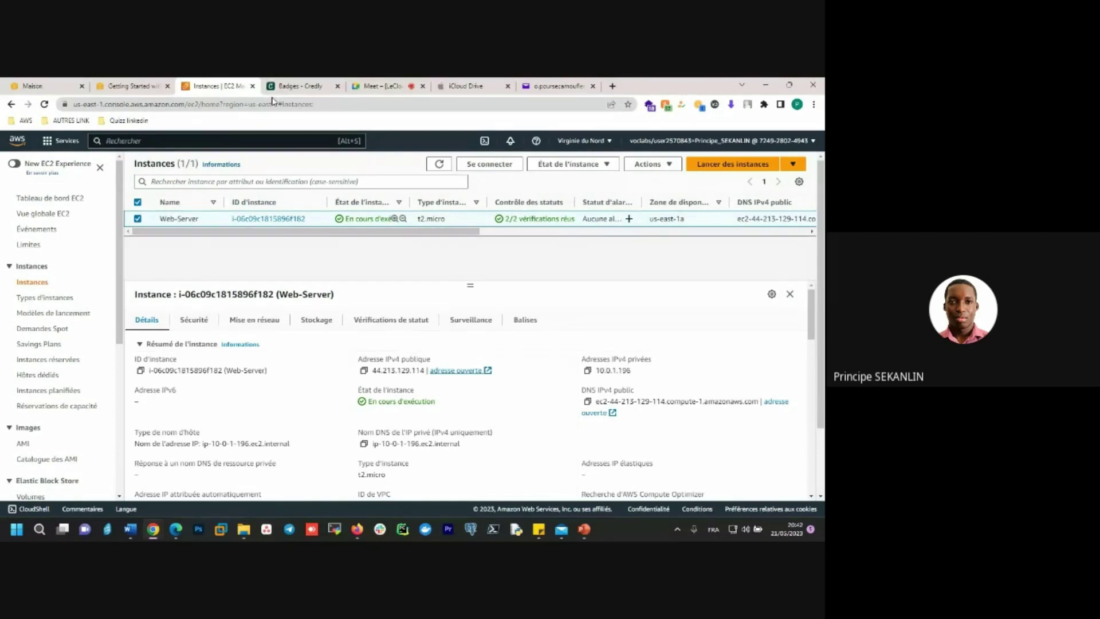
- Copy the Web-Server's public IPv4 address and load 44.213.129.114 in a new browser tab
left_click(363, 370)
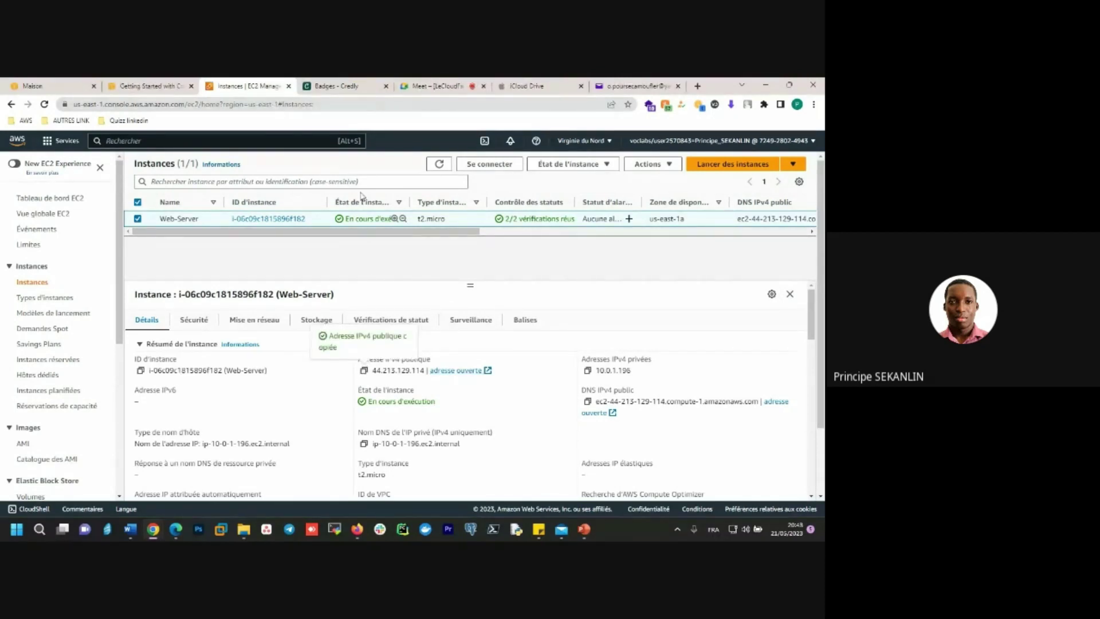
key("ctrl+t")
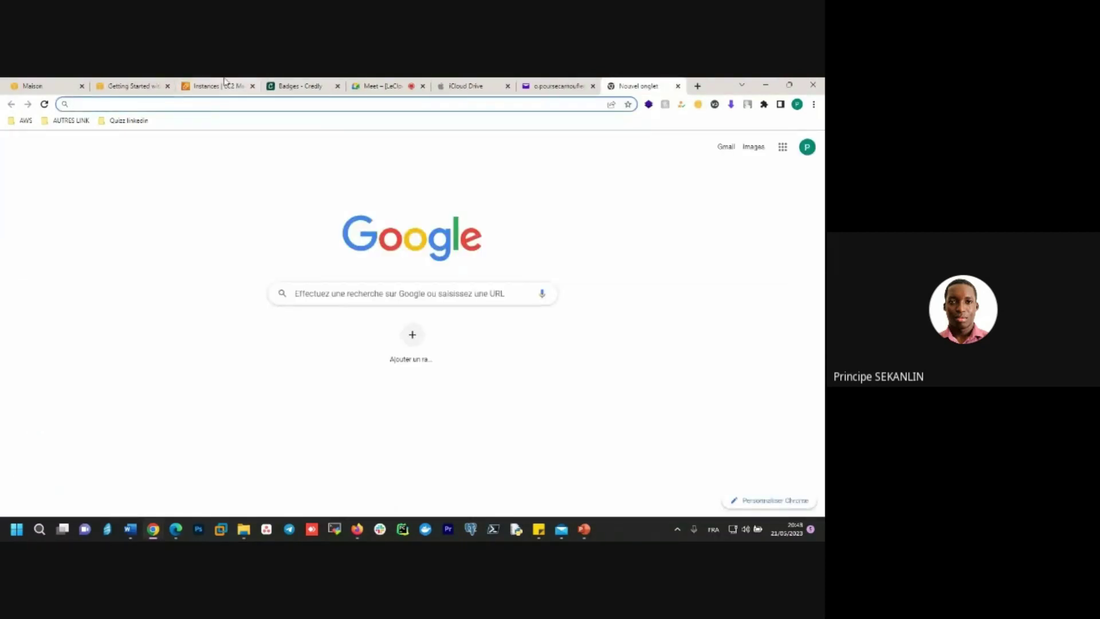
left_click(224, 84)
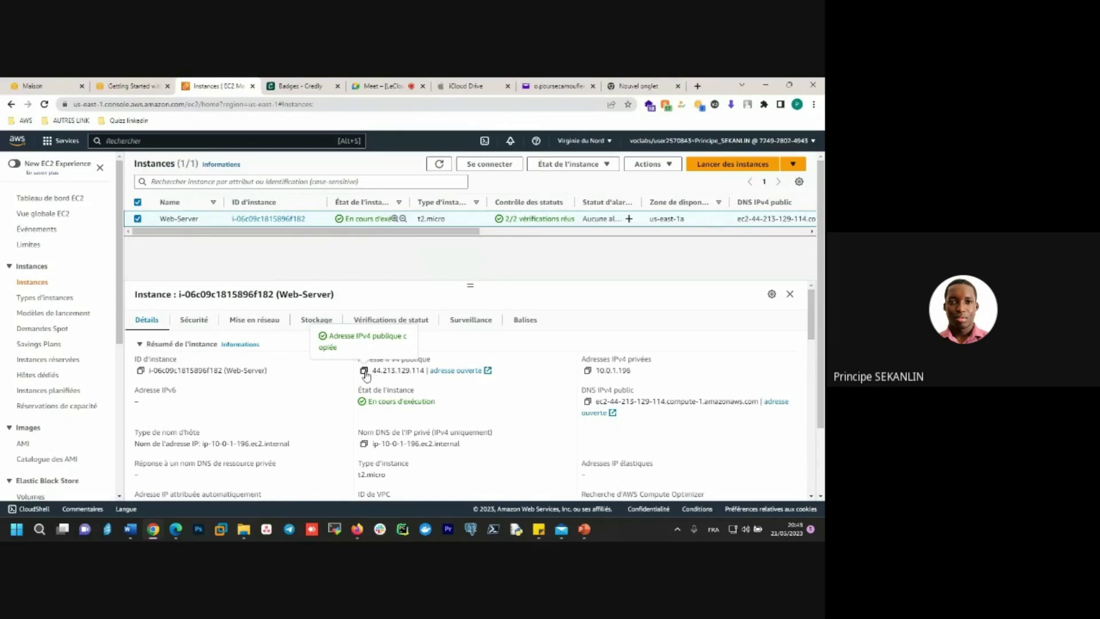
left_click(627, 85)
key("ctrl+v")
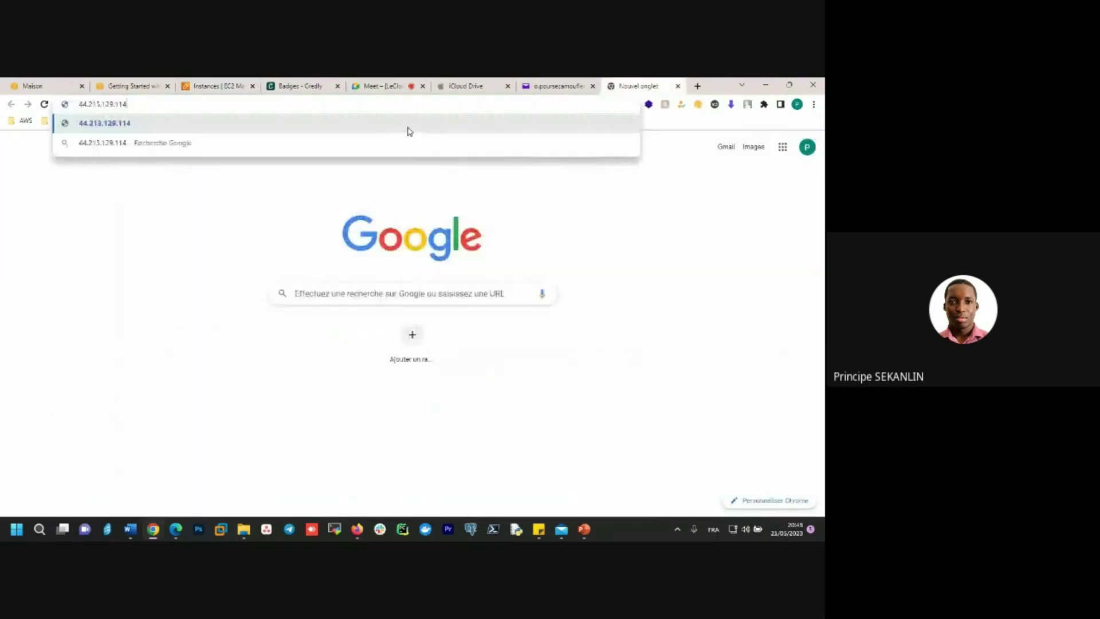
left_click(194, 85)
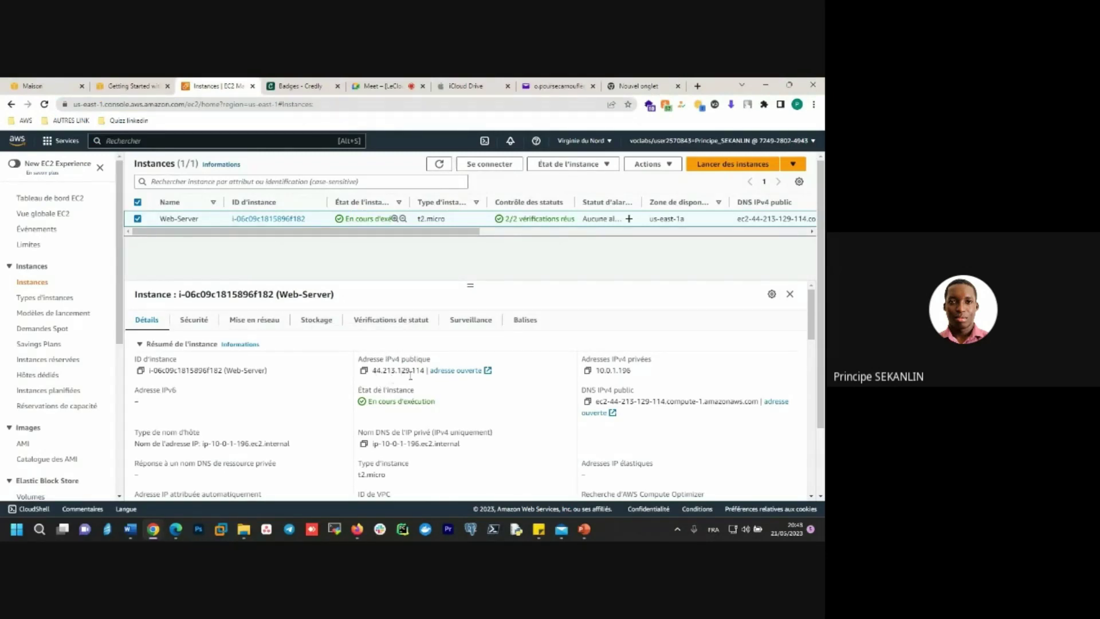
left_click(630, 84)
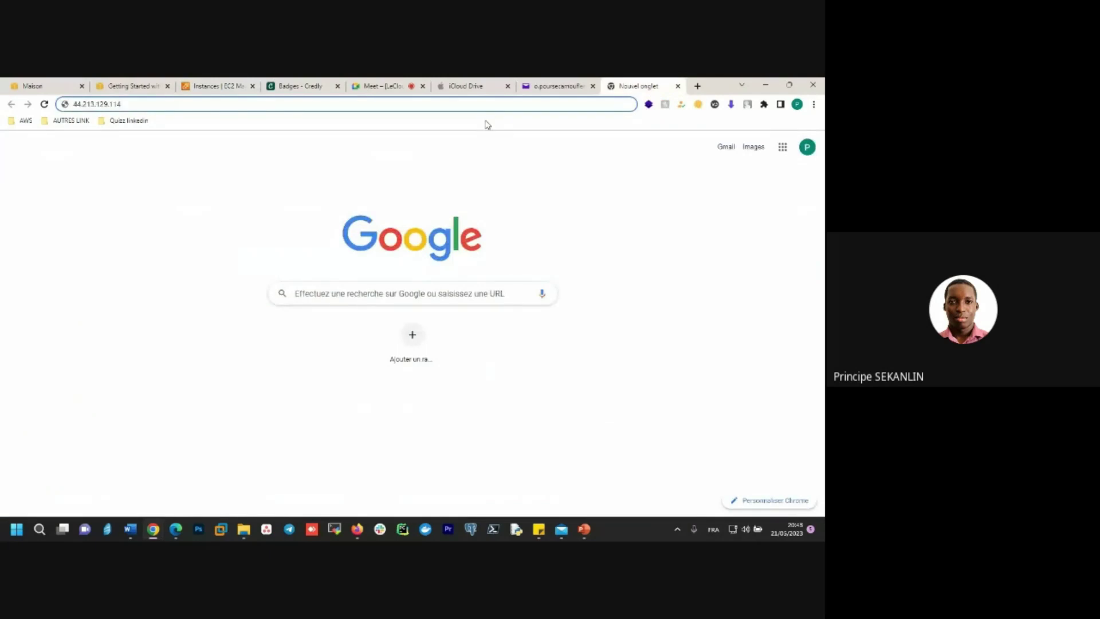
key("Return")
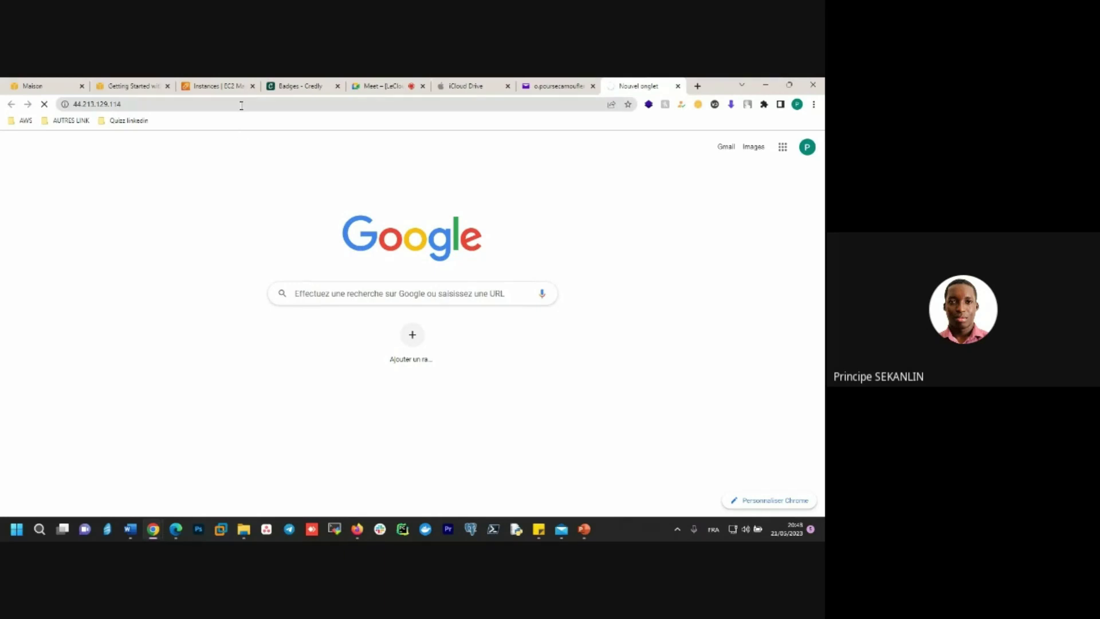
- Return to the lab and read the Tâche 3 question on web server access and the security group explanation for port 80
left_click(224, 84)
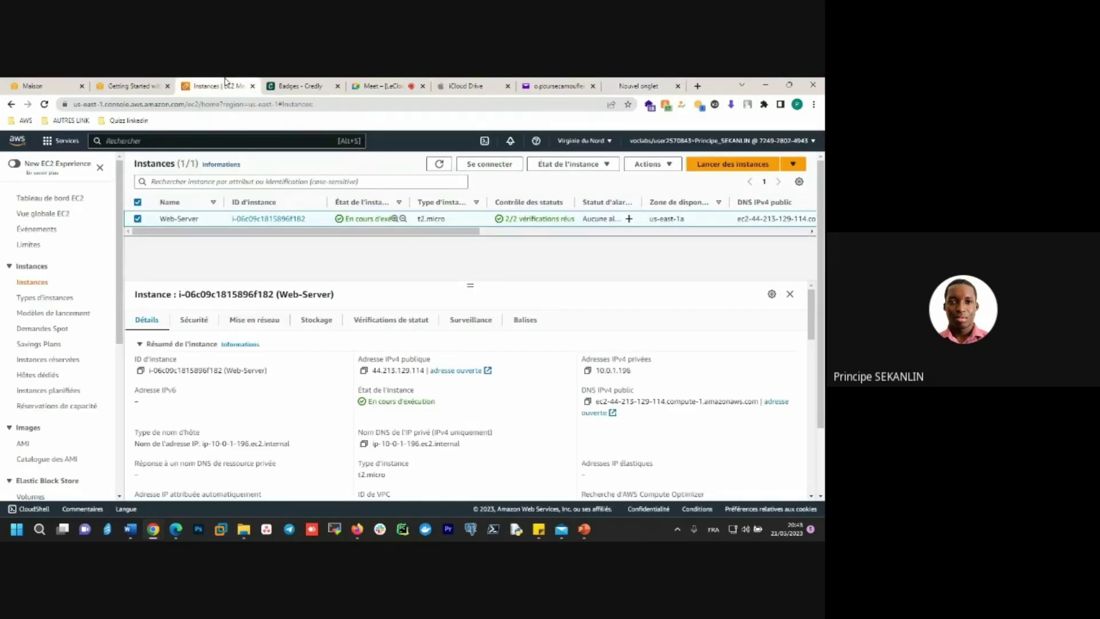
left_click(149, 85)
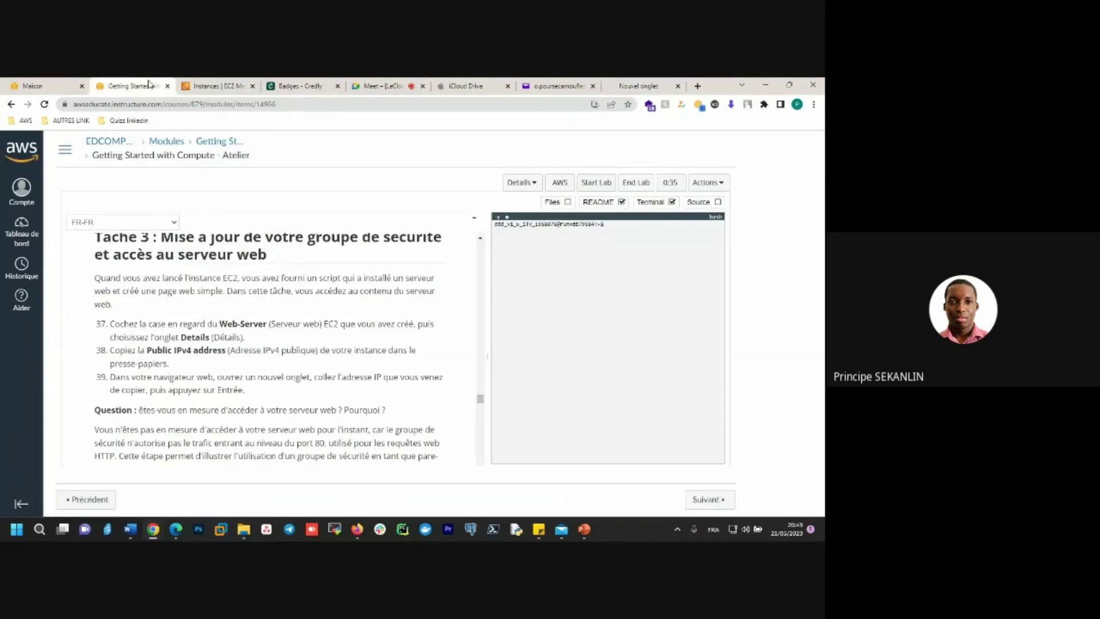
scroll(265, 350, "down", 2)
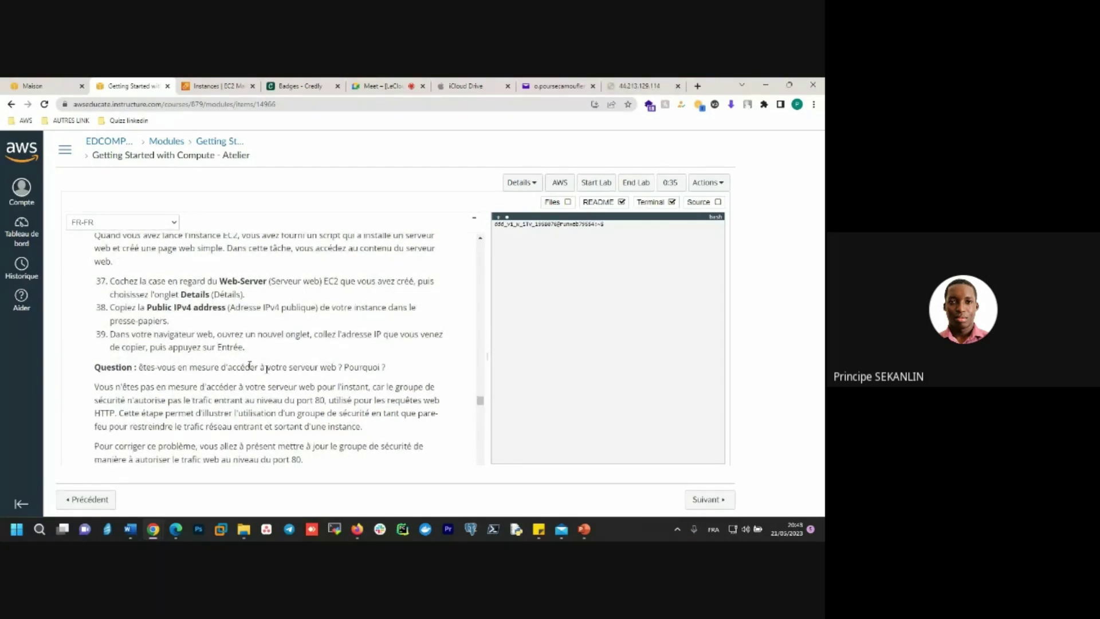
- Read lab steps 40 to 44 on adding an inbound HTTP rule to the Web Server security group
scroll(324, 382, "down", 3)
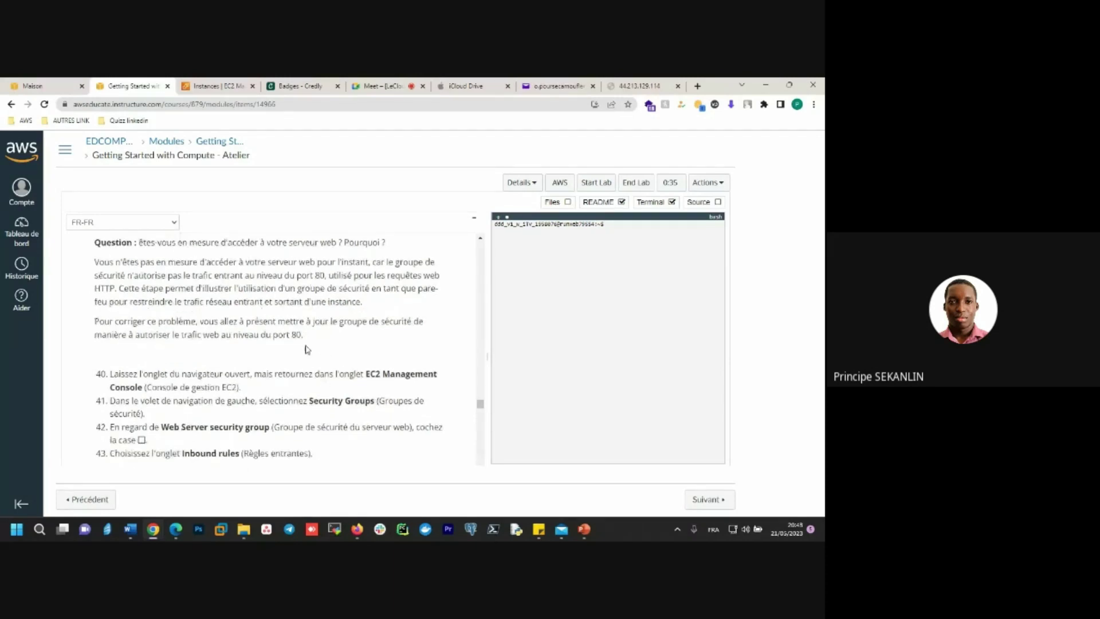
scroll(308, 349, "down", 2)
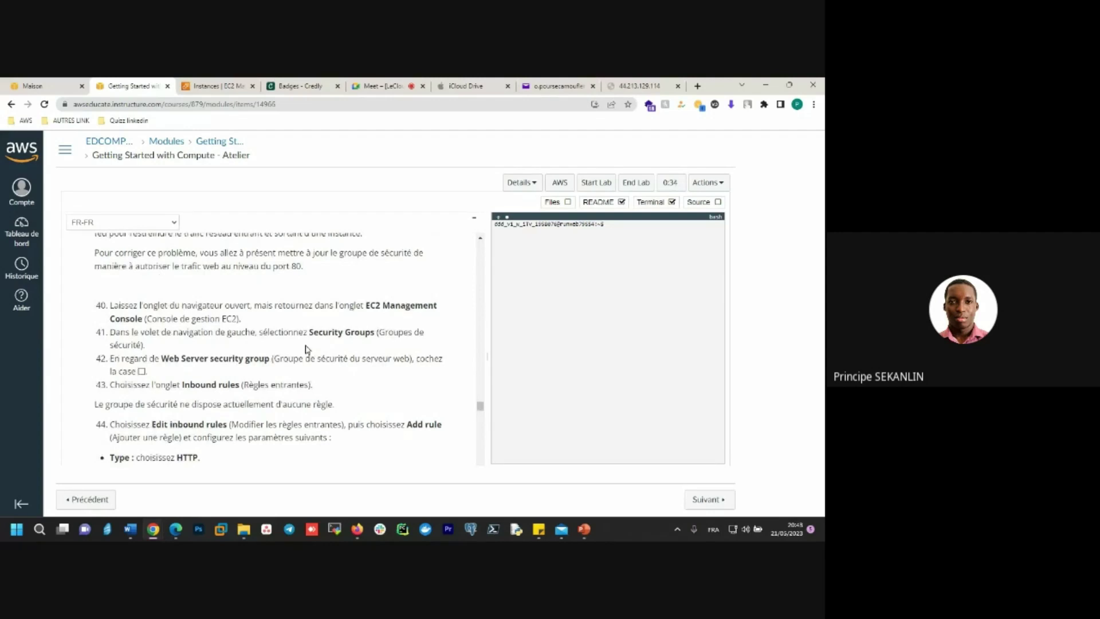
scroll(308, 349, "down", 2)
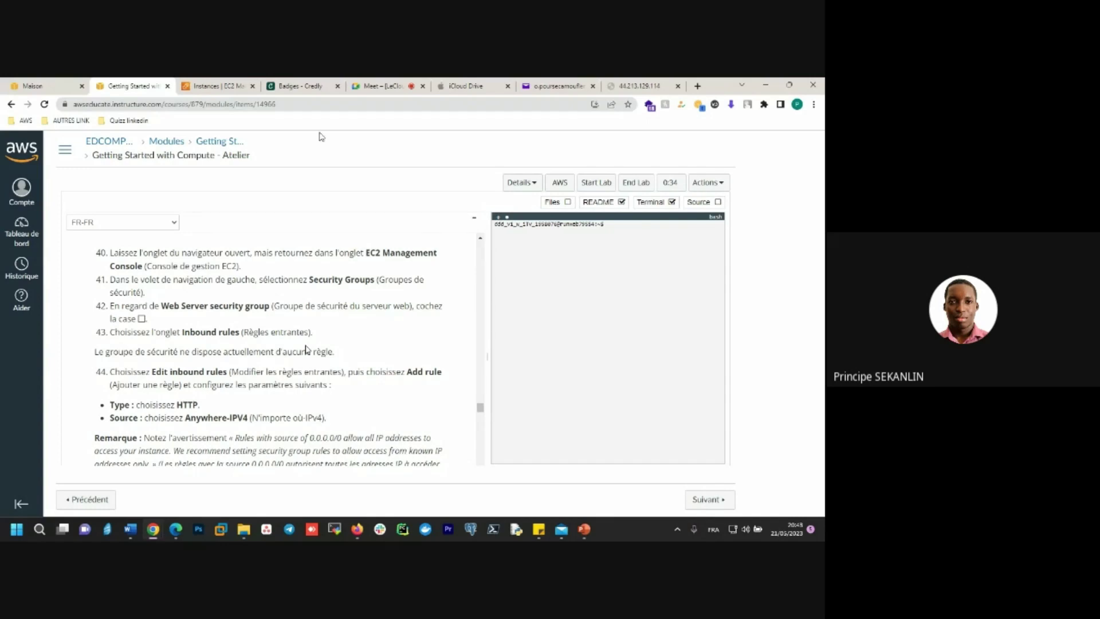
- Switch to the EC2 console and open the Web Server security group from the Web-Server instance's Sécurité details to view its inbound rules
left_click(220, 86)
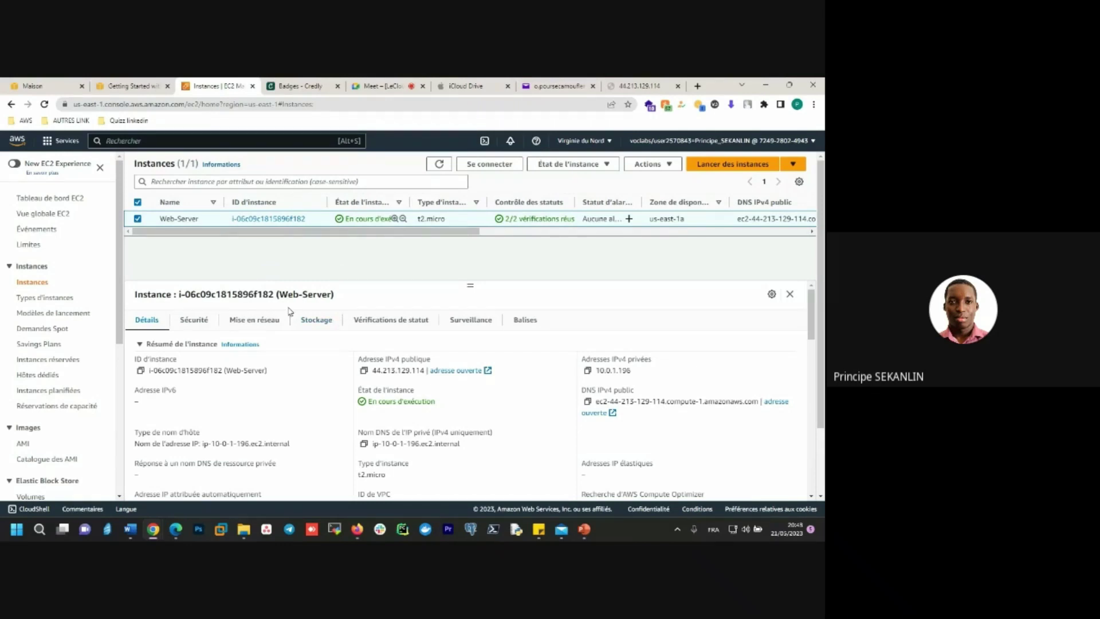
left_click(202, 321)
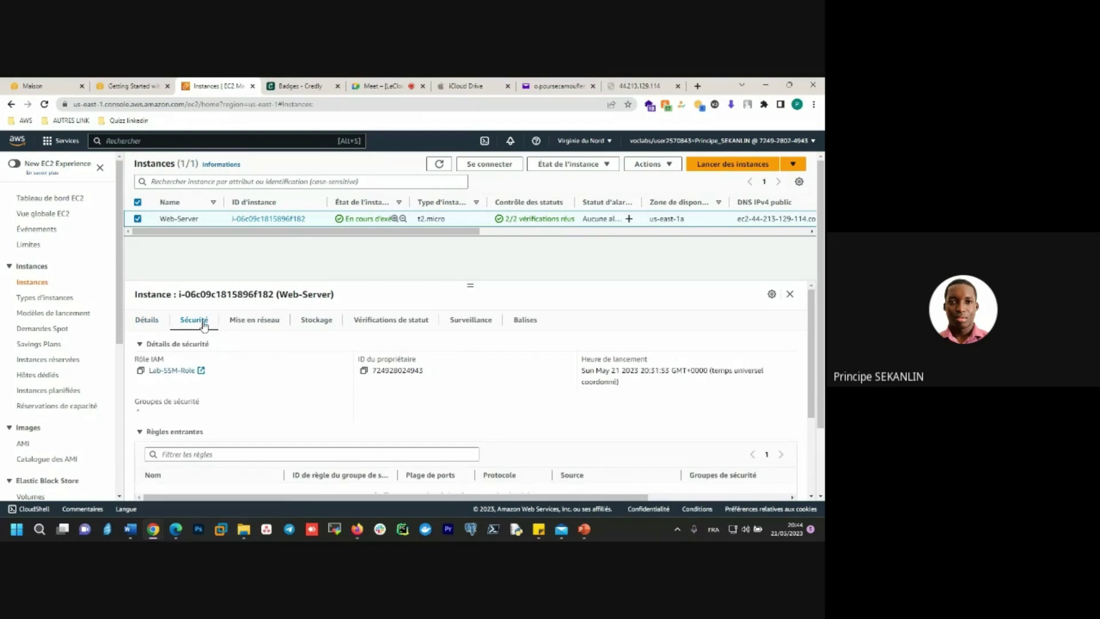
scroll(329, 387, "down", 2)
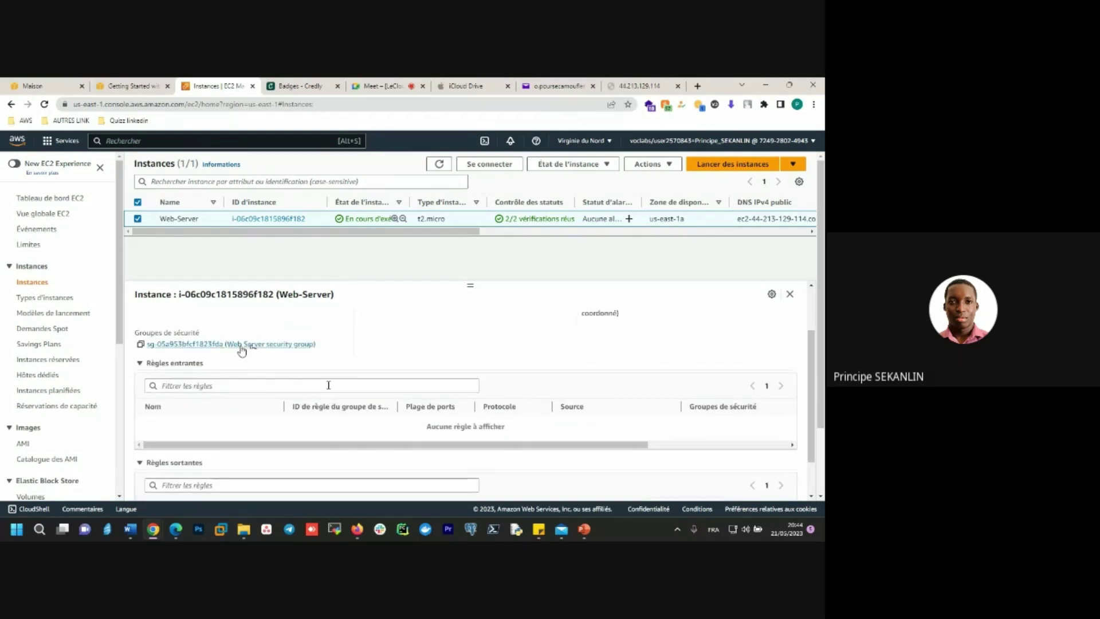
left_click(228, 345)
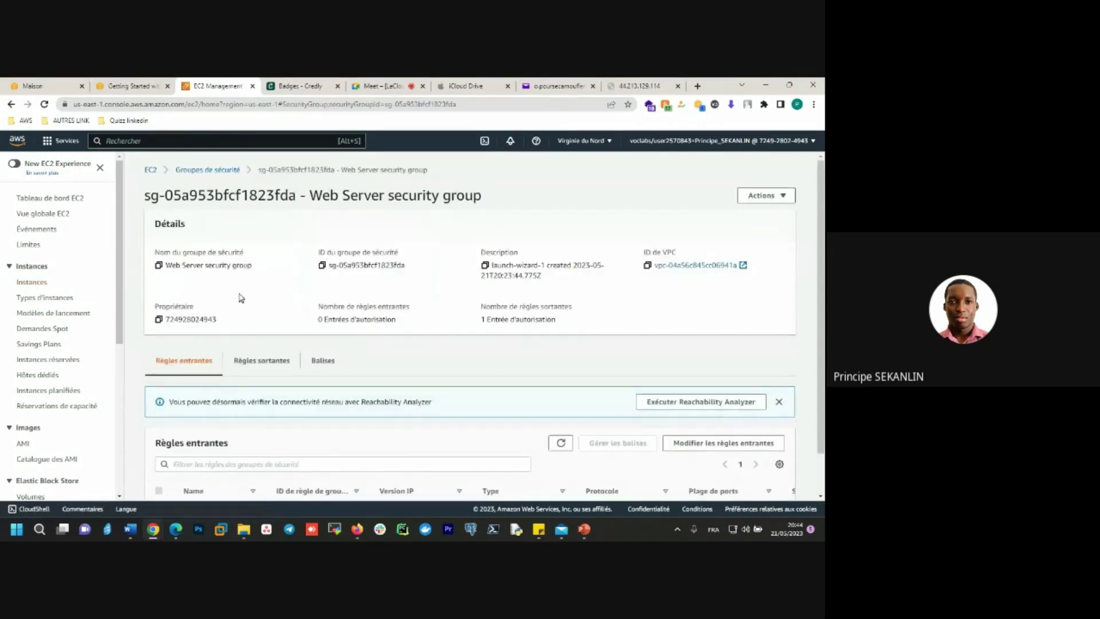
scroll(263, 328, "down", 1)
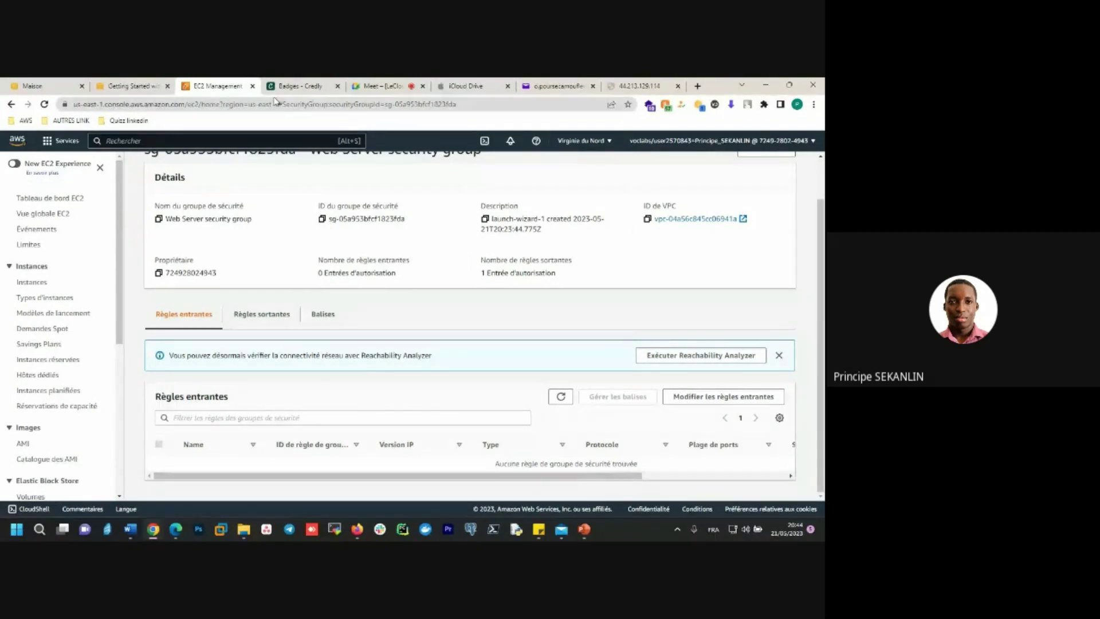
- Return through the EC2 dashboard to the running instances and select Web-Server to show its Sécurité details
scroll(245, 215, "up", 2)
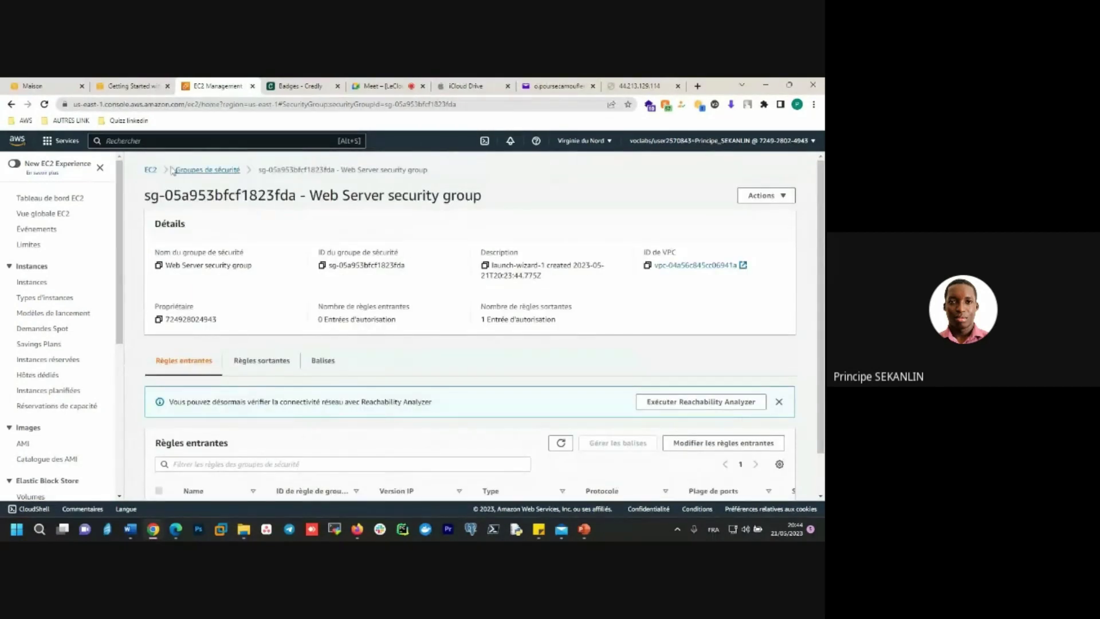
left_click(152, 168)
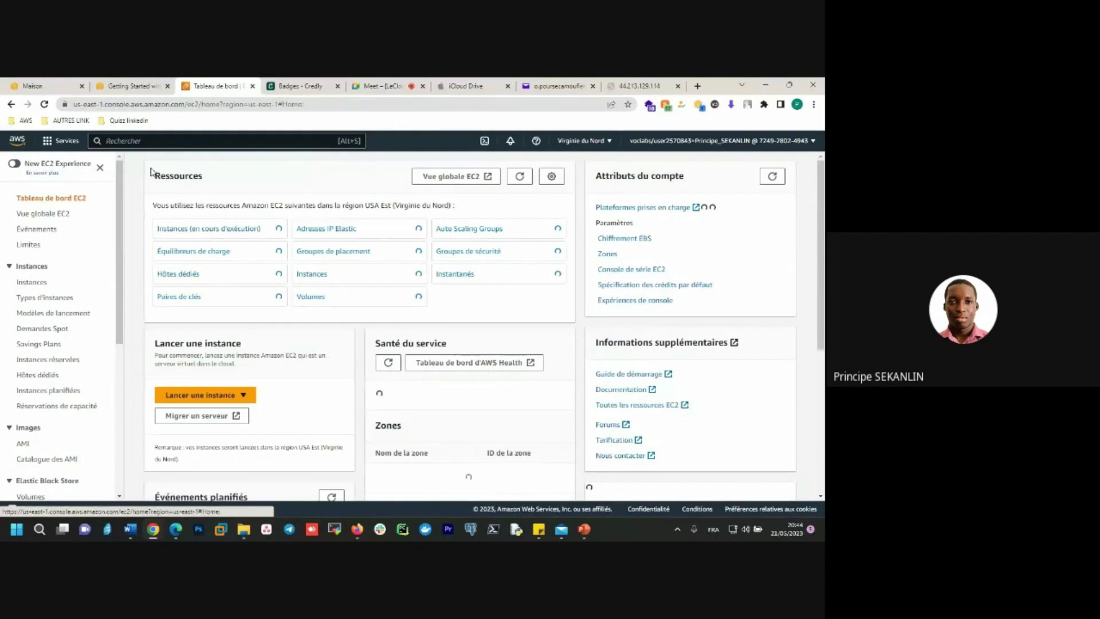
left_click(210, 229)
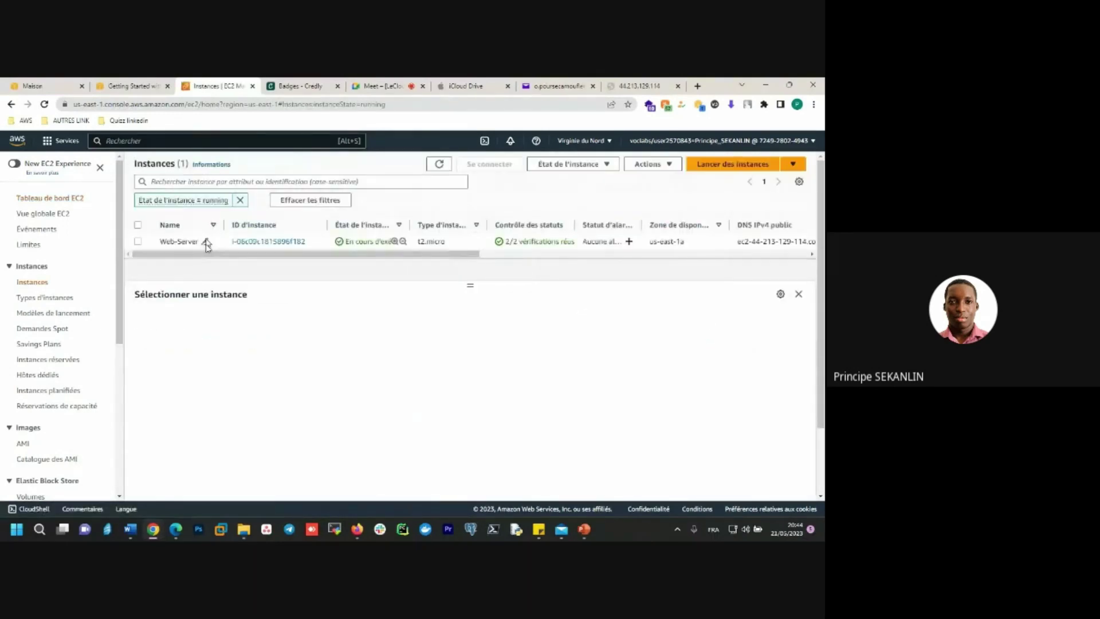
left_click(137, 242)
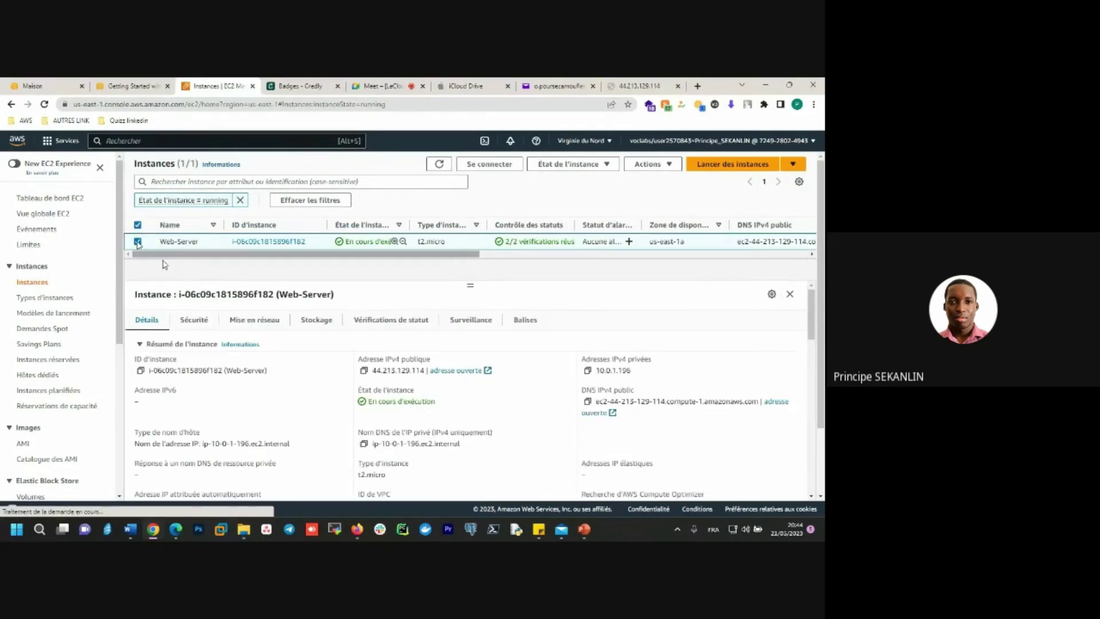
left_click(201, 323)
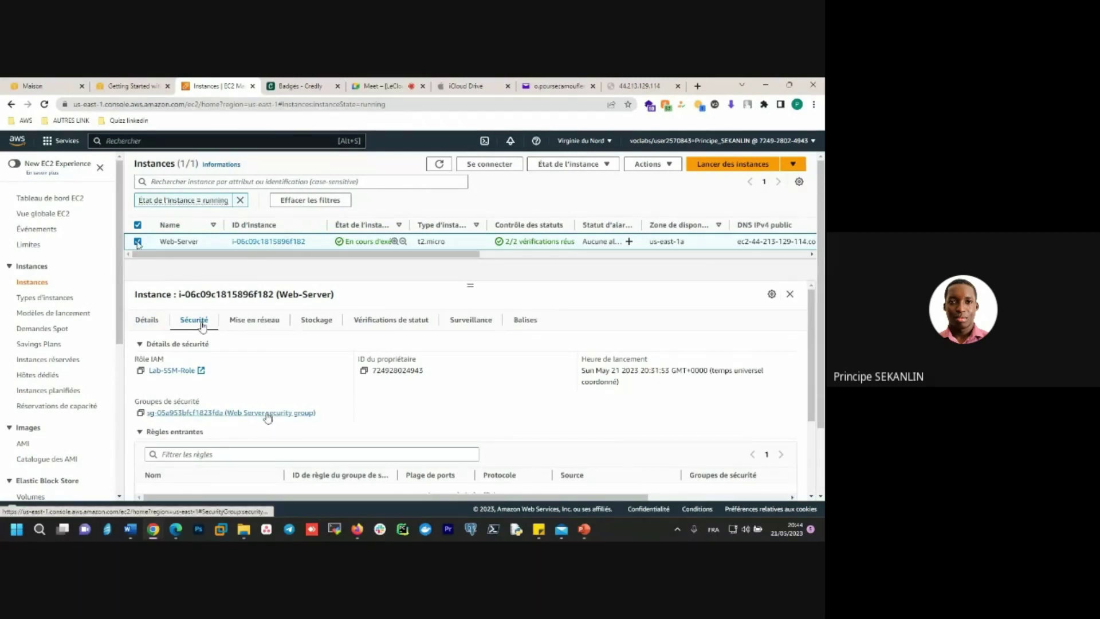
- Look through the Sécurité actions available for Web-Server, and reopen its Web Server security group at the inbound rules
left_click(644, 164)
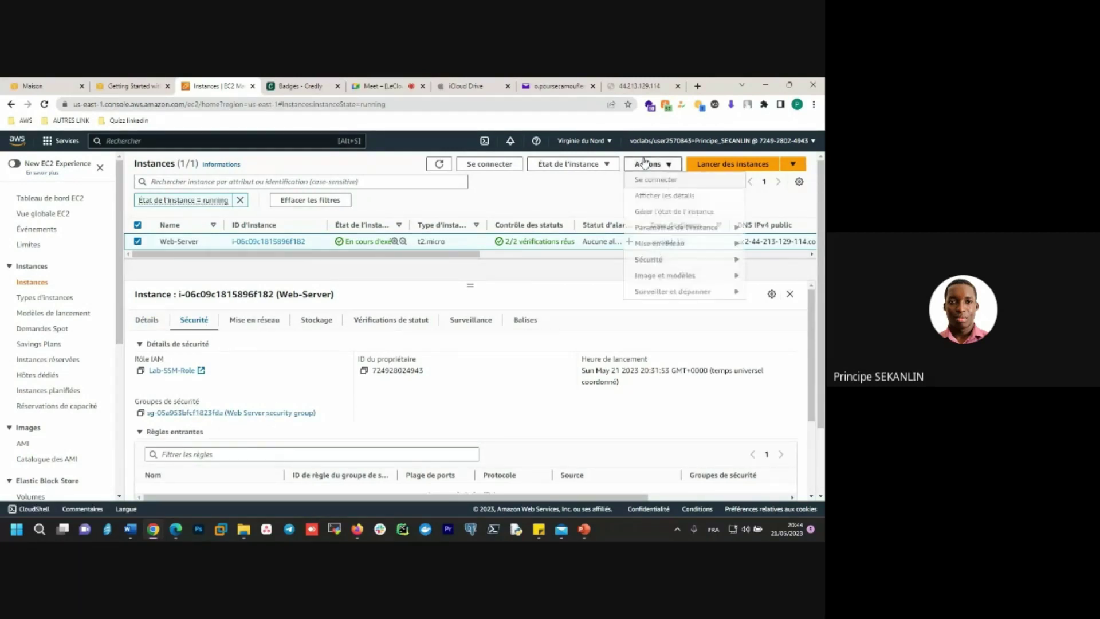
mouse_move(680, 231)
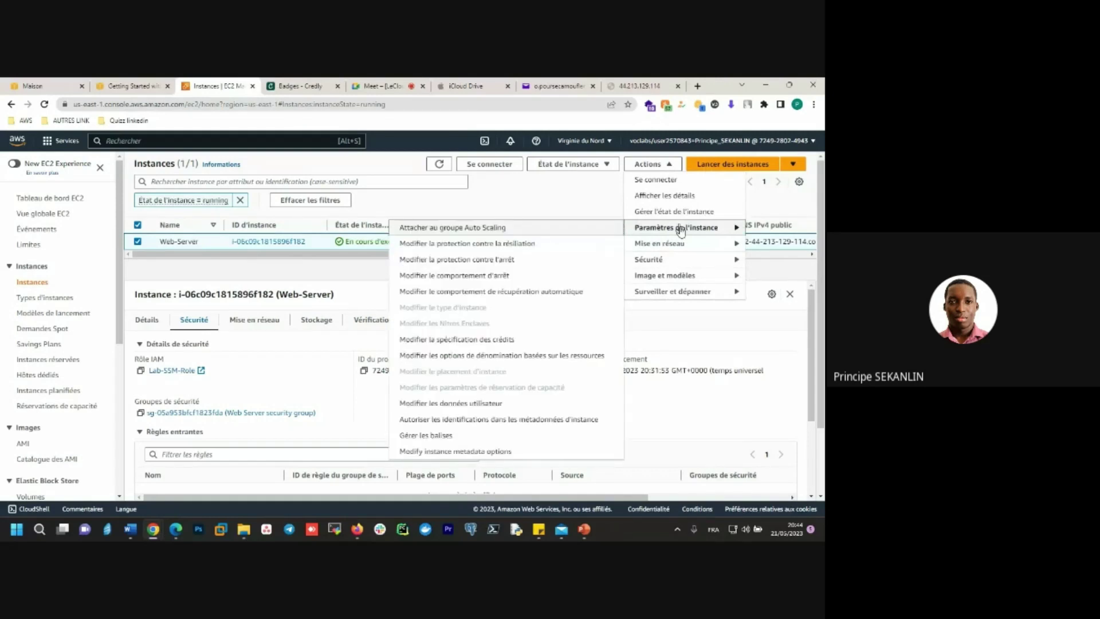
mouse_move(681, 264)
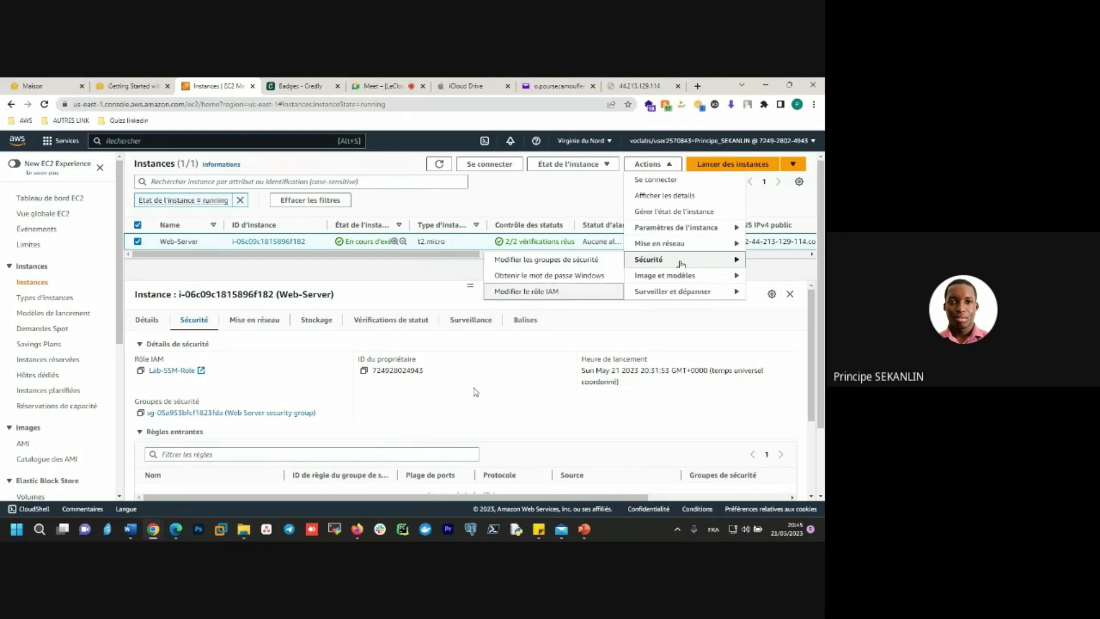
left_click(383, 404)
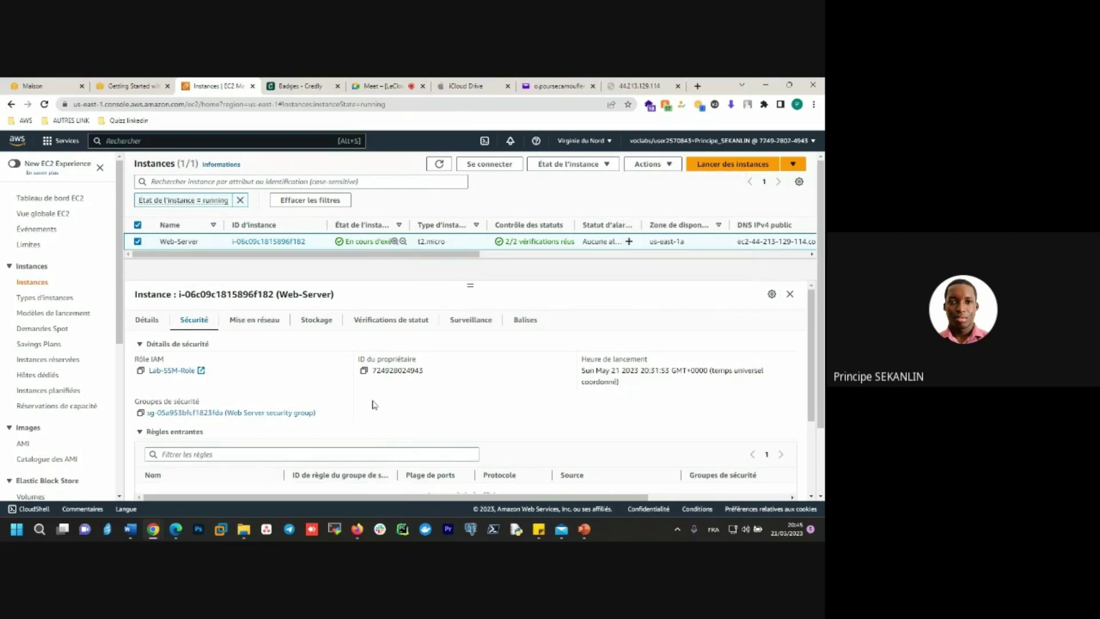
left_click(262, 414)
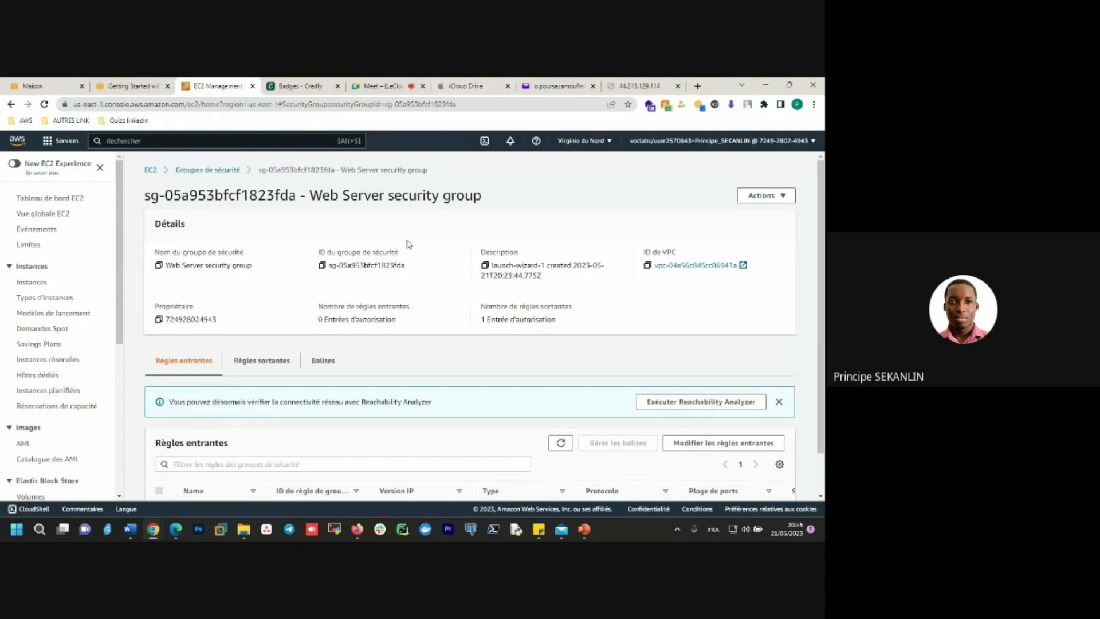
scroll(428, 288, "down", 1)
- Reload the web server page at 44.213.129.114 to test access, and return to the security group
left_click(636, 86)
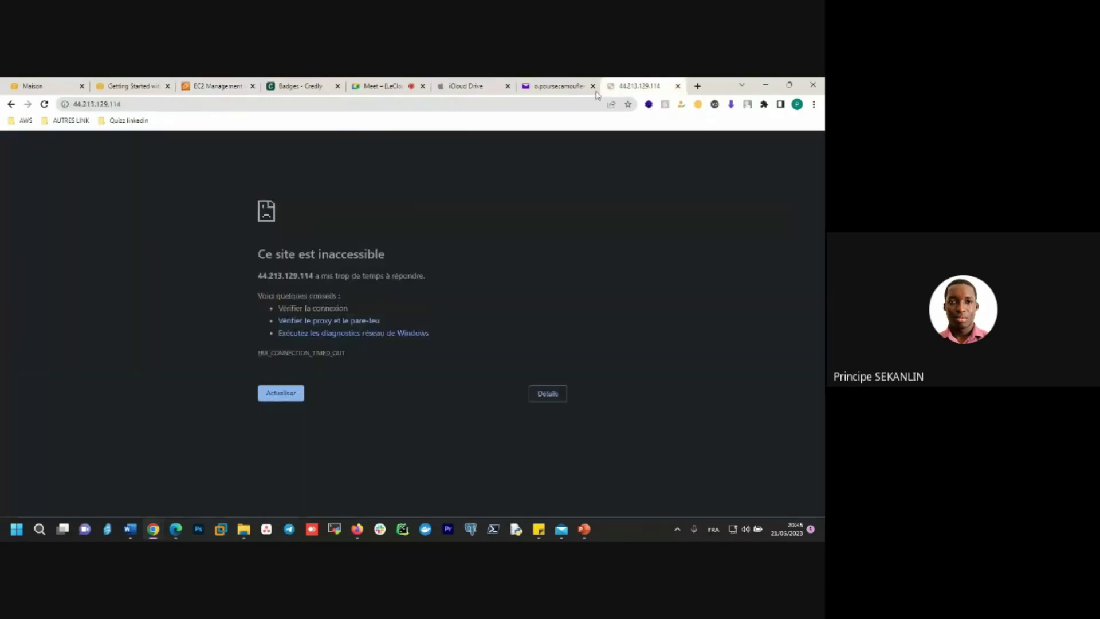
key("F5")
left_click(228, 85)
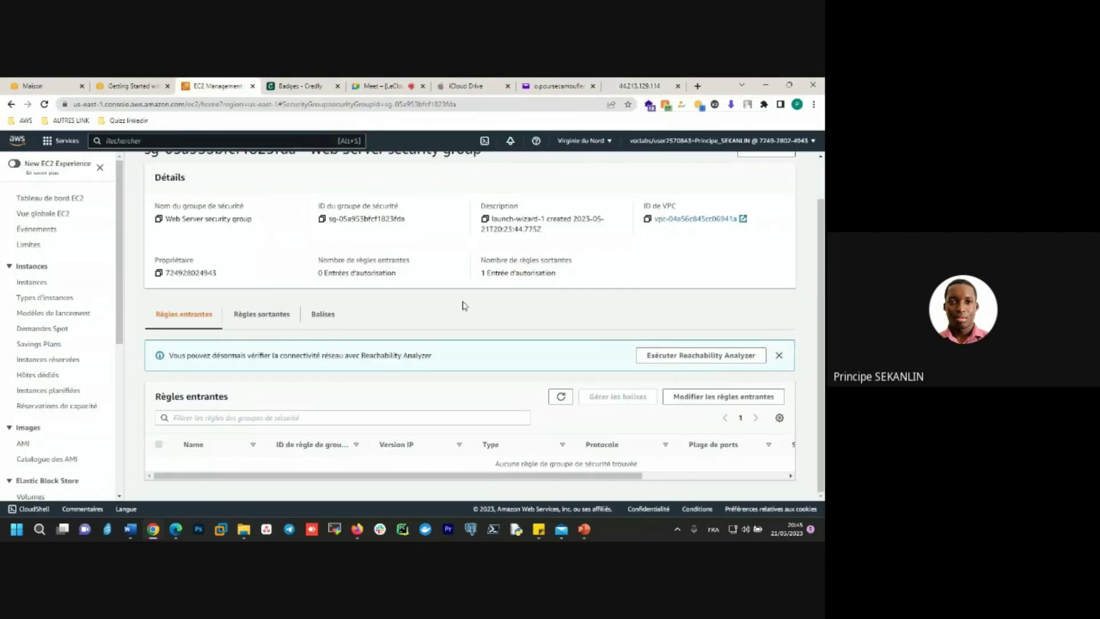
- Add an inbound rule to the Web Server security group with type HTTP and source N'importe où - IPv4
left_click(681, 400)
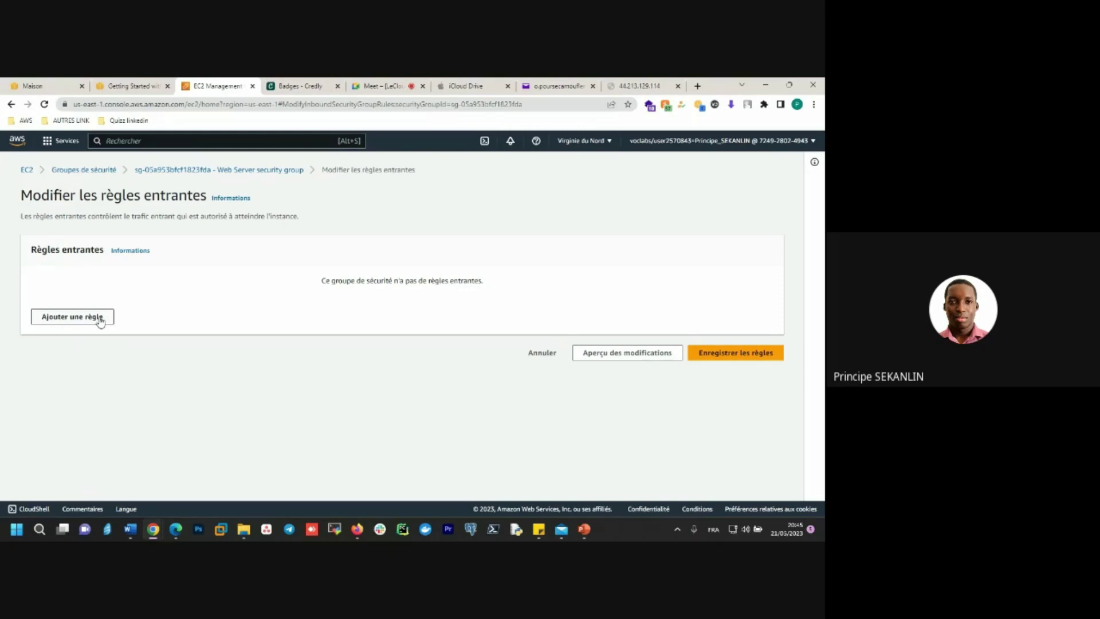
left_click(100, 320)
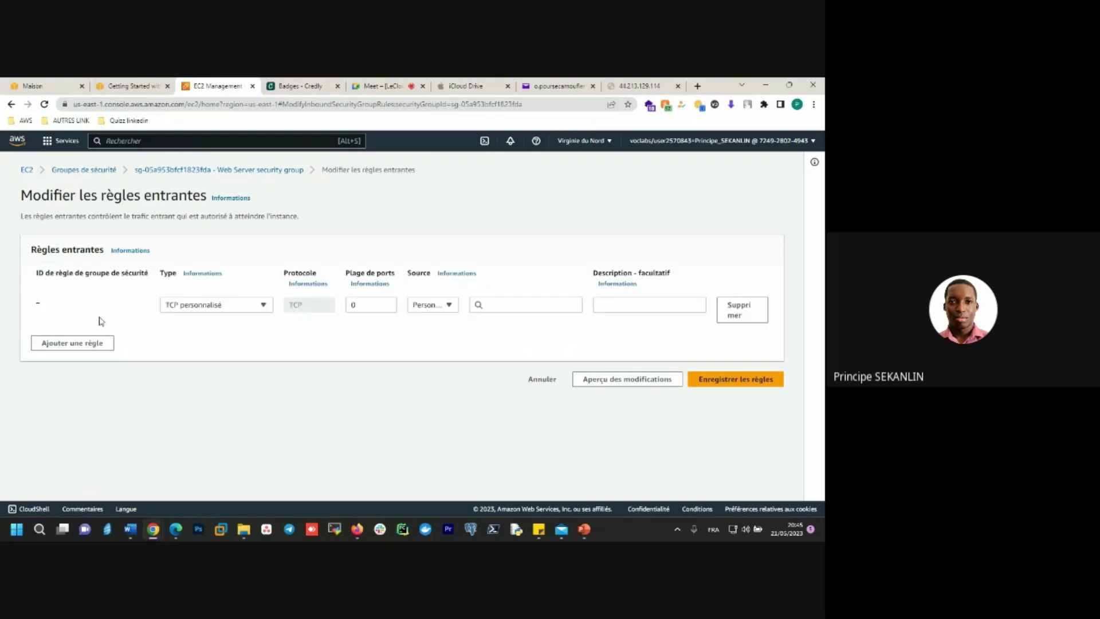
left_click(205, 305)
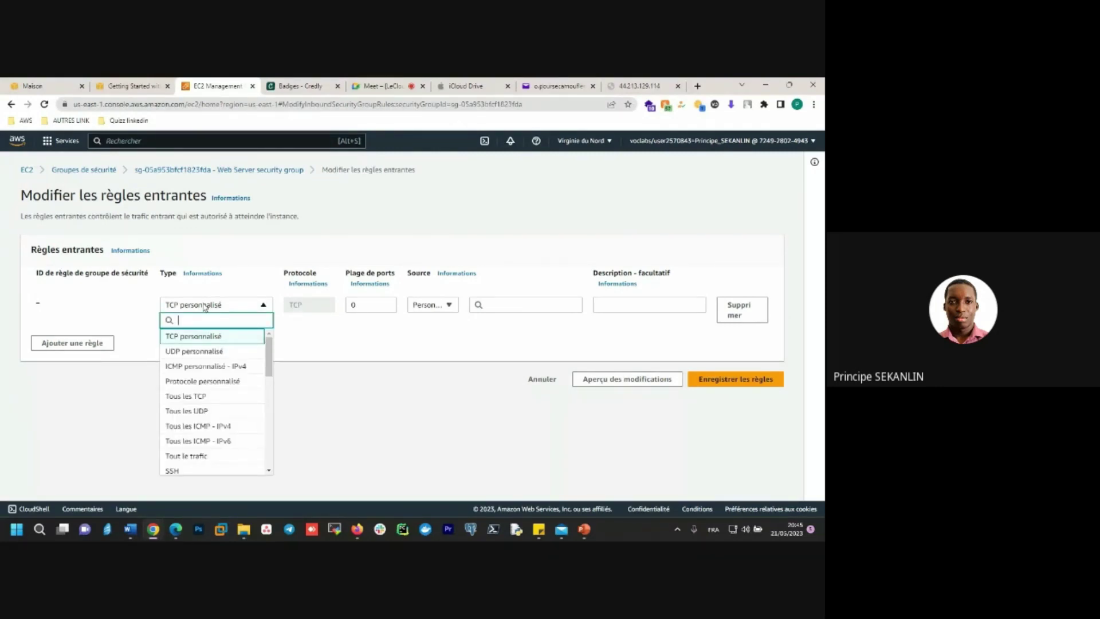
type("htt")
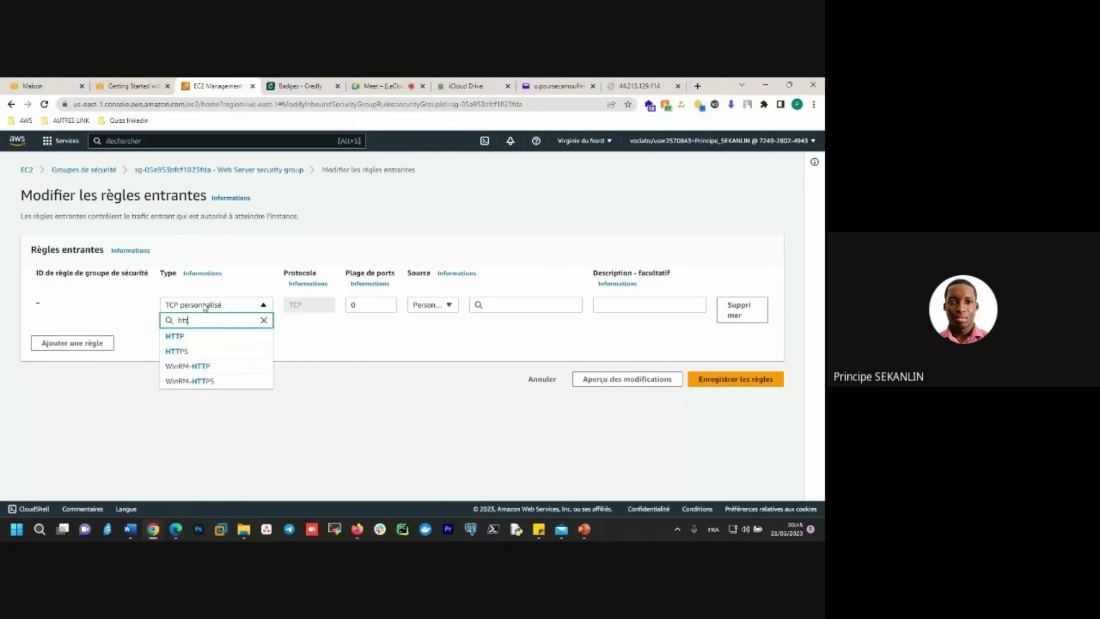
left_click(197, 339)
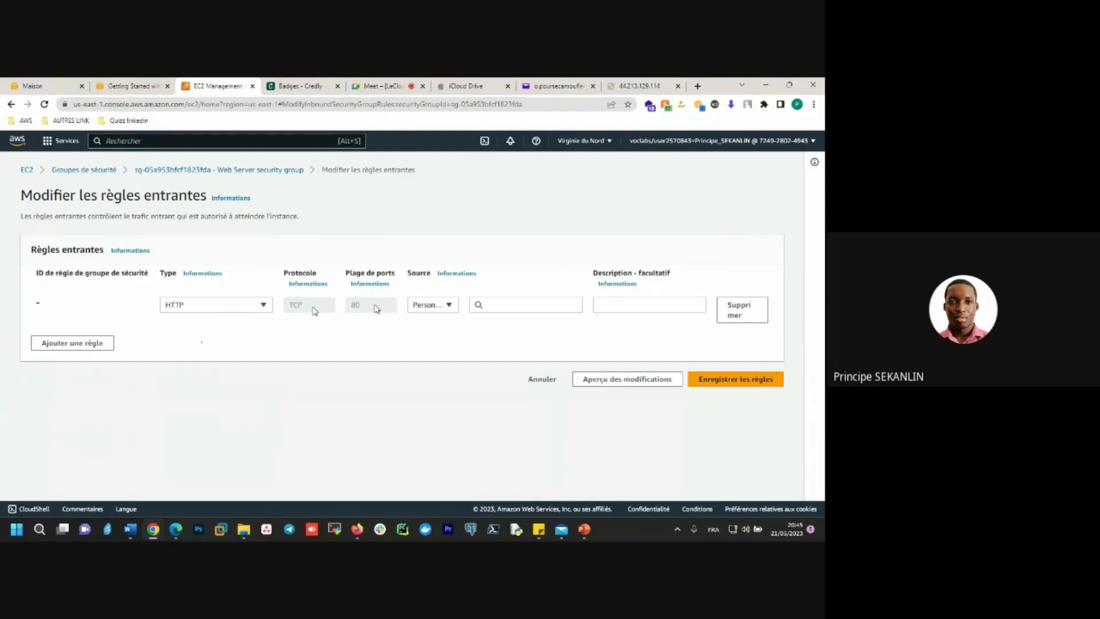
left_click(442, 307)
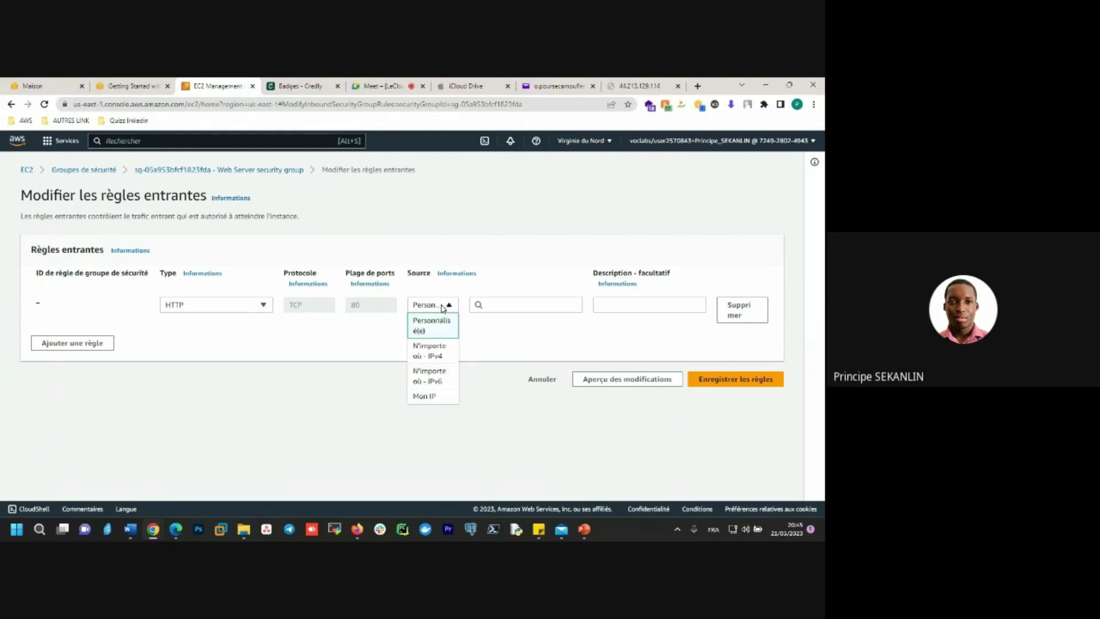
left_click(440, 347)
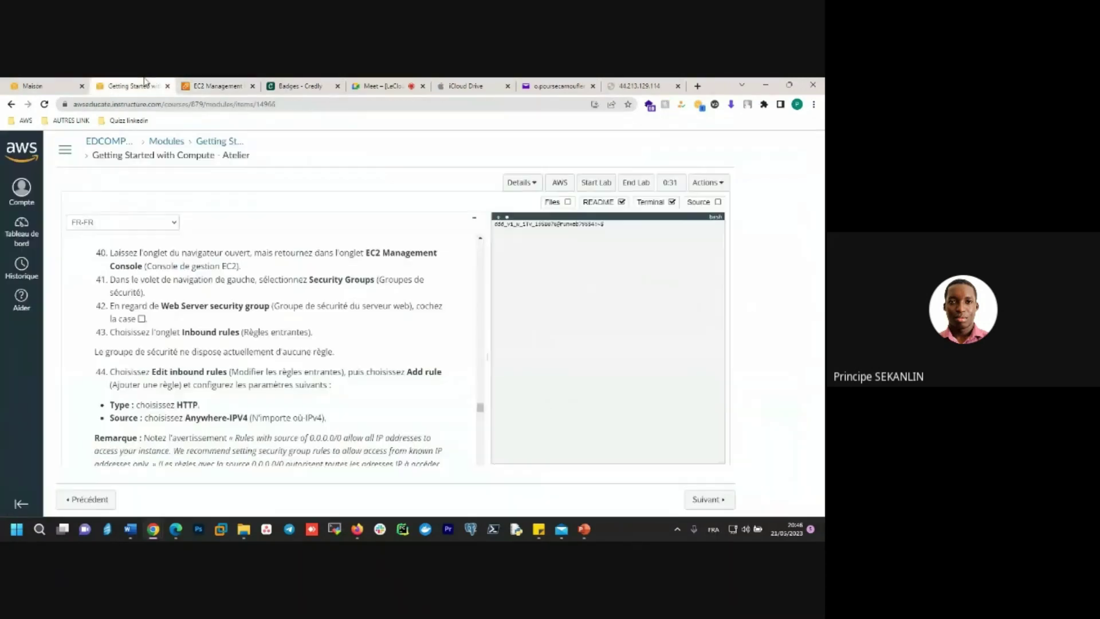
- Read the lab's remark on 0.0.0.0/0 sources and steps 45 and 46 on saving the rules and refreshing the page
left_click(137, 86)
scroll(273, 355, "down", 1)
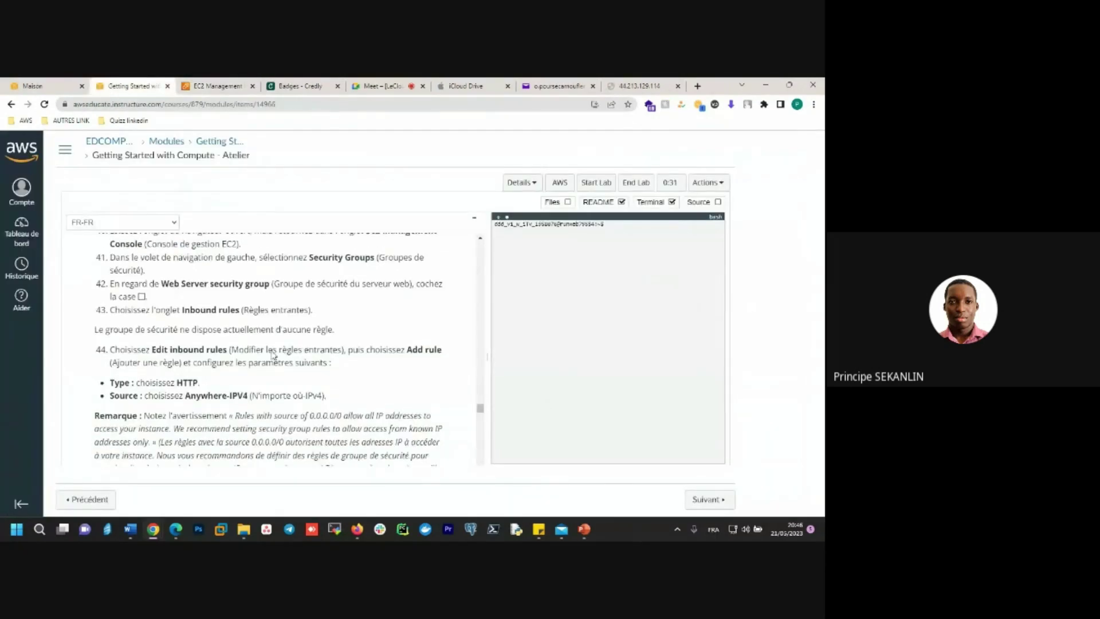
scroll(273, 354, "down", 5)
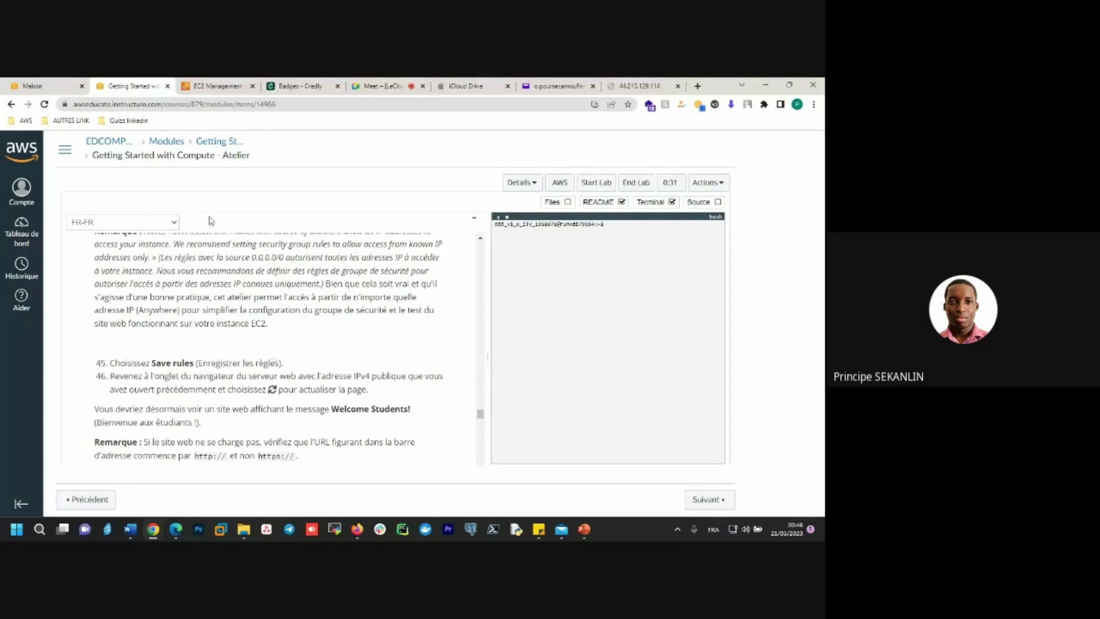
- Save the Web Server security group's inbound rules in the EC2 console and review the new HTTP entry
left_click(221, 83)
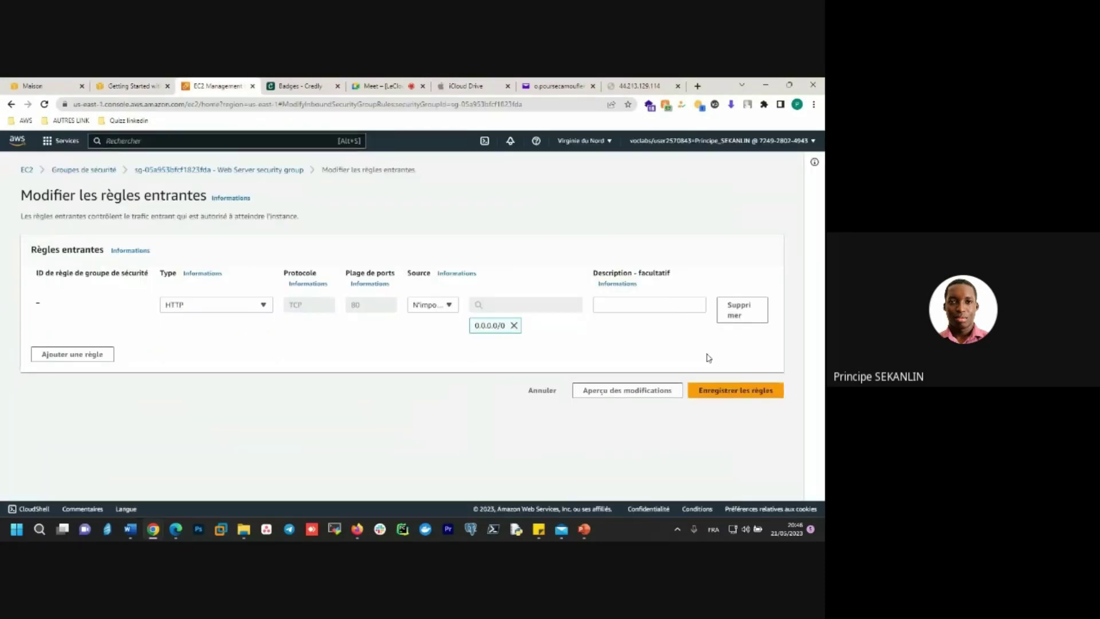
left_click(726, 393)
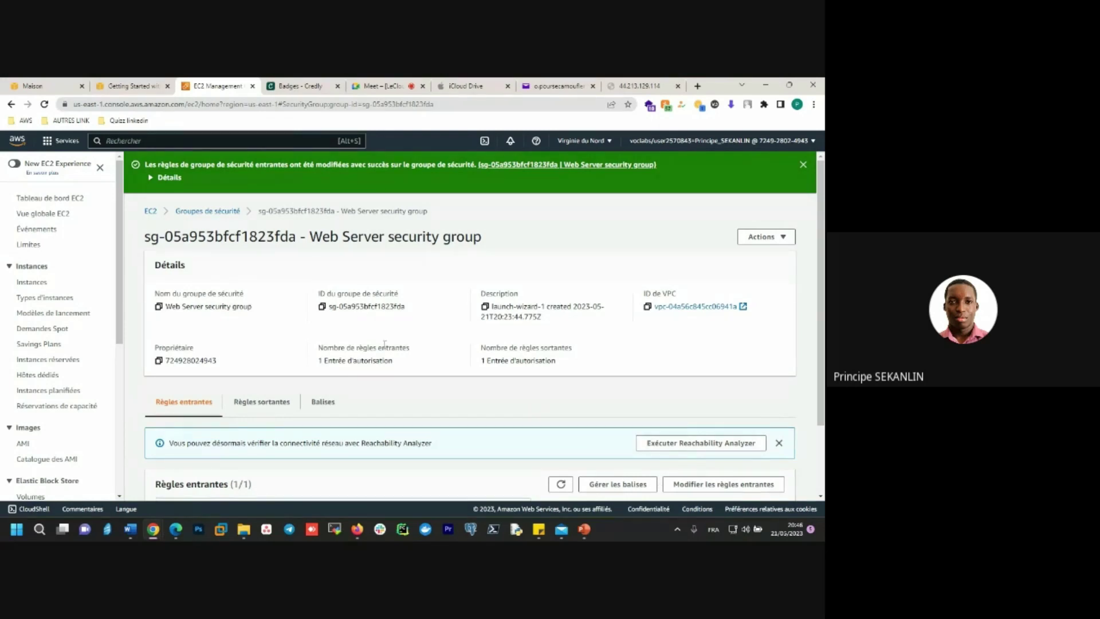
scroll(331, 379, "down", 2)
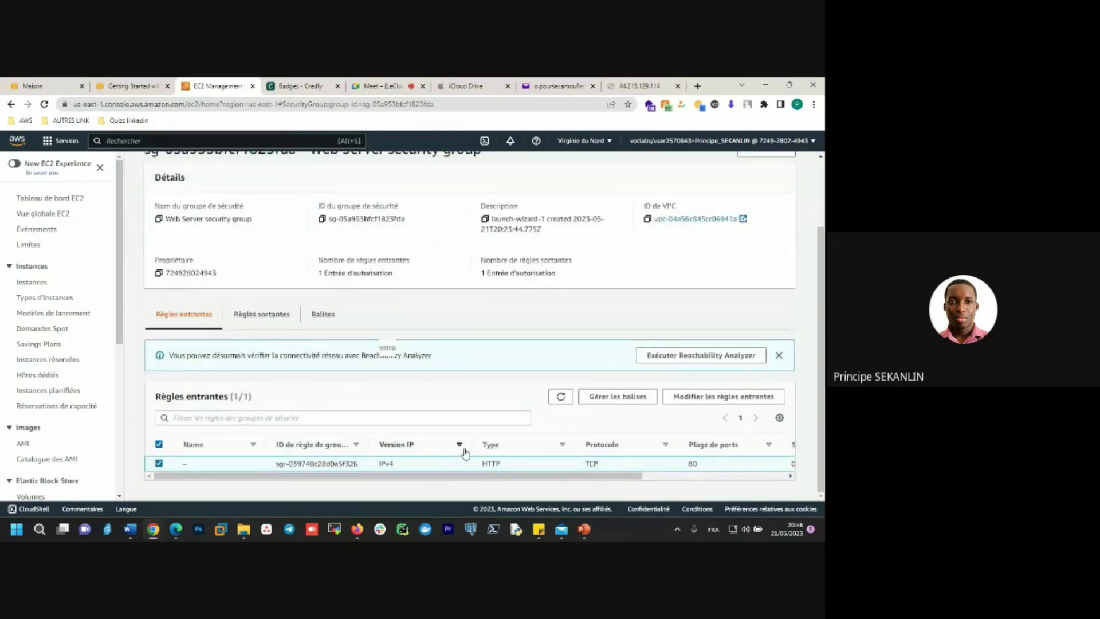
mouse_move(471, 475)
left_mouse_down()
mouse_move(615, 475)
mouse_move(471, 475)
left_mouse_up()
- Reload the web server page at 44.213.129.114 to check access, and go back to the lab instructions
left_click(642, 85)
key("F5")
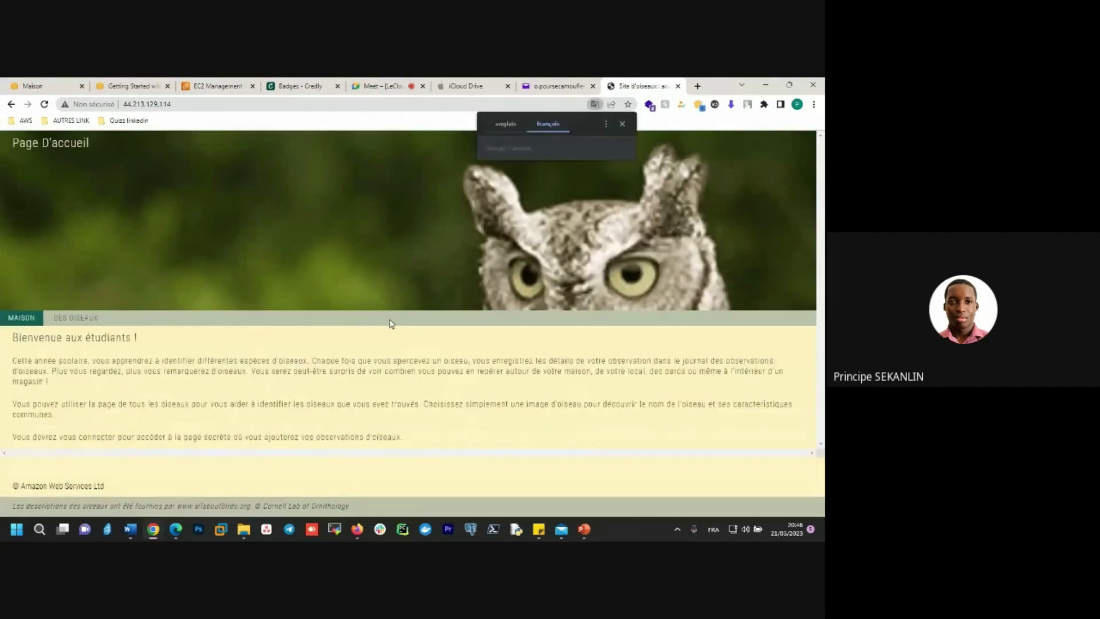
left_click(233, 87)
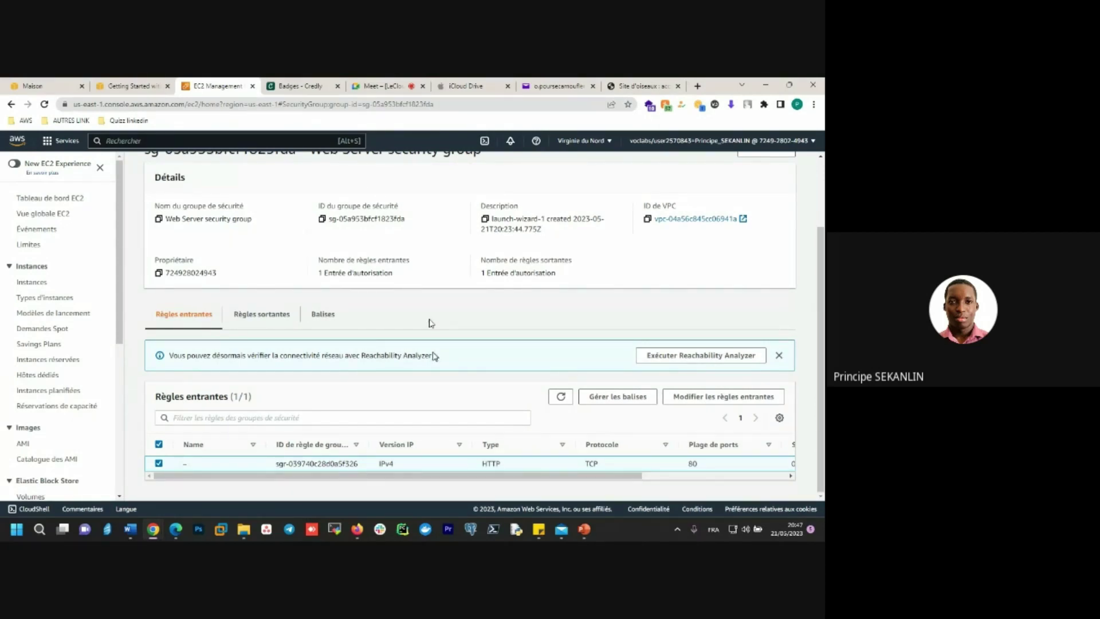
left_click(160, 85)
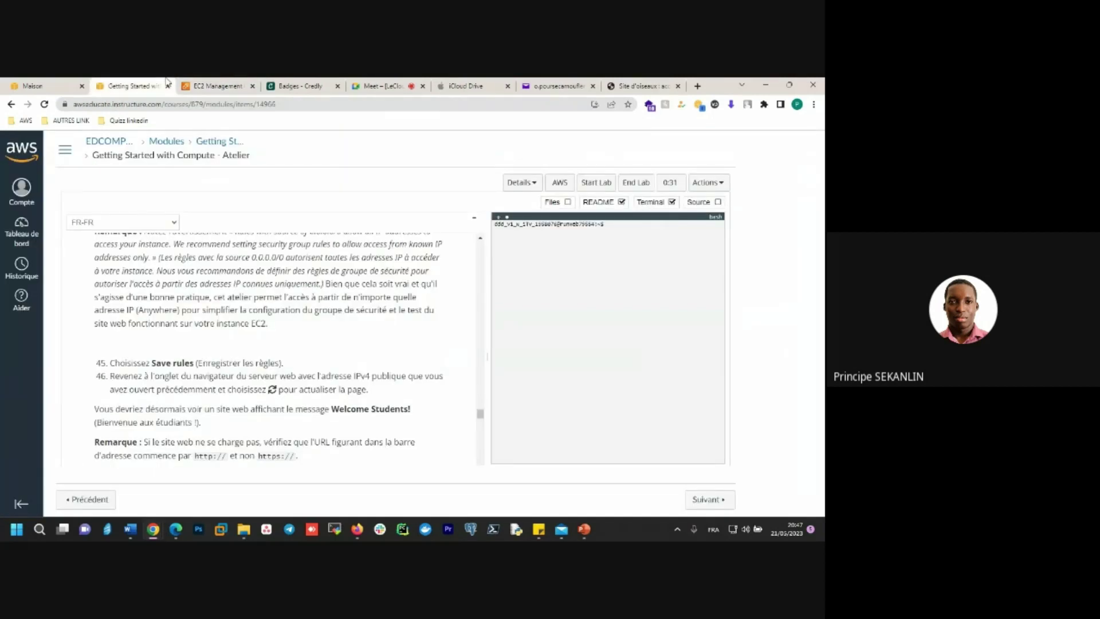
scroll(287, 327, "down", 1)
scroll(287, 328, "down", 3)
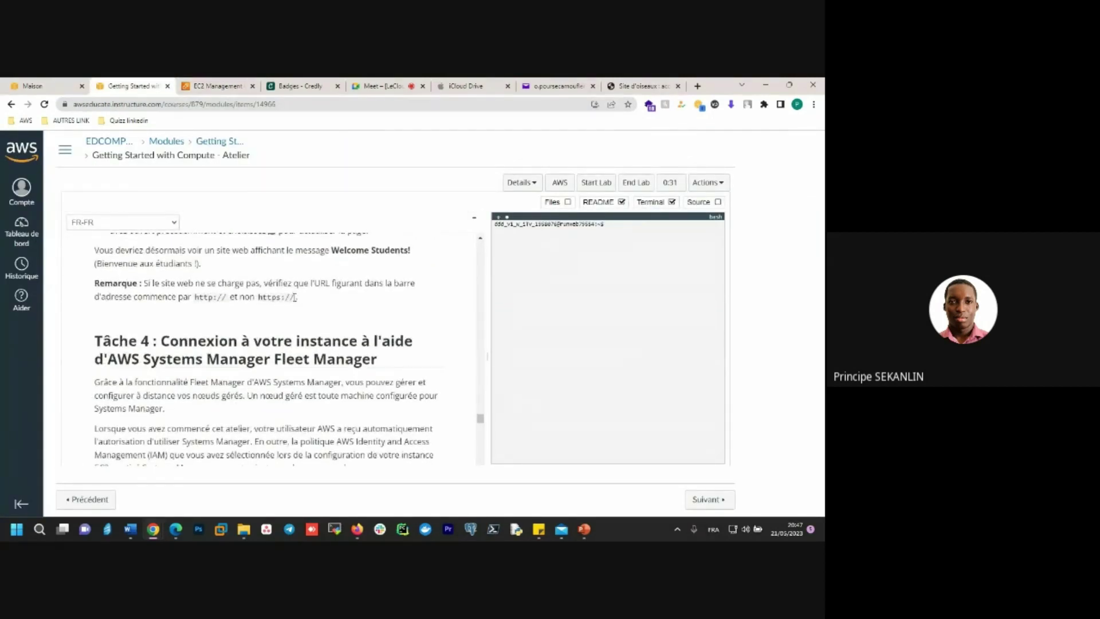
left_click_drag(294, 296, 261, 298)
left_click_drag(227, 298, 195, 298)
left_click(264, 295)
scroll(336, 358, "down", 3)
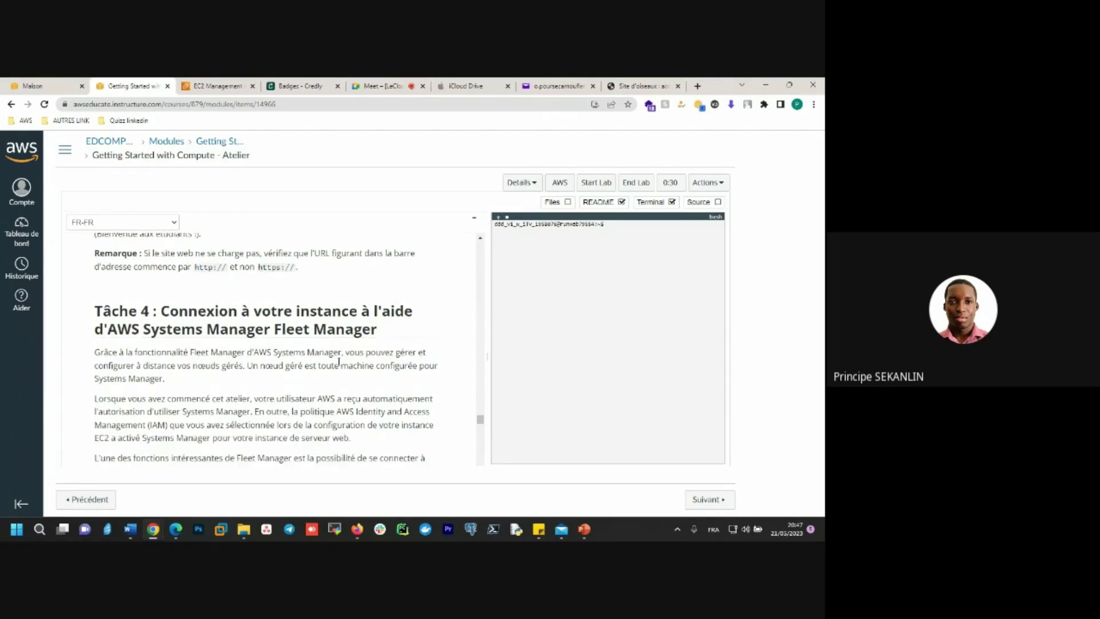
scroll(339, 362, "up", 1)
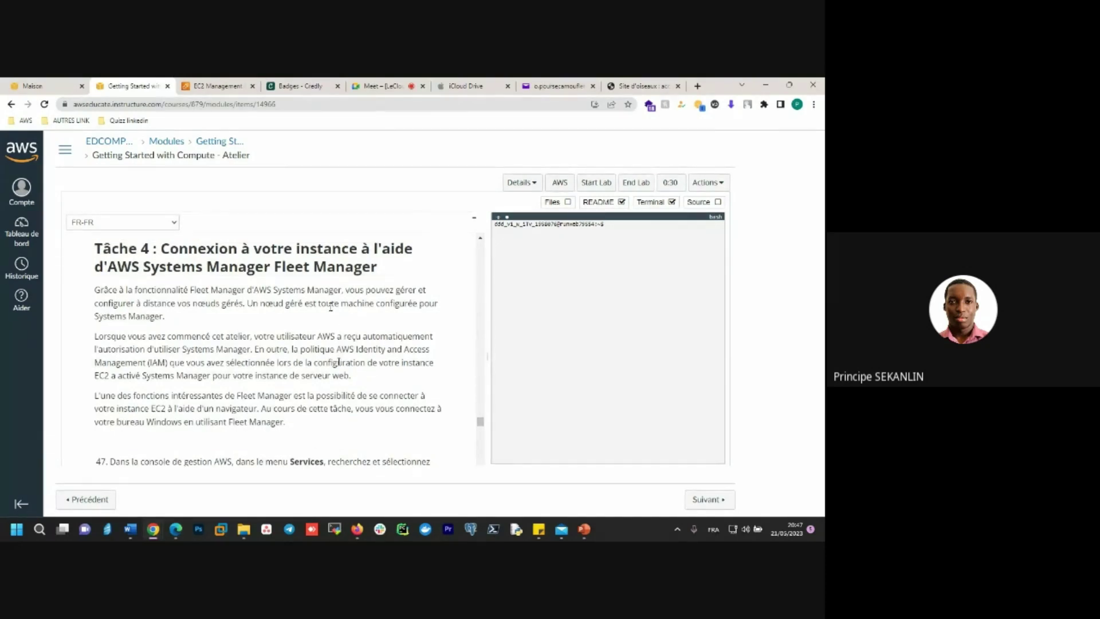
scroll(310, 361, "down", 2)
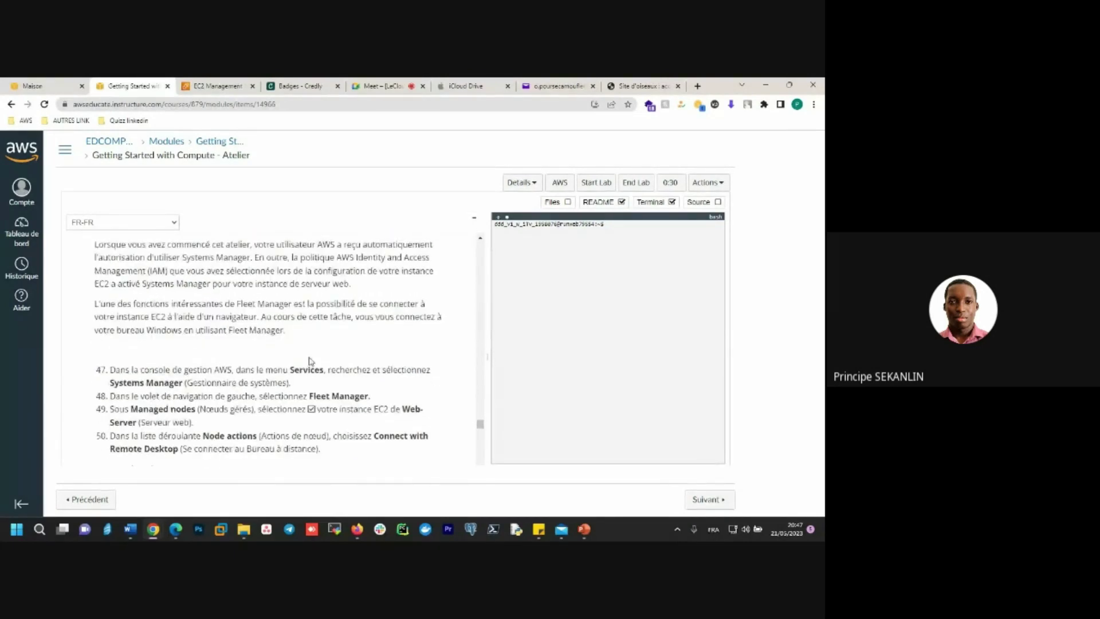
scroll(271, 355, "down", 1)
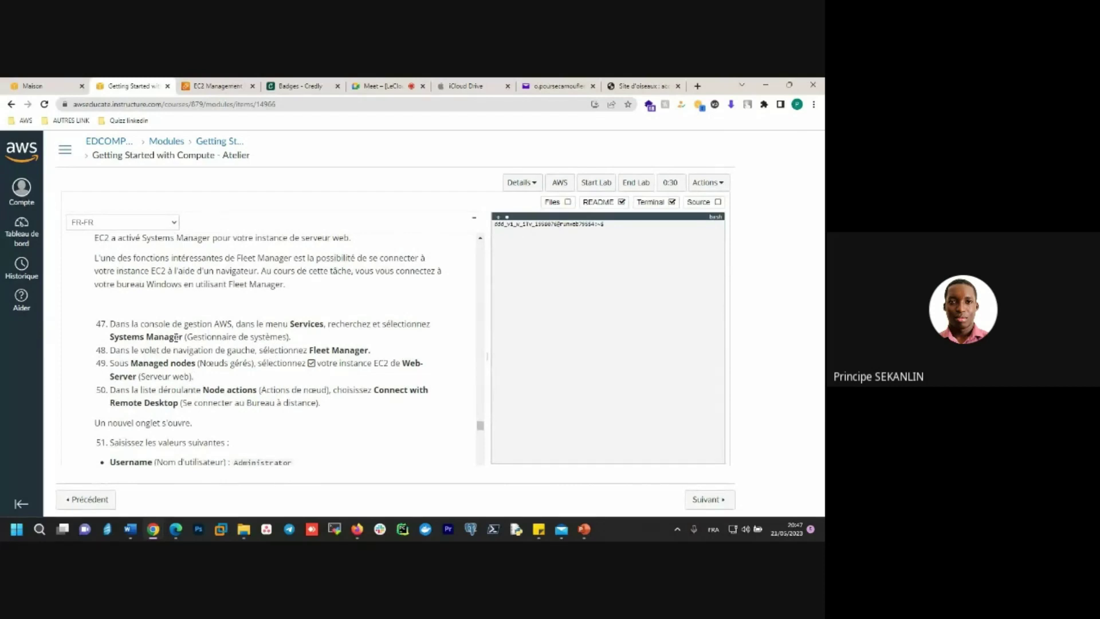
- Copy the service name Systems Manager from lab step 47, search for it in the AWS console and open the service
left_click_drag(182, 337, 110, 338)
key("ctrl+c")
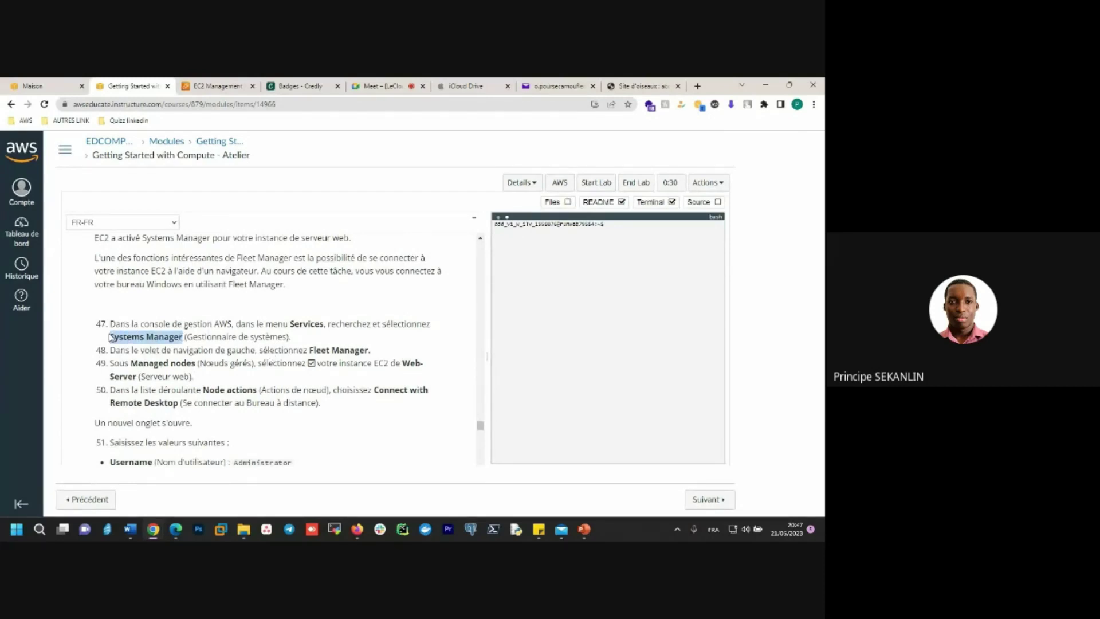
left_click(213, 86)
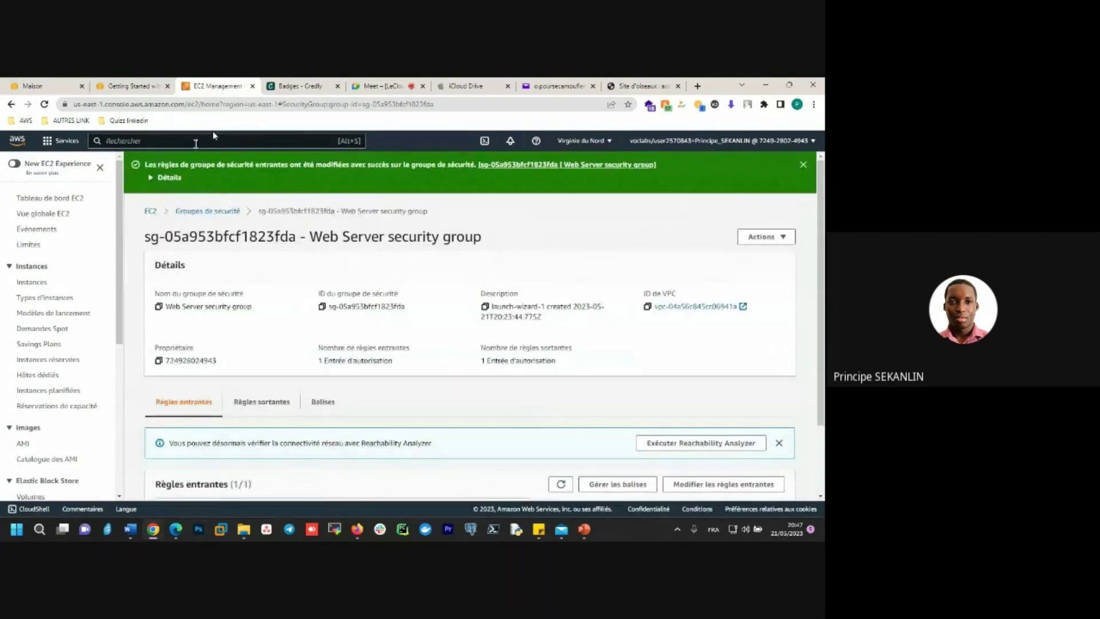
left_click(195, 140)
key("ctrl+v")
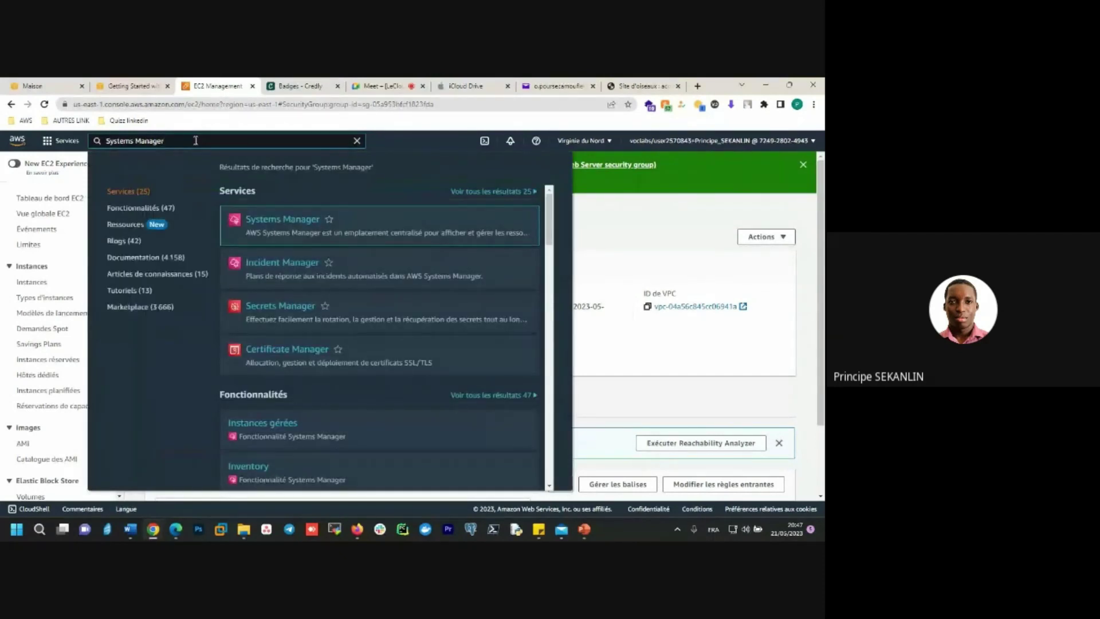
mouse_move(295, 213)
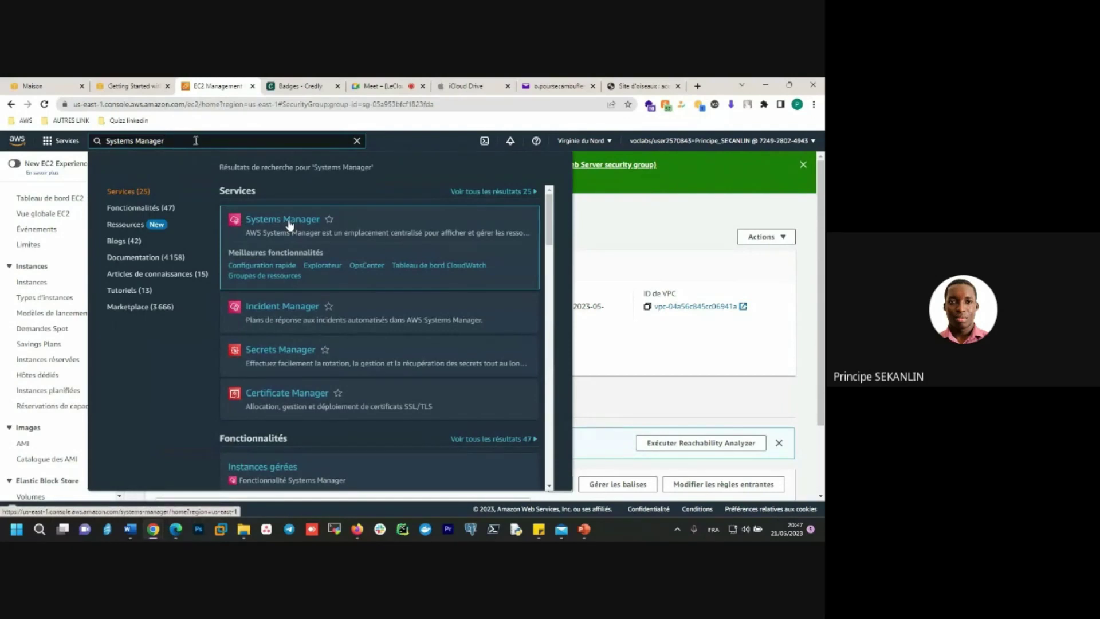
left_click(289, 223)
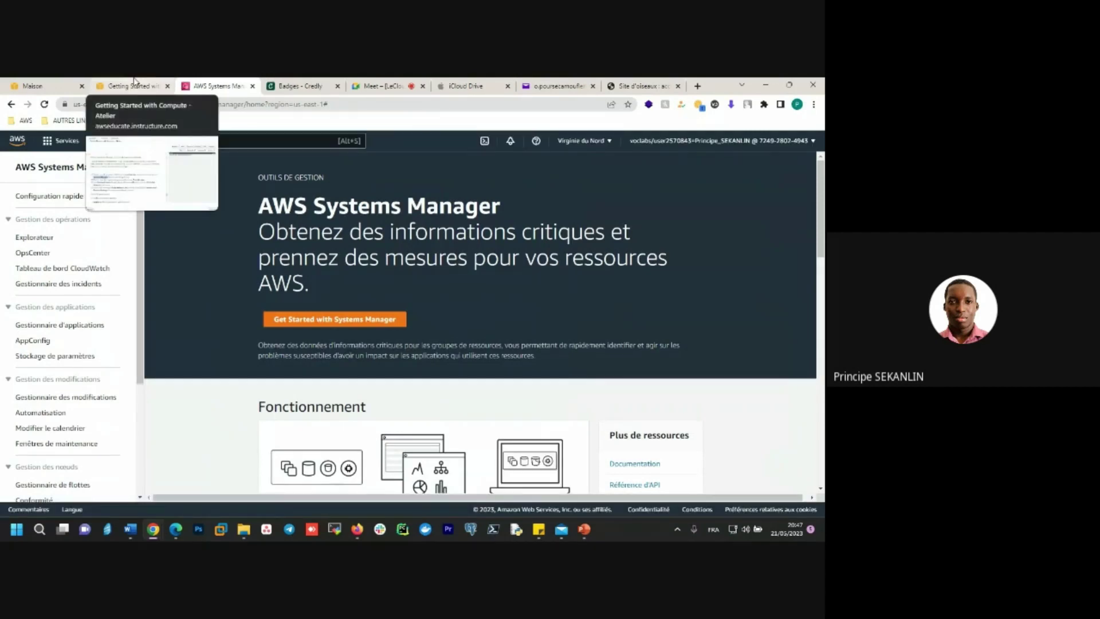
- Read lab step 48, look through the Systems Manager navigation for Fleet Manager, and return to the lab instructions
left_click(134, 82)
scroll(226, 319, "down", 1)
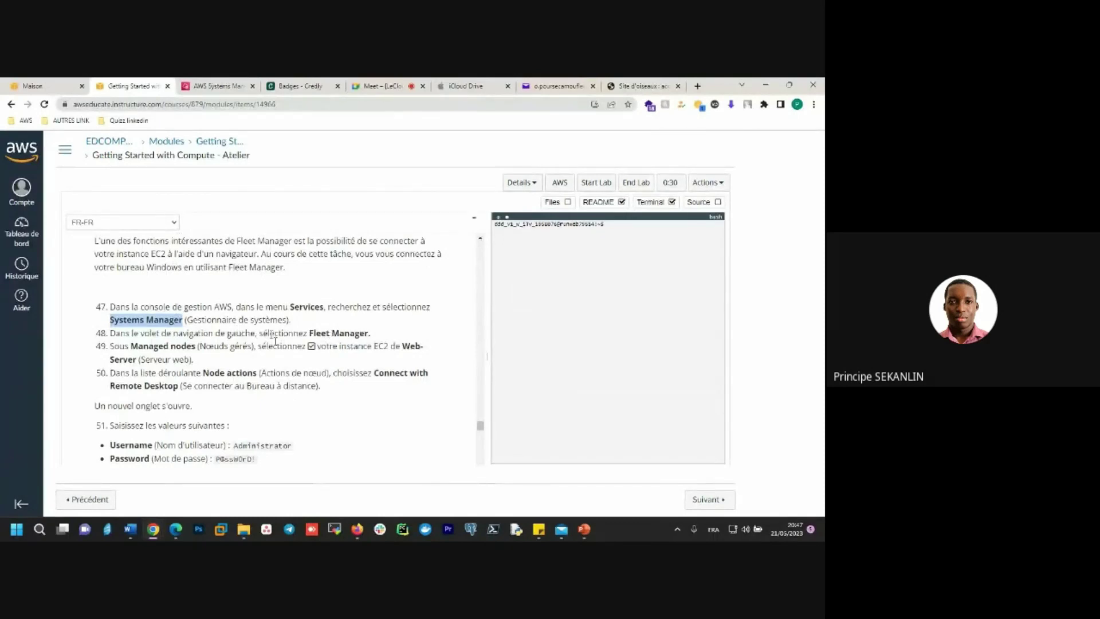
left_click(217, 86)
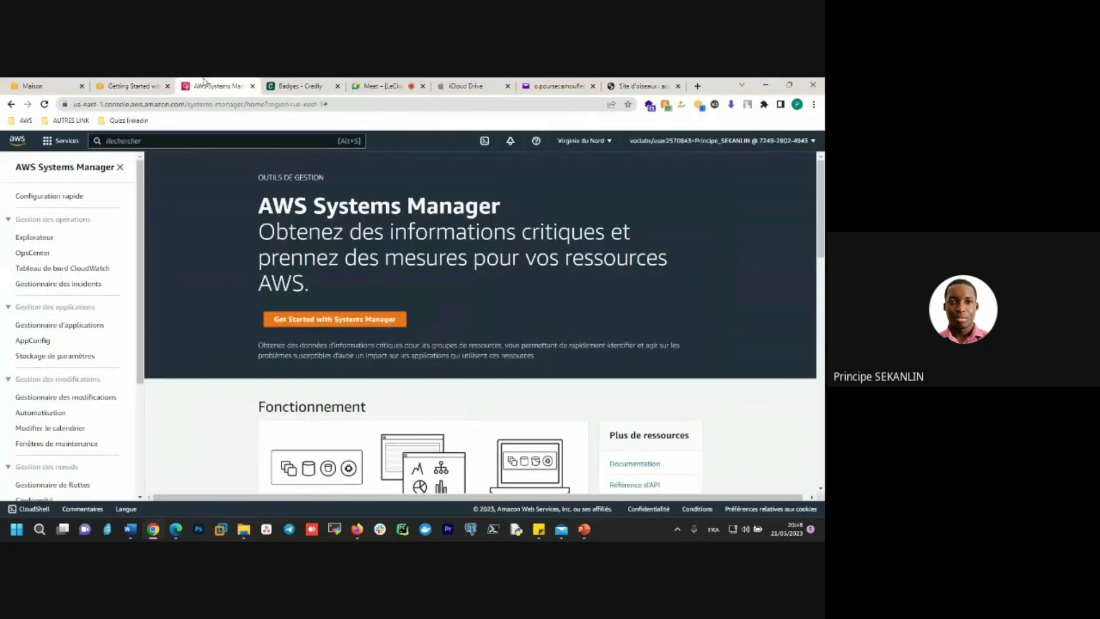
scroll(116, 369, "down", 1)
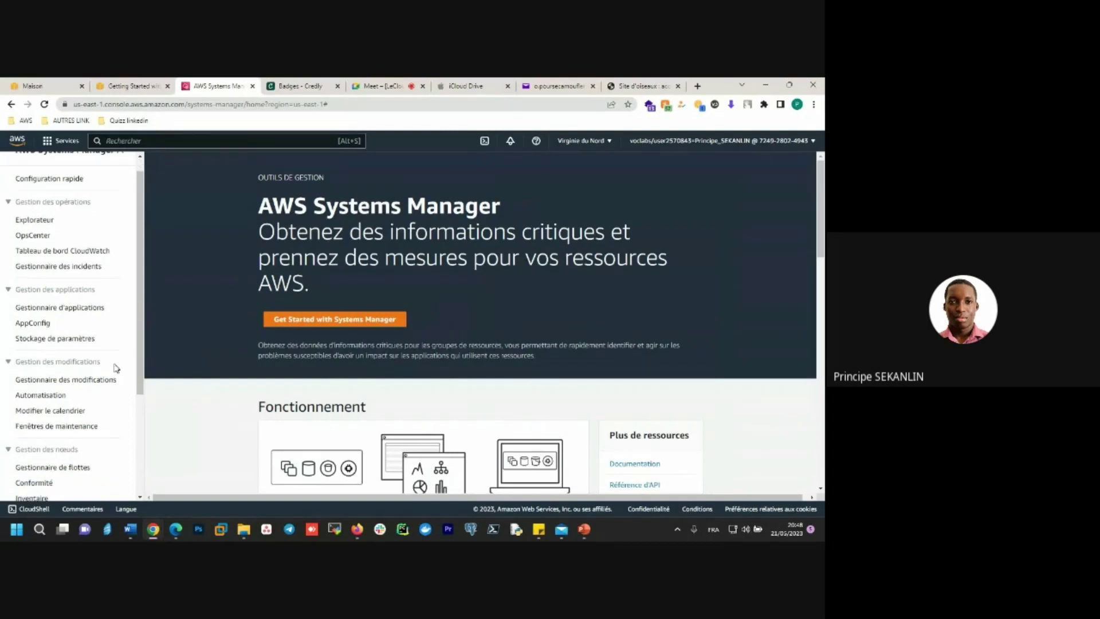
scroll(117, 368, "down", 2)
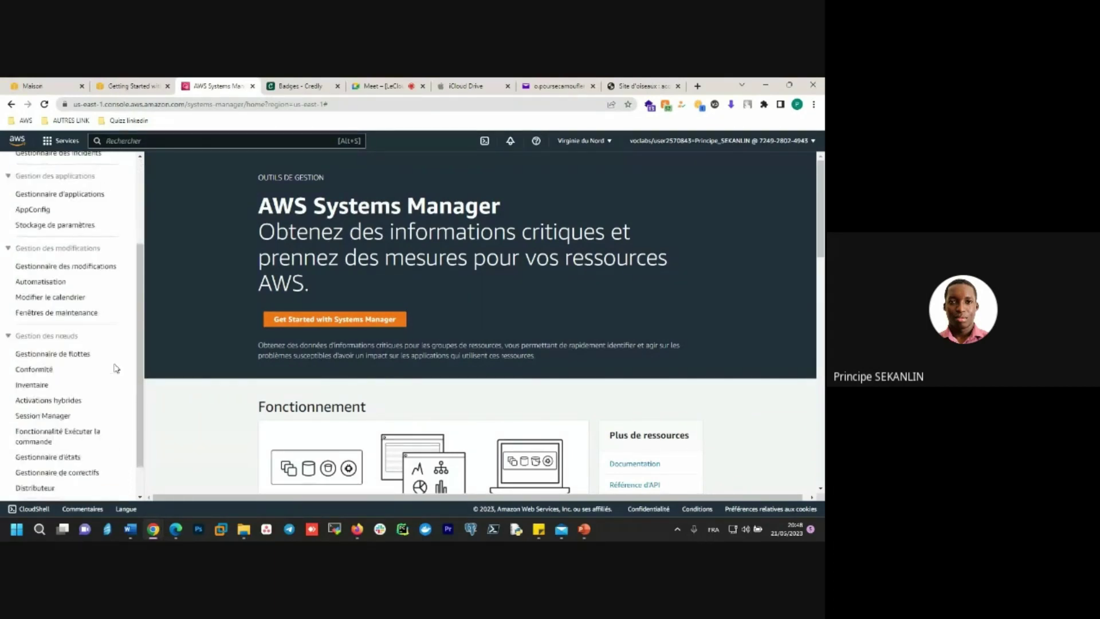
scroll(116, 368, "down", 1)
scroll(117, 369, "up", 4)
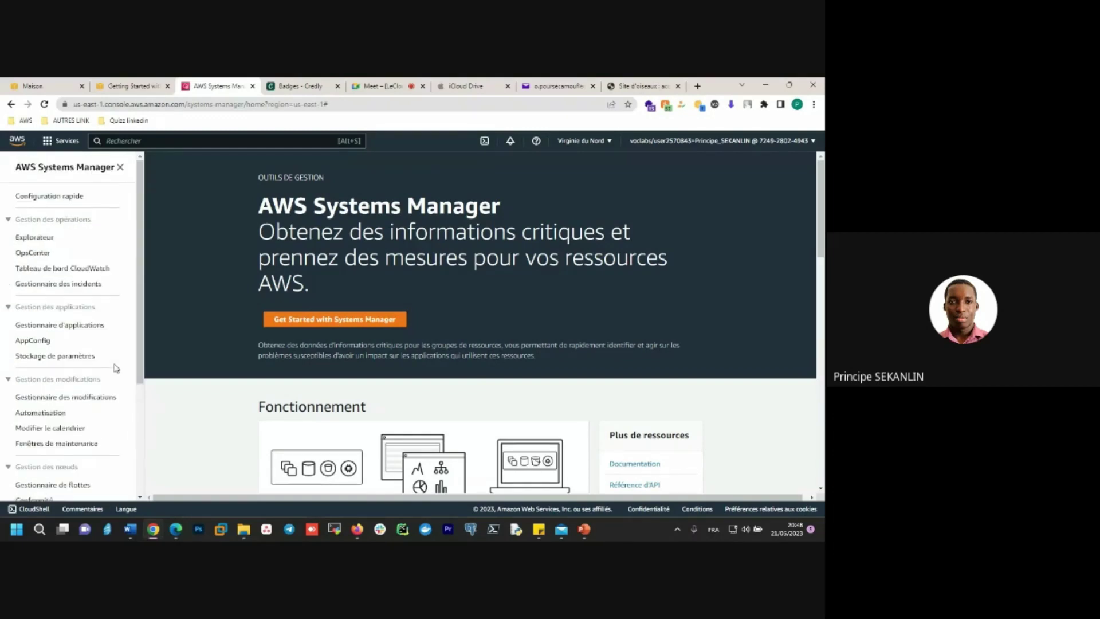
scroll(115, 397, "down", 1)
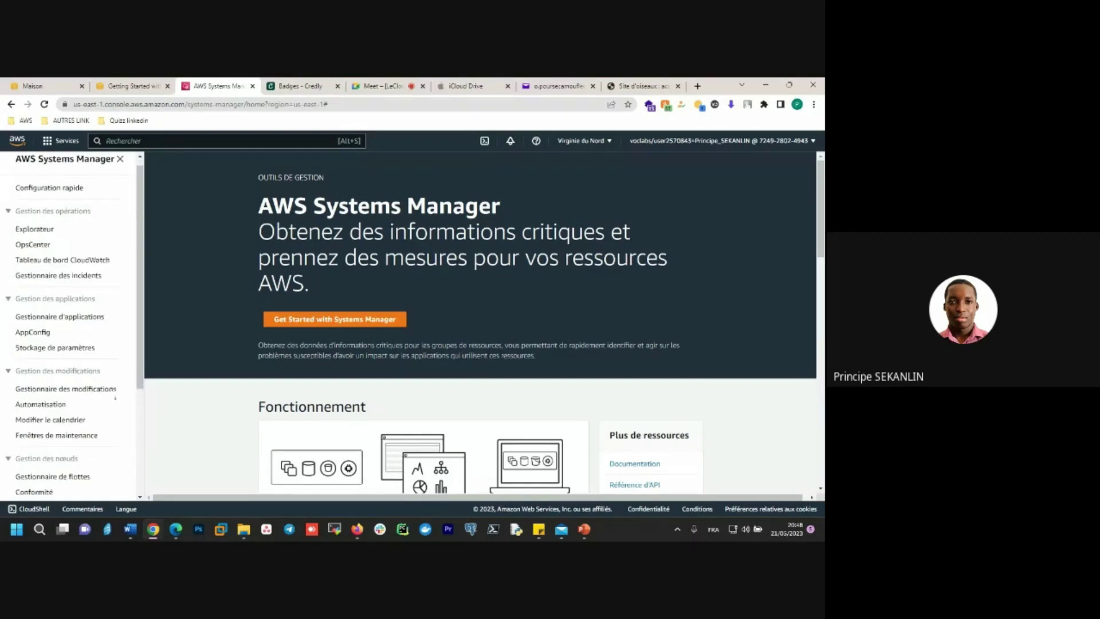
scroll(115, 397, "down", 3)
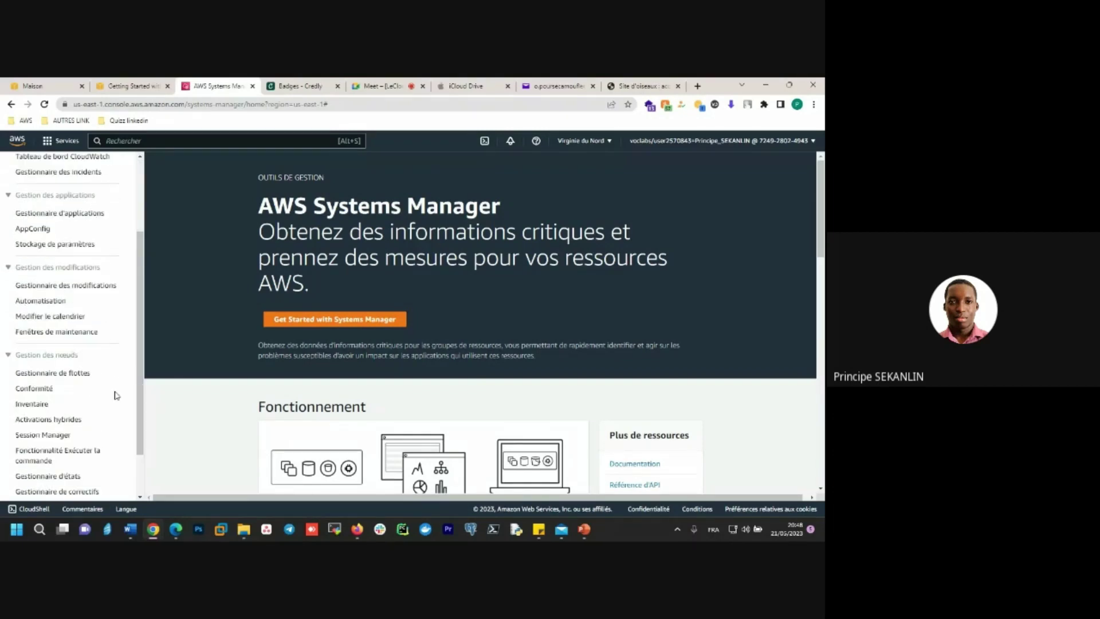
left_click(129, 86)
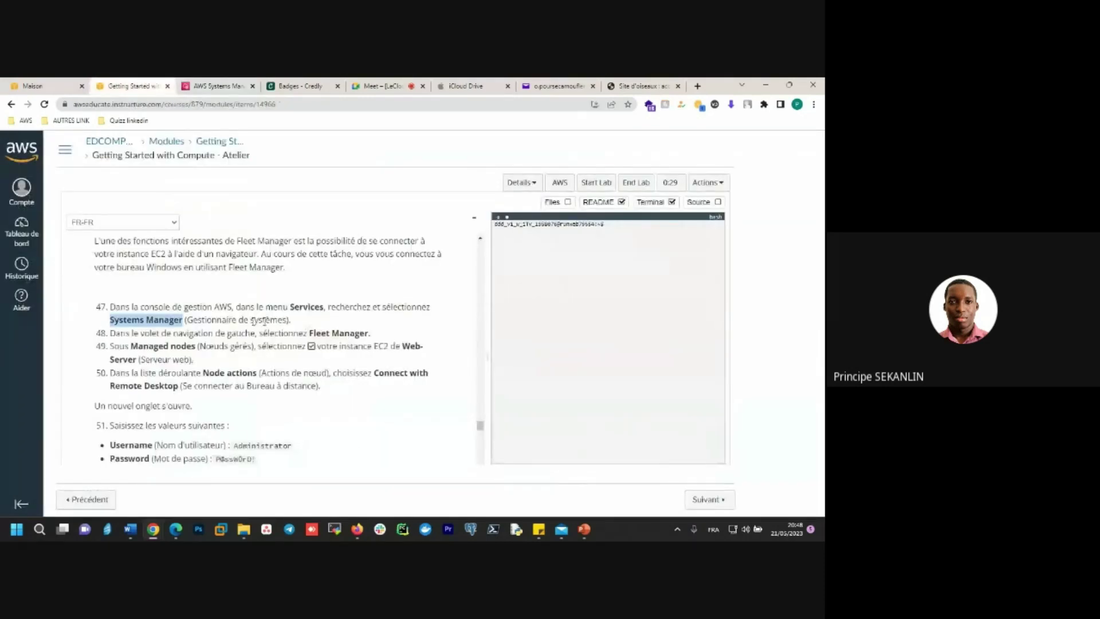